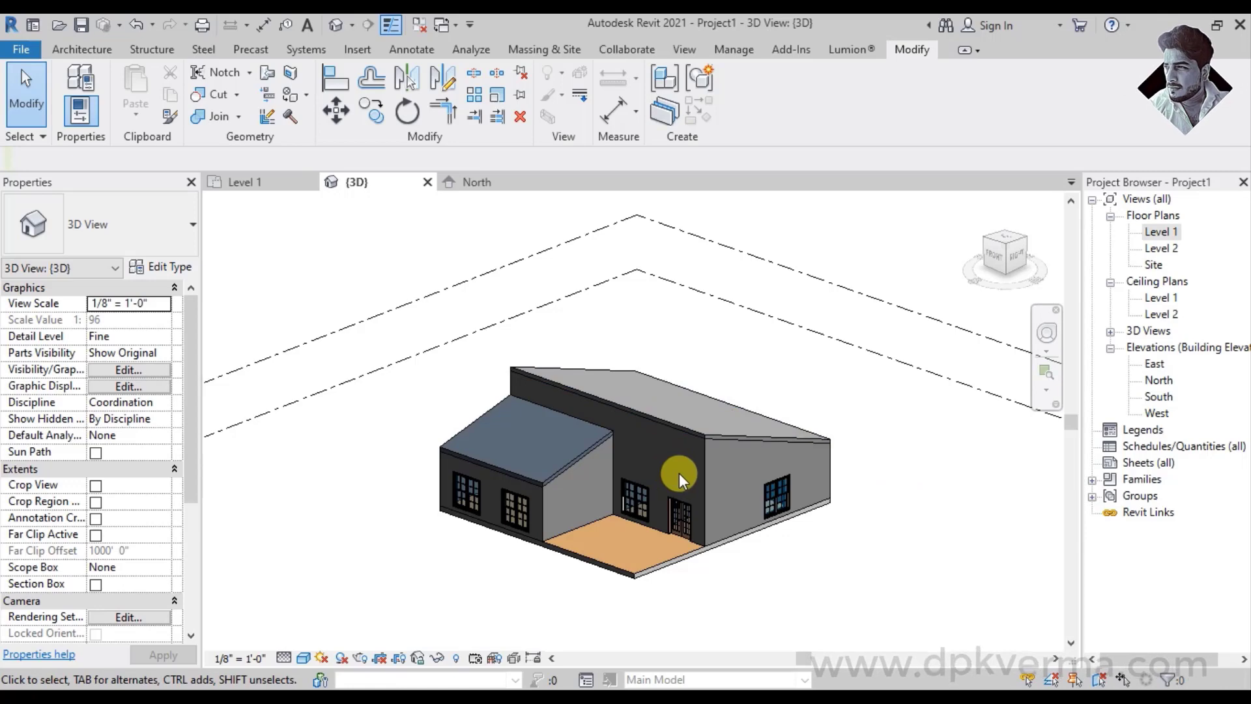
Open the Level 1 floor plan and look around it
{"action": "mouse_move", "coordinate": [678, 473]}
{"action": "middle_mouse_down", "text": "shift"}
{"action": "mouse_move", "coordinate": [726, 489]}
{"action": "mouse_move", "coordinate": [665, 377]}
{"action": "middle_mouse_up", "text": "shift"}
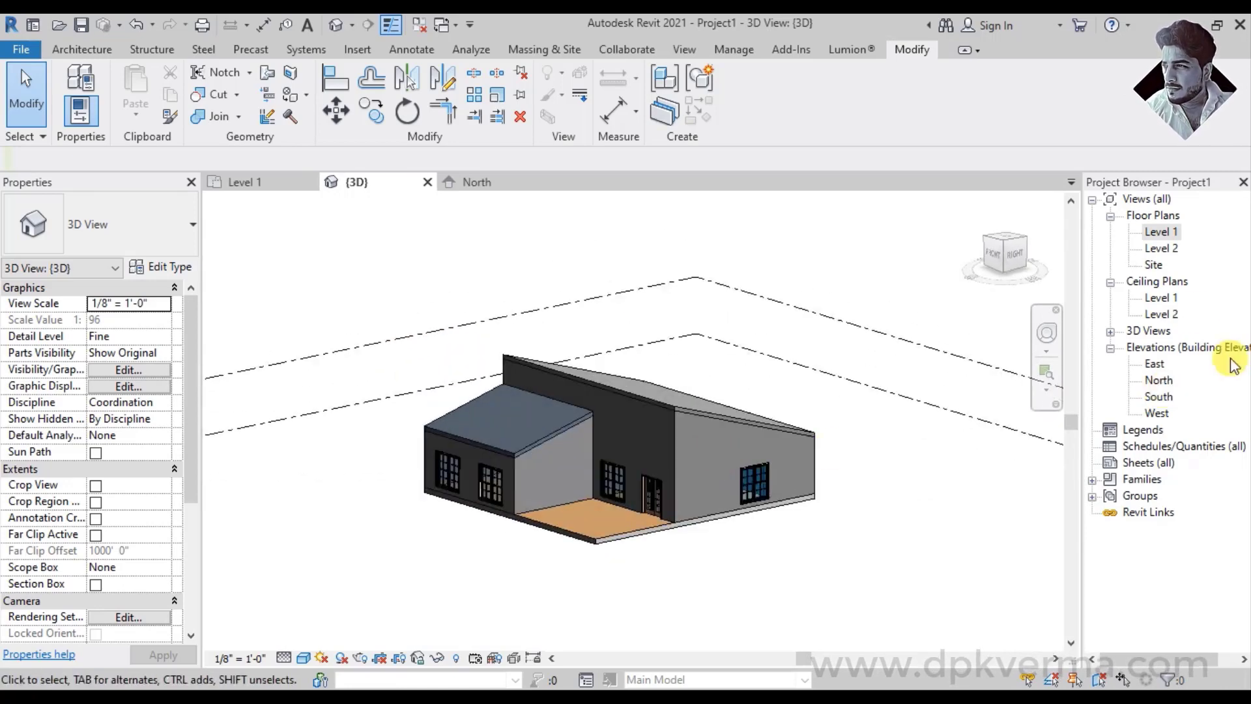
{"action": "double_click", "coordinate": [1161, 233]}
{"action": "scroll", "coordinate": [624, 416], "scroll_direction": "up", "scroll_amount": 3}
{"action": "scroll", "coordinate": [662, 436], "scroll_direction": "up", "scroll_amount": 3}
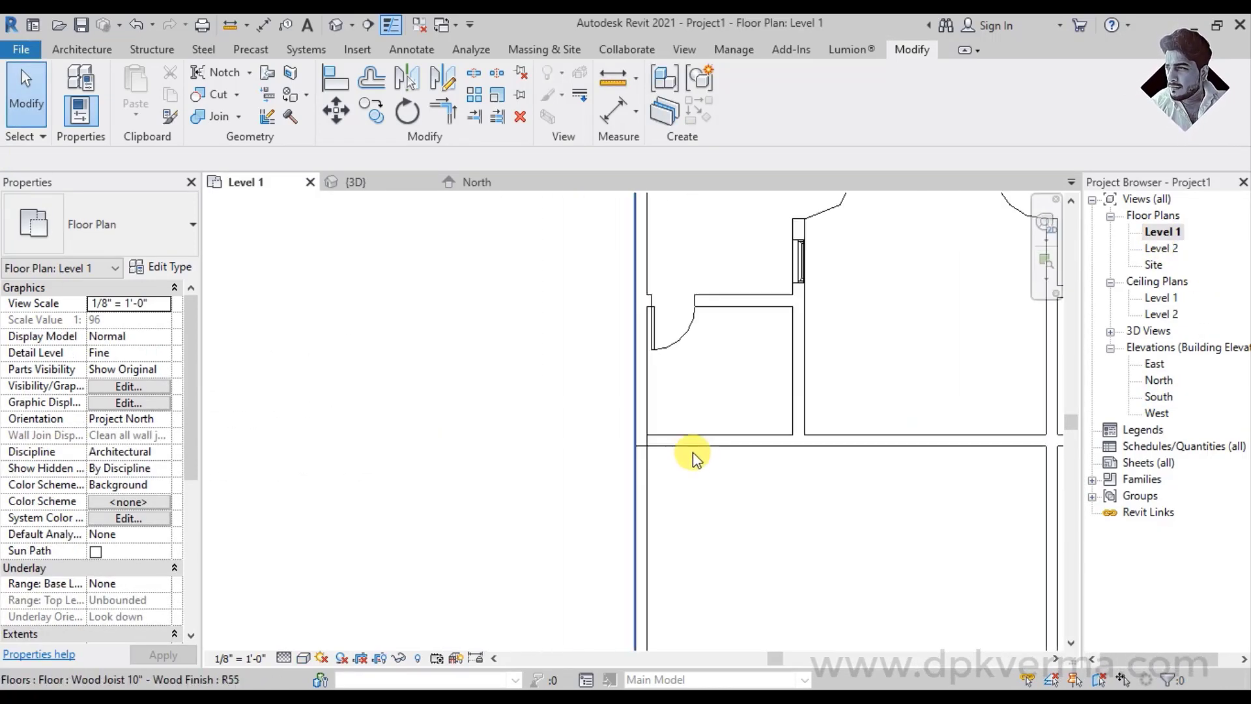
{"action": "scroll", "coordinate": [694, 456], "scroll_direction": "down", "scroll_amount": 3}
{"action": "middle_click_drag", "start_coordinate": [697, 461], "coordinate": [713, 430]}
{"action": "scroll", "coordinate": [638, 323], "scroll_direction": "up", "scroll_amount": 1}
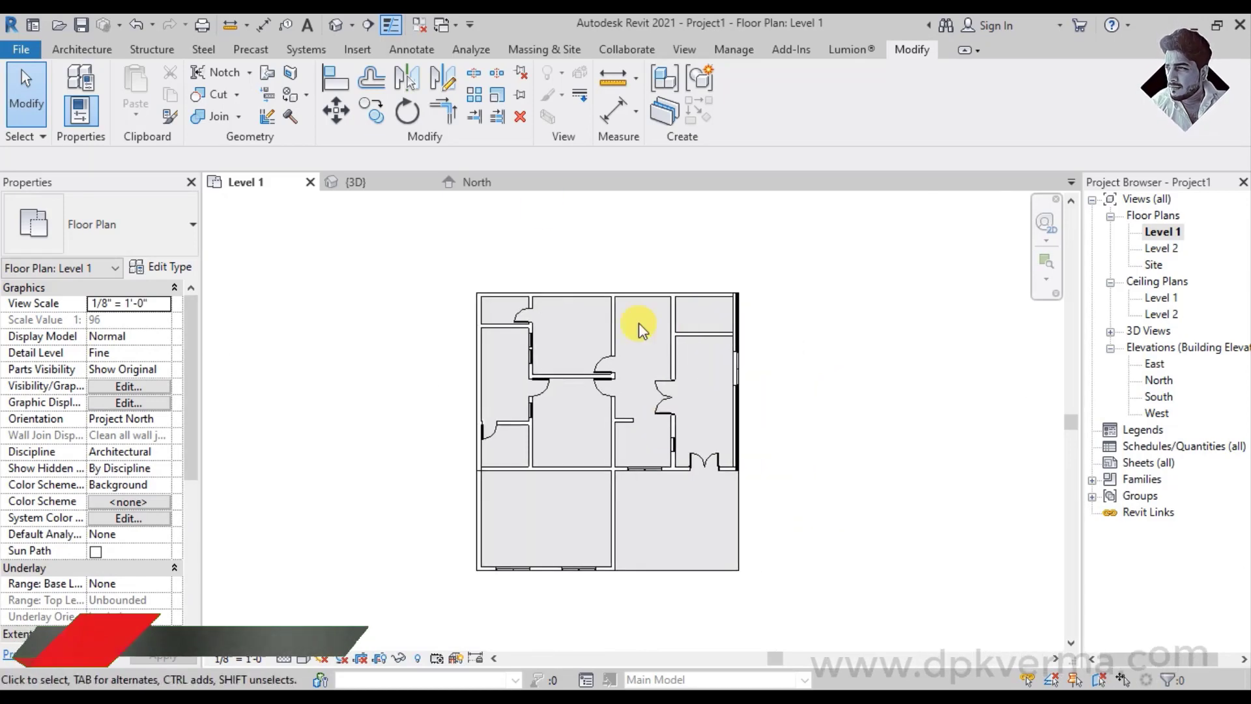
Back in {3D}, hide the Levels category so both level planes disappear
{"action": "left_click", "coordinate": [335, 26]}
{"action": "middle_click_drag", "start_coordinate": [619, 396], "coordinate": [690, 398], "text": "shift"}
{"action": "left_click_drag", "start_coordinate": [832, 346], "coordinate": [805, 395]}
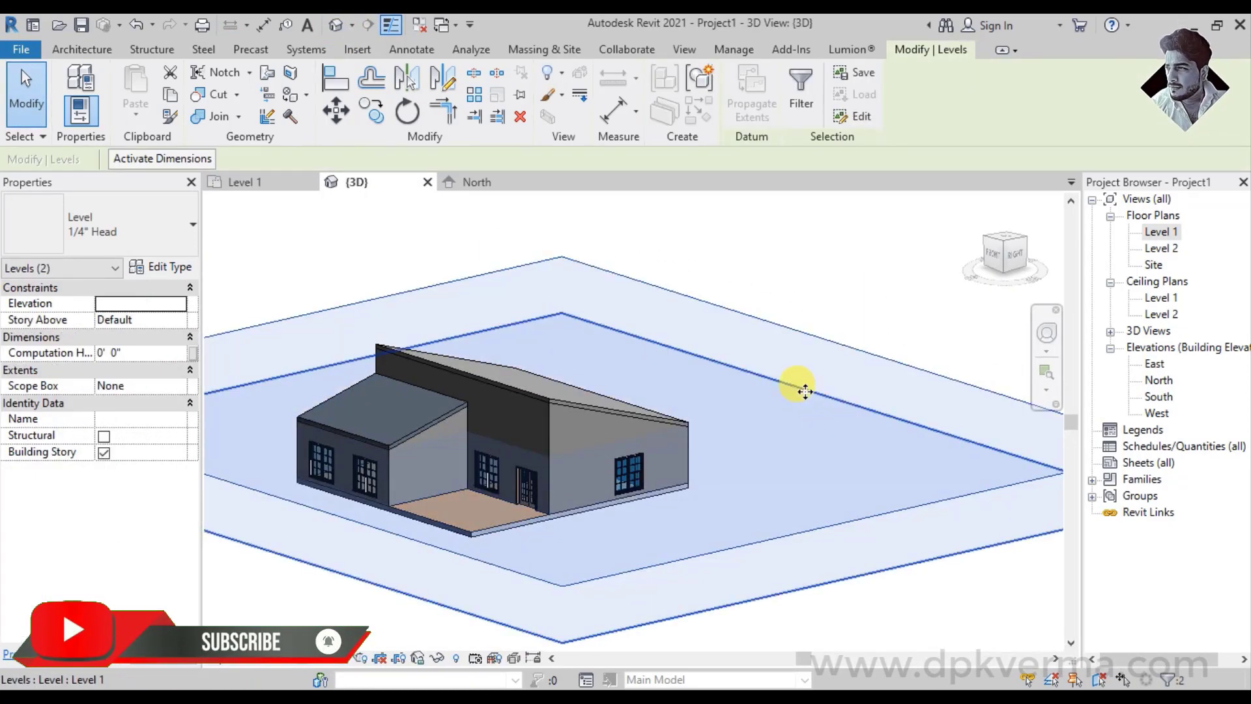
{"action": "right_click", "coordinate": [806, 391]}
{"action": "mouse_move", "coordinate": [867, 322]}
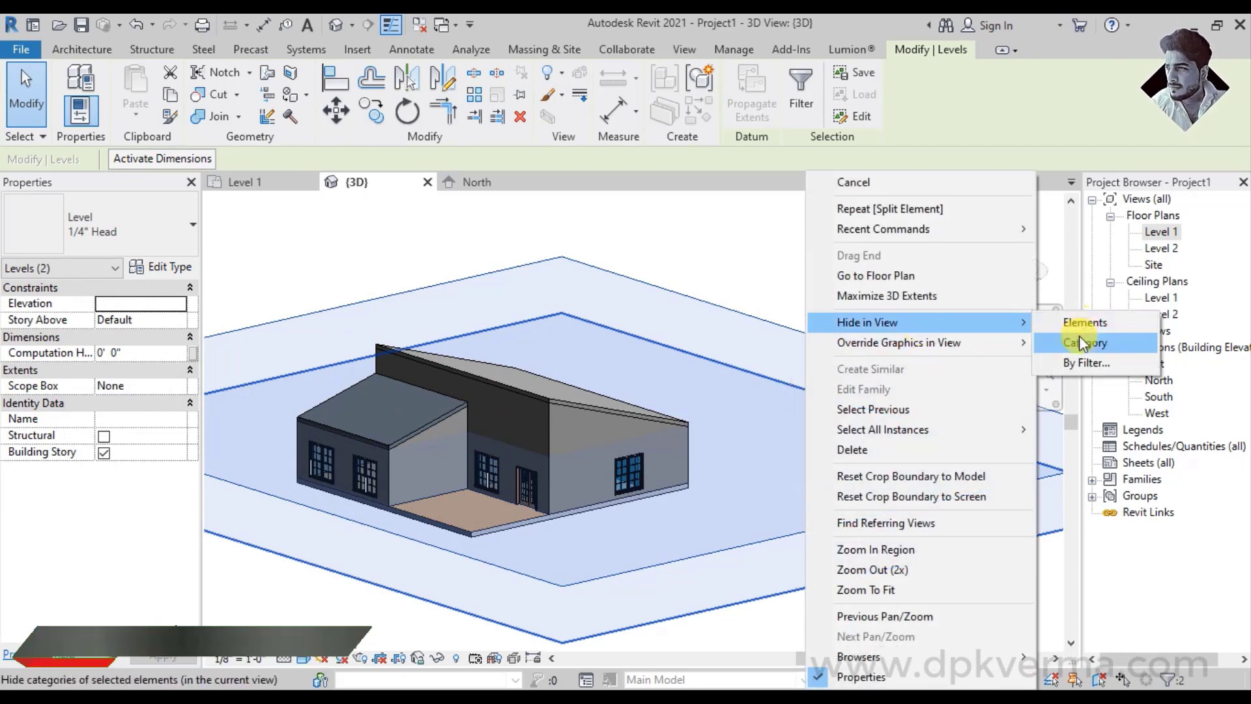
{"action": "left_click", "coordinate": [1081, 345]}
{"action": "mouse_move", "coordinate": [650, 432]}
{"action": "middle_mouse_down", "text": "shift"}
{"action": "mouse_move", "coordinate": [522, 441]}
{"action": "mouse_move", "coordinate": [706, 467]}
{"action": "mouse_move", "coordinate": [589, 447]}
{"action": "mouse_move", "coordinate": [705, 431]}
{"action": "mouse_move", "coordinate": [682, 424]}
{"action": "middle_mouse_up", "text": "shift"}
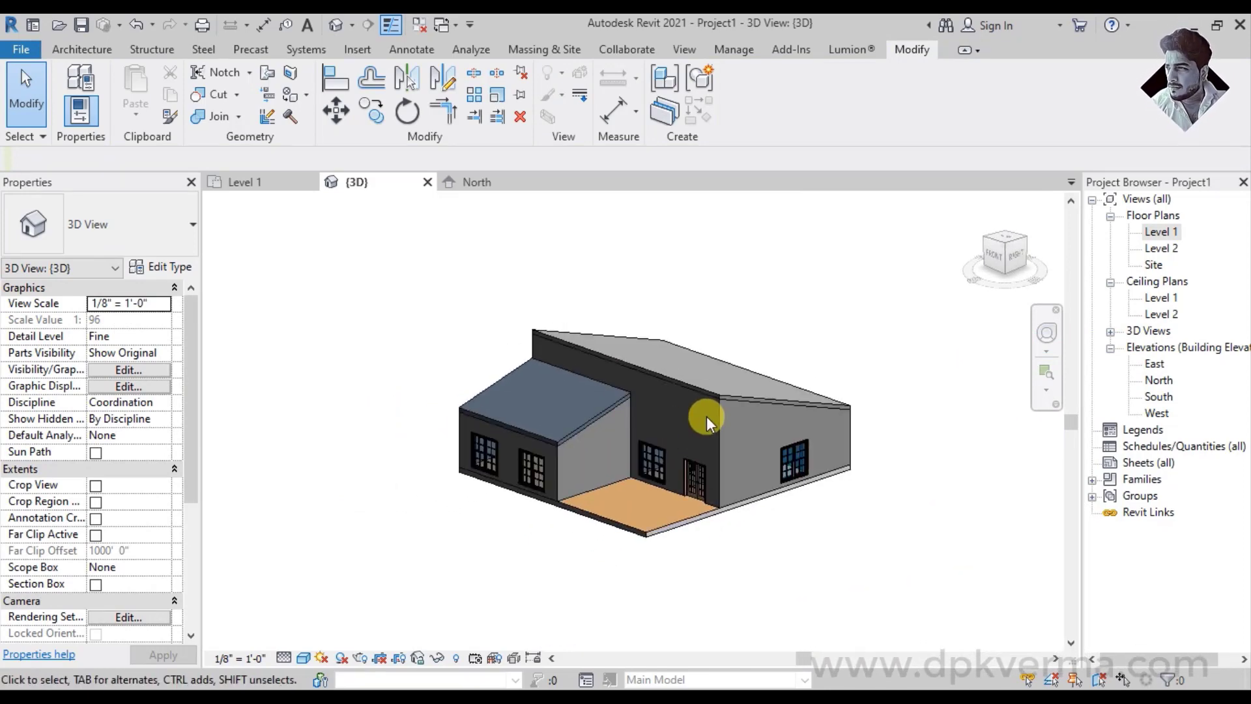
{"action": "scroll", "coordinate": [706, 415], "scroll_direction": "up", "scroll_amount": 1}
{"action": "scroll", "coordinate": [678, 423], "scroll_direction": "up", "scroll_amount": 1}
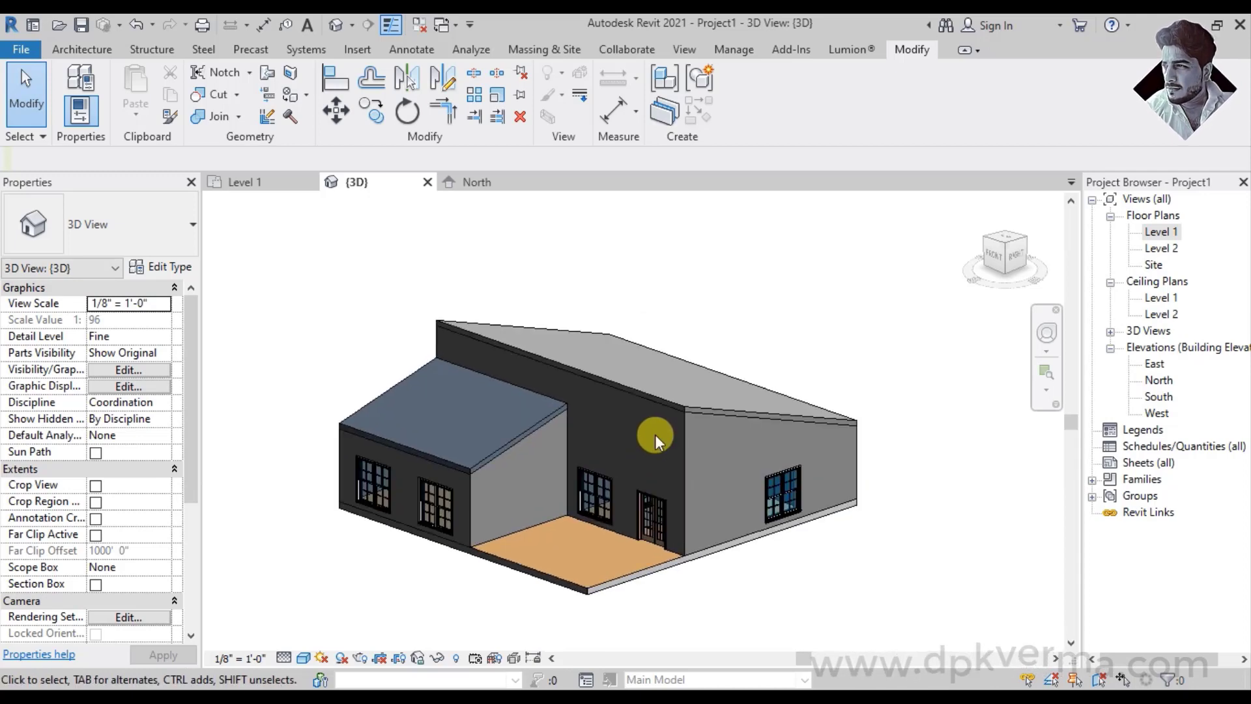
{"action": "left_click", "coordinate": [662, 400]}
{"action": "mouse_move", "coordinate": [690, 466]}
{"action": "middle_mouse_down", "text": "shift"}
{"action": "mouse_move", "coordinate": [706, 474]}
{"action": "mouse_move", "coordinate": [539, 413]}
{"action": "mouse_move", "coordinate": [639, 455]}
{"action": "middle_mouse_up", "text": "shift"}
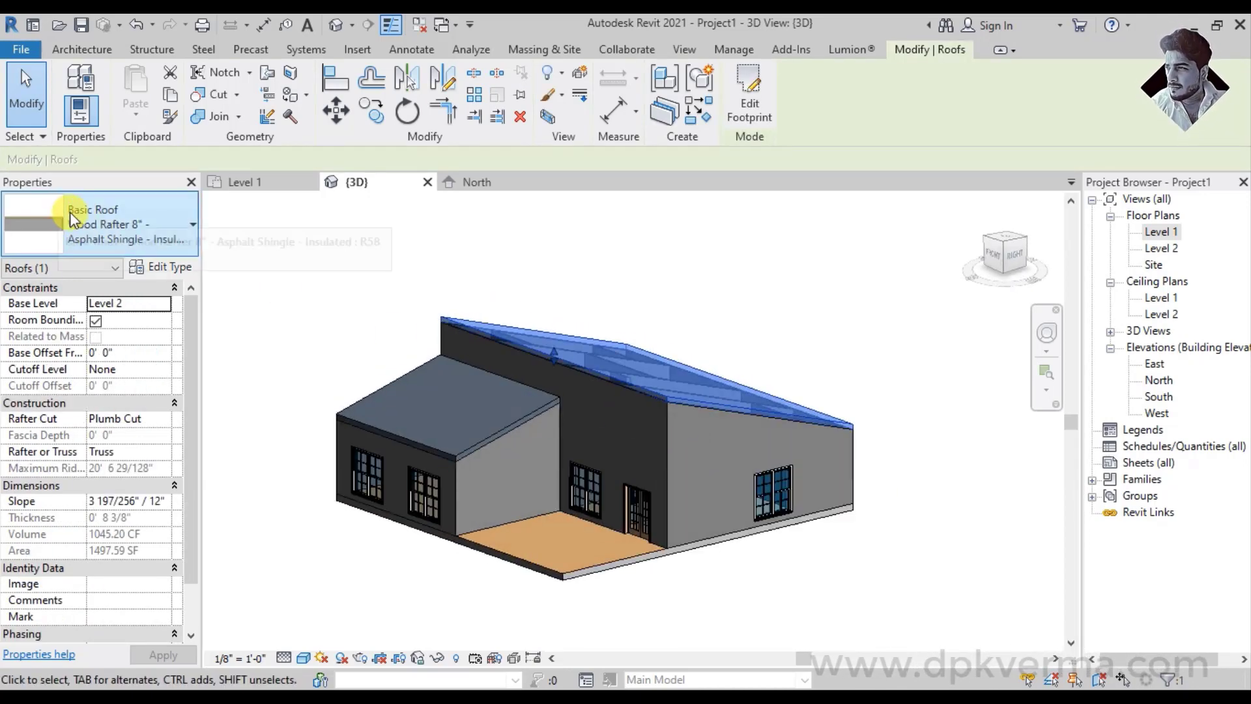
{"action": "middle_click_drag", "start_coordinate": [503, 355], "coordinate": [509, 359]}
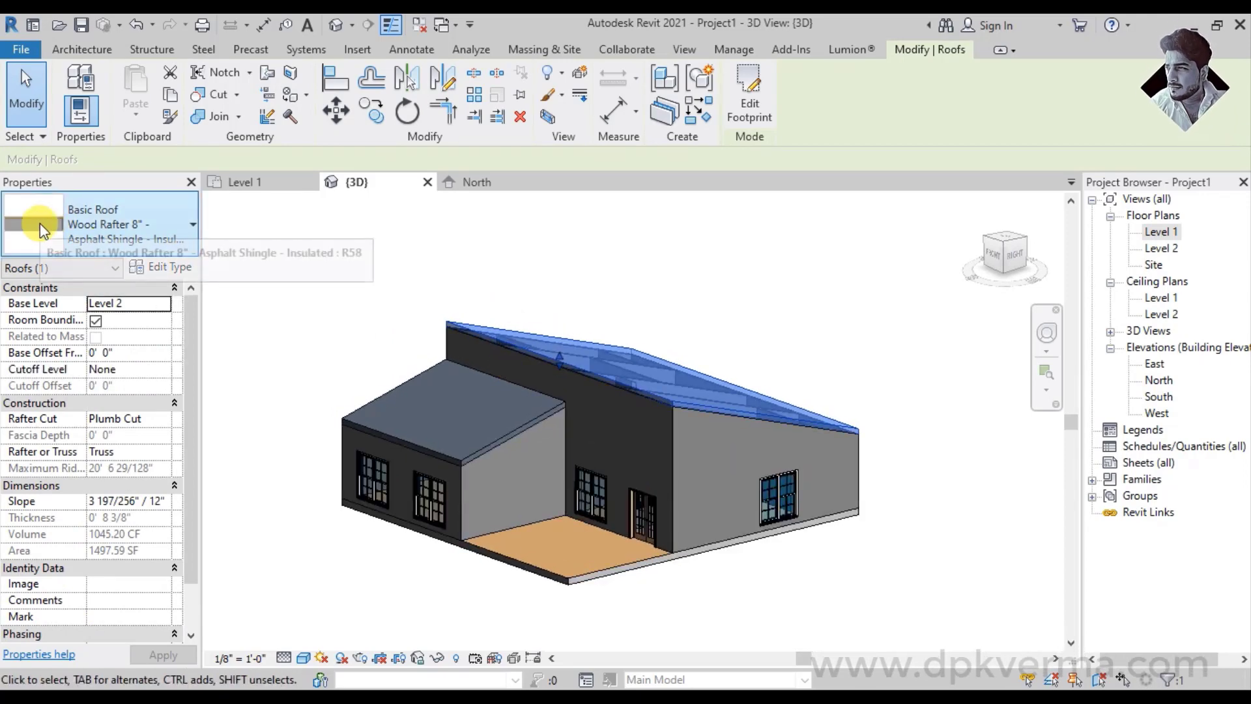
{"action": "left_click", "coordinate": [166, 266]}
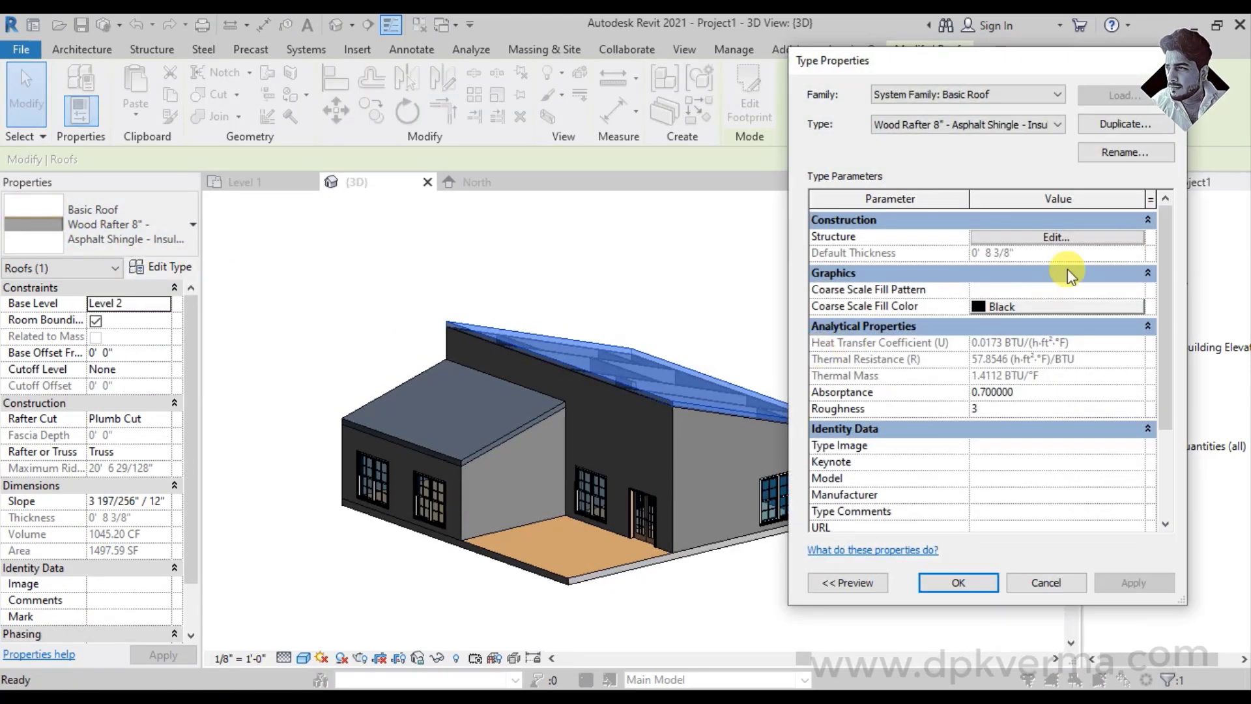
{"action": "left_click", "coordinate": [1055, 239]}
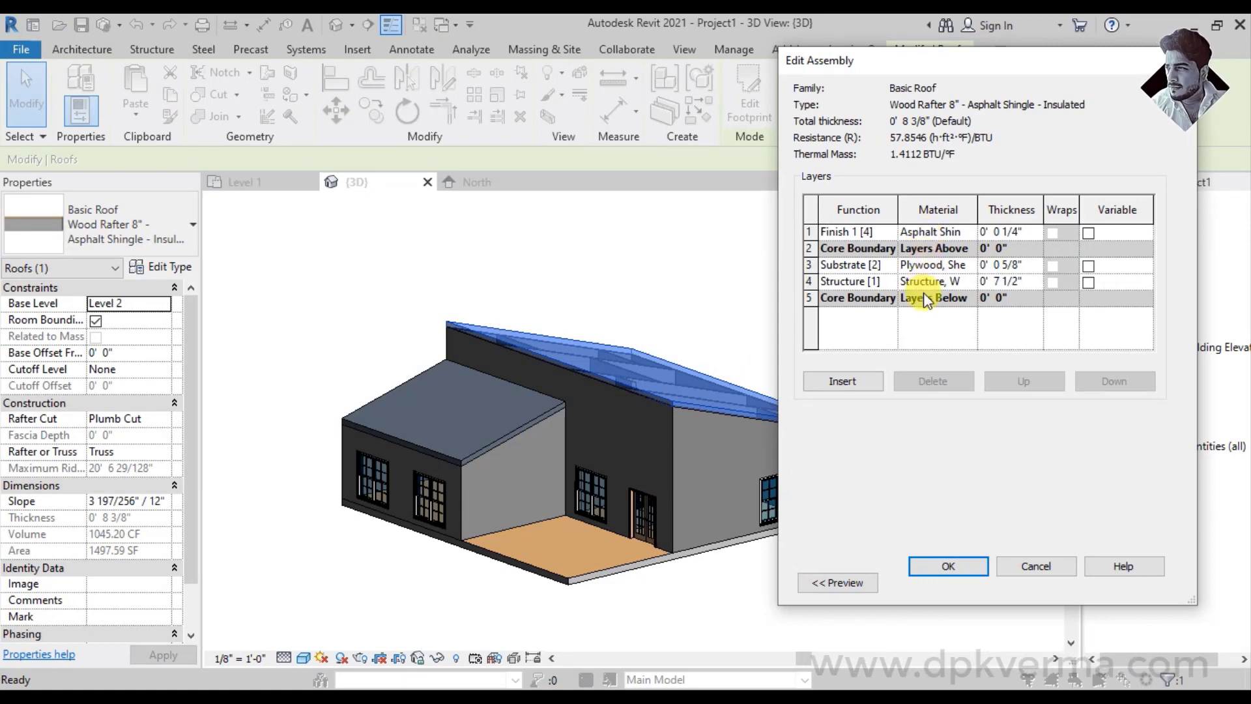
{"action": "left_click", "coordinate": [1036, 562]}
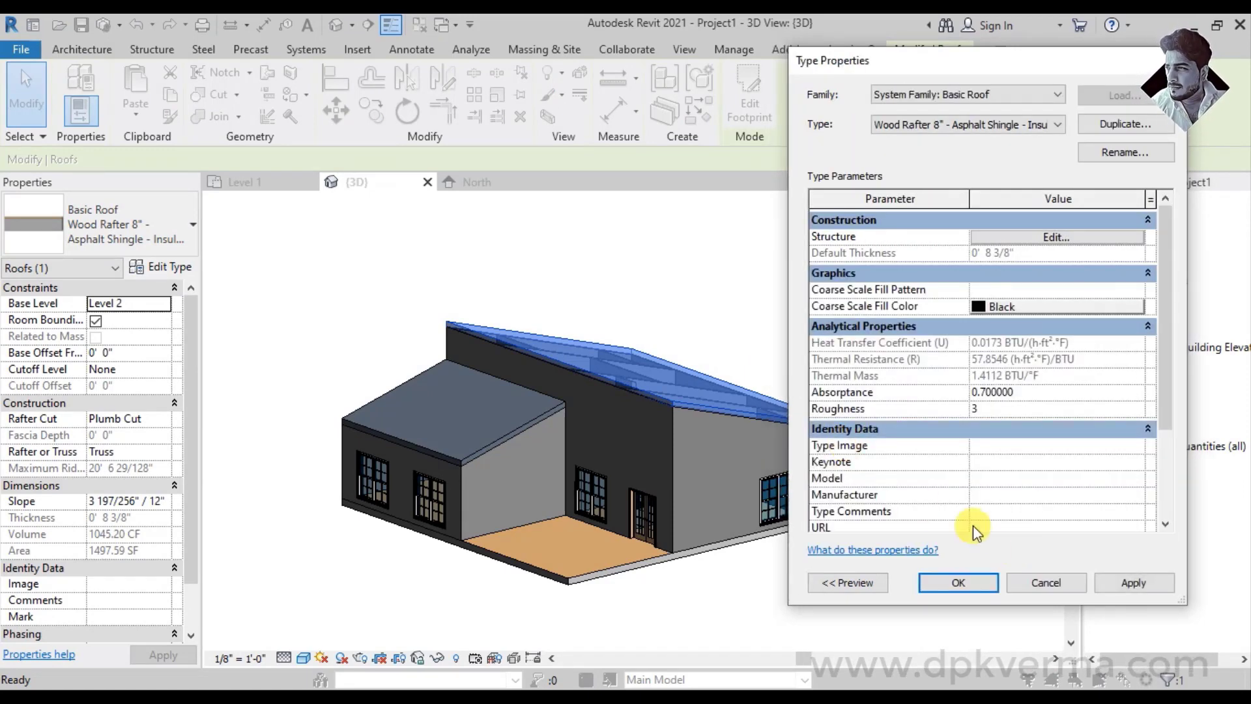
{"action": "left_click", "coordinate": [1047, 583]}
{"action": "left_click", "coordinate": [782, 417]}
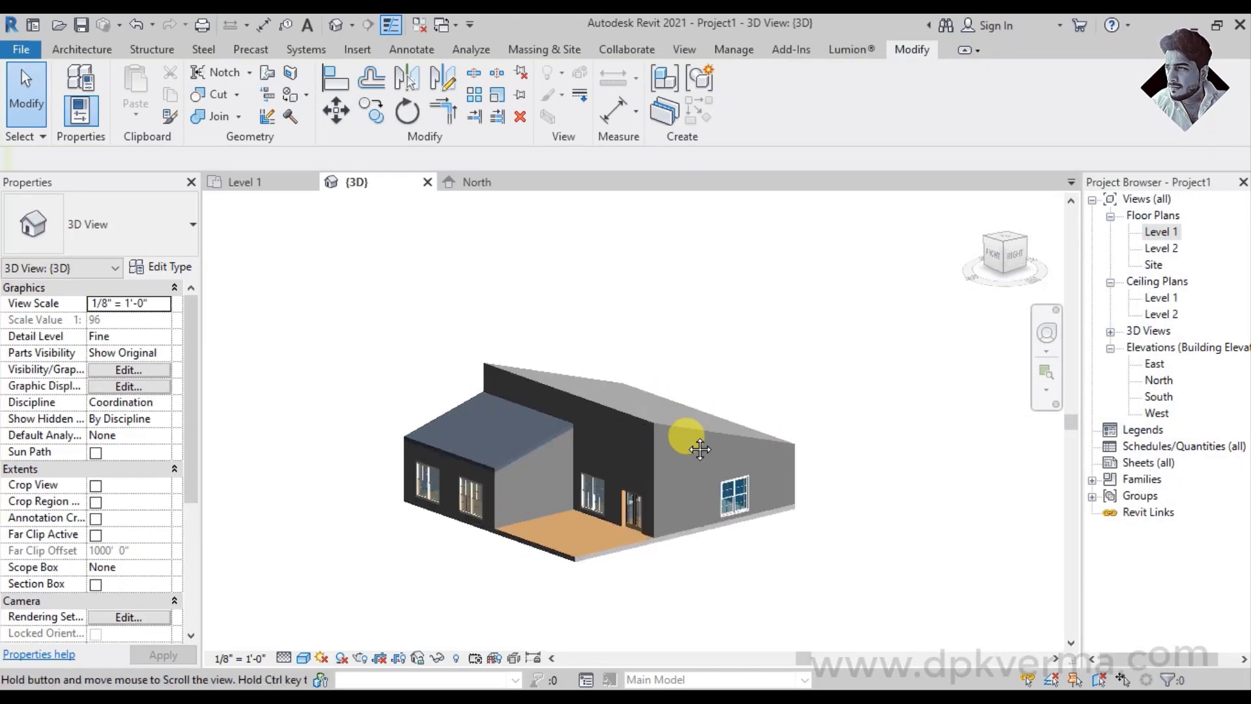
{"action": "mouse_move", "coordinate": [782, 417]}
{"action": "middle_mouse_down"}
{"action": "mouse_move", "coordinate": [513, 384]}
{"action": "mouse_move", "coordinate": [516, 436]}
{"action": "middle_mouse_up"}
{"action": "left_click", "coordinate": [511, 383]}
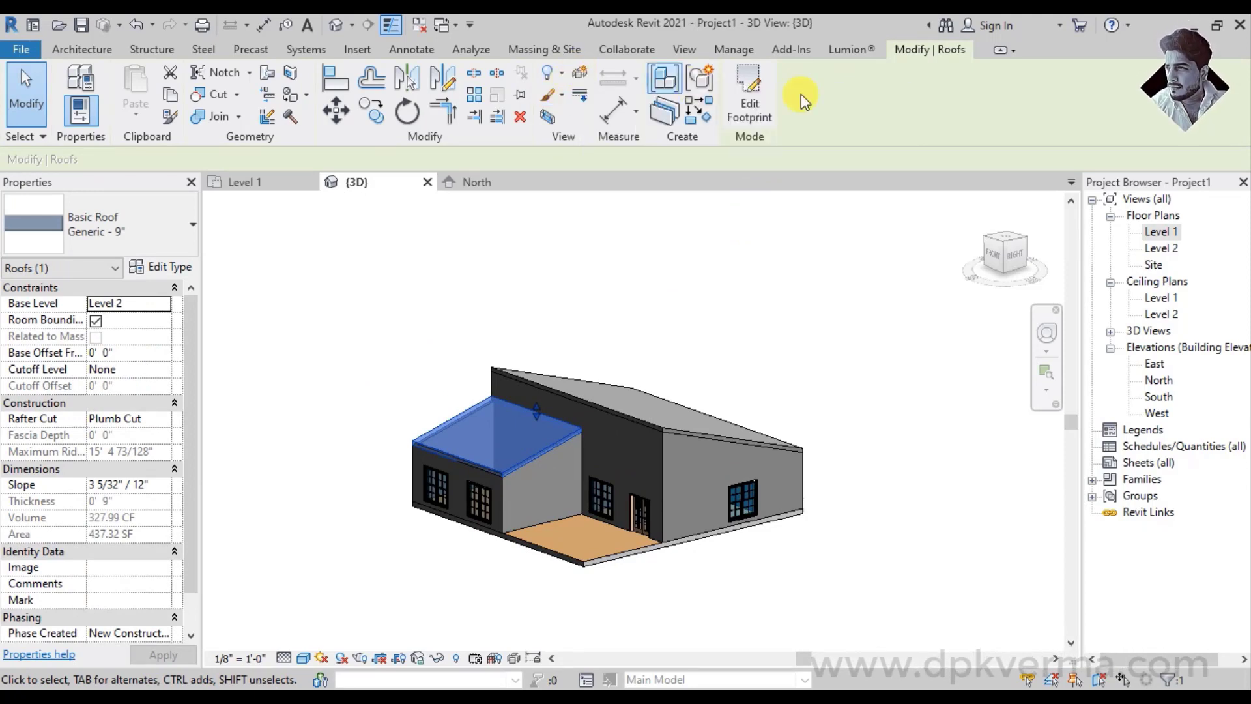
{"action": "left_click", "coordinate": [579, 74]}
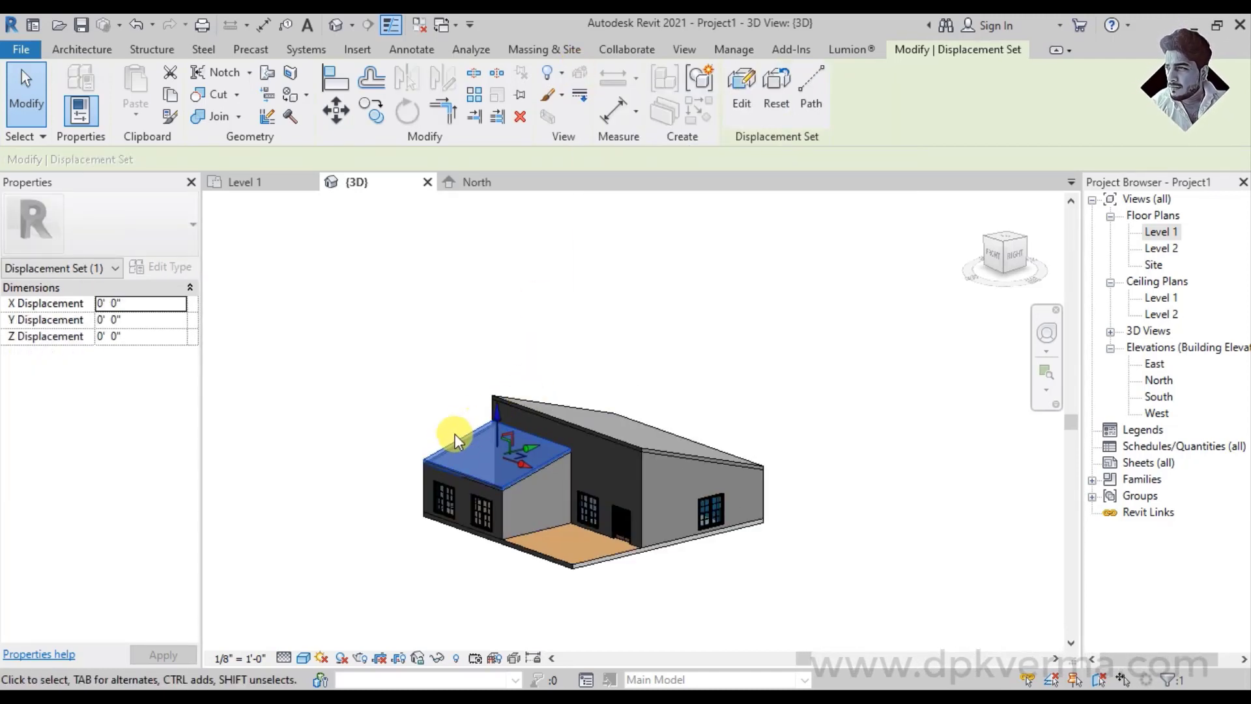
{"action": "key", "text": "ctrl+z"}
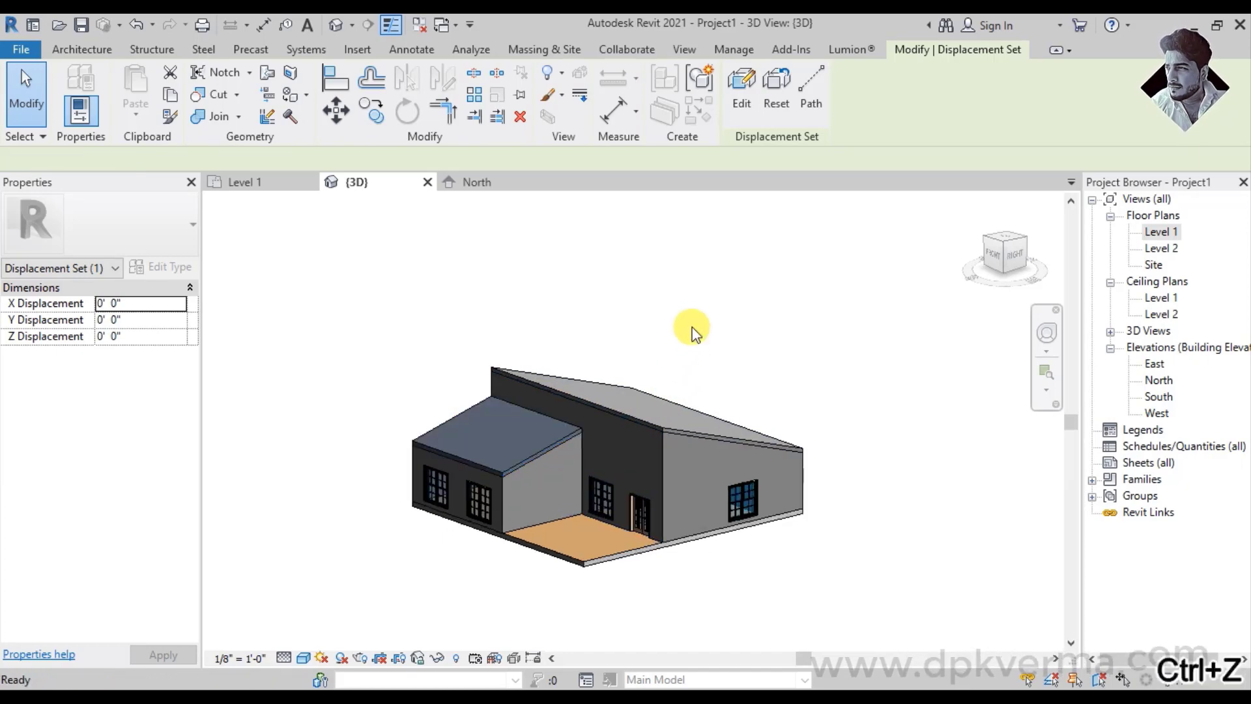
Duplicate the Level 1 floor plan and rename the copy EXPLODED 3D
{"action": "right_click", "coordinate": [1157, 232]}
{"action": "mouse_move", "coordinate": [1069, 375]}
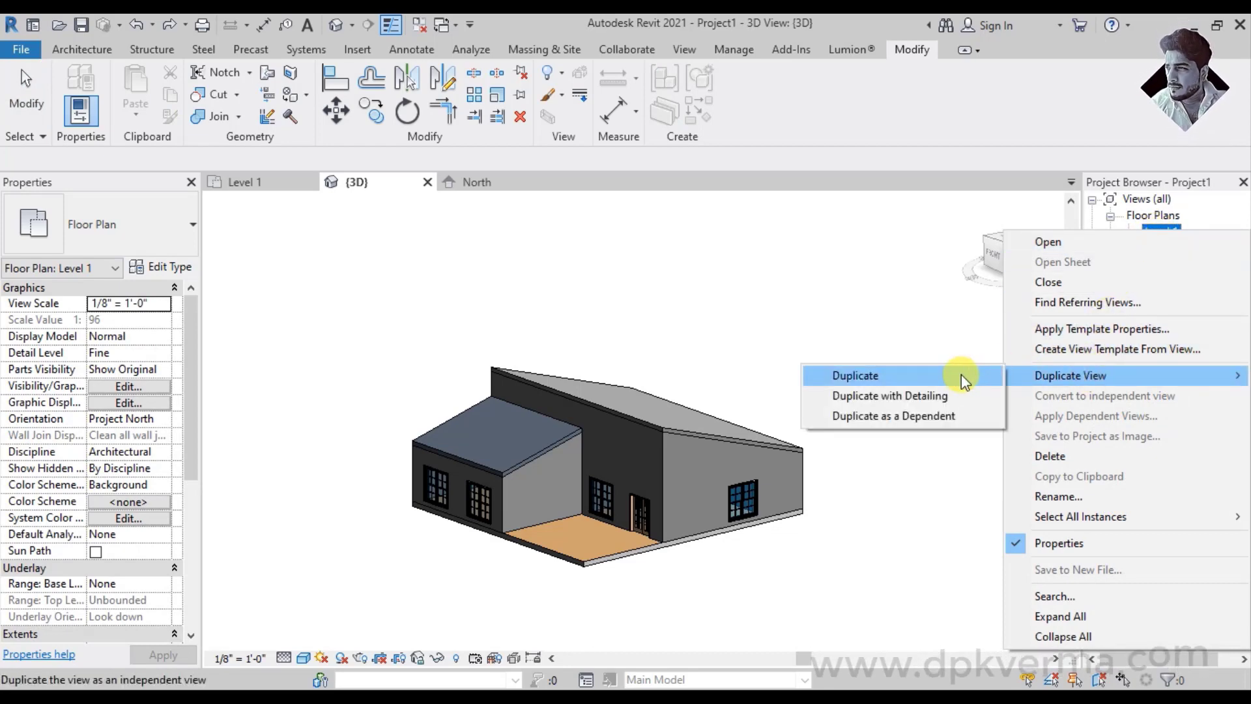
{"action": "left_click", "coordinate": [960, 374]}
{"action": "right_click", "coordinate": [1185, 247]}
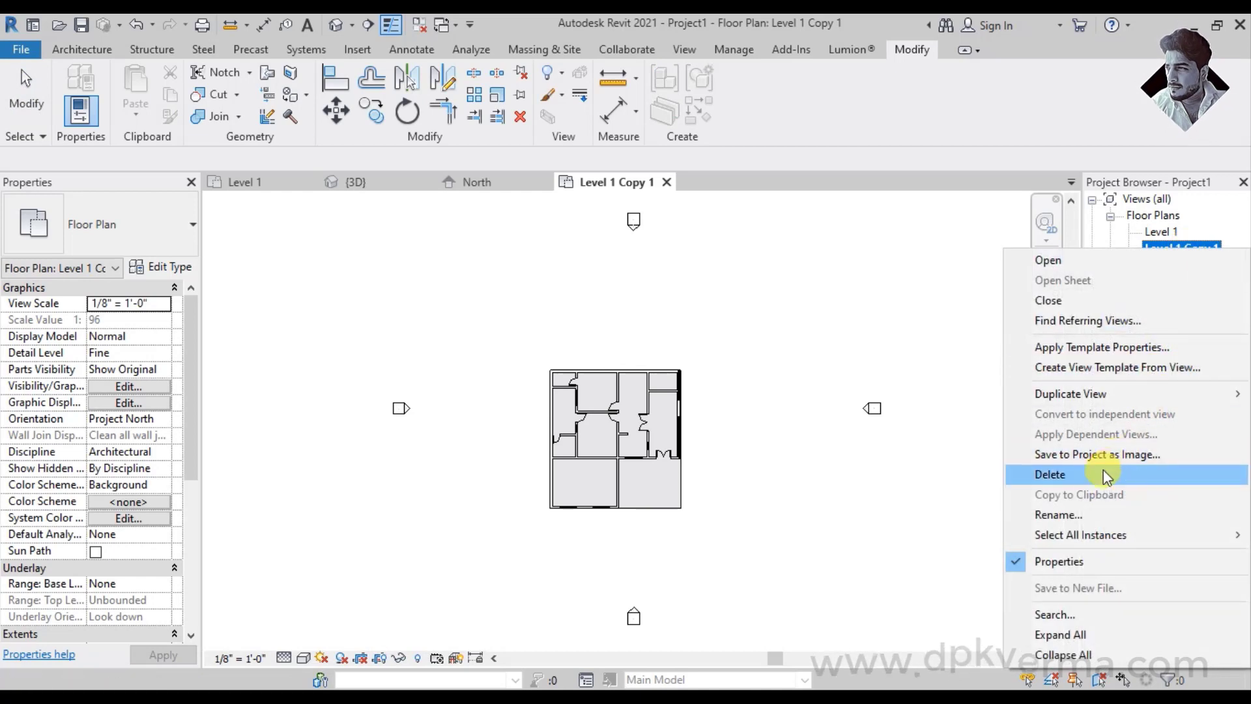
{"action": "left_click", "coordinate": [1075, 514]}
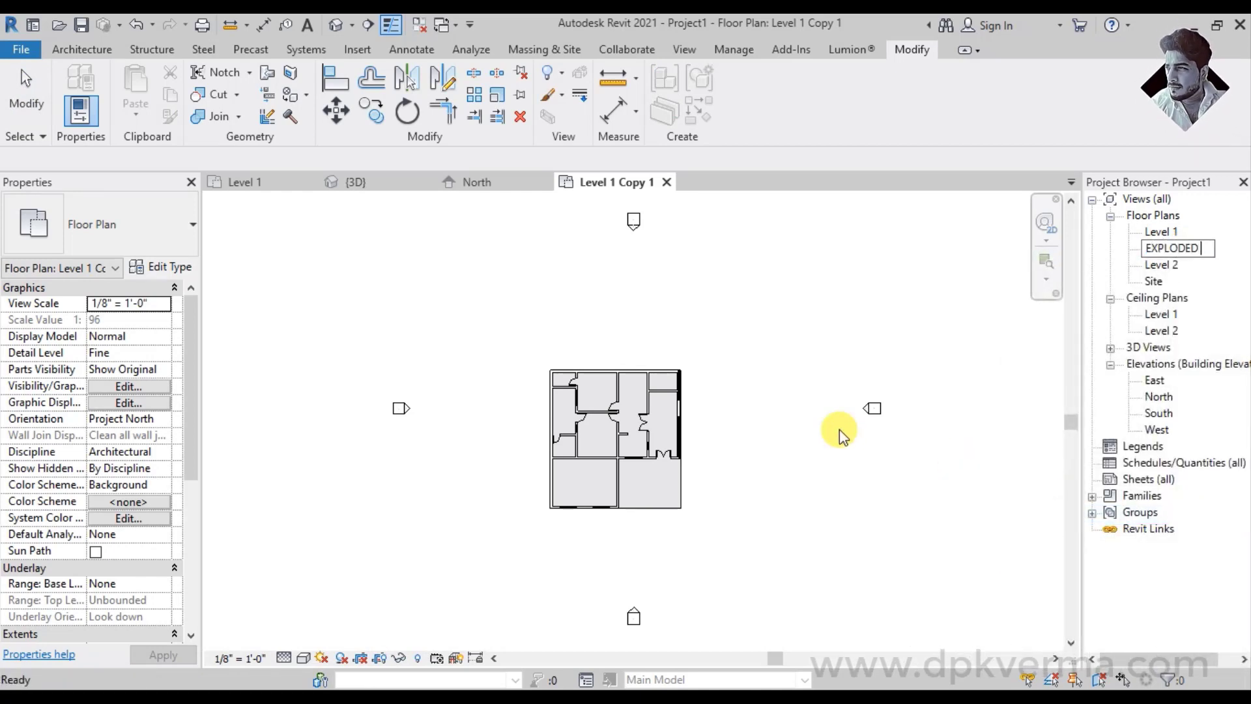
{"action": "type", "text": "3D"}
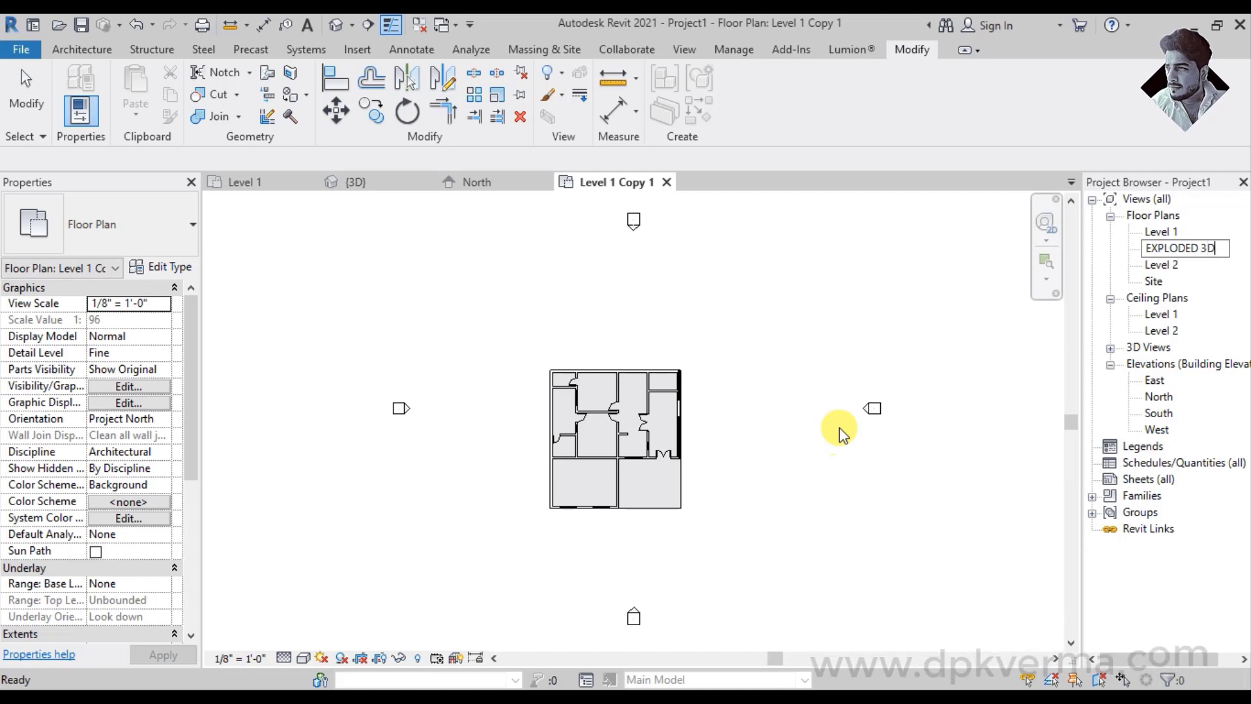
{"action": "key", "text": "Return"}
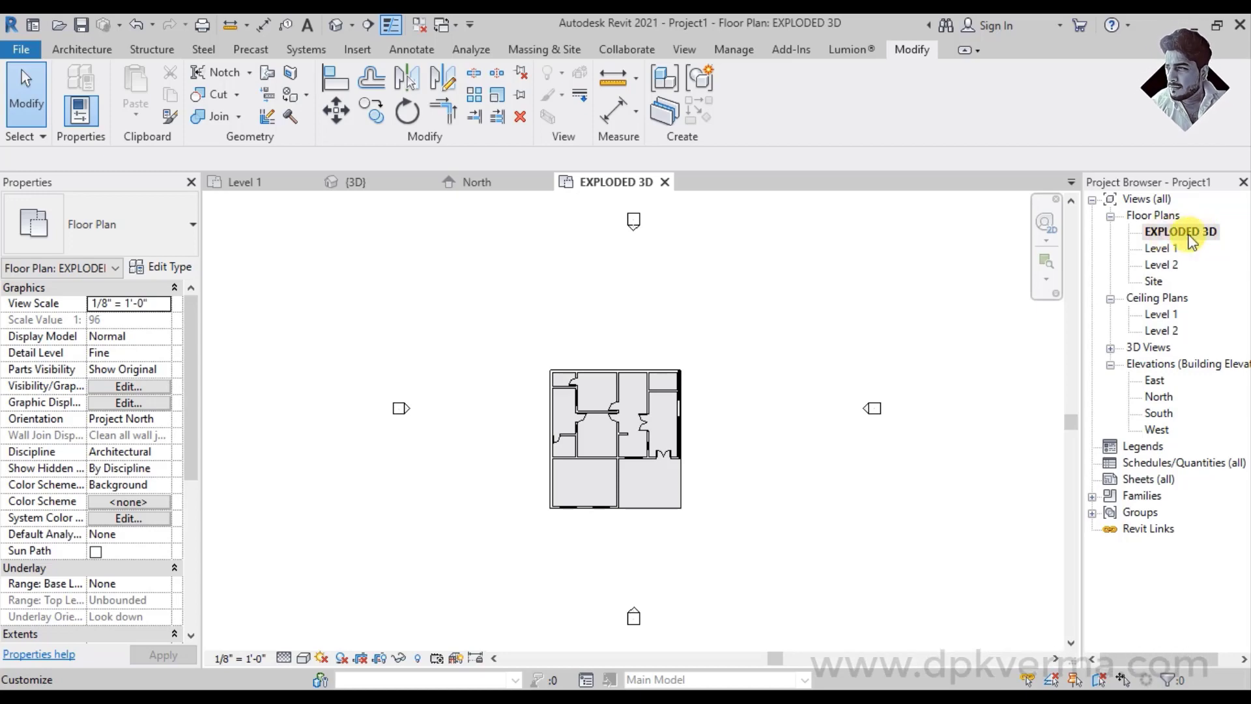
Duplicate the {3D} view and name the copy EXPLODED 3D
{"action": "right_click", "coordinate": [1184, 236]}
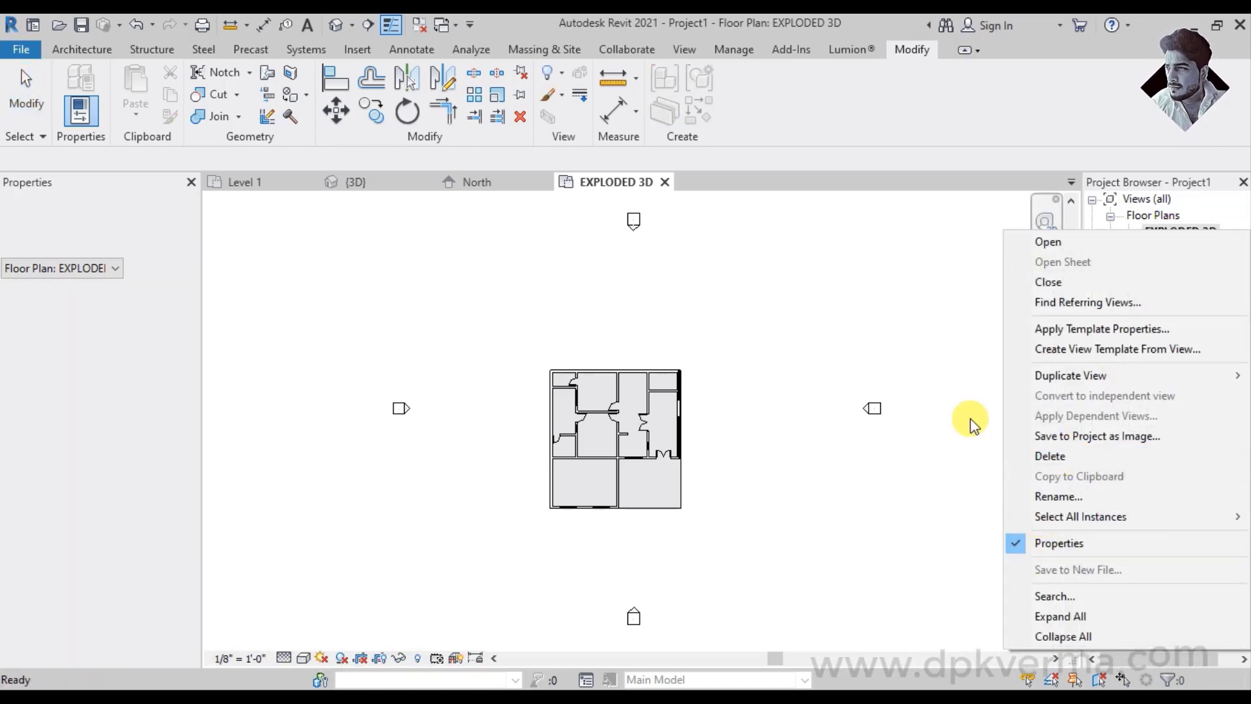
{"action": "left_click", "coordinate": [969, 418]}
{"action": "left_click", "coordinate": [1110, 348]}
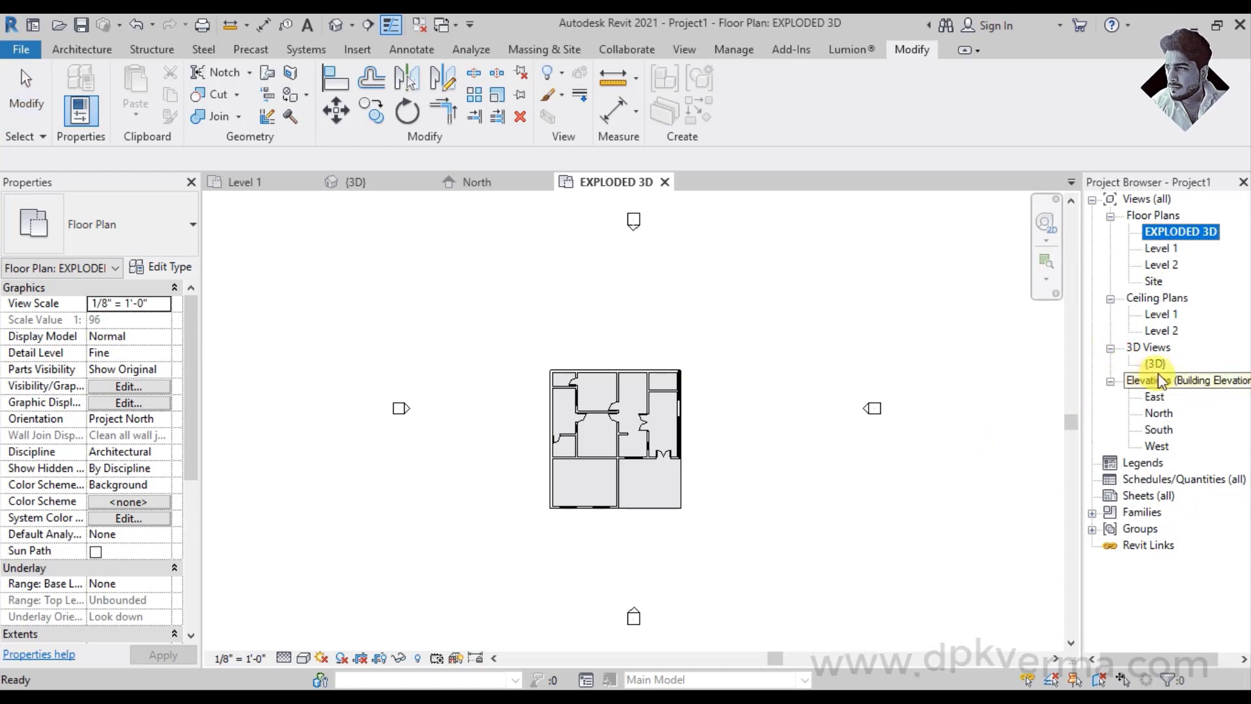
{"action": "double_click", "coordinate": [1155, 363]}
{"action": "right_click", "coordinate": [1153, 365]}
{"action": "mouse_move", "coordinate": [1070, 416]}
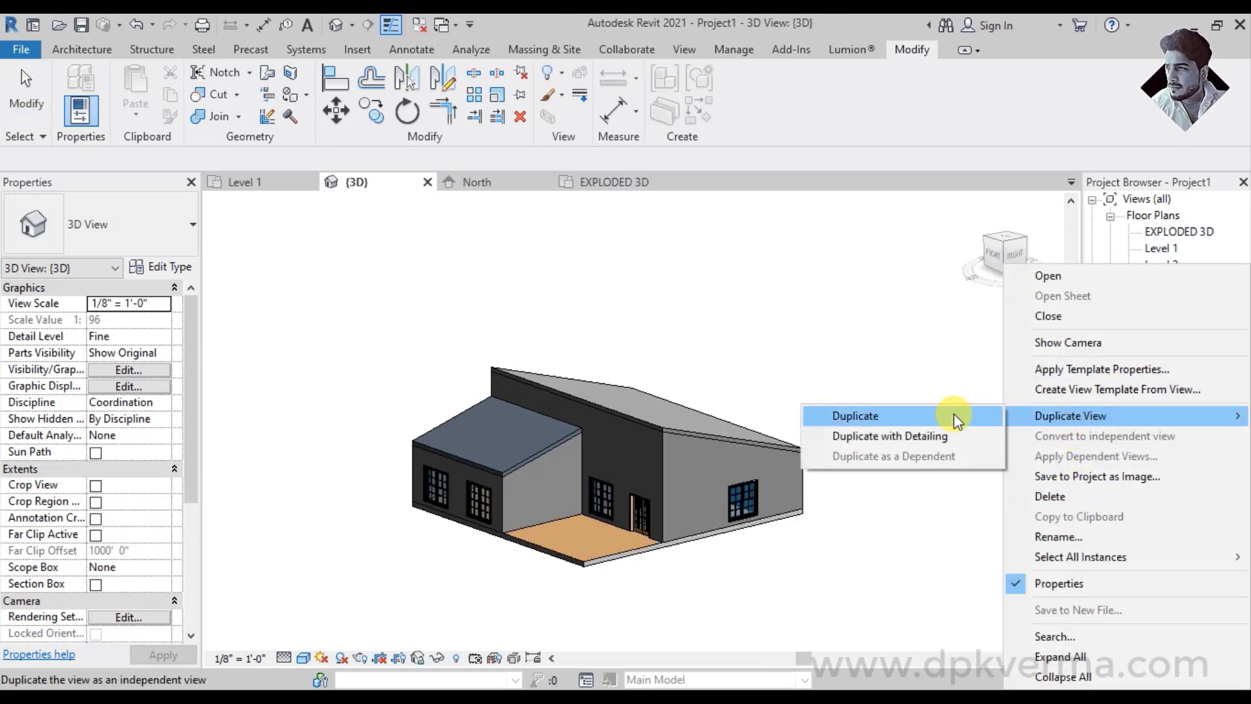
{"action": "left_click", "coordinate": [955, 419]}
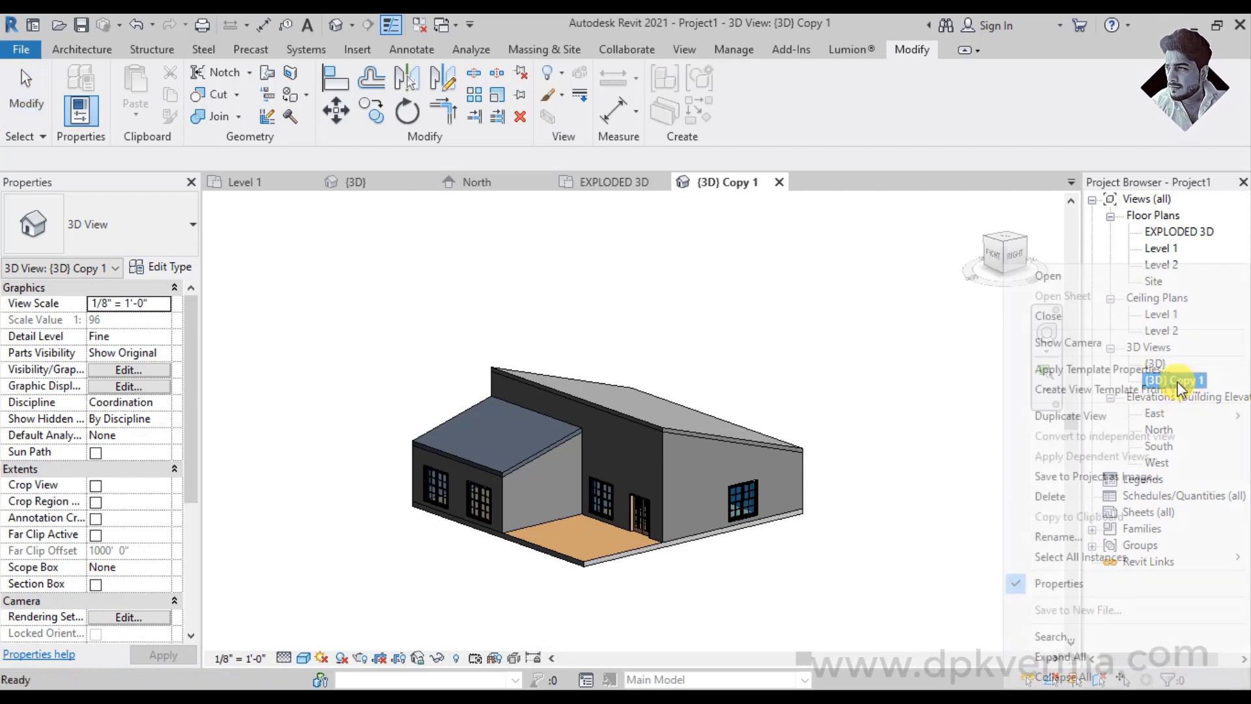
{"action": "left_click", "coordinate": [1062, 536]}
{"action": "type", "text": "EXPLODED 3D"}
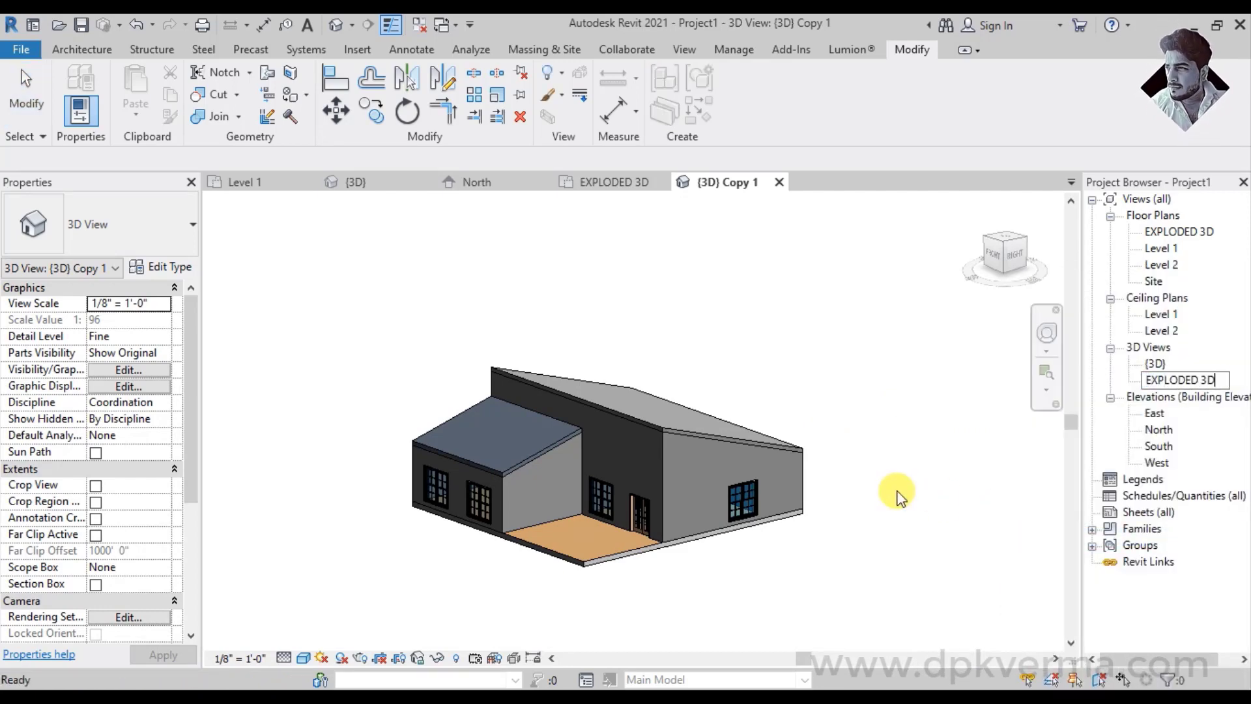
{"action": "key", "text": "Return"}
Delete the stray EXPLODED 3D floor plan
{"action": "left_click", "coordinate": [1183, 232]}
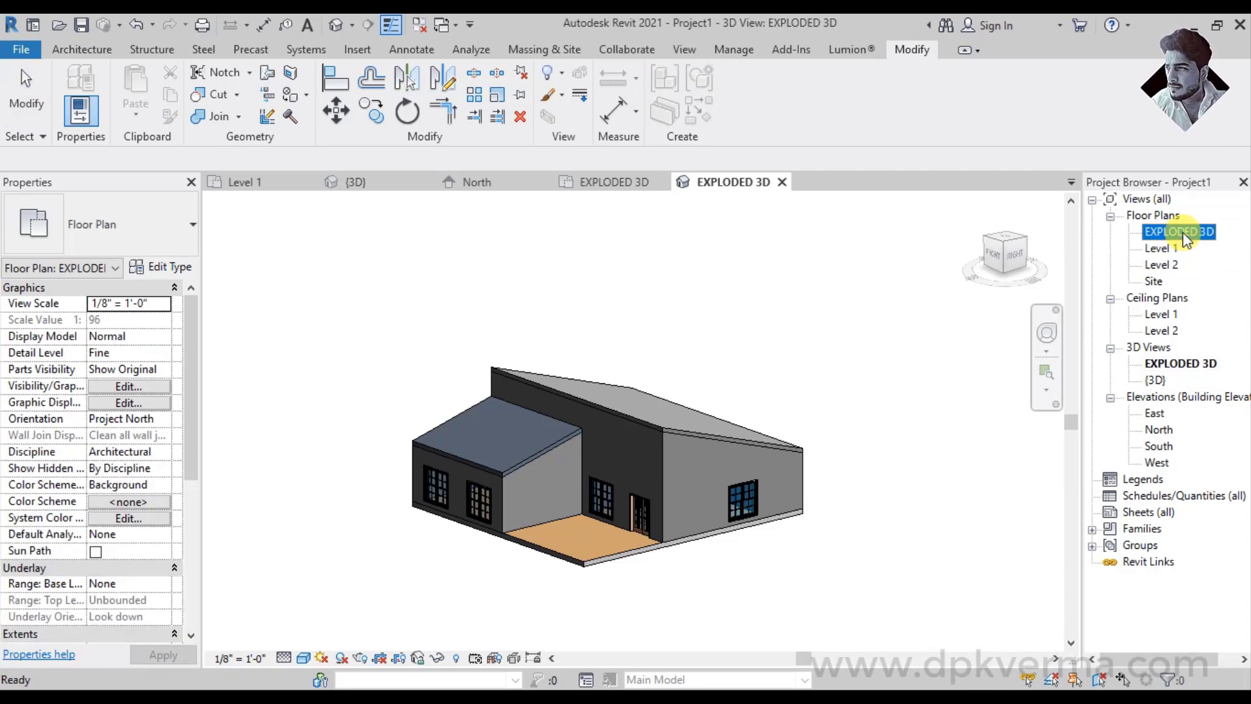
{"action": "right_click", "coordinate": [1182, 232]}
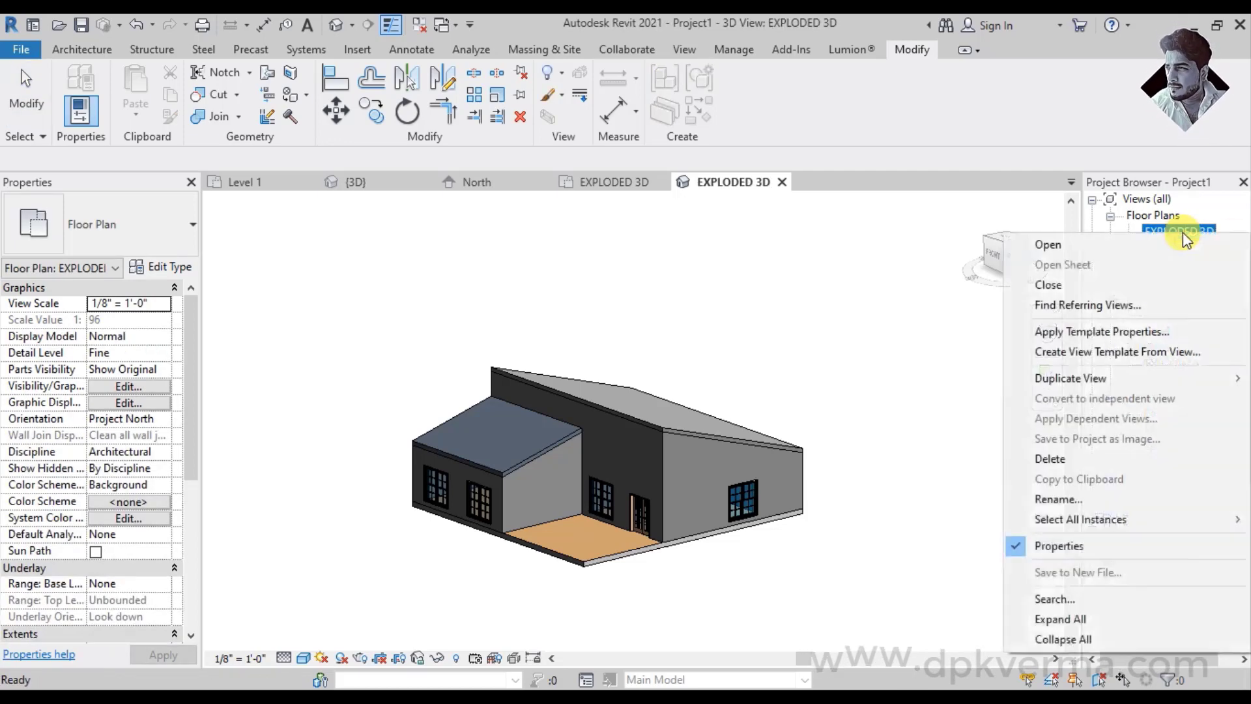
{"action": "left_click", "coordinate": [1058, 459]}
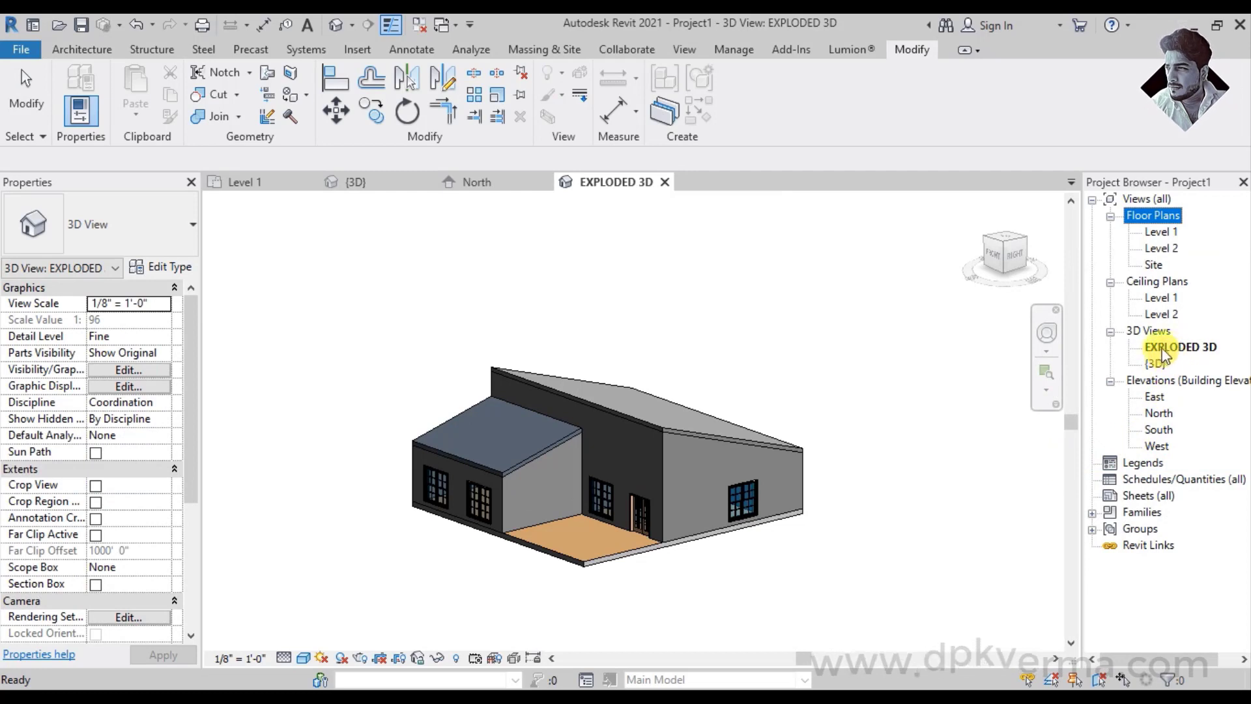
Displace the small lower roof straight up above the house
{"action": "scroll", "coordinate": [631, 471], "scroll_direction": "up", "scroll_amount": 2}
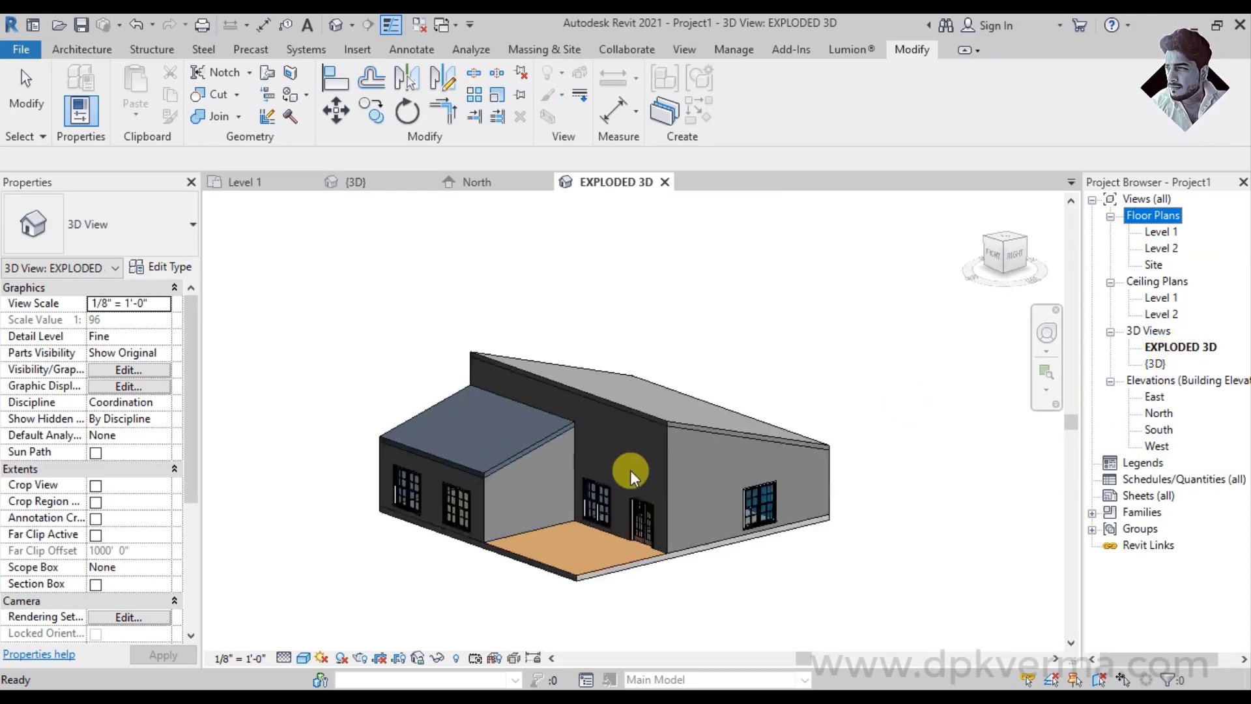
{"action": "scroll", "coordinate": [625, 464], "scroll_direction": "down", "scroll_amount": 1}
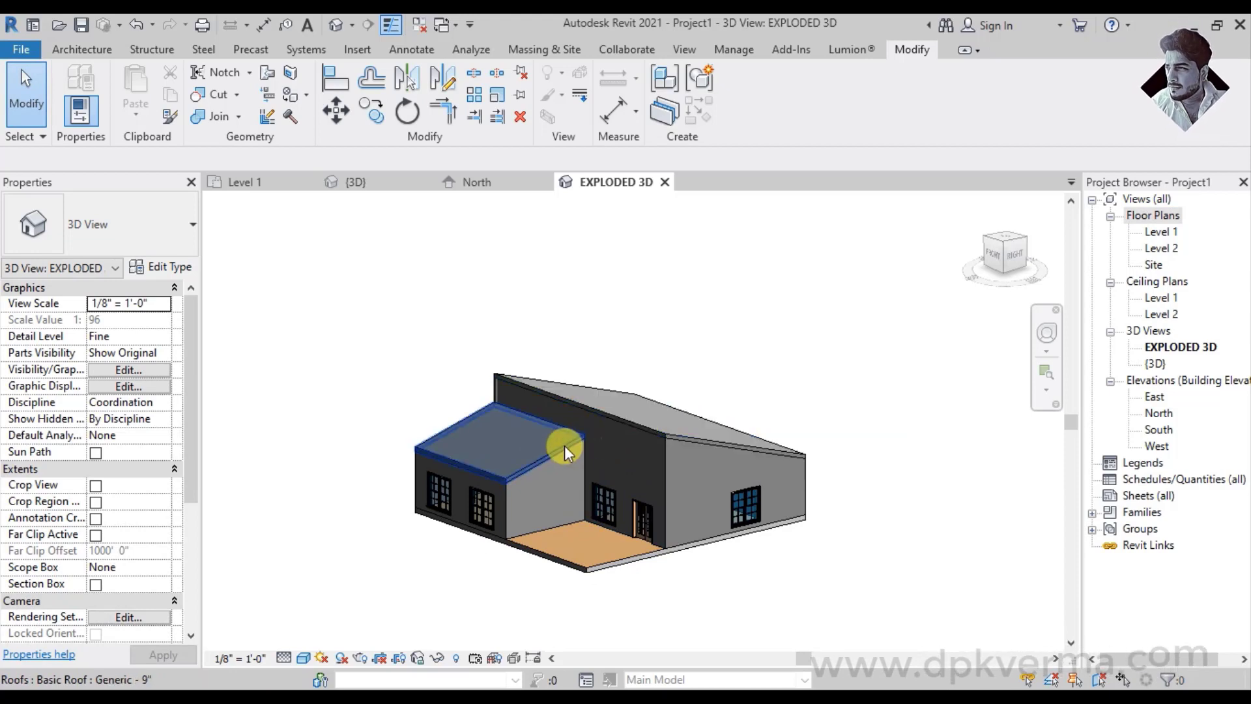
{"action": "left_click", "coordinate": [562, 445]}
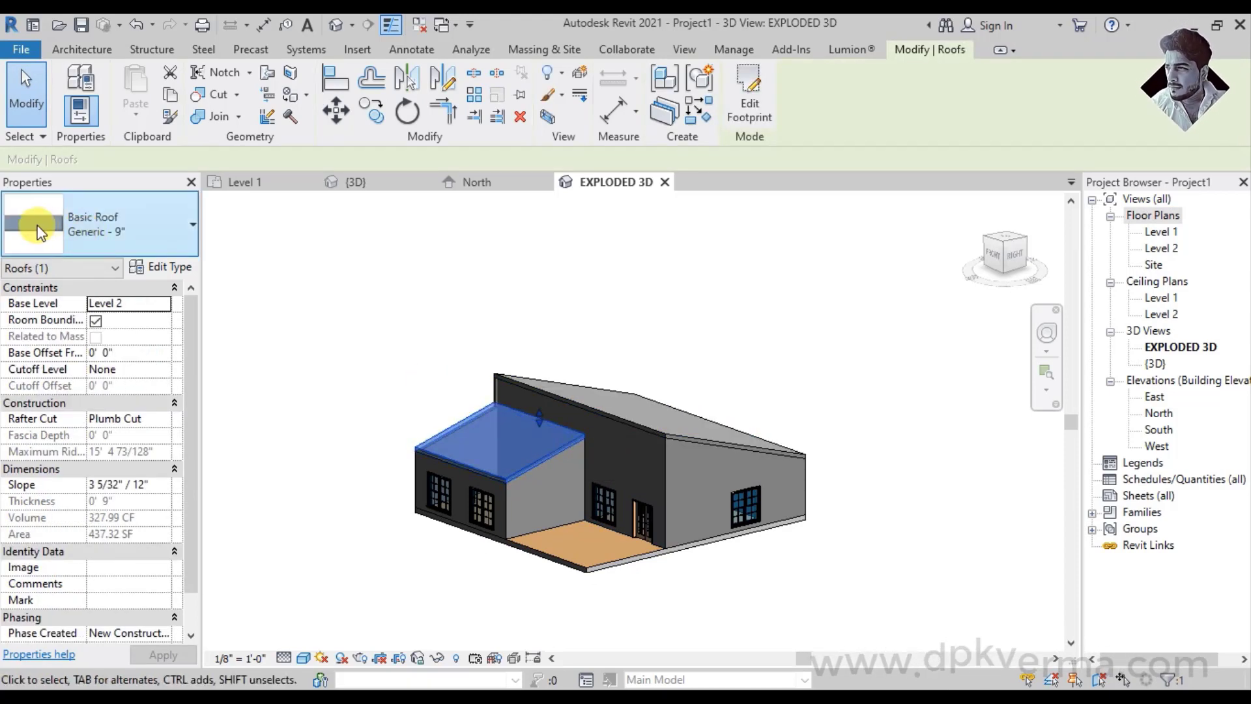
{"action": "left_click", "coordinate": [579, 77]}
{"action": "mouse_move", "coordinate": [572, 338]}
{"action": "middle_mouse_down", "text": "shift"}
{"action": "mouse_move", "coordinate": [572, 388]}
{"action": "mouse_move", "coordinate": [550, 420]}
{"action": "middle_mouse_up", "text": "shift"}
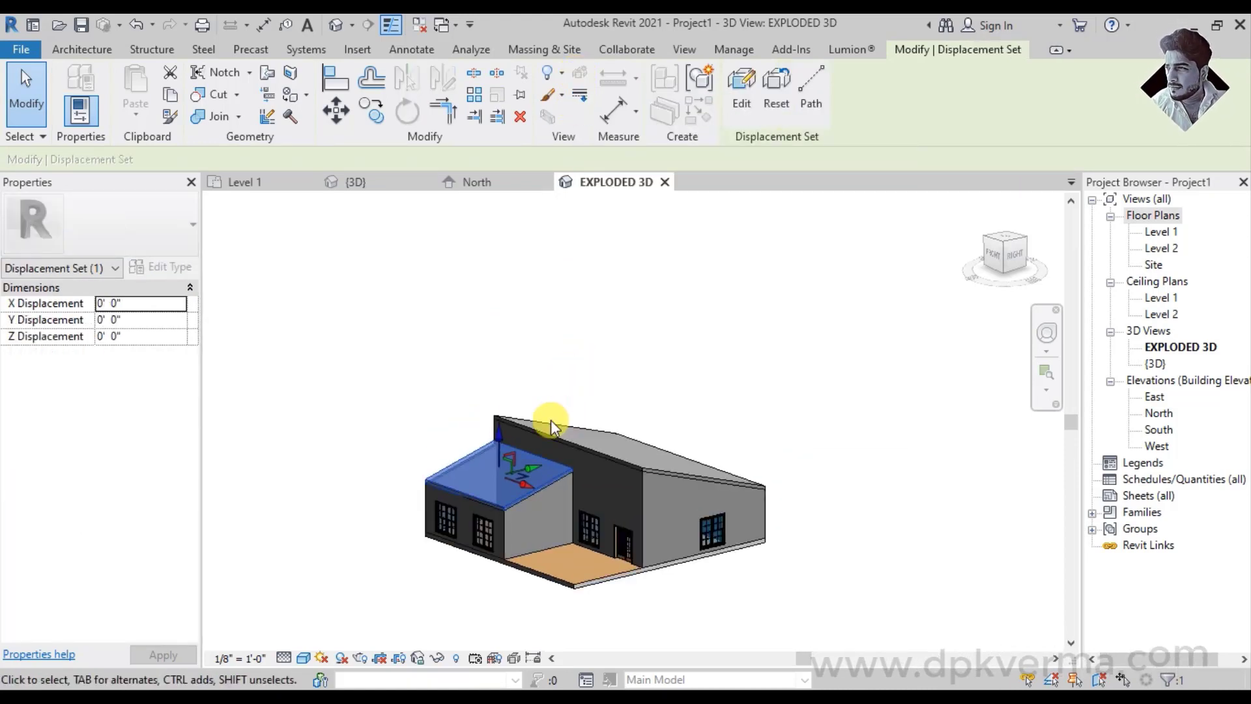
{"action": "left_click_drag", "start_coordinate": [495, 440], "coordinate": [492, 308]}
{"action": "left_click", "coordinate": [650, 386]}
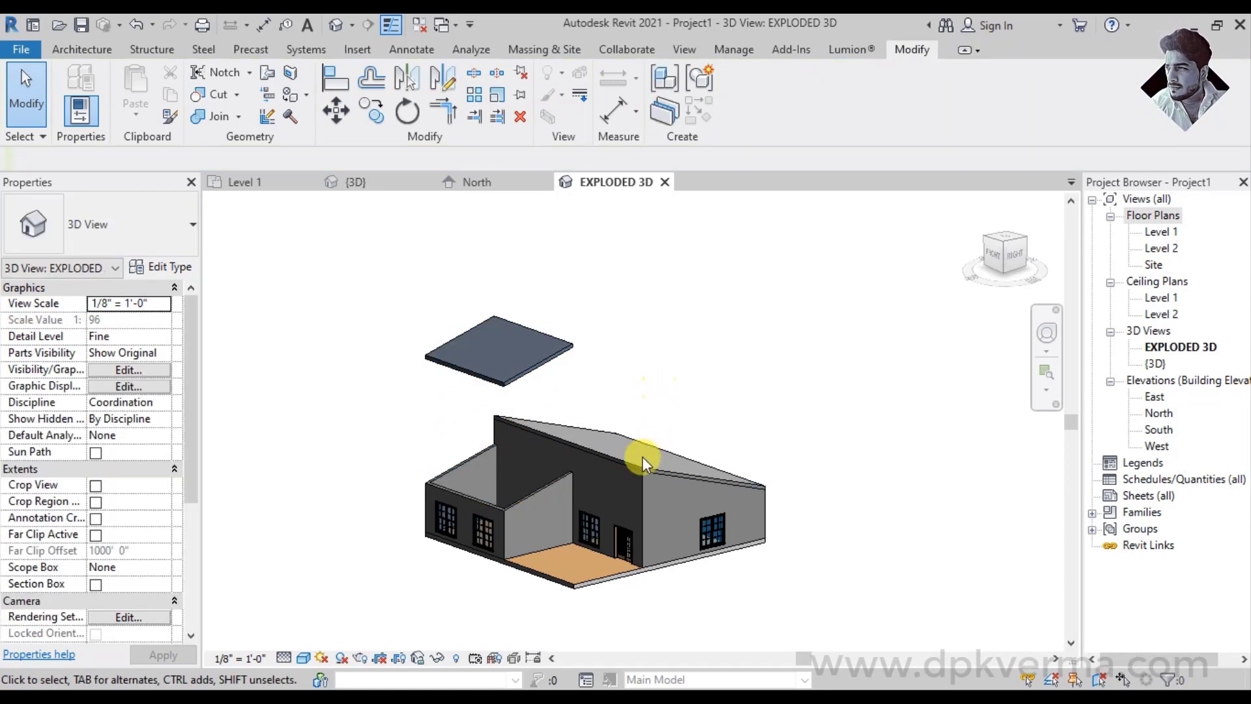
{"action": "mouse_move", "coordinate": [642, 461]}
{"action": "middle_mouse_down", "text": "shift"}
{"action": "mouse_move", "coordinate": [595, 447]}
{"action": "mouse_move", "coordinate": [597, 405]}
{"action": "mouse_move", "coordinate": [650, 441]}
{"action": "mouse_move", "coordinate": [643, 459]}
{"action": "middle_mouse_up", "text": "shift"}
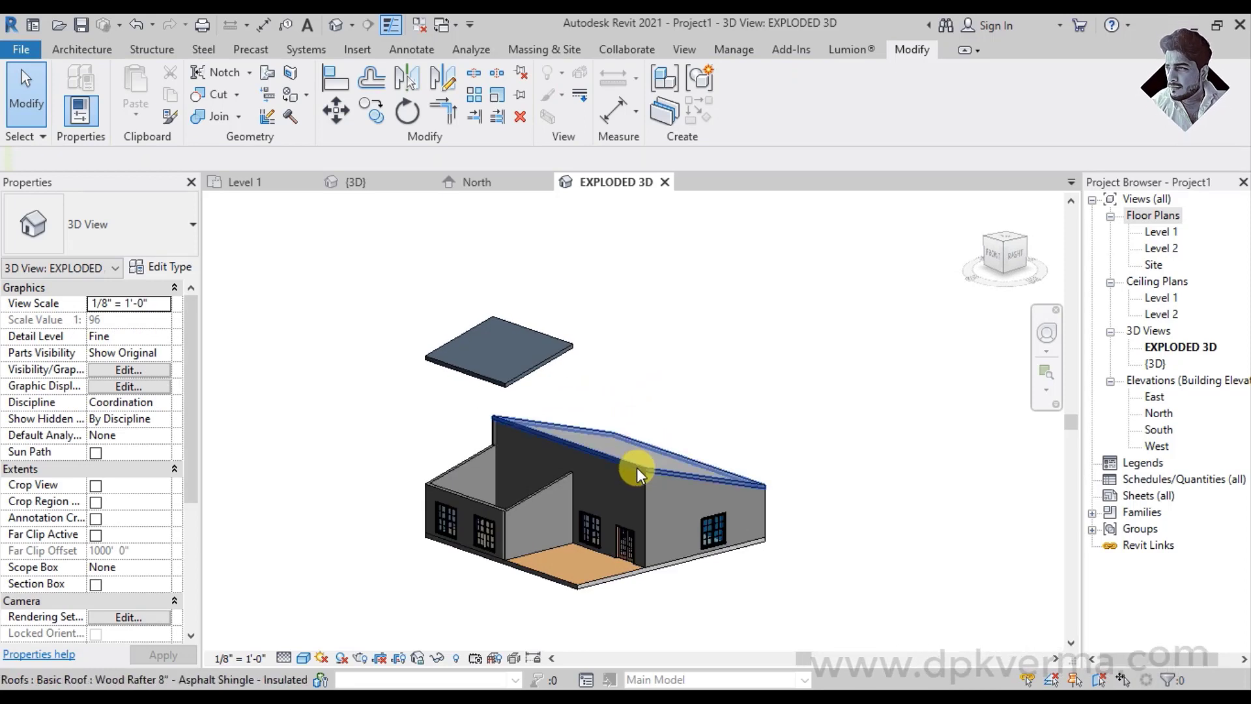
Try displacing the main sloped roof upward, then undo it and reselect the roof
{"action": "left_click", "coordinate": [636, 468]}
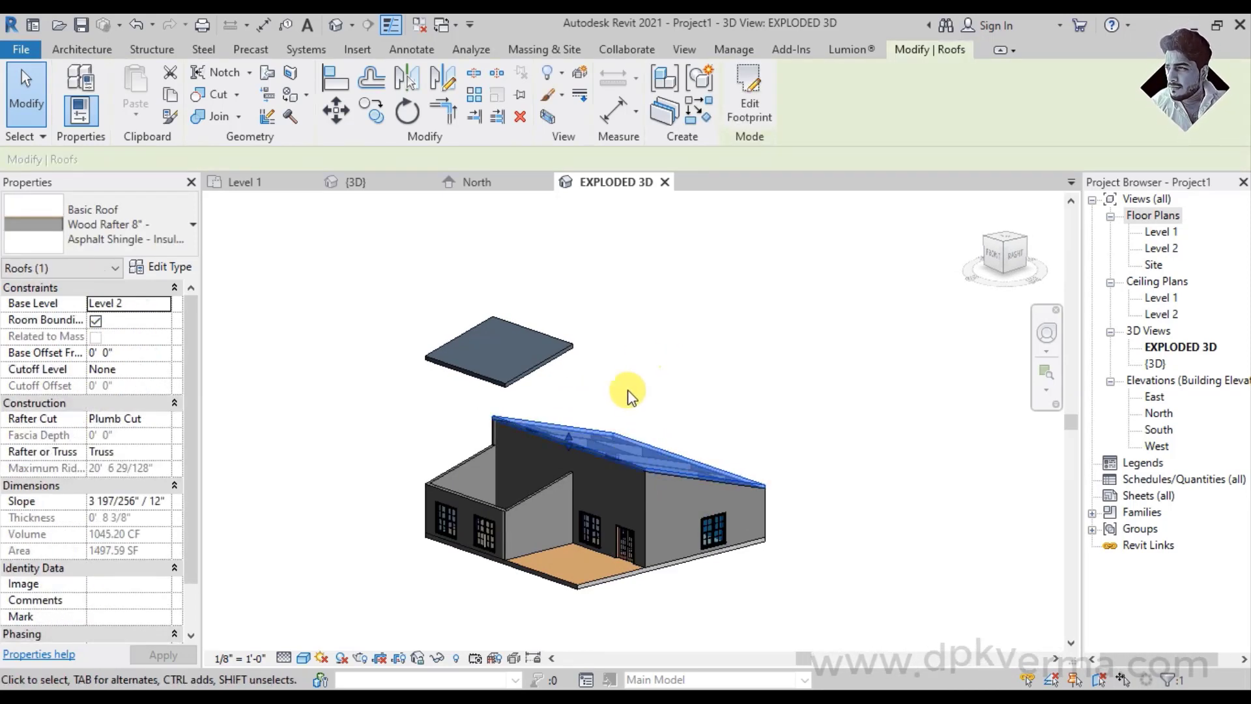
{"action": "left_click", "coordinate": [580, 76]}
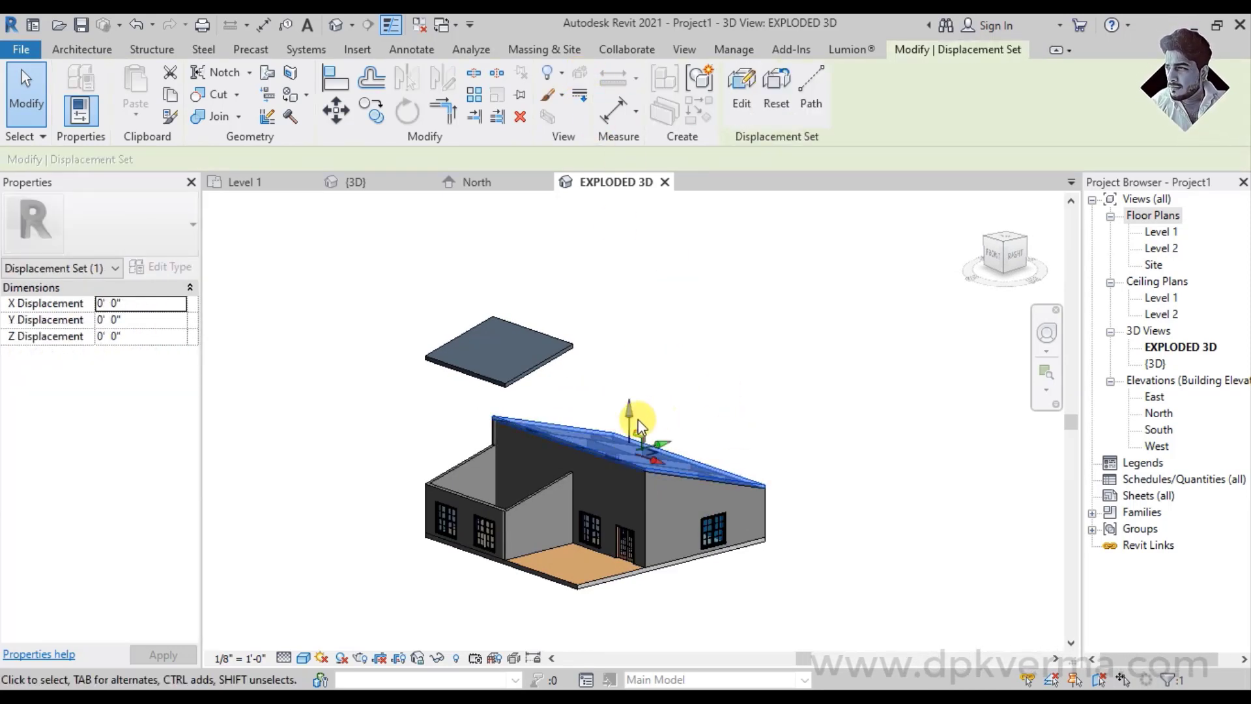
{"action": "left_click_drag", "start_coordinate": [629, 423], "coordinate": [641, 281]}
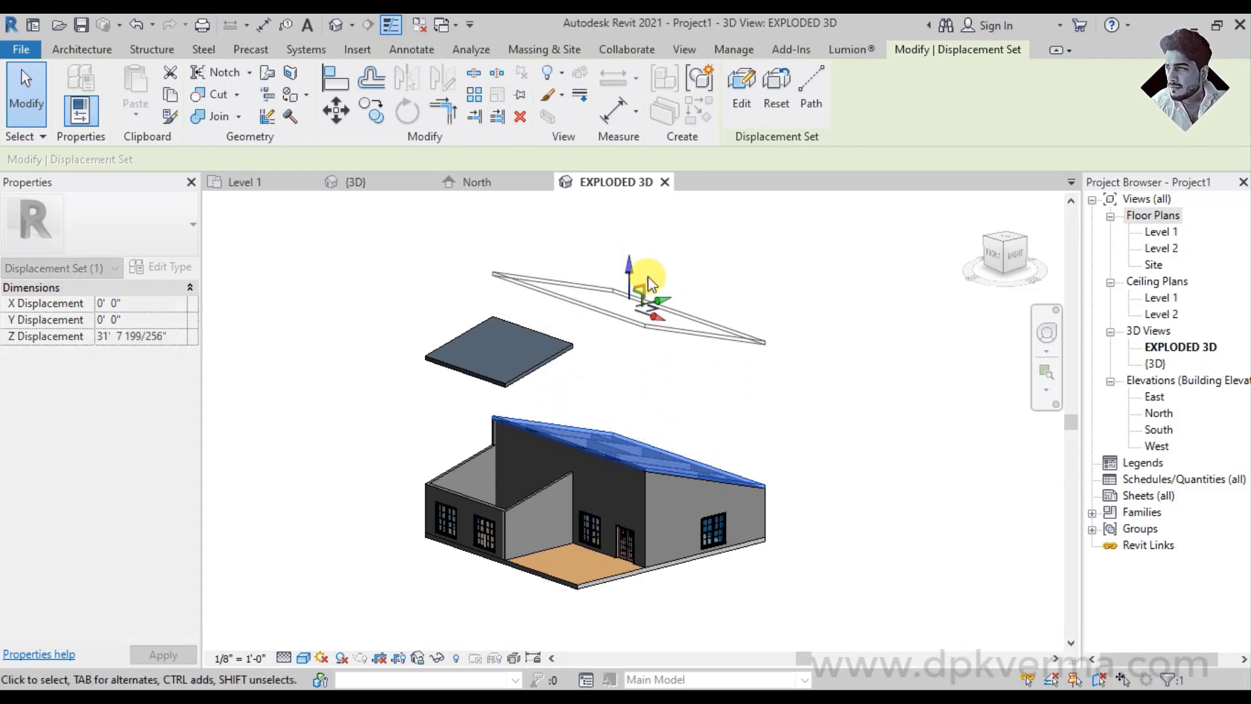
{"action": "mouse_move", "coordinate": [765, 381]}
{"action": "middle_mouse_down", "text": "shift"}
{"action": "mouse_move", "coordinate": [838, 329]}
{"action": "mouse_move", "coordinate": [818, 338]}
{"action": "mouse_move", "coordinate": [843, 370]}
{"action": "mouse_move", "coordinate": [755, 383]}
{"action": "middle_mouse_up", "text": "shift"}
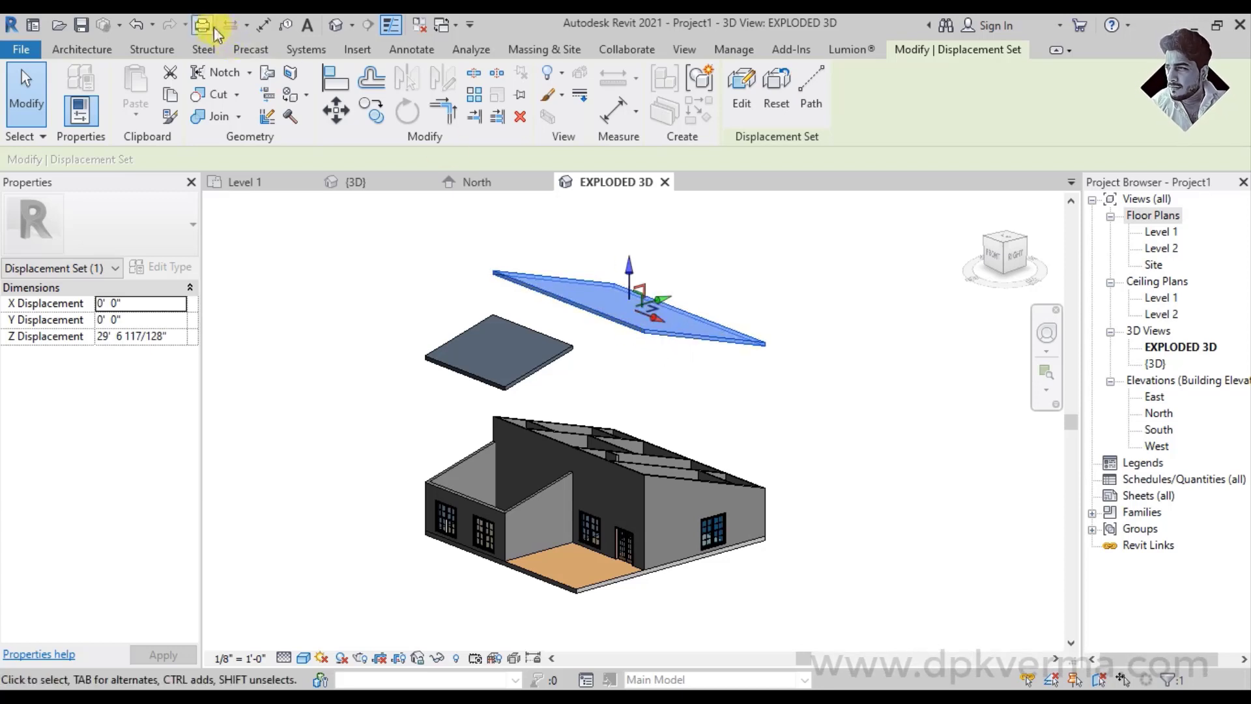
{"action": "left_click", "coordinate": [140, 25]}
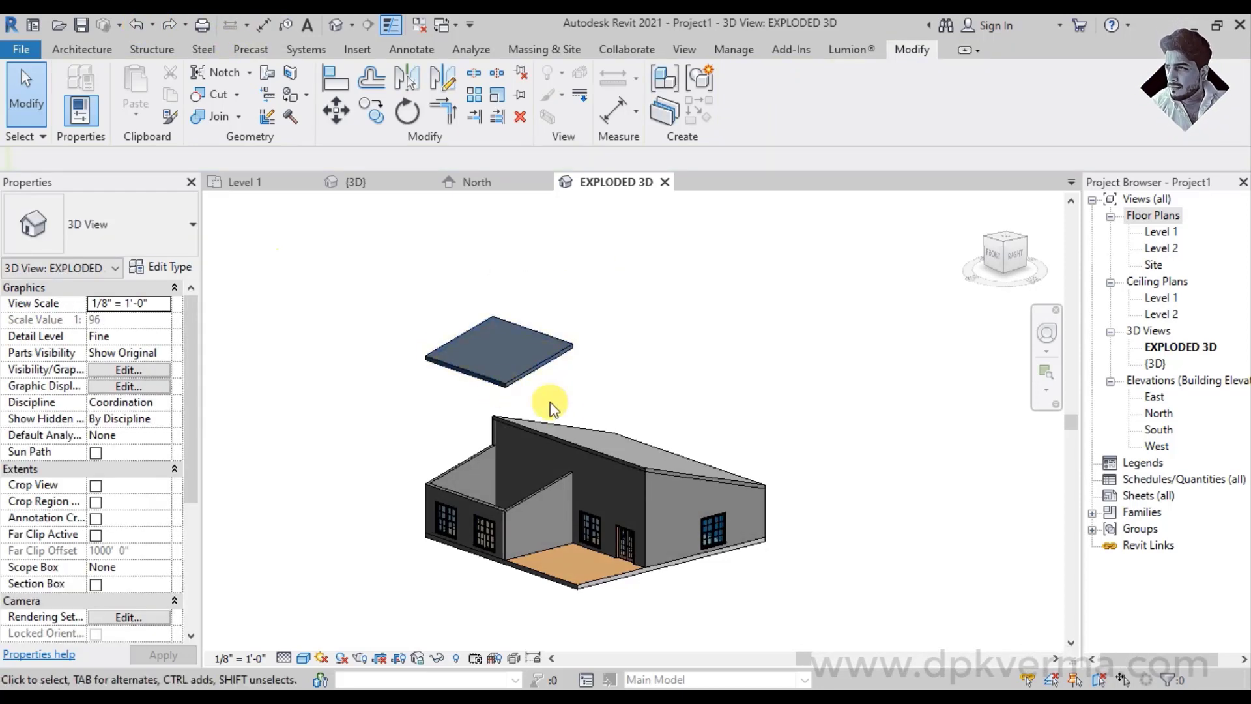
{"action": "left_click", "coordinate": [567, 437]}
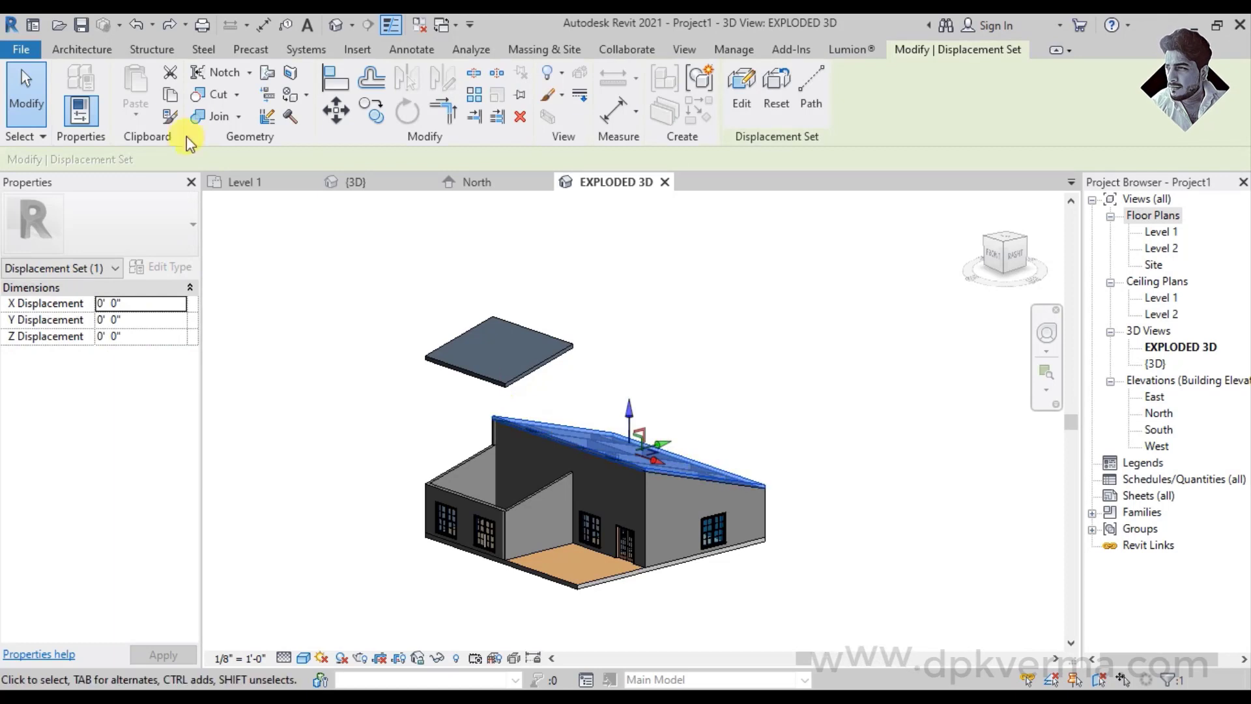
{"action": "left_click", "coordinate": [128, 22]}
{"action": "left_click", "coordinate": [591, 450]}
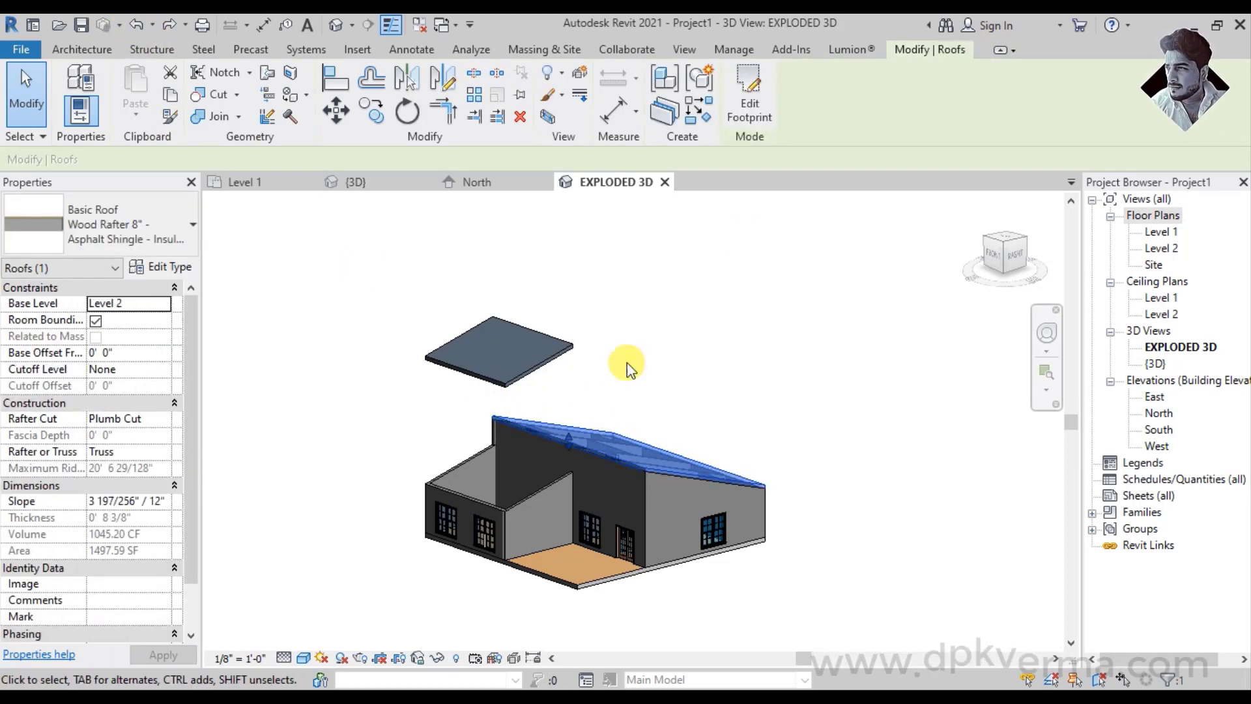
Create Parts on the main roof to split it into layer parts
{"action": "left_click", "coordinate": [655, 116]}
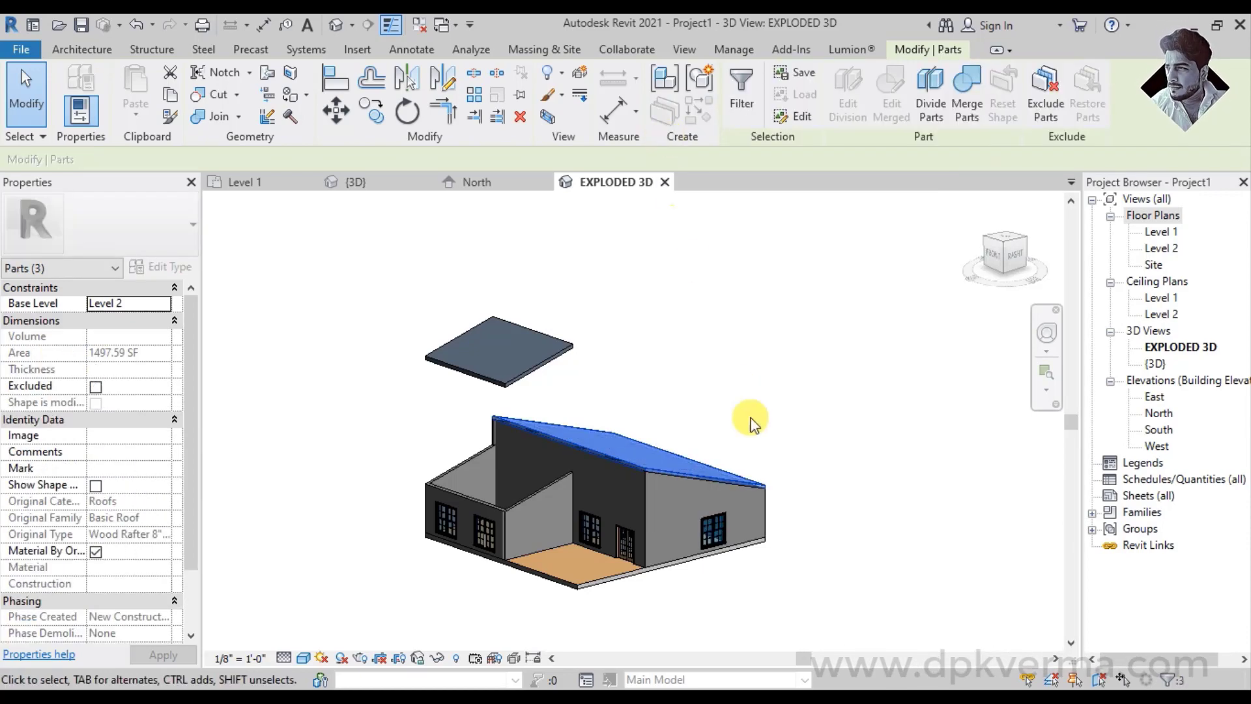
{"action": "left_click", "coordinate": [748, 419]}
{"action": "scroll", "coordinate": [709, 488], "scroll_direction": "up", "scroll_amount": 5}
{"action": "scroll", "coordinate": [657, 456], "scroll_direction": "up", "scroll_amount": 3}
{"action": "scroll", "coordinate": [636, 440], "scroll_direction": "up", "scroll_amount": 2}
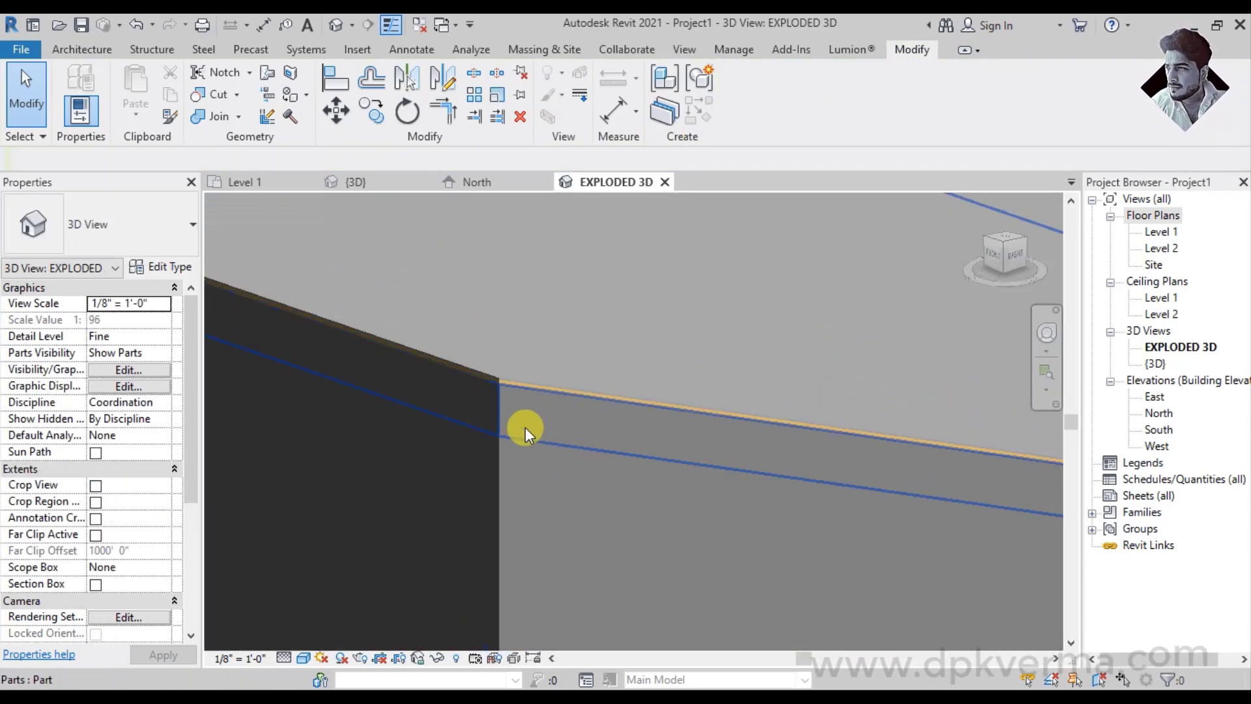
{"action": "scroll", "coordinate": [519, 428], "scroll_direction": "up", "scroll_amount": 2}
{"action": "scroll", "coordinate": [443, 369], "scroll_direction": "up", "scroll_amount": 3}
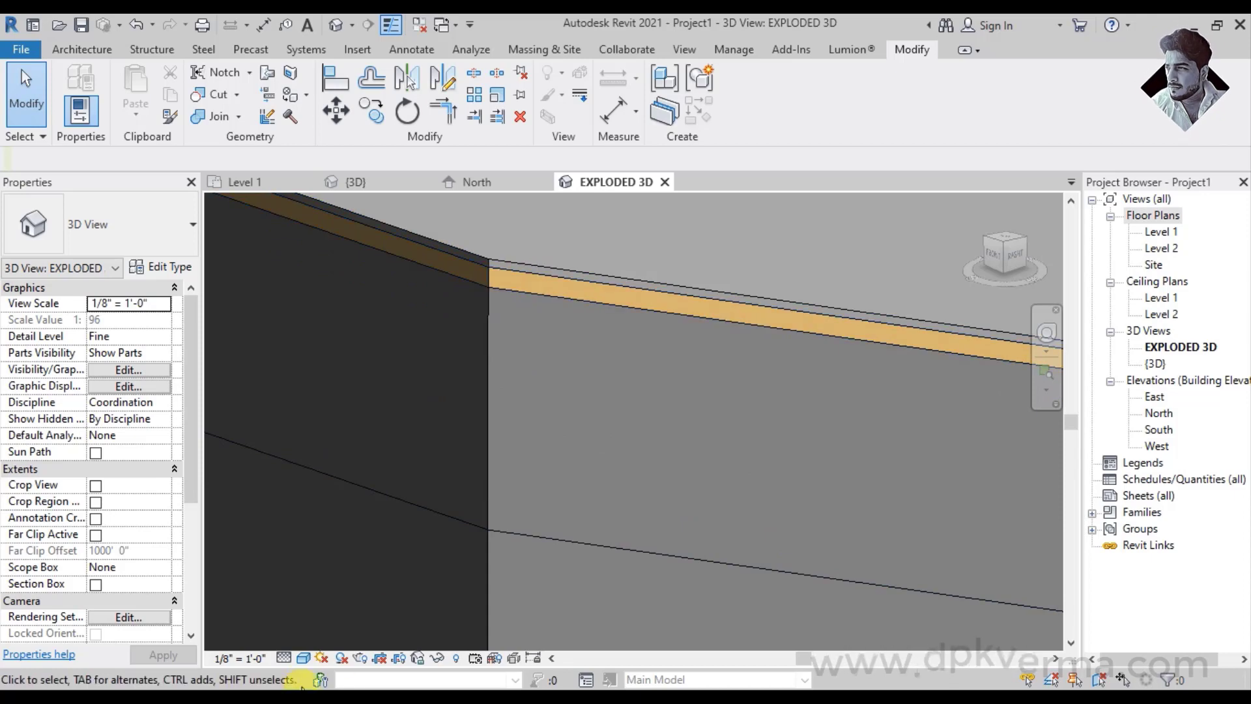
Select the roof's top shingle layer part at the edge, then zoom back out
{"action": "mouse_move", "coordinate": [497, 300]}
{"action": "middle_mouse_down"}
{"action": "mouse_move", "coordinate": [546, 341]}
{"action": "mouse_move", "coordinate": [537, 416]}
{"action": "middle_mouse_up"}
{"action": "left_click", "coordinate": [526, 374]}
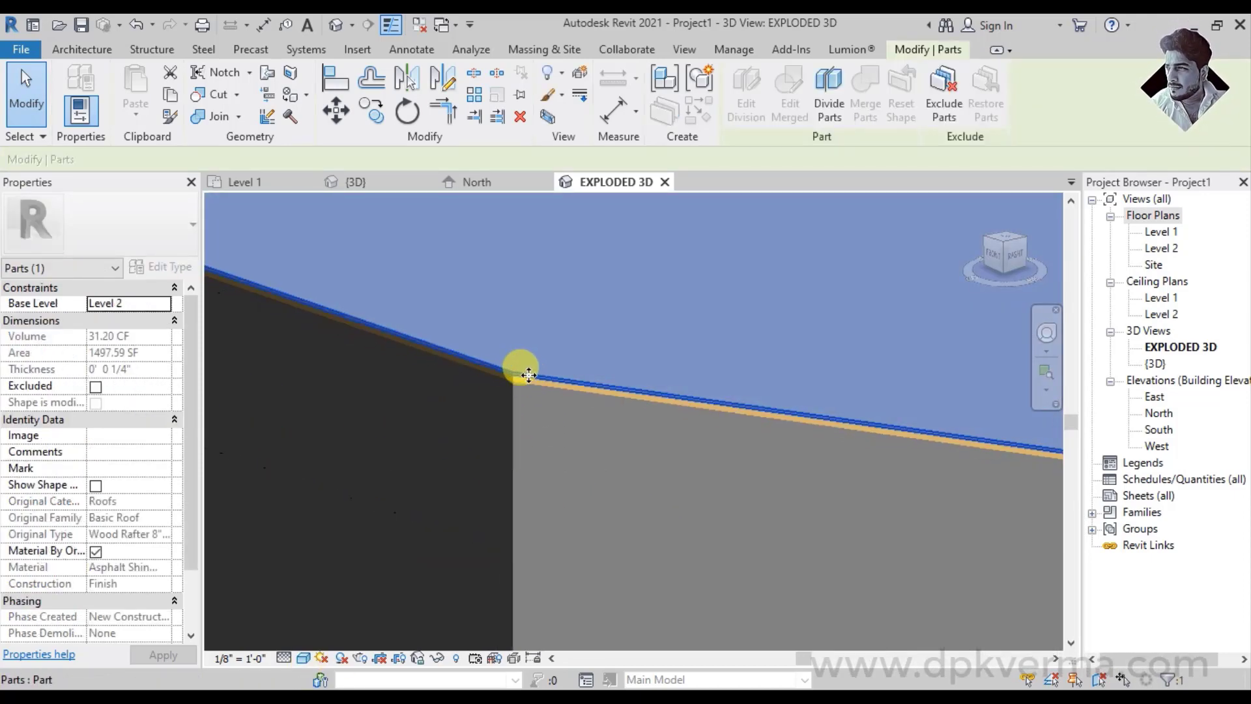
{"action": "scroll", "coordinate": [527, 374], "scroll_direction": "down", "scroll_amount": 2}
{"action": "scroll", "coordinate": [537, 384], "scroll_direction": "down", "scroll_amount": 2}
{"action": "scroll", "coordinate": [547, 394], "scroll_direction": "down", "scroll_amount": 2}
{"action": "middle_click_drag", "start_coordinate": [558, 400], "coordinate": [642, 483]}
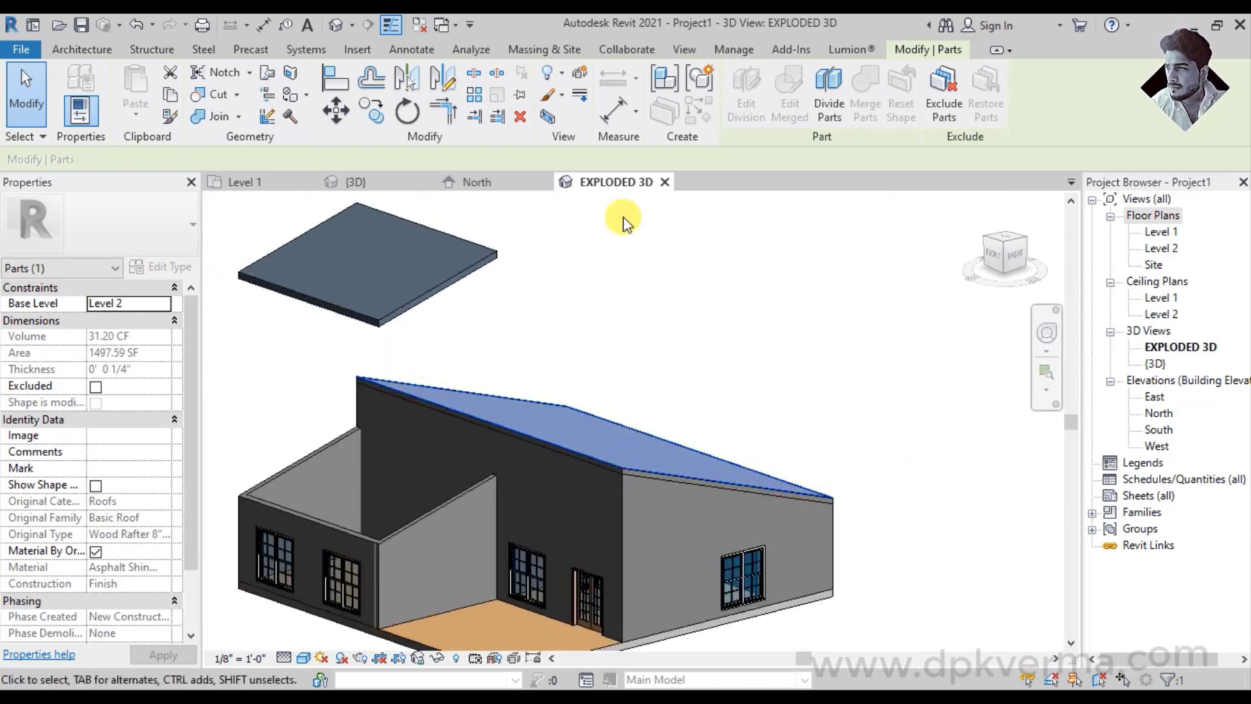
Displace the top roof layer part and set its Z displacement to 40' 0"
{"action": "left_click", "coordinate": [583, 76]}
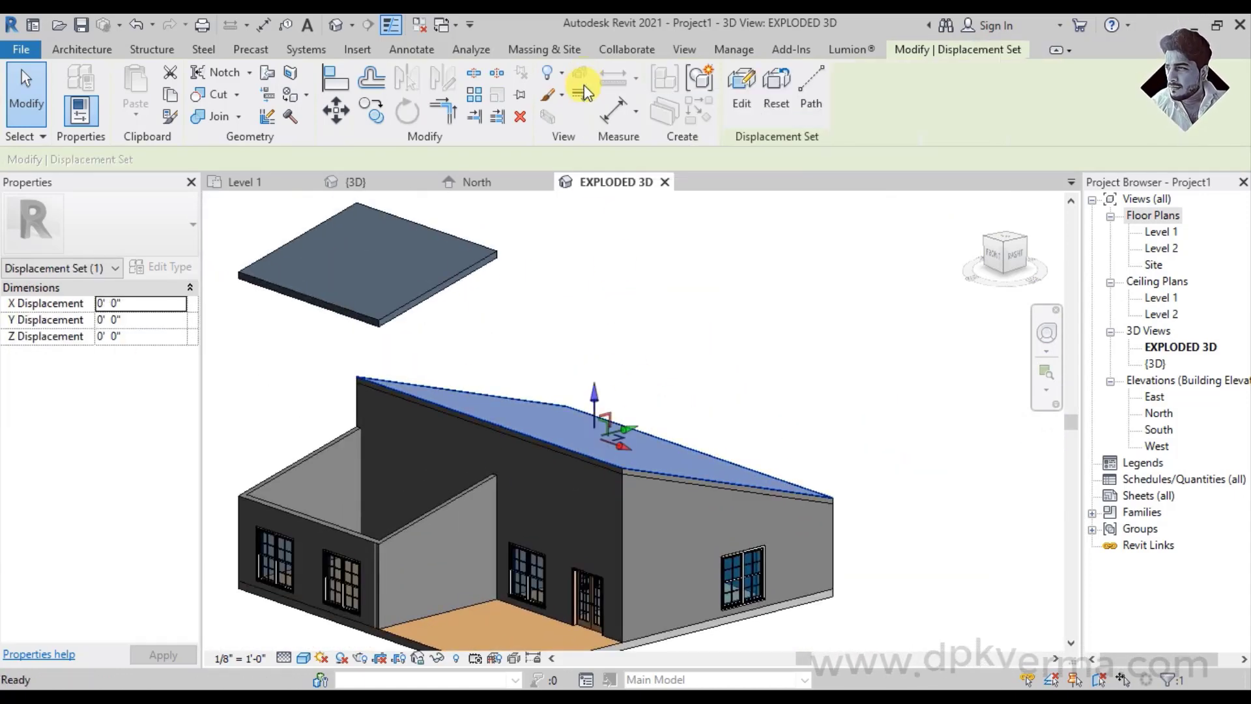
{"action": "scroll", "coordinate": [670, 424], "scroll_direction": "down", "scroll_amount": 2}
{"action": "mouse_move", "coordinate": [647, 442]}
{"action": "left_mouse_down"}
{"action": "mouse_move", "coordinate": [619, 428]}
{"action": "mouse_move", "coordinate": [621, 231]}
{"action": "left_mouse_up"}
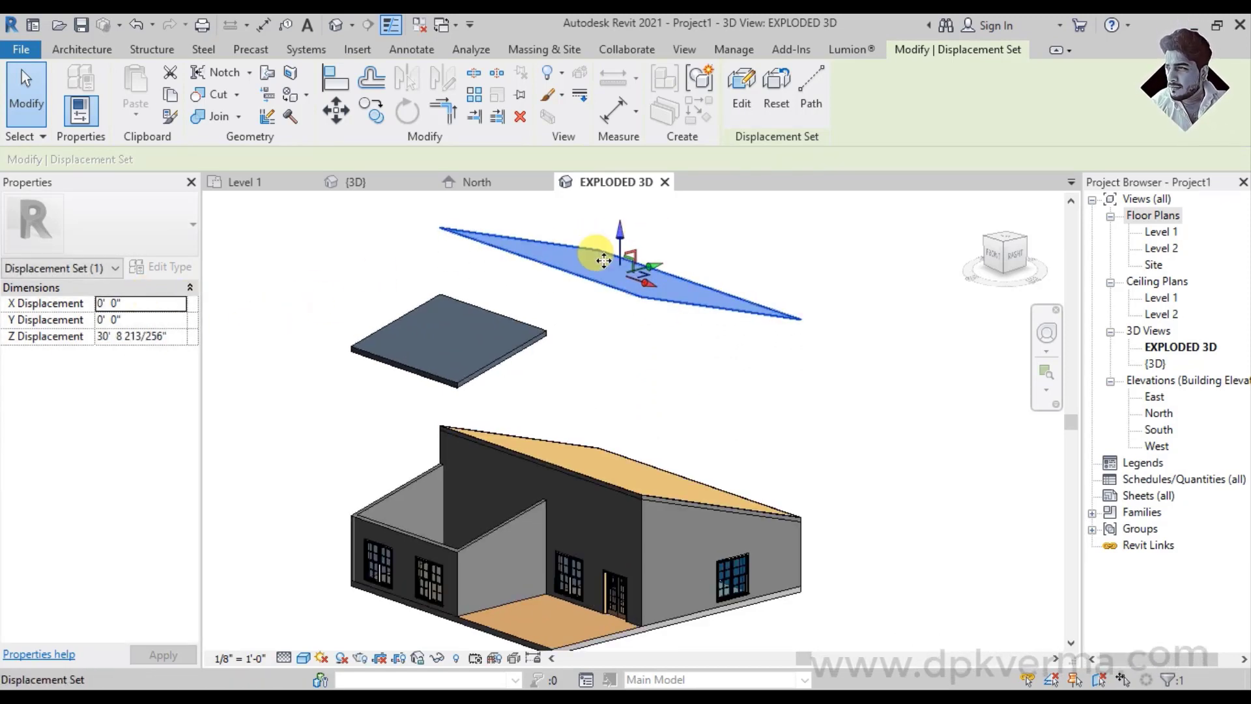
{"action": "middle_click_drag", "start_coordinate": [505, 336], "coordinate": [493, 379]}
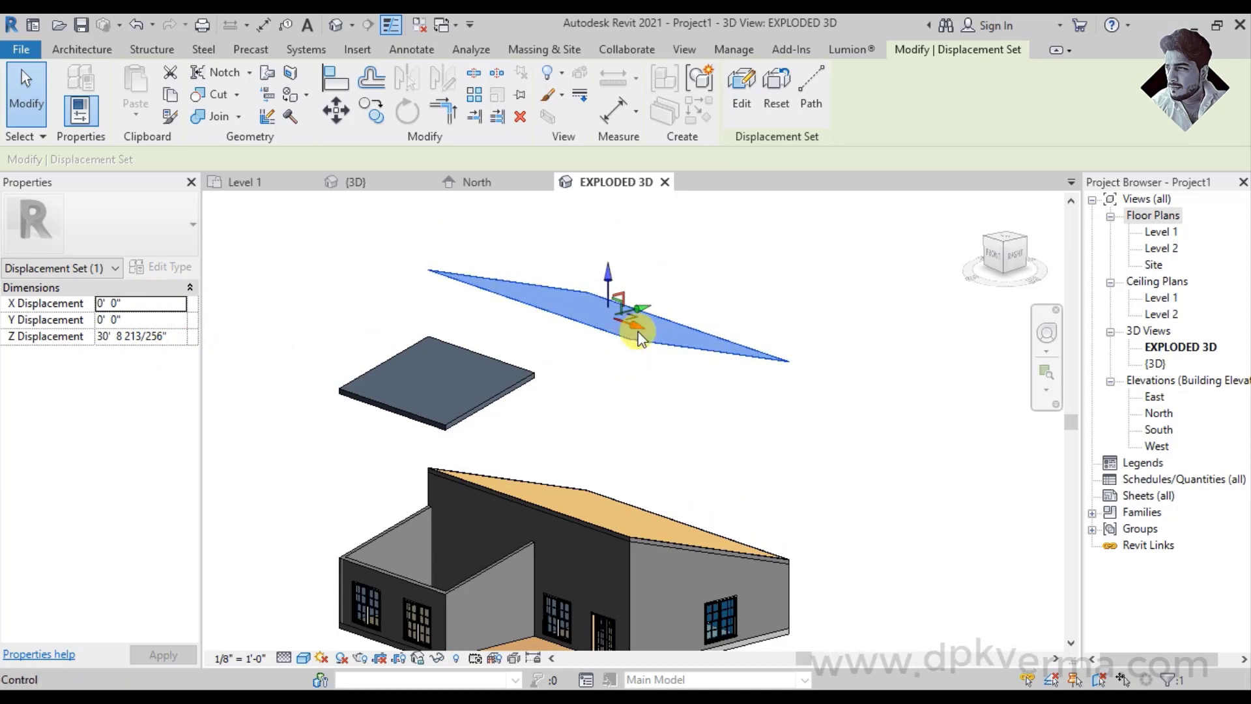
{"action": "mouse_move", "coordinate": [639, 309]}
{"action": "left_mouse_down"}
{"action": "mouse_move", "coordinate": [589, 294]}
{"action": "mouse_move", "coordinate": [689, 313]}
{"action": "left_mouse_up"}
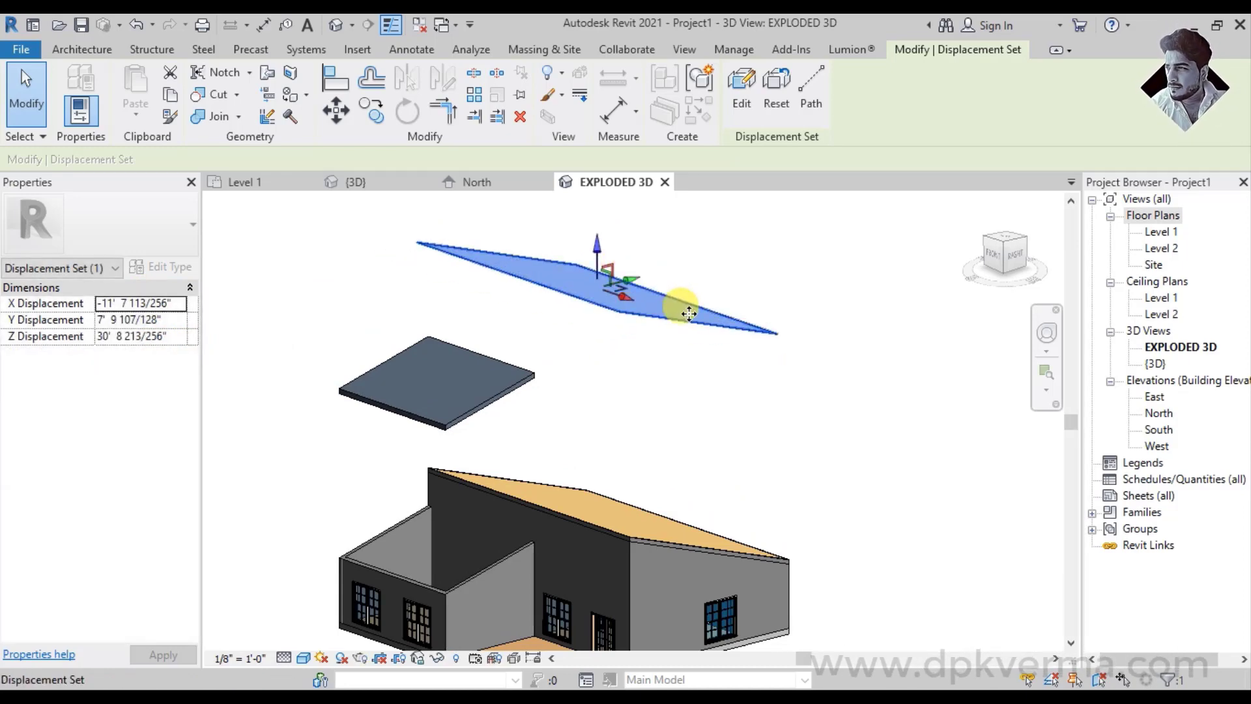
{"action": "key", "text": "ctrl+z"}
{"action": "key", "text": "ctrl+z"}
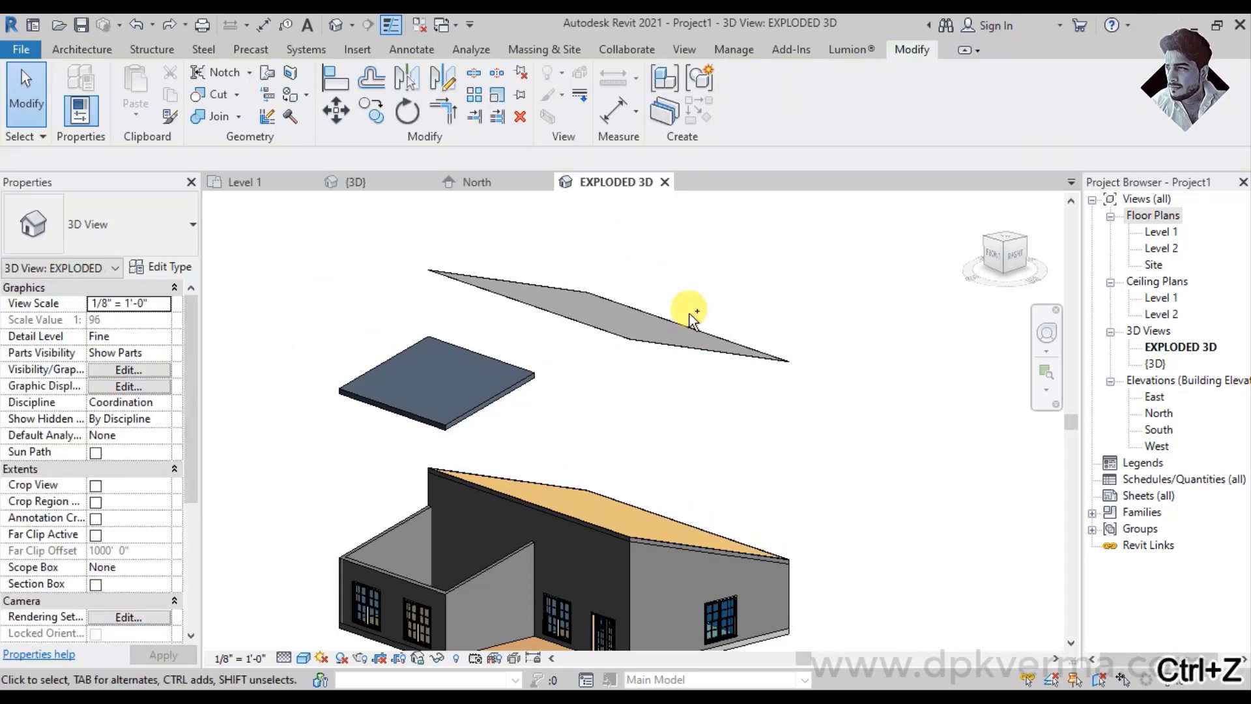
{"action": "left_click", "coordinate": [681, 349]}
{"action": "type", "text": "40"}
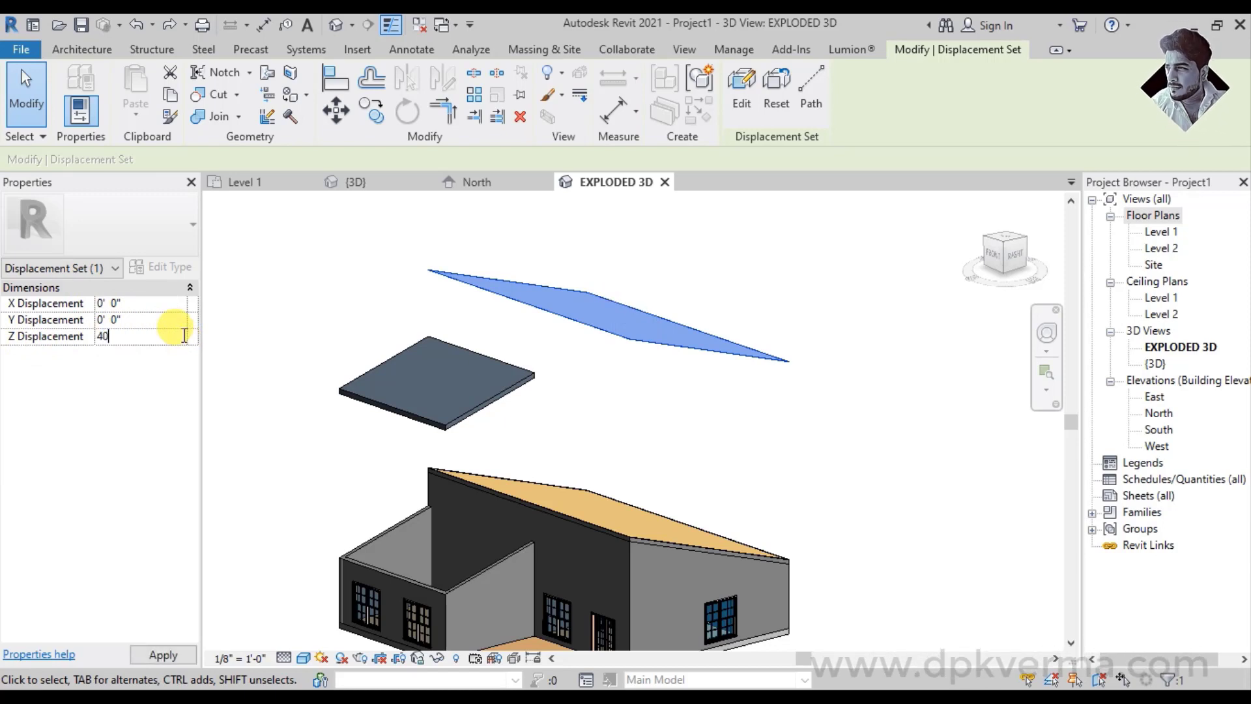
{"action": "key", "text": "Return"}
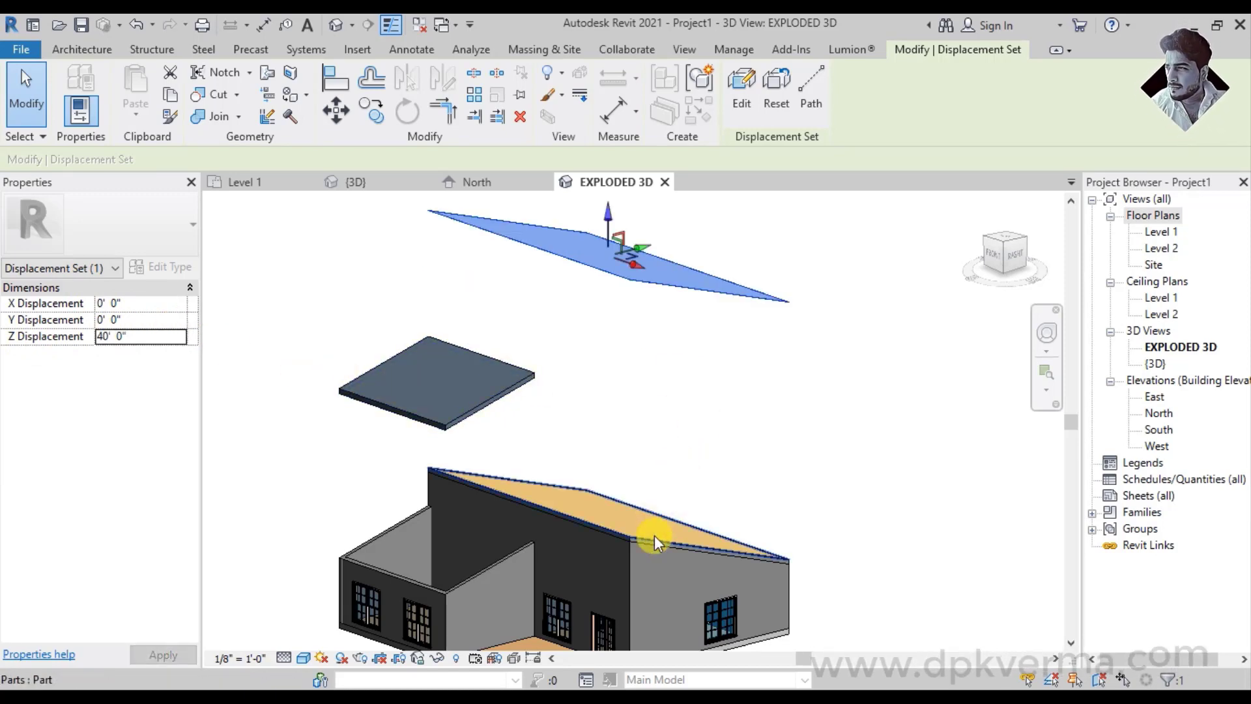
{"action": "left_click", "coordinate": [654, 534]}
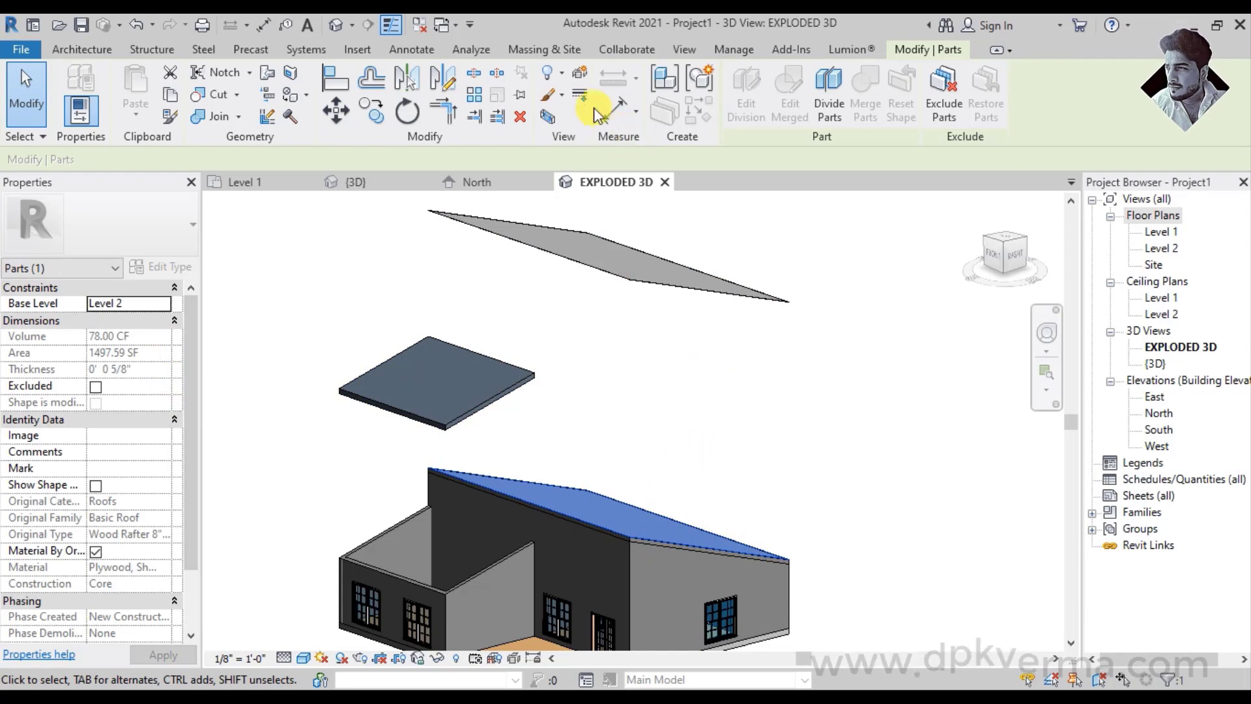
Displace the next two roof layers to Z heights of 30' and 20'
{"action": "left_click", "coordinate": [581, 77]}
{"action": "type", "text": "30"}
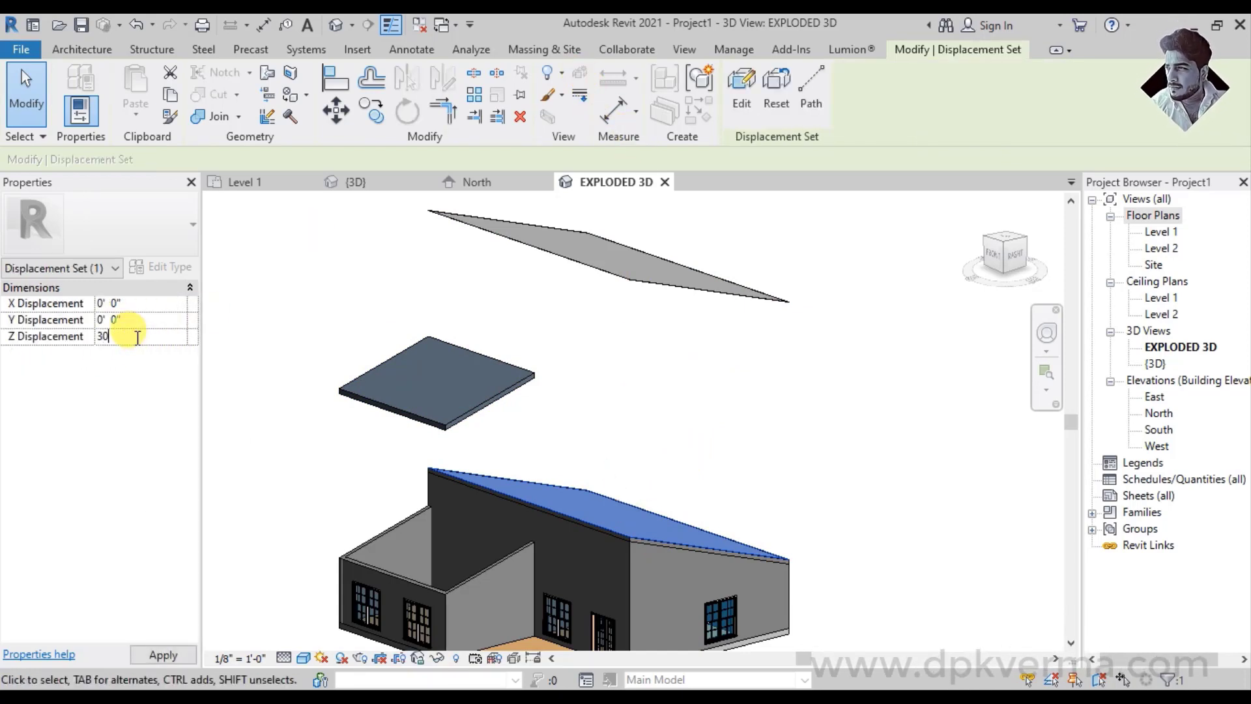
{"action": "key", "text": "Return"}
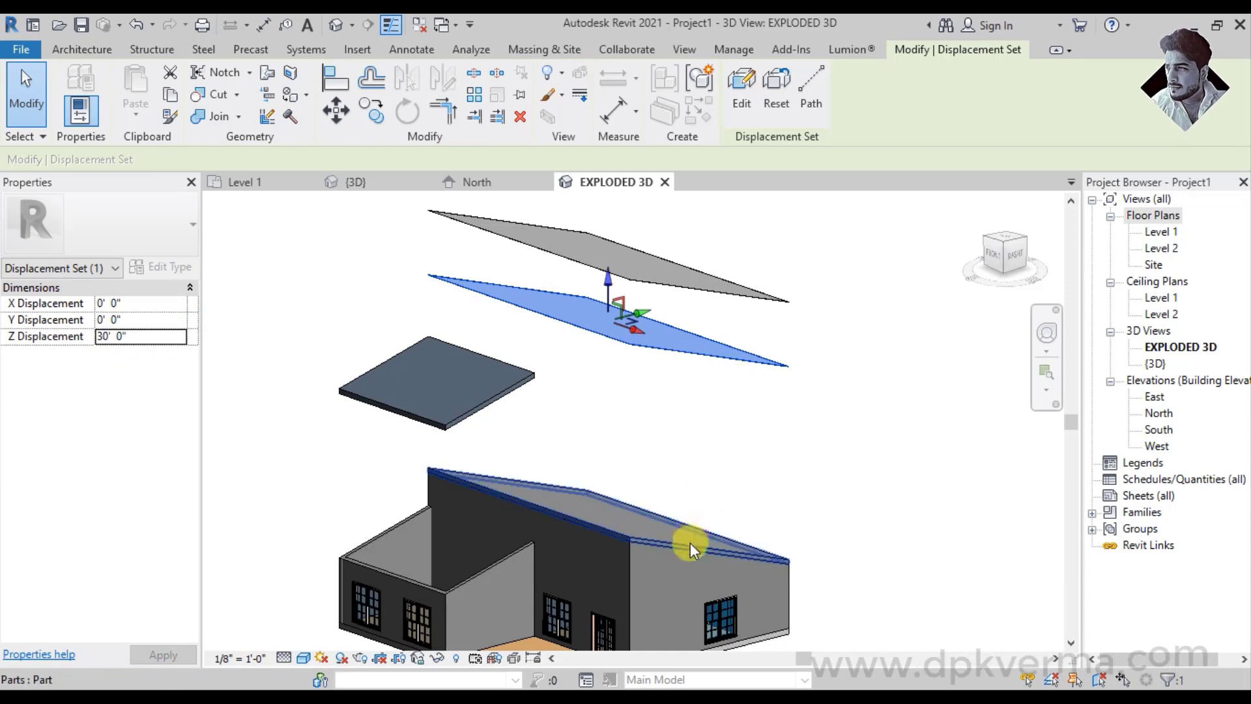
{"action": "left_click", "coordinate": [690, 542]}
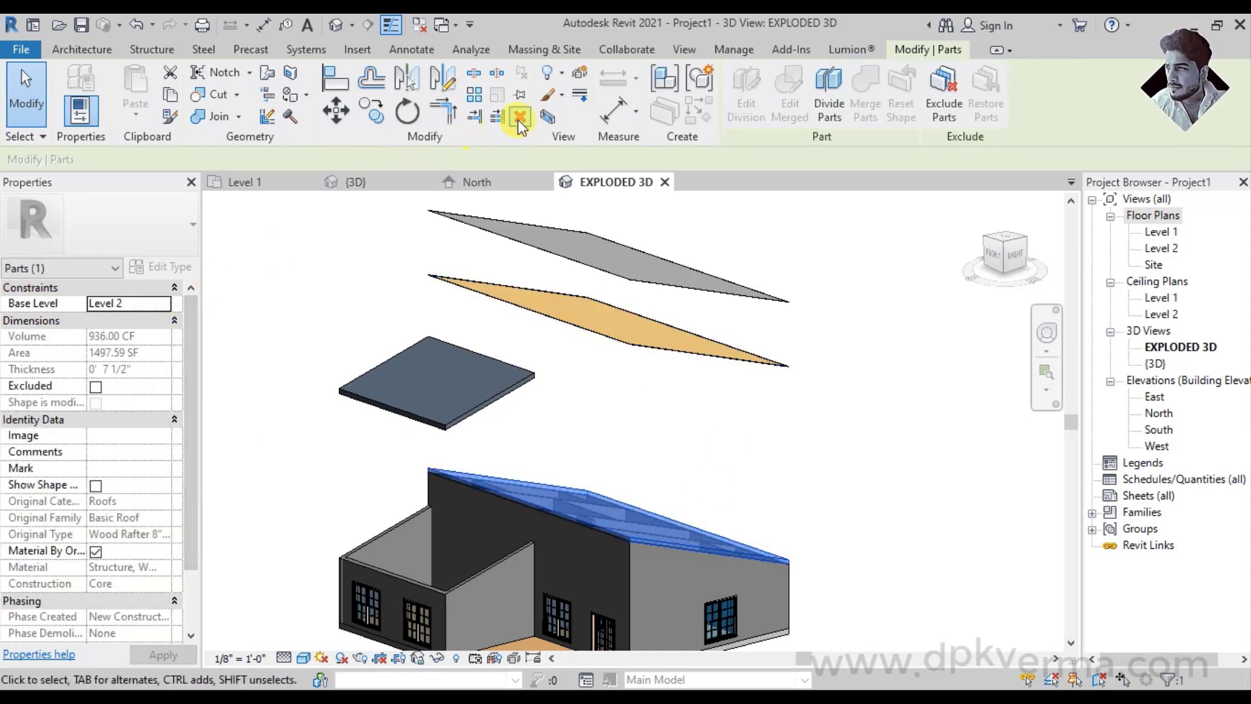
{"action": "left_click", "coordinate": [588, 77]}
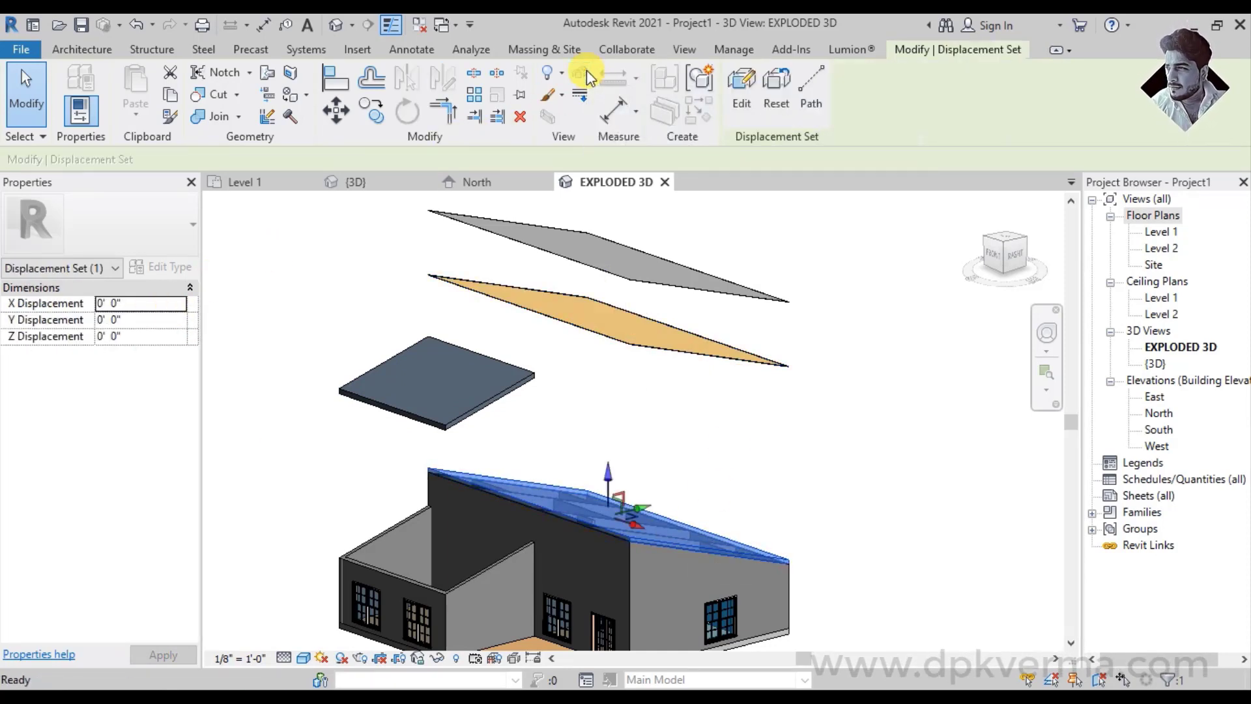
{"action": "left_click", "coordinate": [166, 336]}
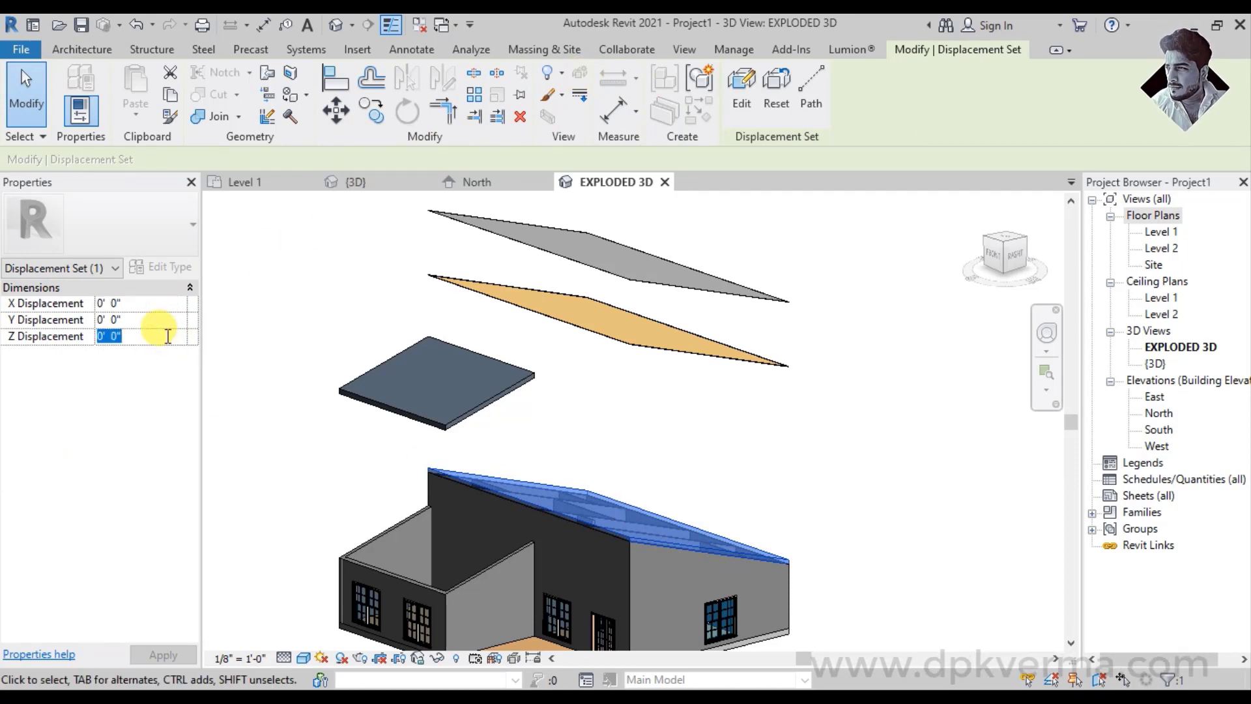
{"action": "type", "text": "20"}
{"action": "key", "text": "Return"}
Drag the flat roof slab's displacement down closer to the walls
{"action": "mouse_move", "coordinate": [679, 405]}
{"action": "middle_mouse_down", "text": "shift"}
{"action": "mouse_move", "coordinate": [614, 420]}
{"action": "mouse_move", "coordinate": [695, 423]}
{"action": "mouse_move", "coordinate": [671, 447]}
{"action": "middle_mouse_up", "text": "shift"}
{"action": "key", "text": "Escape"}
{"action": "left_click", "coordinate": [673, 435]}
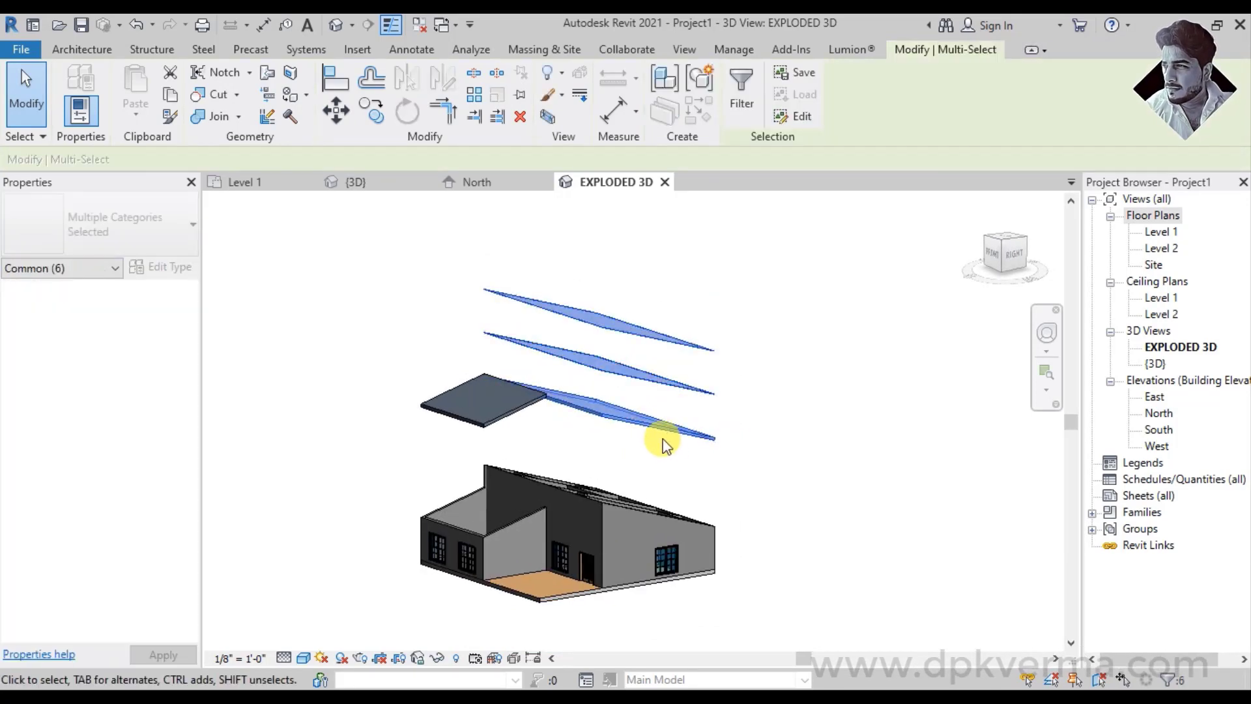
{"action": "left_click", "coordinate": [740, 337]}
{"action": "left_click", "coordinate": [645, 354]}
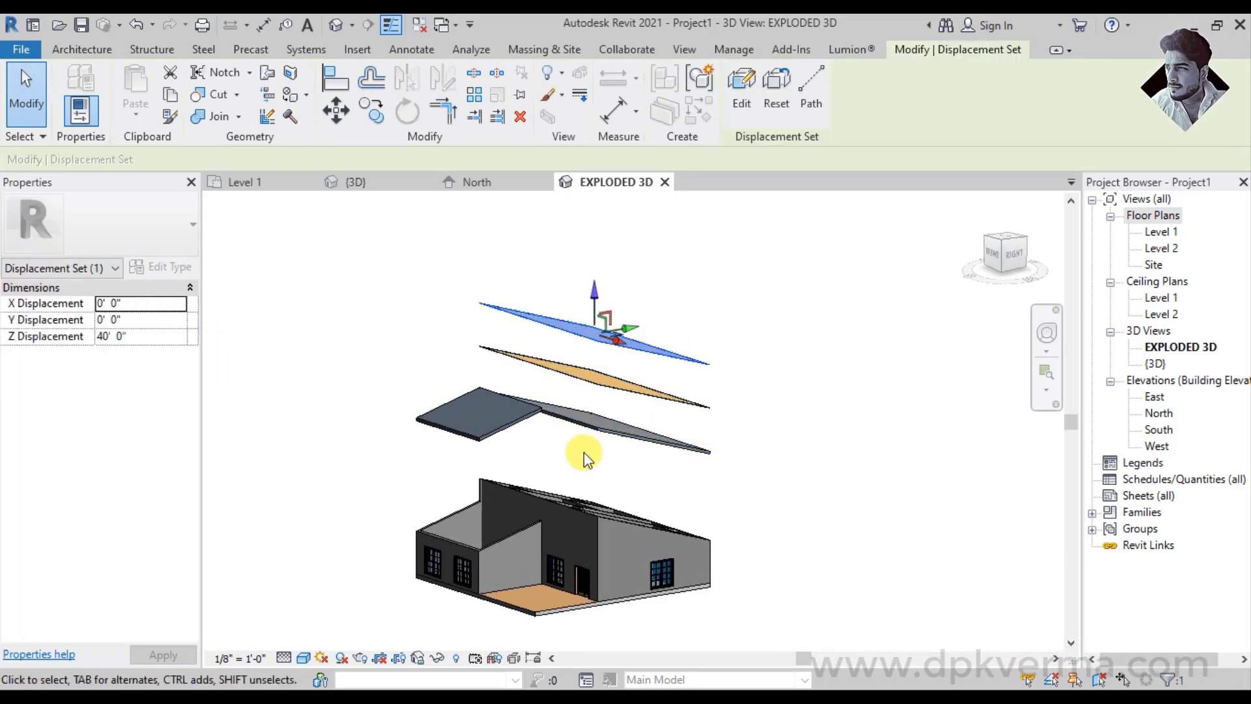
{"action": "left_click", "coordinate": [501, 414]}
{"action": "scroll", "coordinate": [474, 374], "scroll_direction": "up", "scroll_amount": 2}
{"action": "left_click_drag", "start_coordinate": [474, 374], "coordinate": [475, 587]}
{"action": "key", "text": "Escape"}
{"action": "mouse_move", "coordinate": [791, 475]}
{"action": "middle_mouse_down", "text": "shift"}
{"action": "mouse_move", "coordinate": [746, 470]}
{"action": "mouse_move", "coordinate": [762, 441]}
{"action": "mouse_move", "coordinate": [638, 405]}
{"action": "mouse_move", "coordinate": [762, 358]}
{"action": "mouse_move", "coordinate": [771, 413]}
{"action": "mouse_move", "coordinate": [796, 441]}
{"action": "mouse_move", "coordinate": [726, 436]}
{"action": "middle_mouse_up", "text": "shift"}
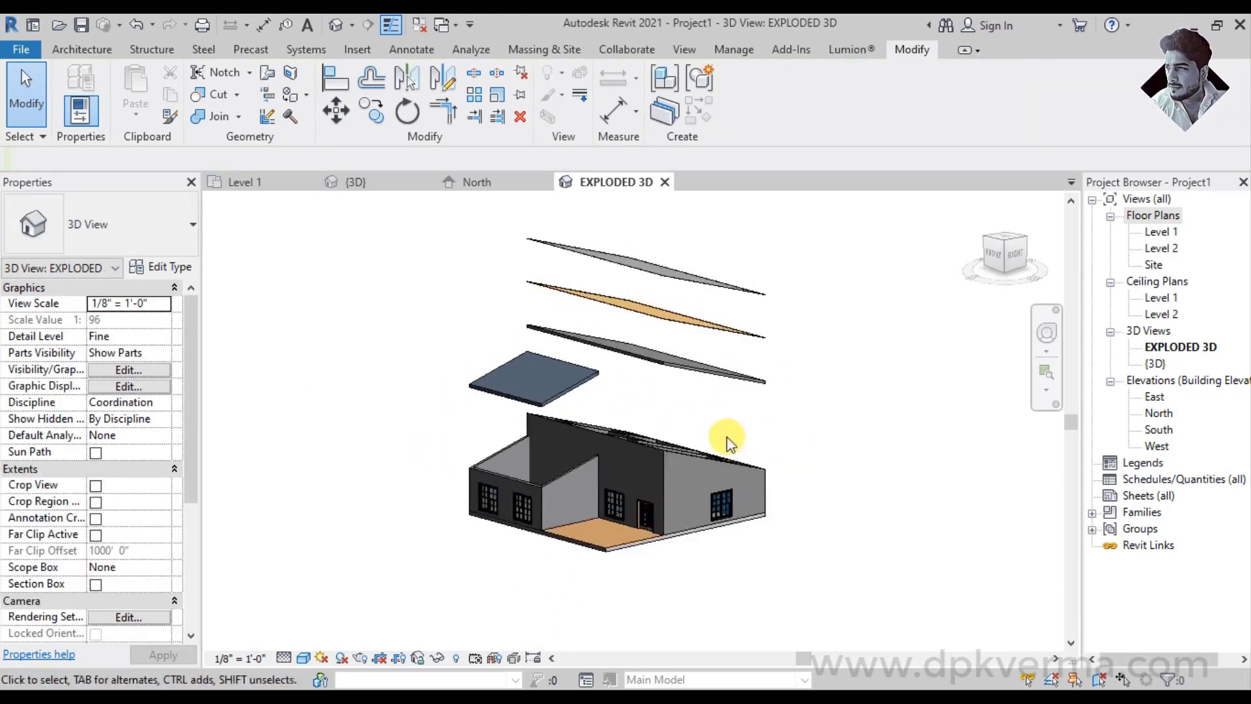
Displace the two front-left windows about 18 feet out from the house
{"action": "scroll", "coordinate": [652, 478], "scroll_direction": "up", "scroll_amount": 2}
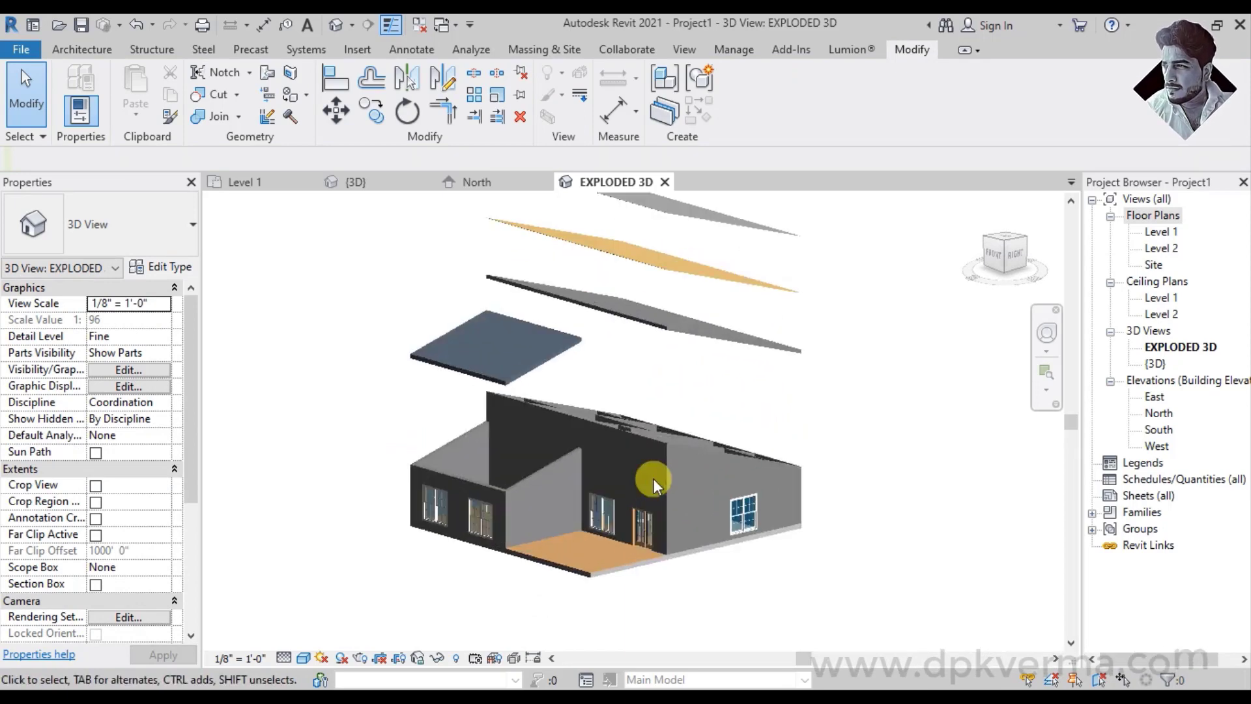
{"action": "scroll", "coordinate": [467, 515], "scroll_direction": "up", "scroll_amount": 2}
{"action": "left_click", "coordinate": [428, 509]}
{"action": "left_click", "coordinate": [480, 514], "text": "ctrl"}
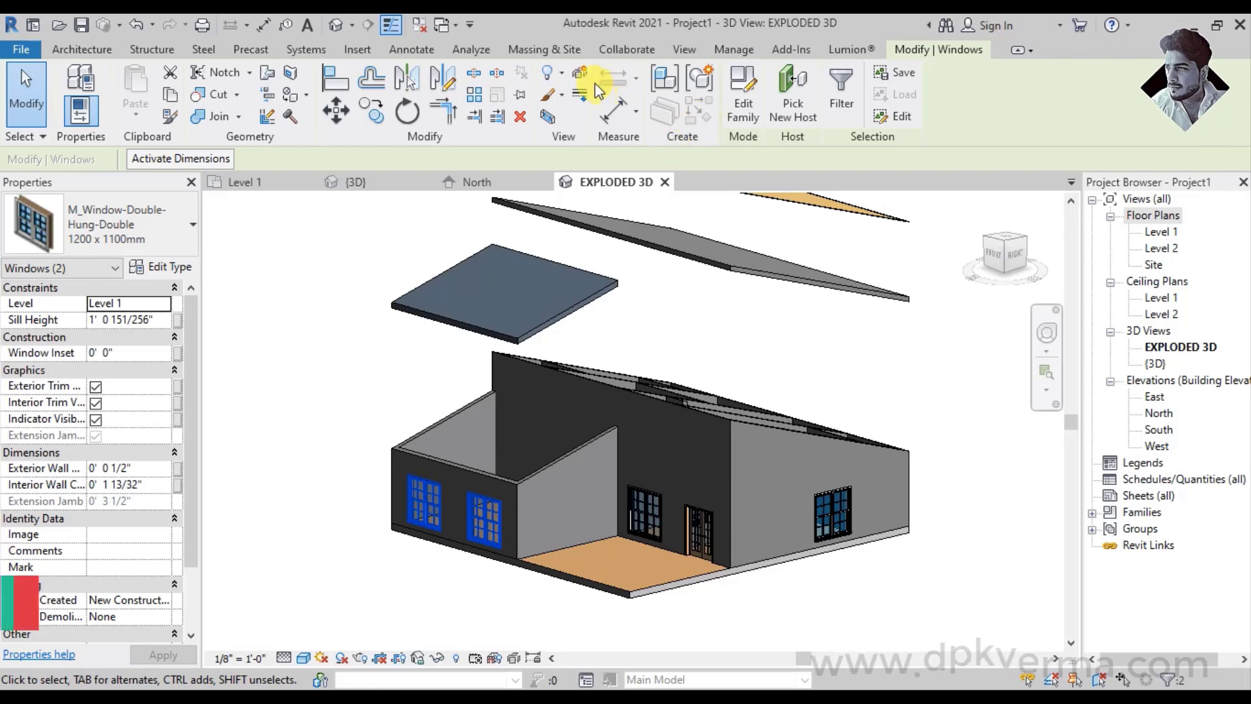
{"action": "left_click", "coordinate": [579, 75]}
{"action": "scroll", "coordinate": [567, 424], "scroll_direction": "down", "scroll_amount": 2}
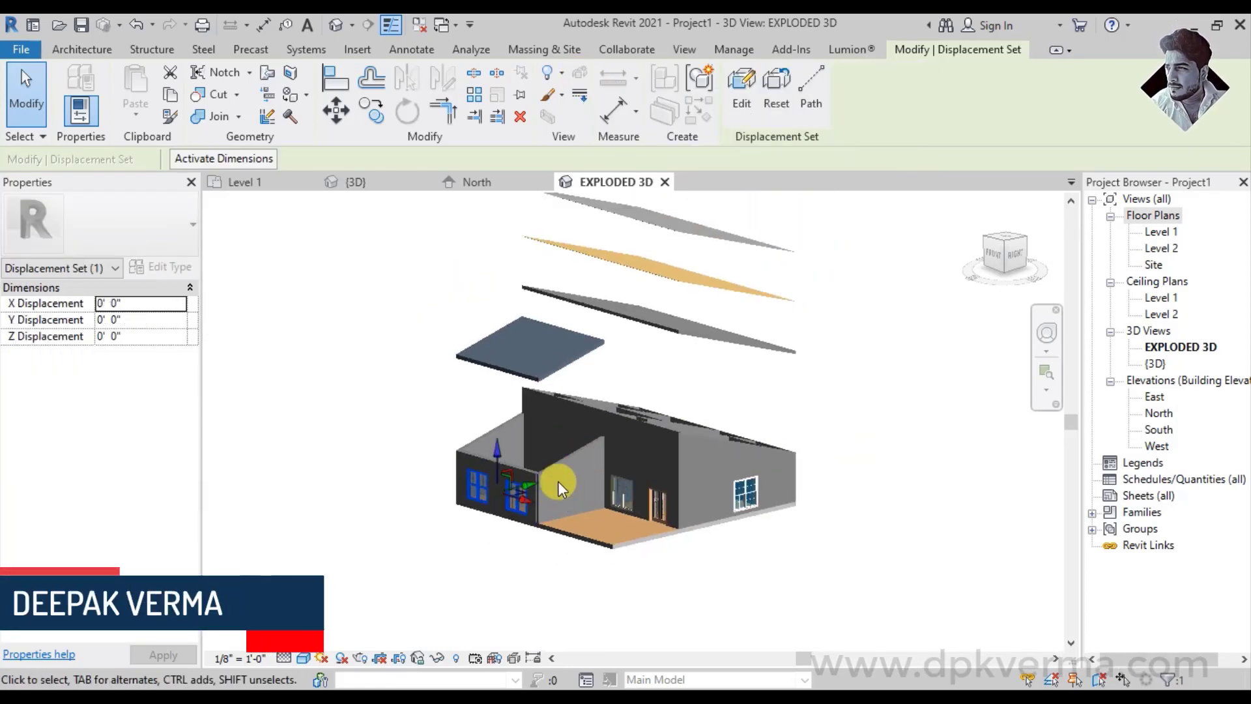
{"action": "mouse_move", "coordinate": [557, 485]}
{"action": "middle_mouse_down", "text": "shift"}
{"action": "mouse_move", "coordinate": [521, 503]}
{"action": "mouse_move", "coordinate": [526, 488]}
{"action": "middle_mouse_up", "text": "shift"}
{"action": "mouse_move", "coordinate": [526, 487]}
{"action": "left_mouse_down"}
{"action": "mouse_move", "coordinate": [447, 507]}
{"action": "mouse_move", "coordinate": [494, 522]}
{"action": "left_mouse_up"}
{"action": "middle_click_drag", "start_coordinate": [494, 521], "coordinate": [678, 518], "text": "shift"}
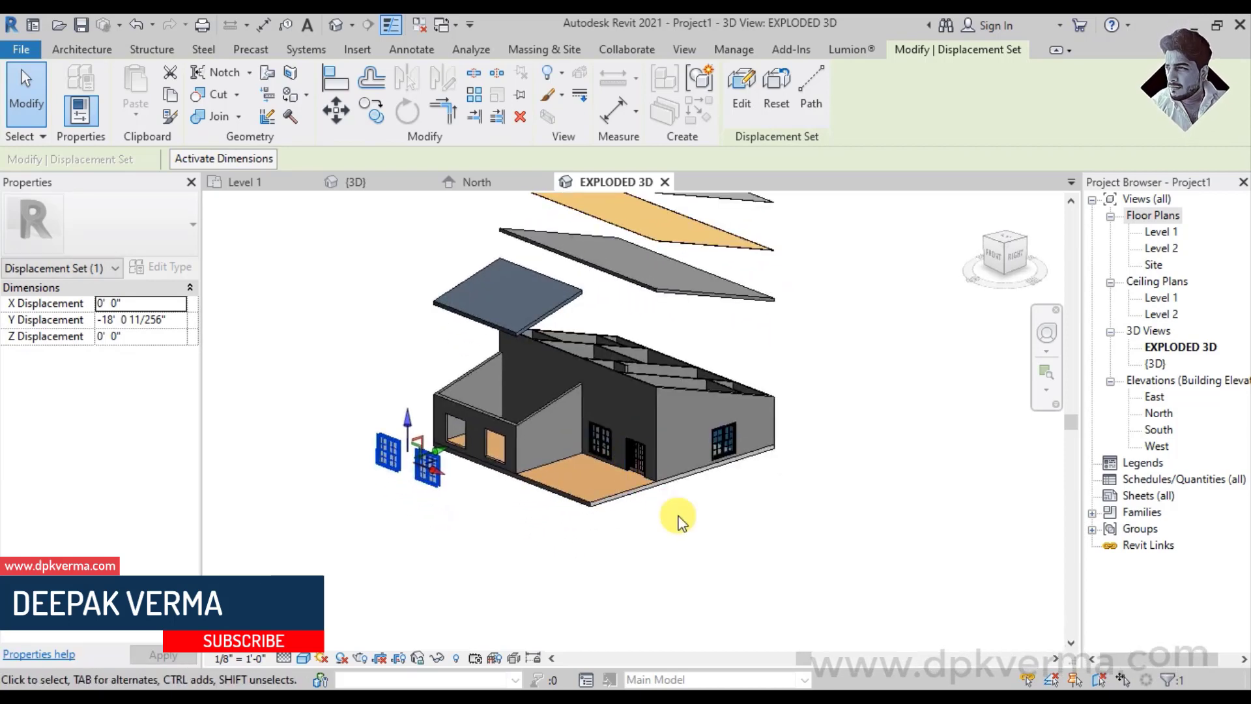
{"action": "left_click", "coordinate": [678, 521]}
Displace the right-wall window about 22 feet out along X
{"action": "scroll", "coordinate": [717, 469], "scroll_direction": "up", "scroll_amount": 1}
{"action": "scroll", "coordinate": [725, 435], "scroll_direction": "up", "scroll_amount": 1}
{"action": "left_click", "coordinate": [725, 433]}
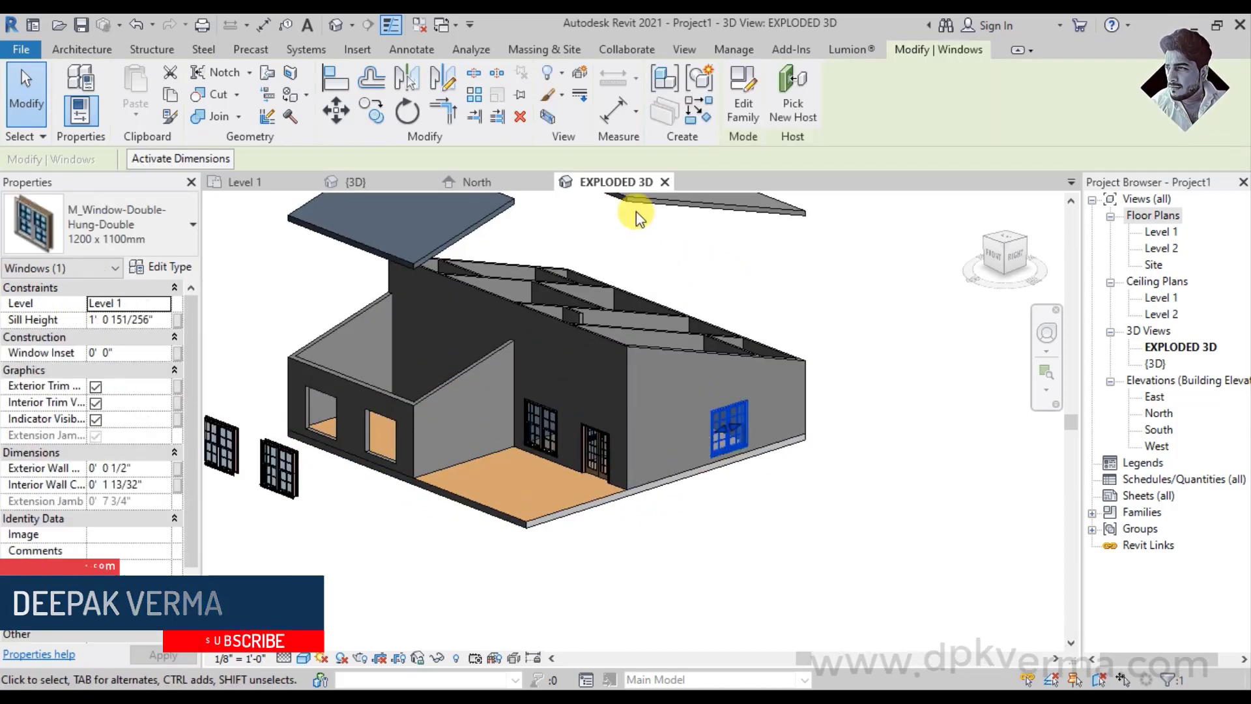
{"action": "left_click", "coordinate": [579, 73]}
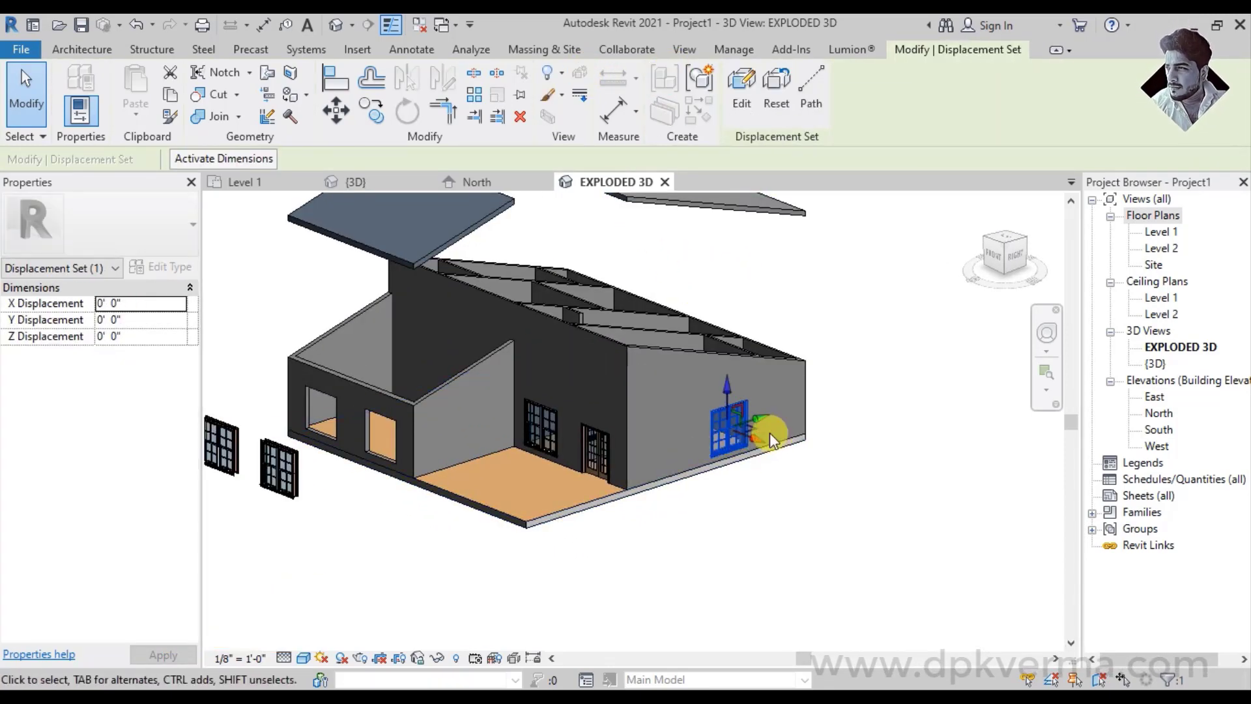
{"action": "left_click_drag", "start_coordinate": [769, 432], "coordinate": [821, 495]}
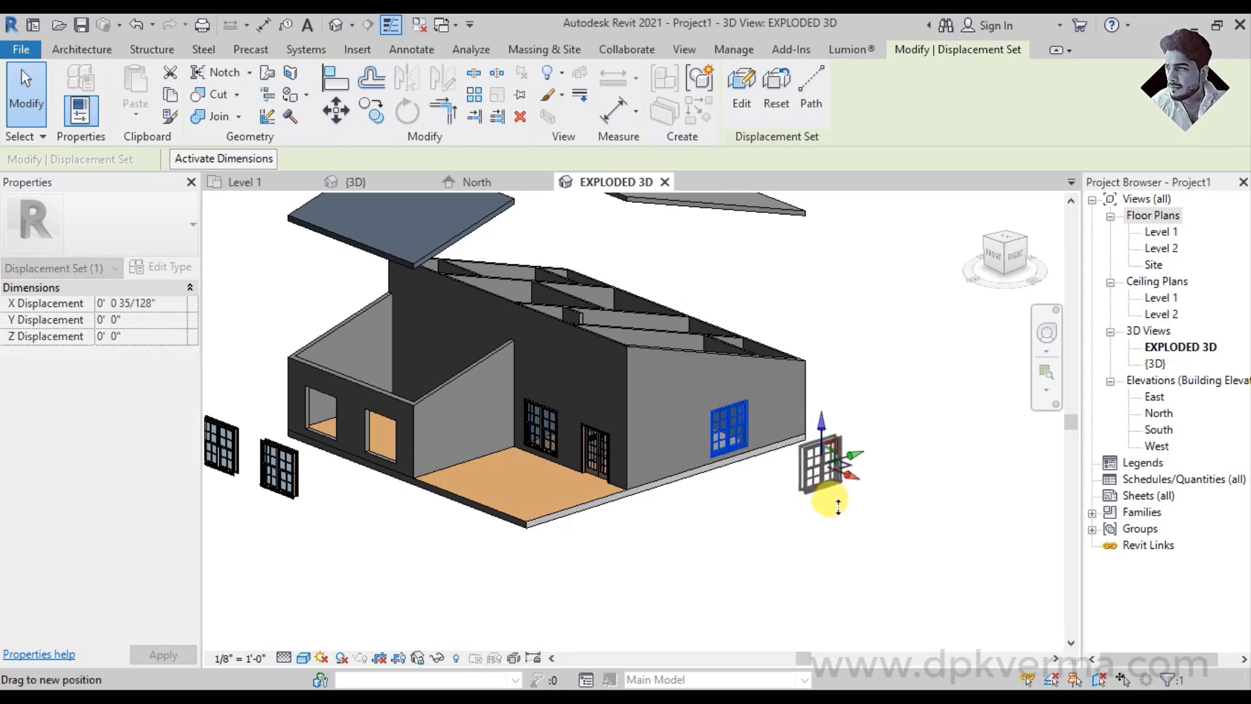
{"action": "middle_click_drag", "start_coordinate": [720, 511], "coordinate": [748, 511], "text": "shift"}
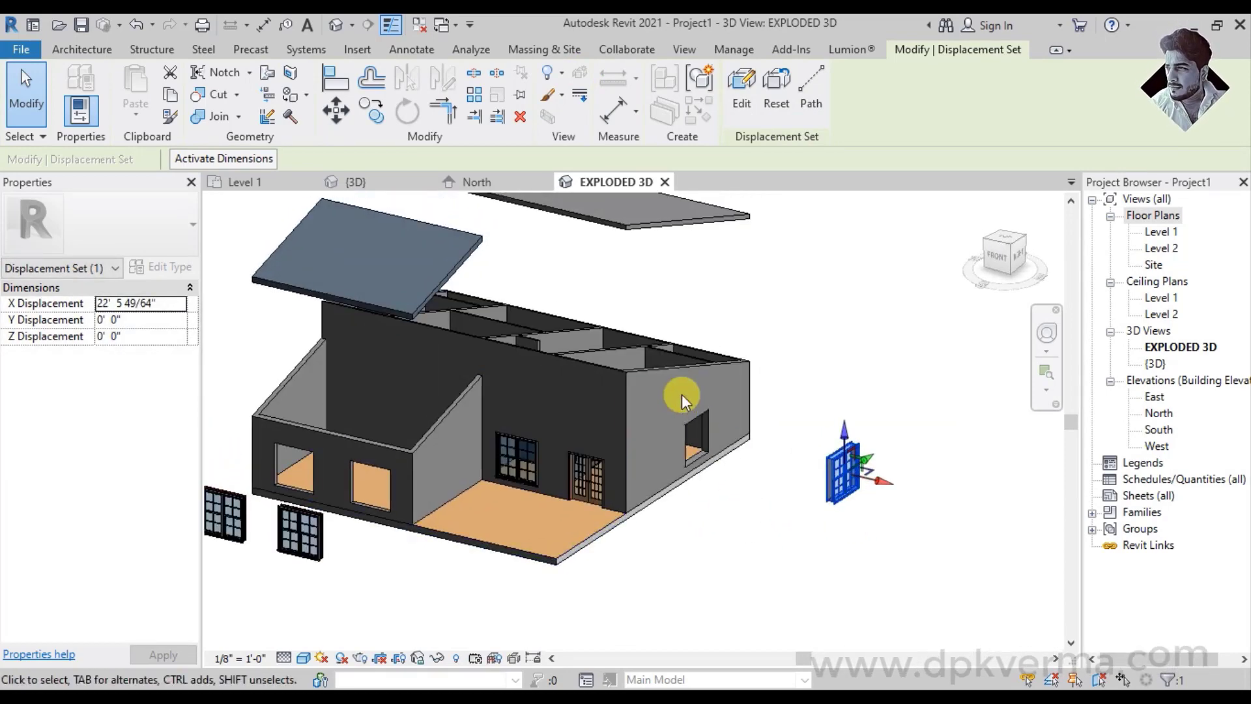
{"action": "scroll", "coordinate": [647, 370], "scroll_direction": "up", "scroll_amount": 3}
{"action": "left_click", "coordinate": [639, 365]}
{"action": "middle_click_drag", "start_coordinate": [640, 382], "coordinate": [180, 283], "text": "shift"}
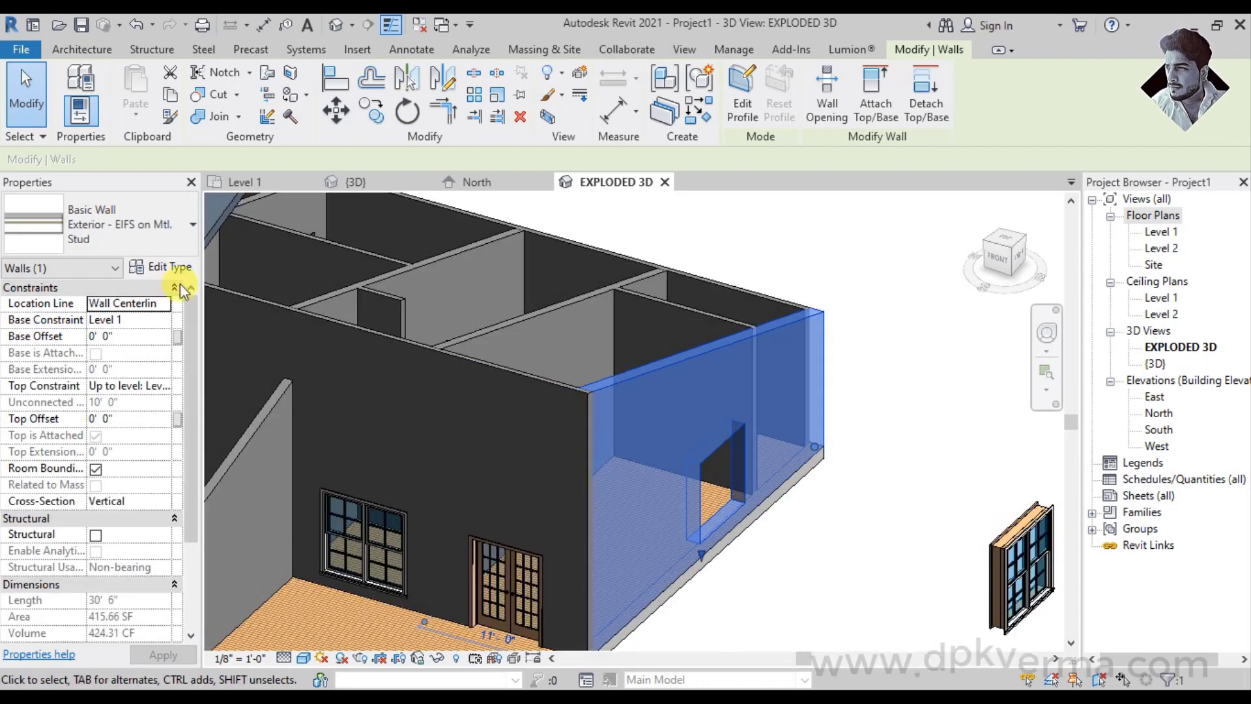
{"action": "left_click", "coordinate": [160, 269]}
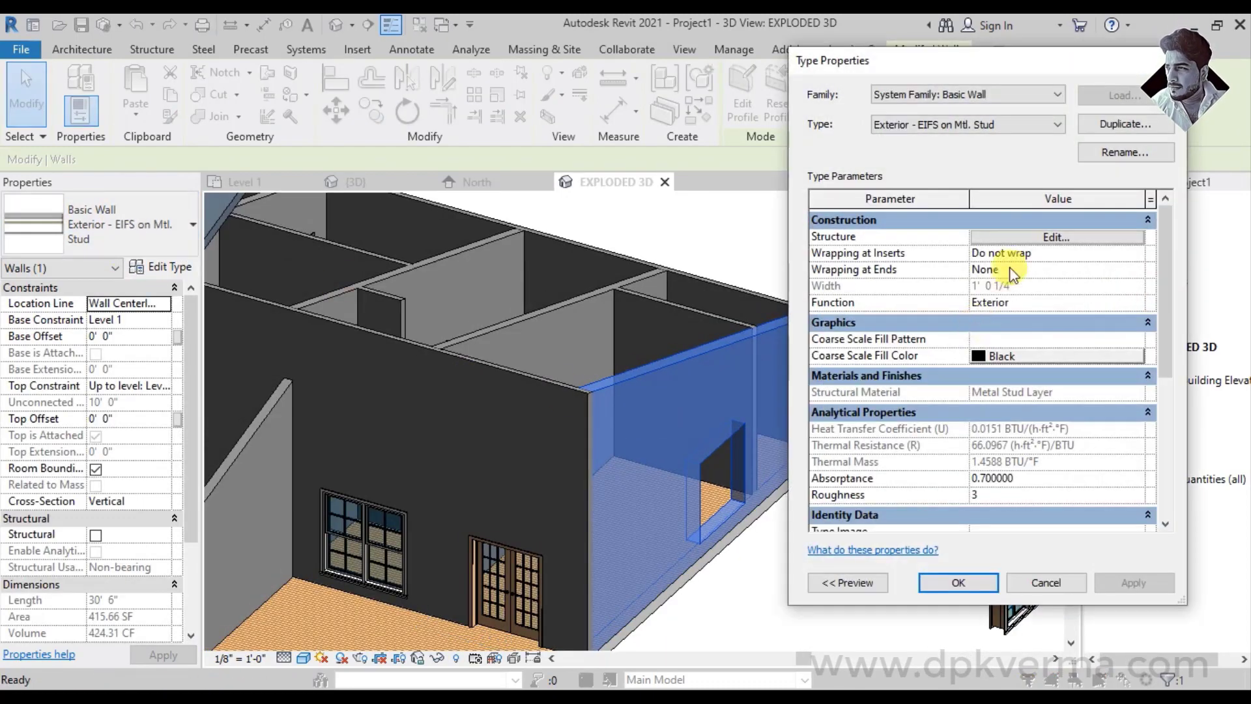
{"action": "left_click", "coordinate": [1014, 236]}
{"action": "scroll", "coordinate": [936, 345], "scroll_direction": "down", "scroll_amount": 1}
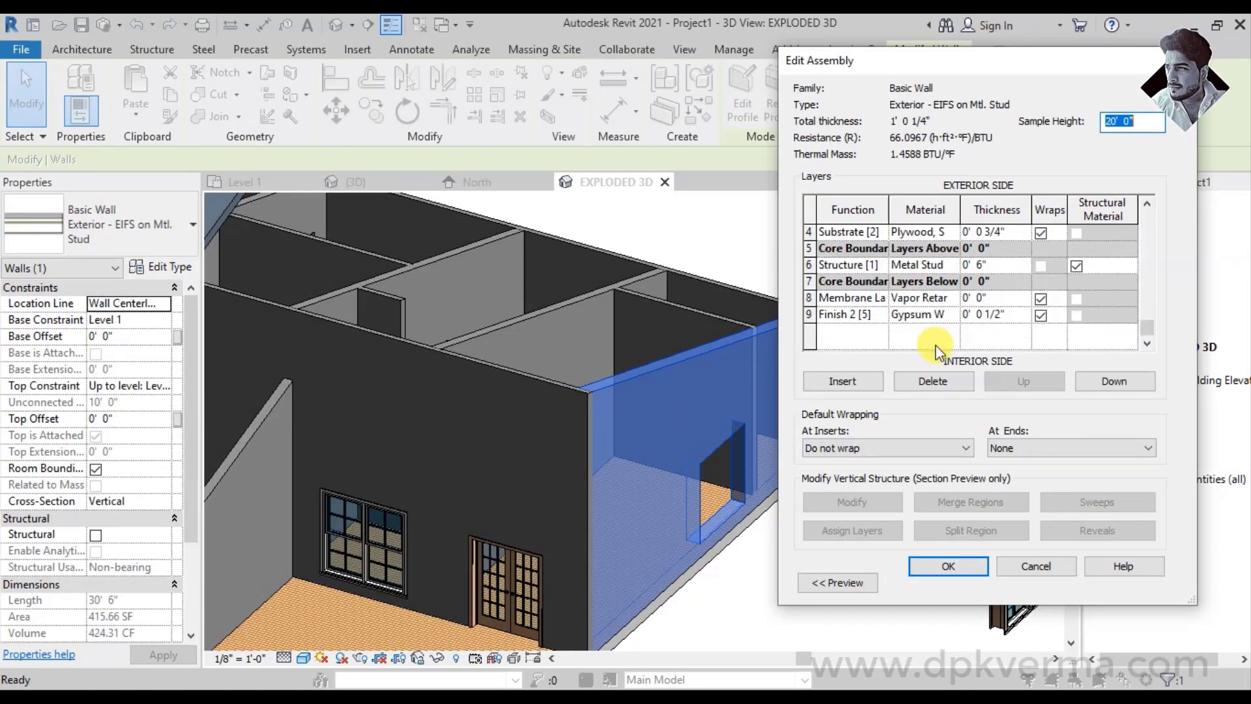
{"action": "scroll", "coordinate": [929, 329], "scroll_direction": "up", "scroll_amount": 1}
{"action": "left_click", "coordinate": [1055, 566]}
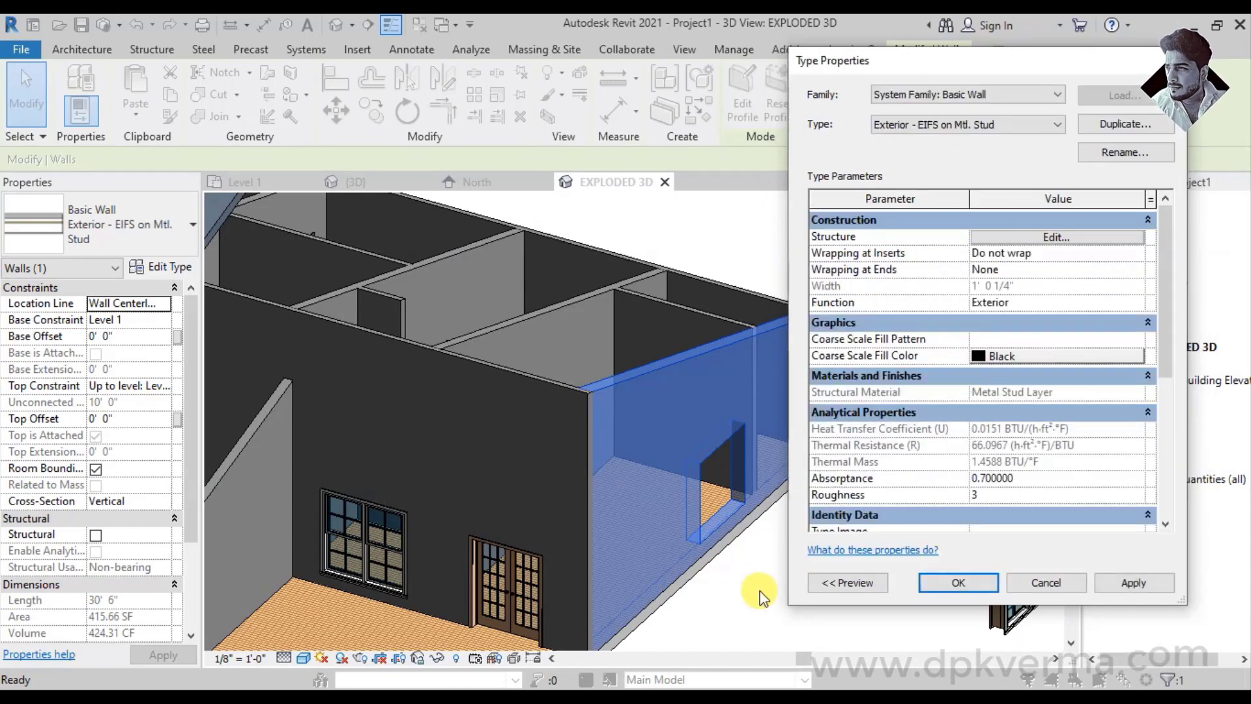
{"action": "left_click", "coordinate": [996, 587]}
{"action": "key", "text": "Escape"}
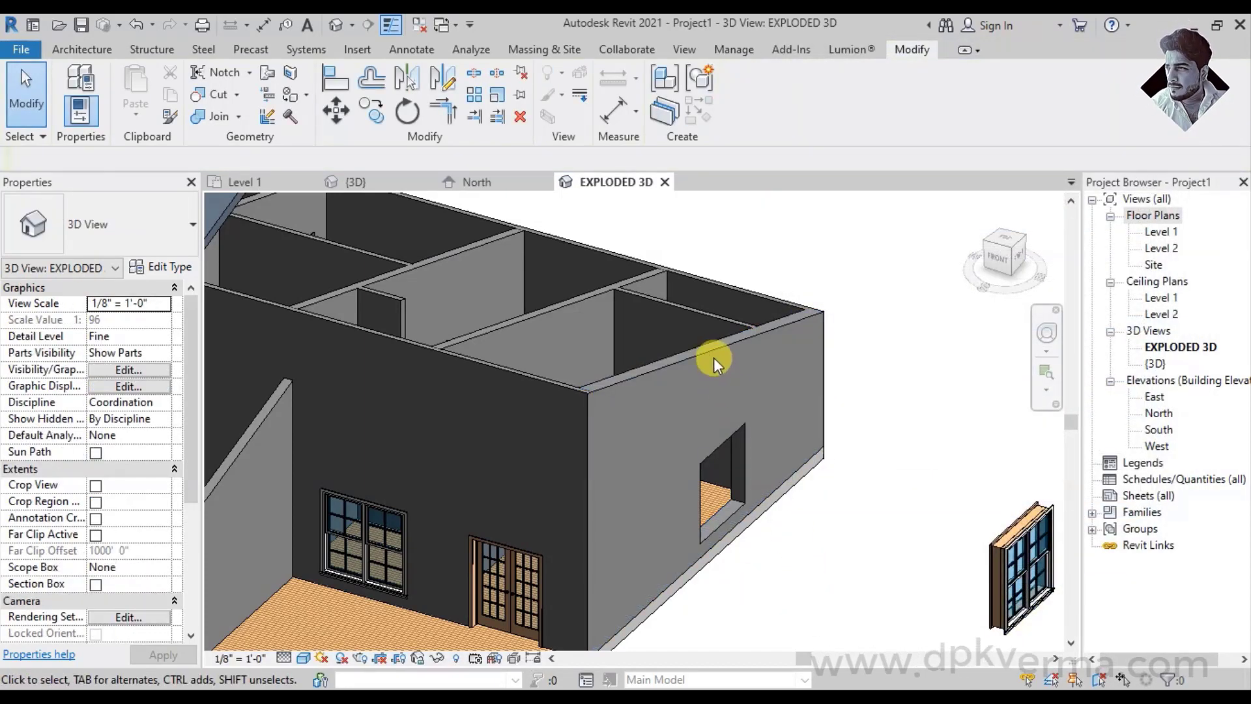
{"action": "left_click", "coordinate": [714, 354]}
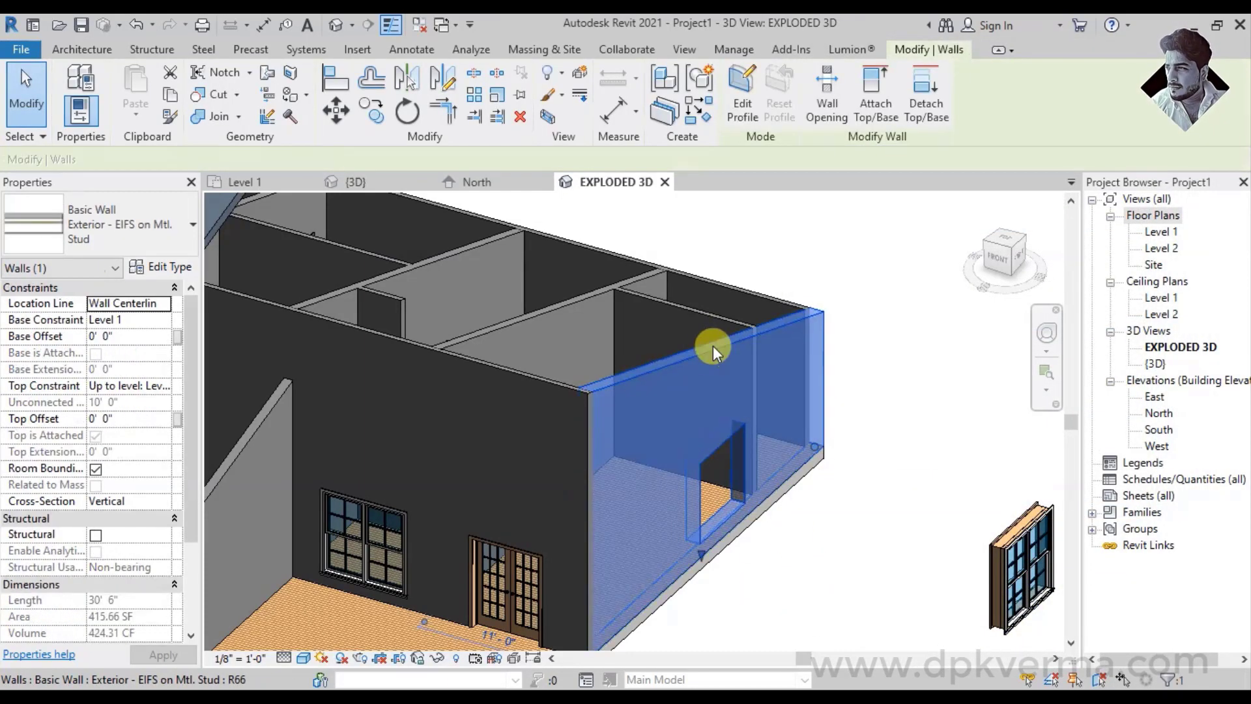
Split the right exterior wall into parts, dismiss the join warning, and select the outer part
{"action": "left_click", "coordinate": [664, 112]}
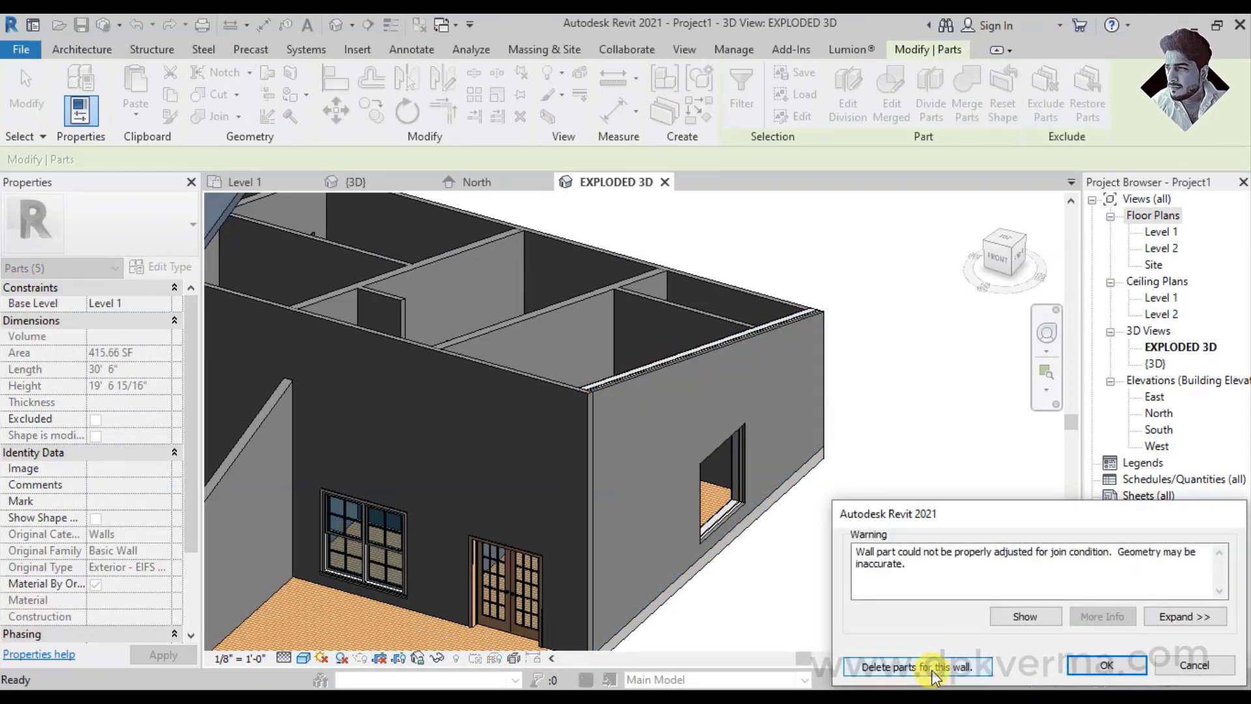
{"action": "left_click", "coordinate": [1106, 664]}
{"action": "left_click", "coordinate": [951, 590]}
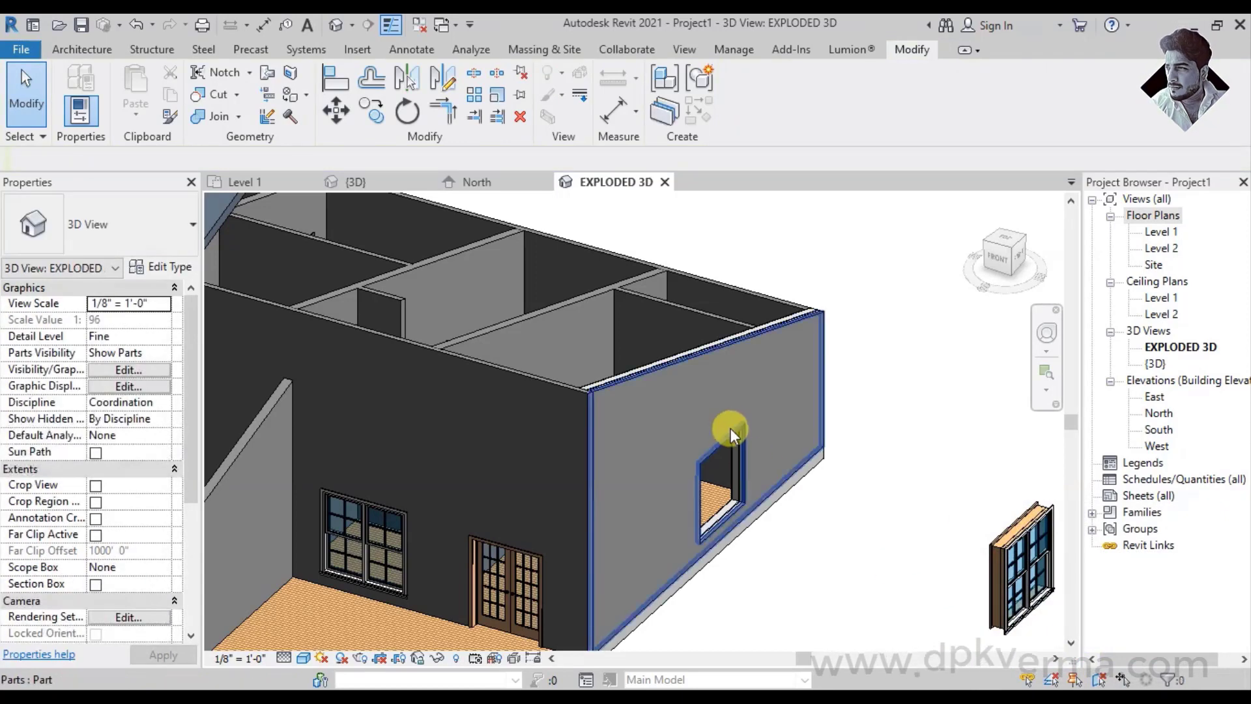
{"action": "scroll", "coordinate": [730, 428], "scroll_direction": "up", "scroll_amount": 2}
{"action": "scroll", "coordinate": [705, 400], "scroll_direction": "up", "scroll_amount": 2}
{"action": "scroll", "coordinate": [580, 426], "scroll_direction": "up", "scroll_amount": 2}
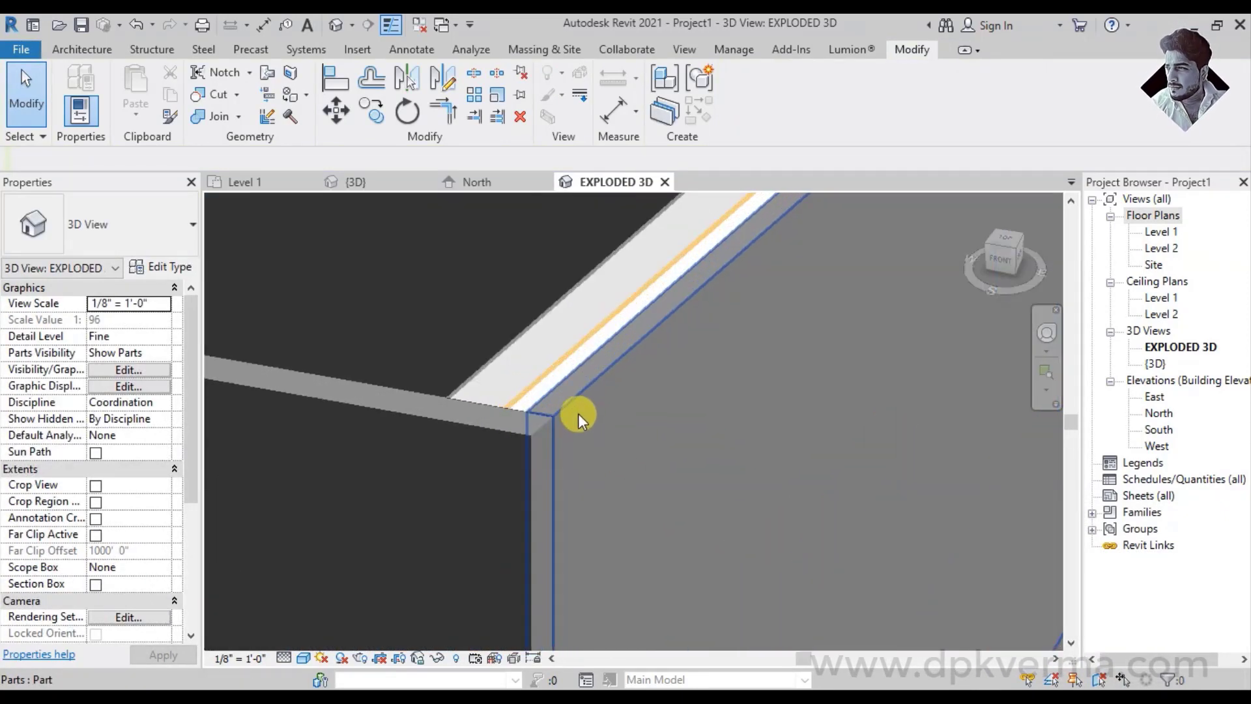
{"action": "left_click", "coordinate": [572, 399]}
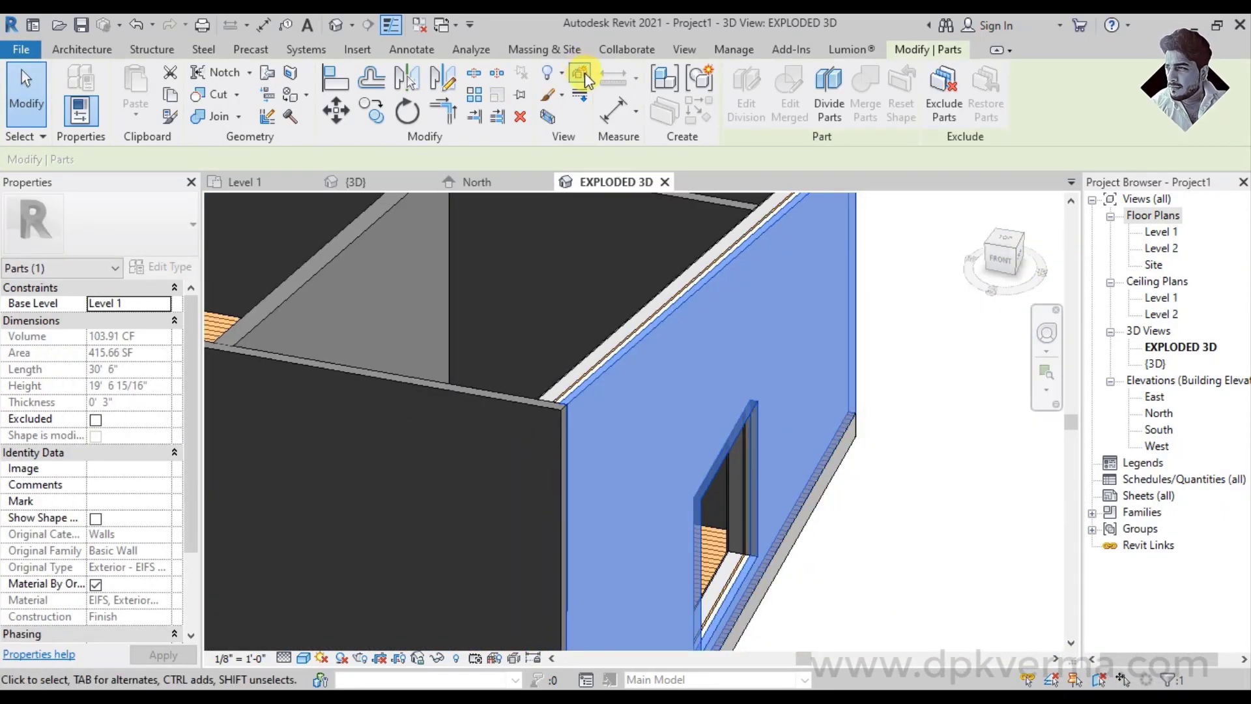
Displace the outer wall layer part about 14 feet out along X
{"action": "left_click", "coordinate": [581, 95]}
{"action": "scroll", "coordinate": [652, 386], "scroll_direction": "down", "scroll_amount": 2}
{"action": "scroll", "coordinate": [674, 399], "scroll_direction": "down", "scroll_amount": 1}
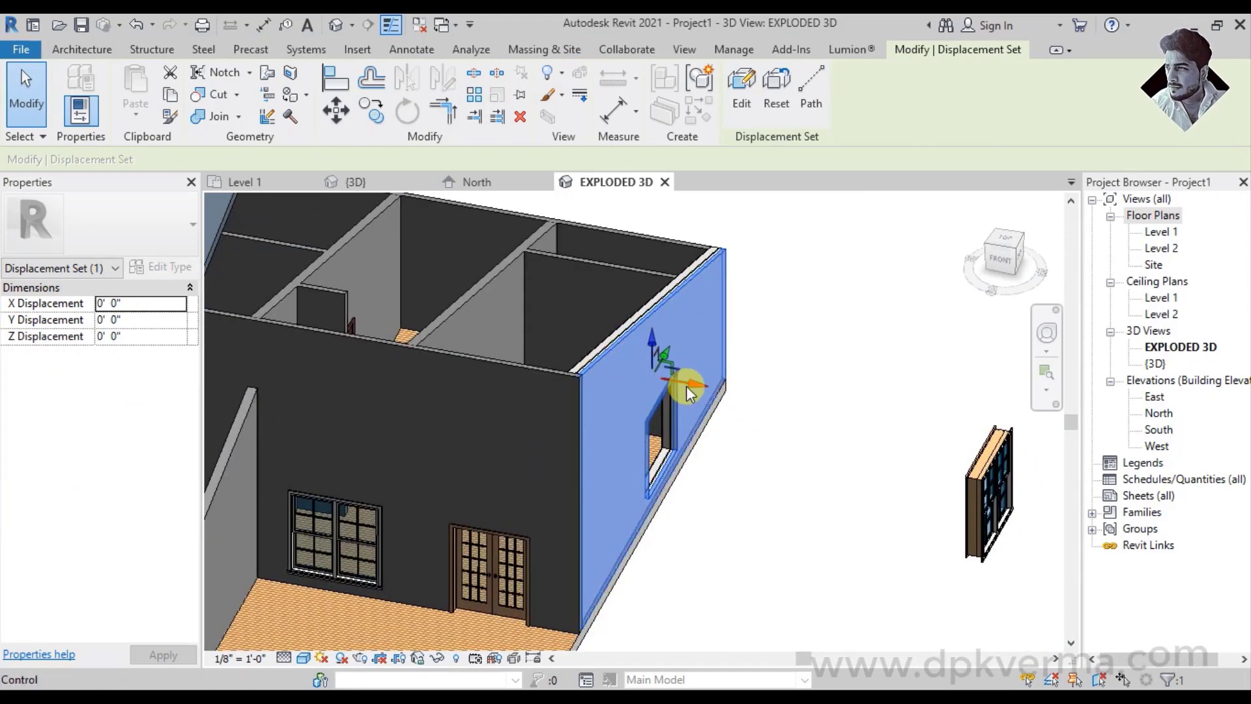
{"action": "left_click_drag", "start_coordinate": [675, 399], "coordinate": [798, 431]}
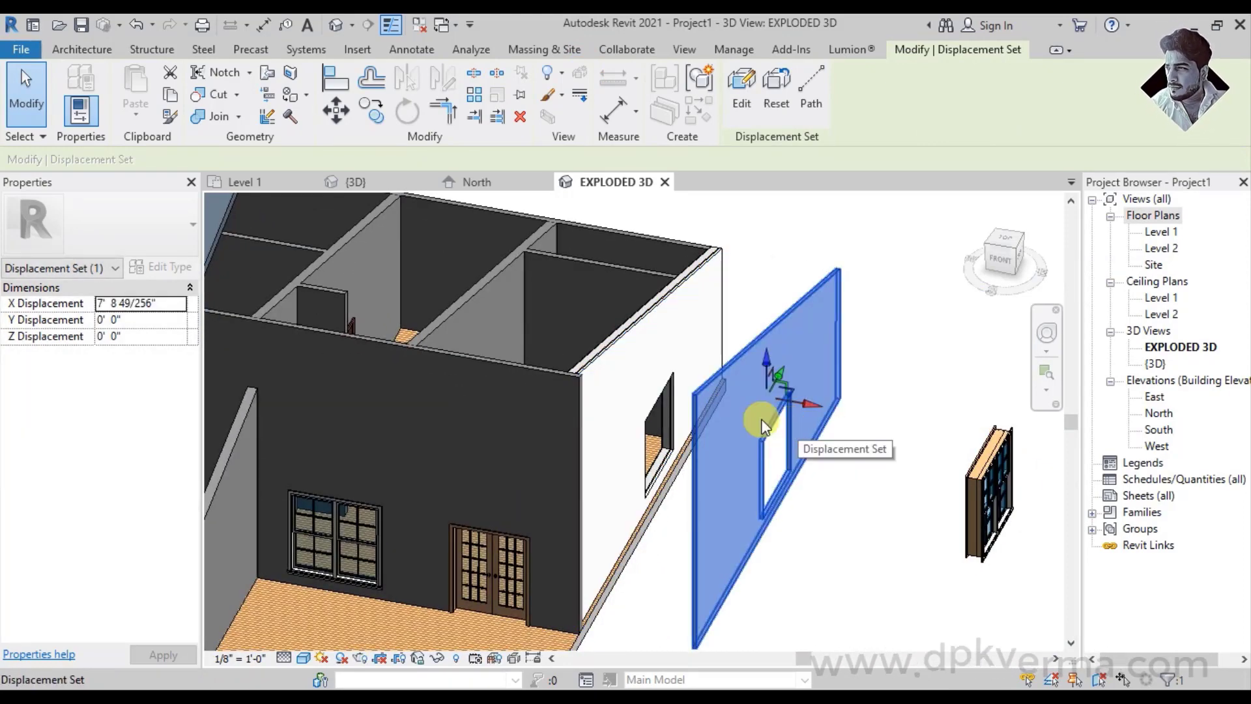
{"action": "middle_click_drag", "start_coordinate": [884, 493], "coordinate": [832, 427]}
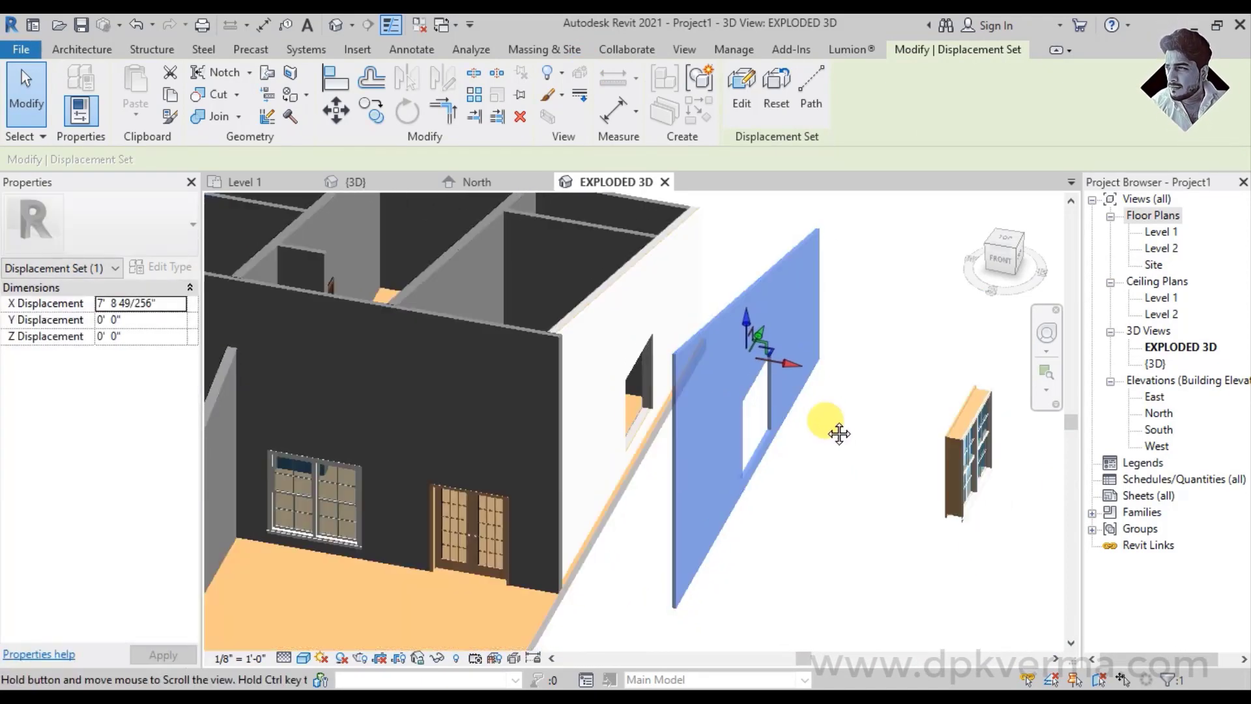
{"action": "mouse_move", "coordinate": [746, 333]}
{"action": "left_mouse_down"}
{"action": "mouse_move", "coordinate": [796, 348]}
{"action": "mouse_move", "coordinate": [854, 438]}
{"action": "left_mouse_up"}
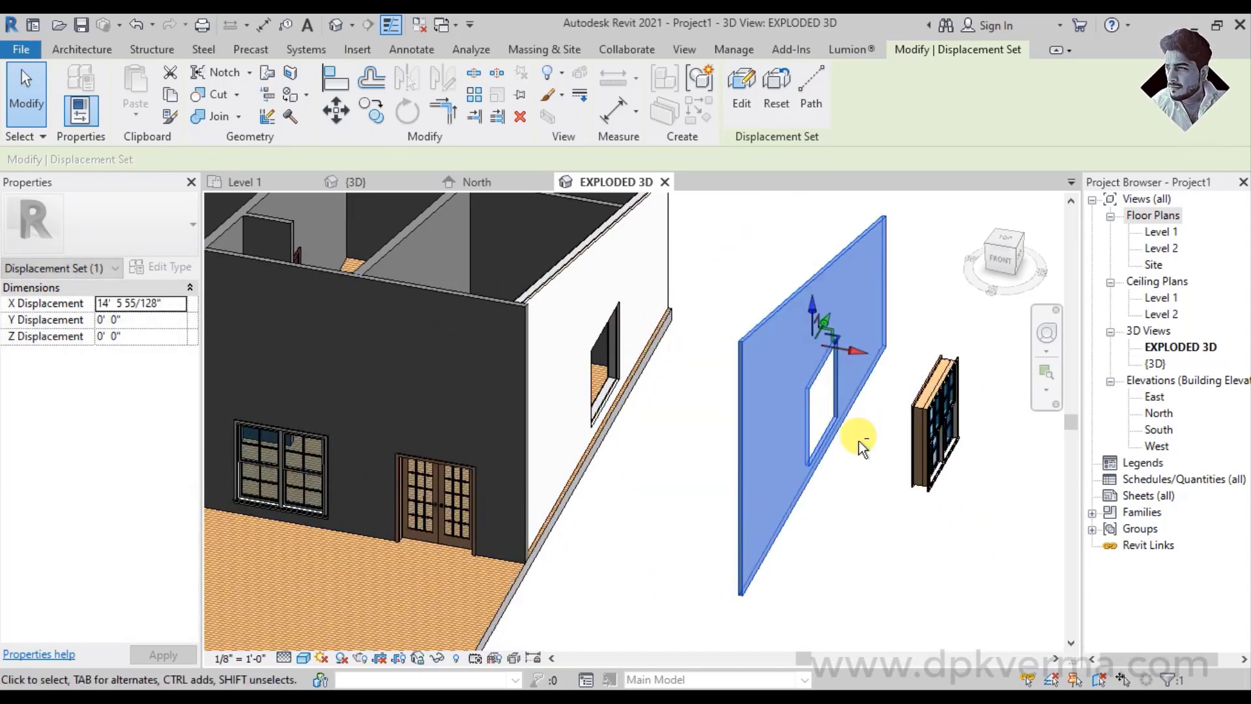
{"action": "mouse_move", "coordinate": [854, 437]}
{"action": "middle_mouse_down"}
{"action": "mouse_move", "coordinate": [736, 452]}
{"action": "mouse_move", "coordinate": [760, 487]}
{"action": "middle_mouse_up"}
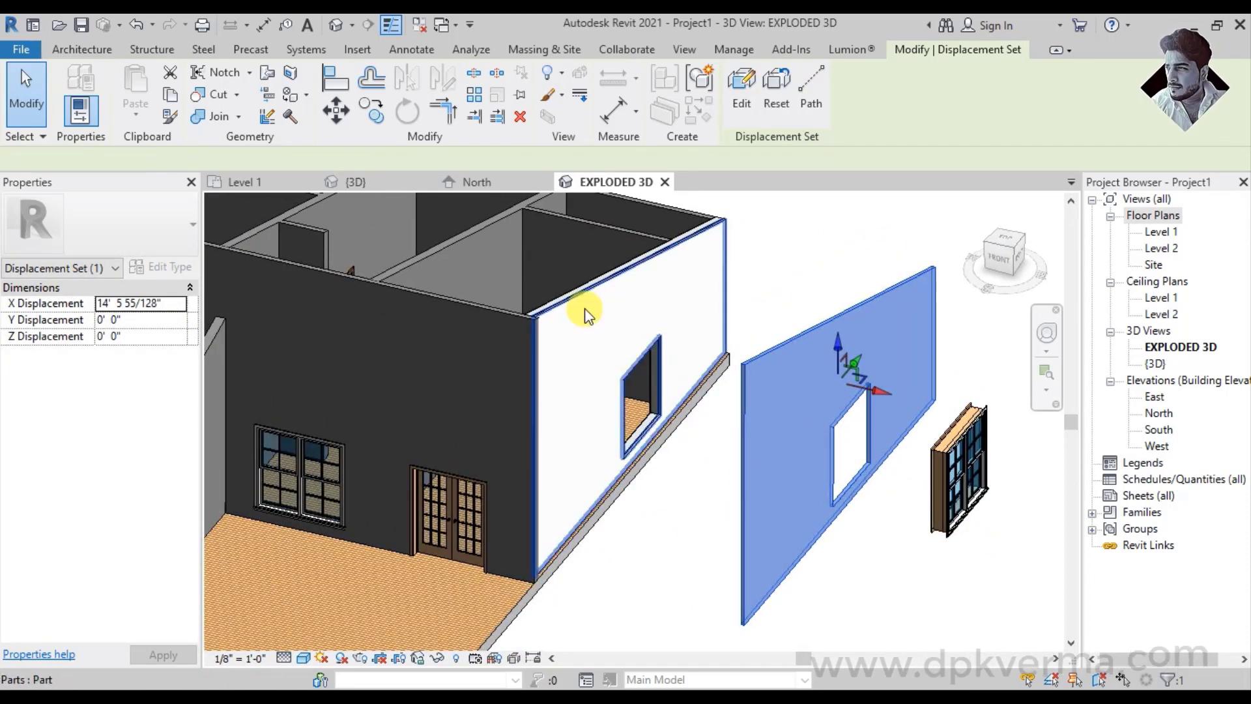
Displace the next two wall layer parts outward, the inner one about 6 feet
{"action": "left_click", "coordinate": [586, 314]}
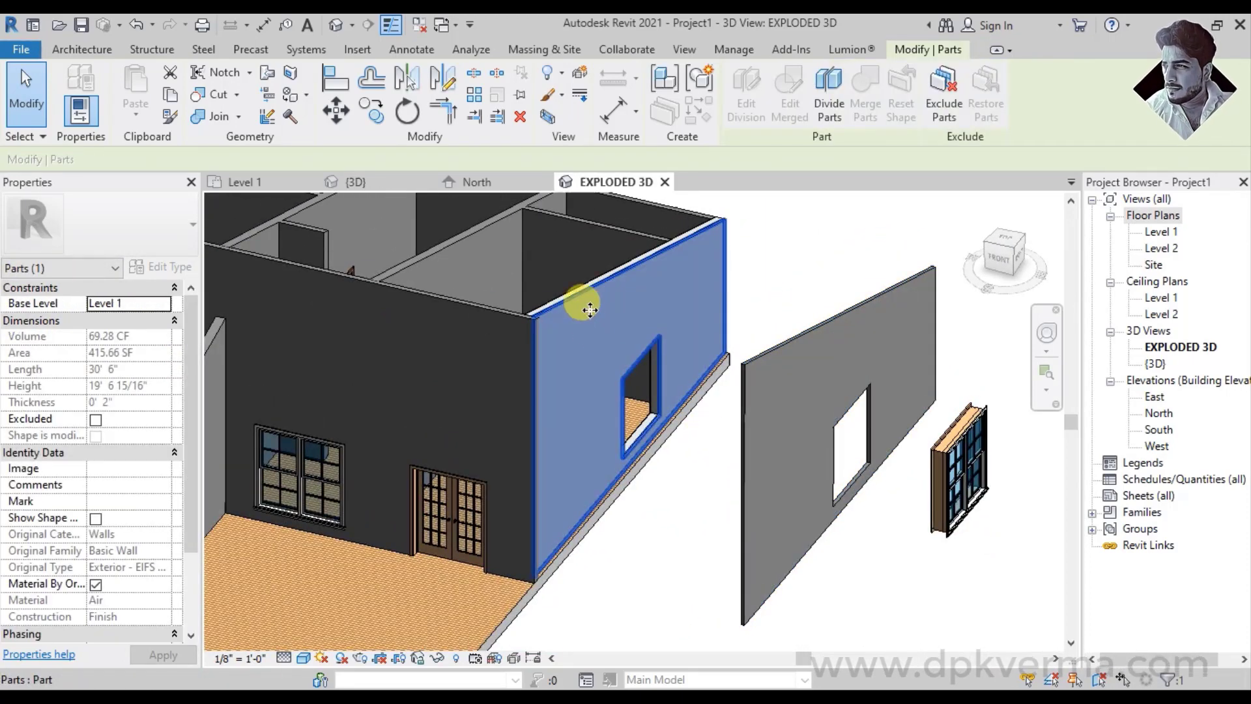
{"action": "left_click", "coordinate": [578, 79]}
{"action": "mouse_move", "coordinate": [750, 332]}
{"action": "left_mouse_down"}
{"action": "mouse_move", "coordinate": [759, 405]}
{"action": "mouse_move", "coordinate": [788, 434]}
{"action": "left_mouse_up"}
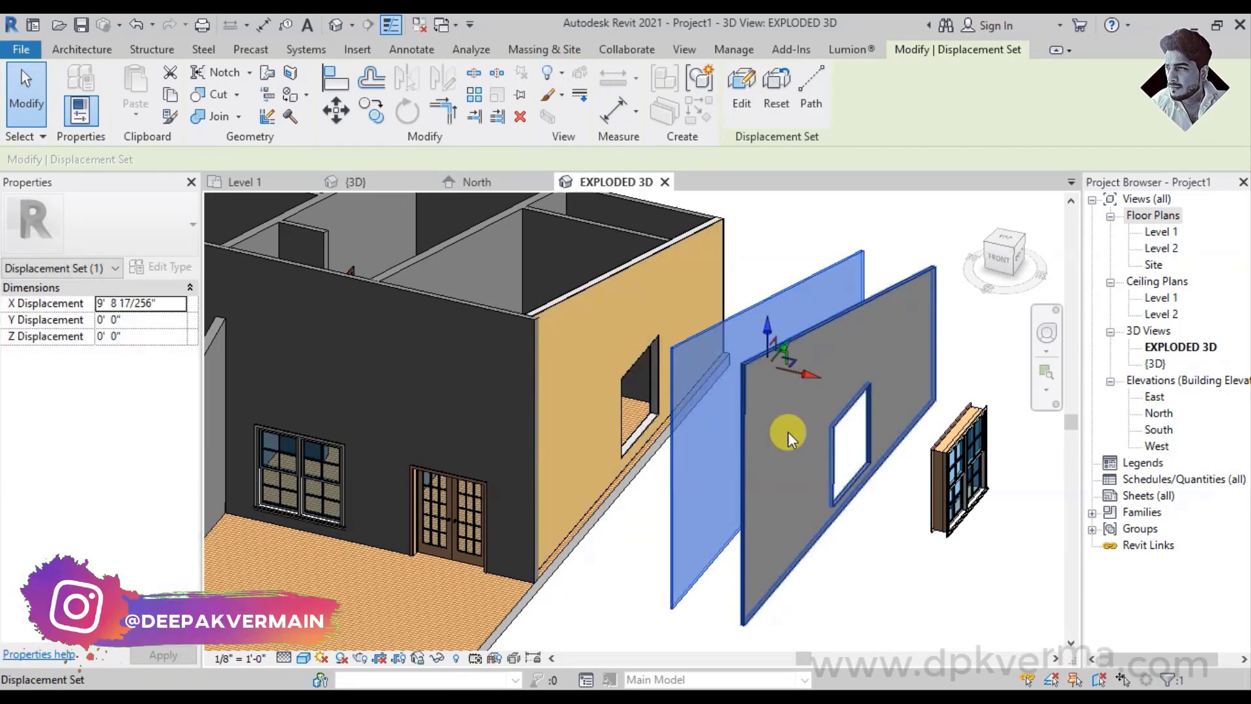
{"action": "left_click", "coordinate": [605, 302]}
{"action": "left_click", "coordinate": [580, 75]}
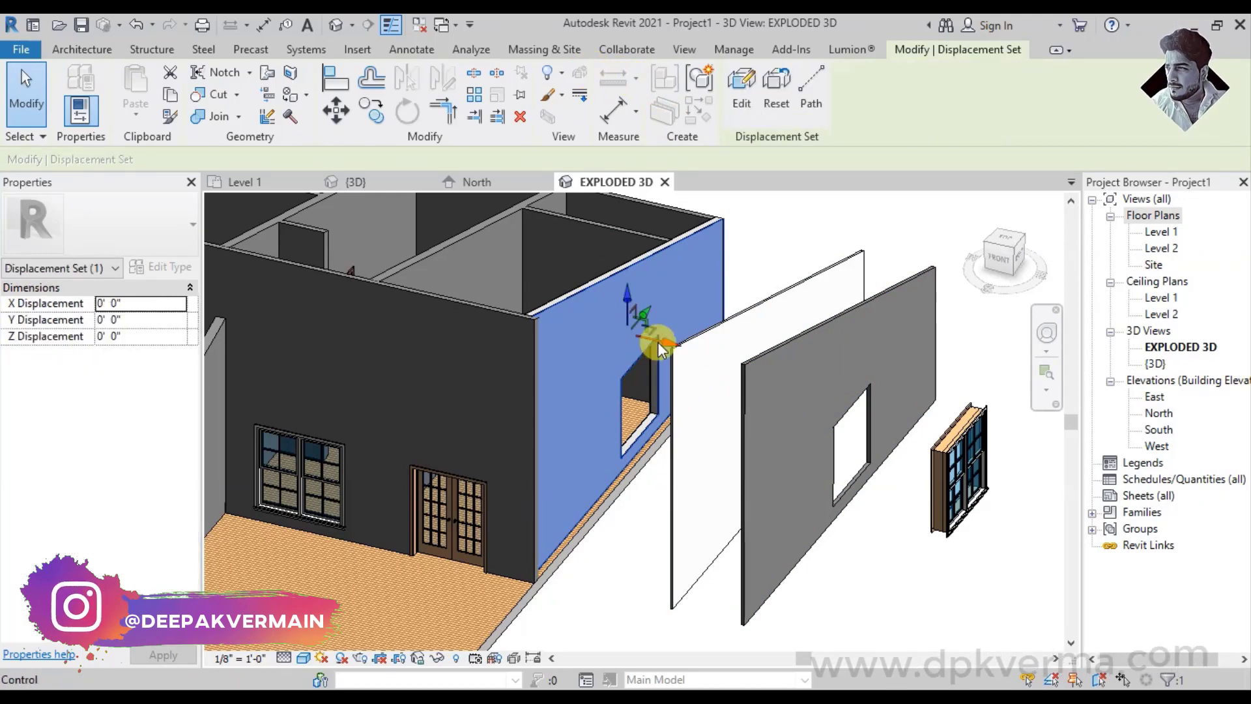
{"action": "left_click_drag", "start_coordinate": [583, 335], "coordinate": [737, 401]}
{"action": "scroll", "coordinate": [737, 397], "scroll_direction": "down", "scroll_amount": 2}
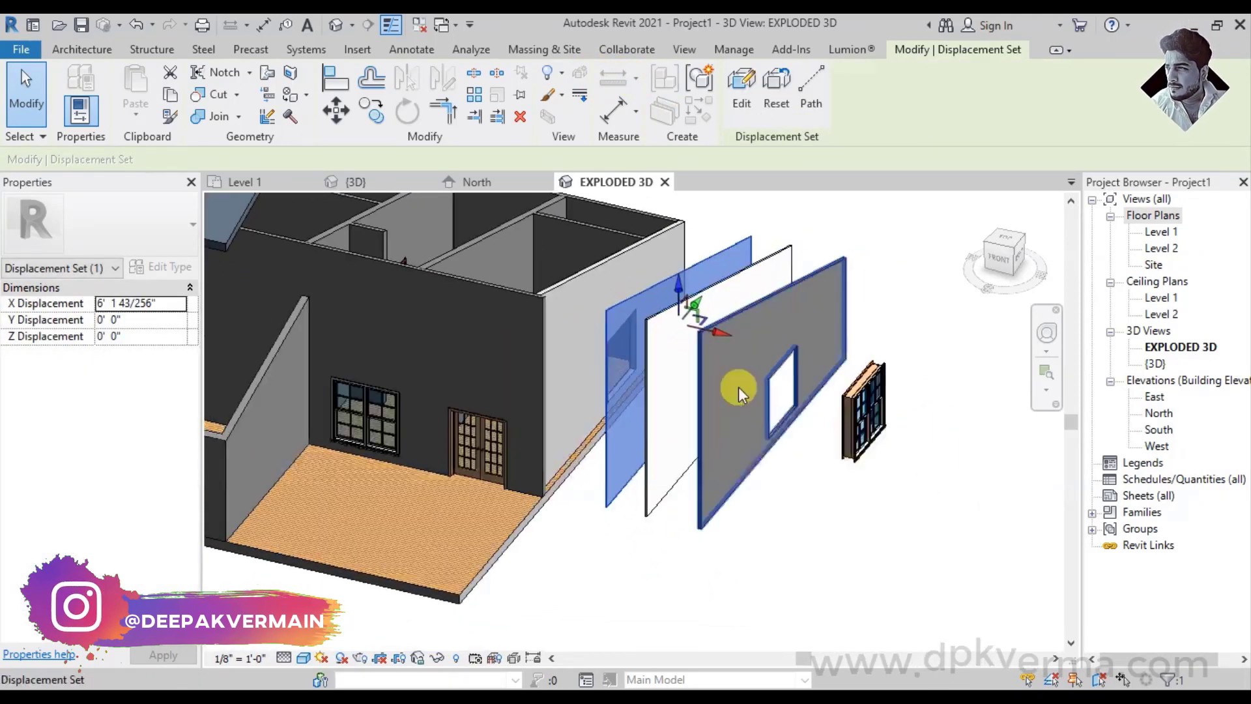
Shift the displaced window further right and push the grey wall layer further out
{"action": "left_click", "coordinate": [867, 411]}
{"action": "left_click_drag", "start_coordinate": [963, 456], "coordinate": [978, 465]}
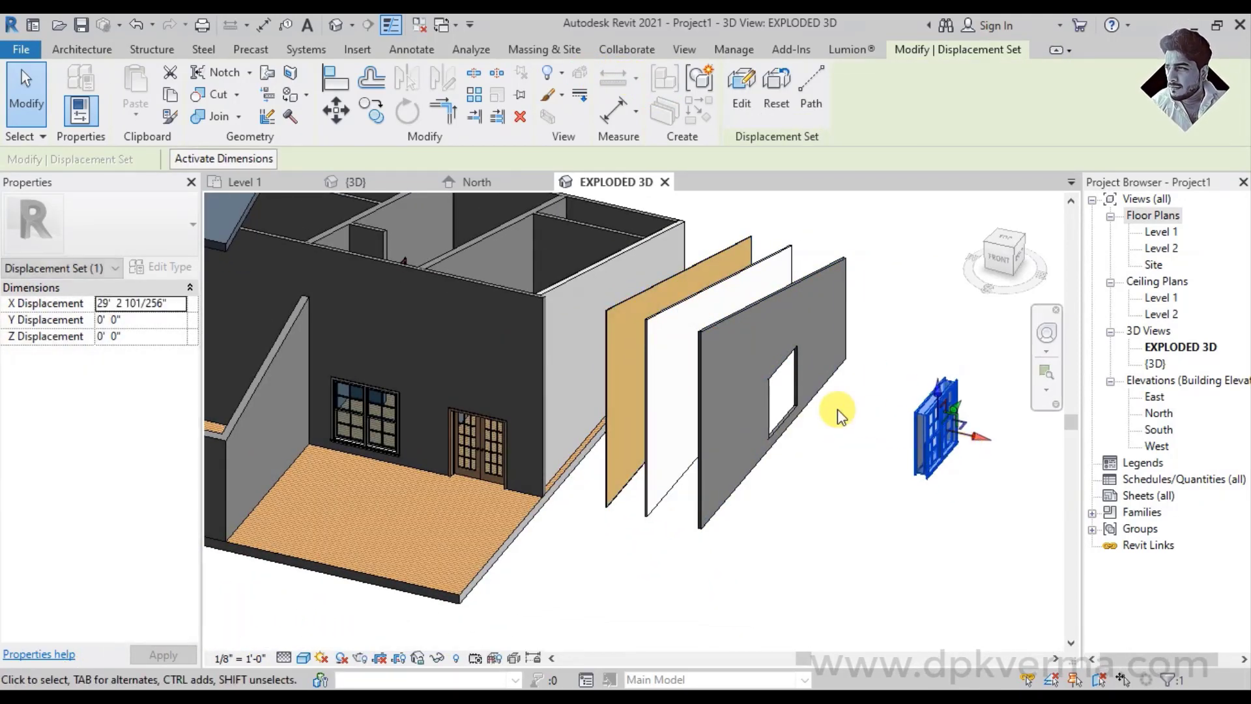
{"action": "left_click", "coordinate": [808, 355]}
{"action": "mouse_move", "coordinate": [809, 354]}
{"action": "left_mouse_down"}
{"action": "mouse_move", "coordinate": [894, 391]}
{"action": "mouse_move", "coordinate": [830, 354]}
{"action": "mouse_move", "coordinate": [796, 367]}
{"action": "mouse_move", "coordinate": [811, 329]}
{"action": "mouse_move", "coordinate": [744, 350]}
{"action": "mouse_move", "coordinate": [772, 358]}
{"action": "left_mouse_up"}
{"action": "left_click", "coordinate": [785, 352]}
{"action": "left_click", "coordinate": [683, 315]}
Displace the stud core wall part about 3' 7" along X, then select the Level 1 floor
{"action": "left_click", "coordinate": [582, 287]}
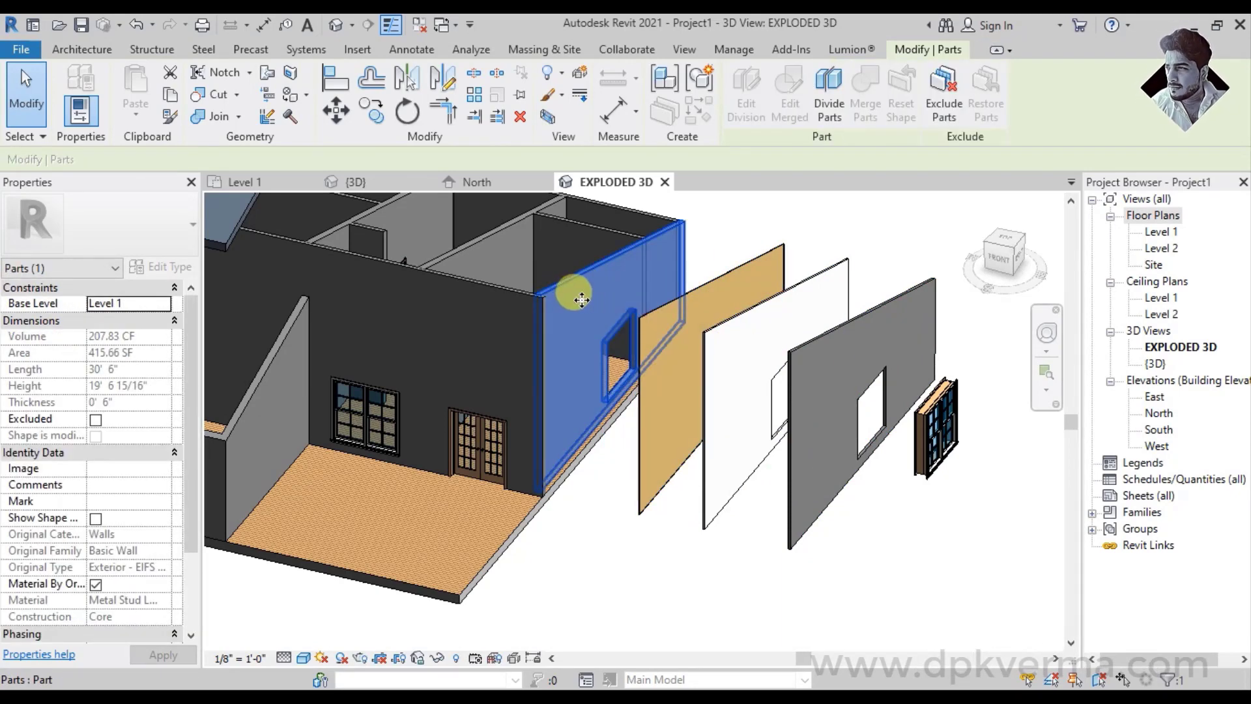
{"action": "left_click", "coordinate": [581, 75]}
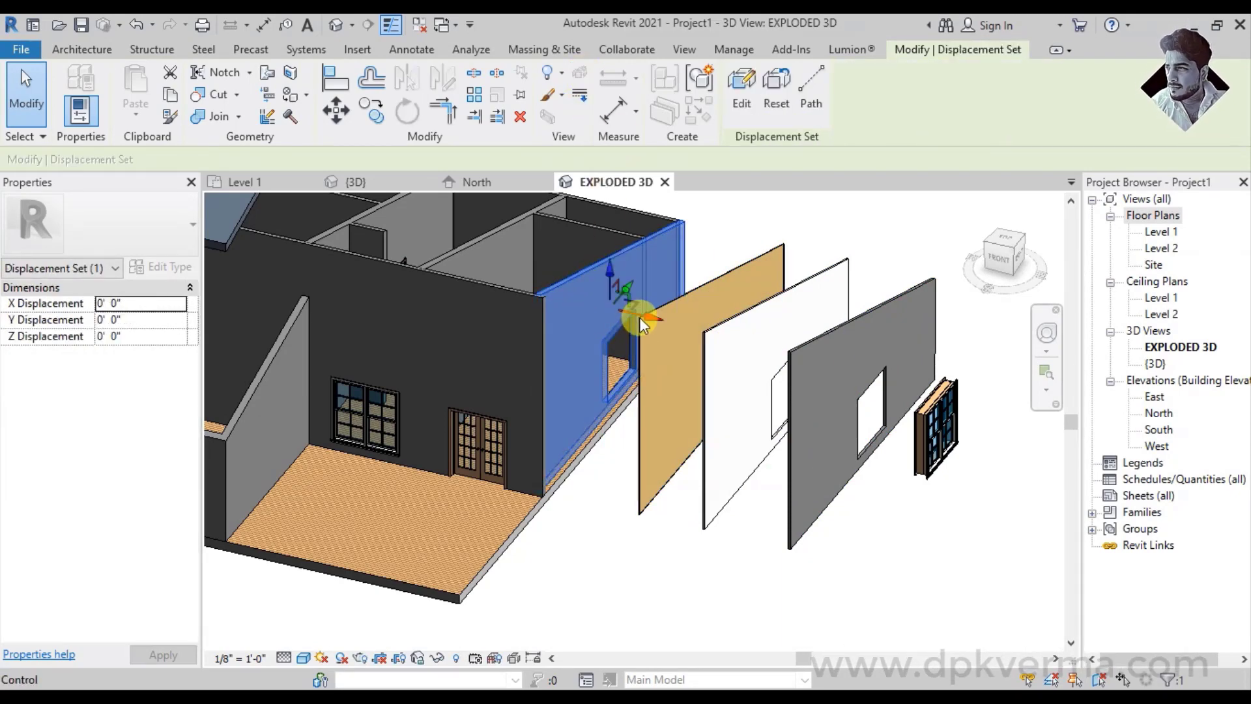
{"action": "left_click_drag", "start_coordinate": [639, 316], "coordinate": [677, 342]}
{"action": "mouse_move", "coordinate": [677, 343]}
{"action": "middle_mouse_down", "text": "shift"}
{"action": "mouse_move", "coordinate": [651, 432]}
{"action": "mouse_move", "coordinate": [632, 413]}
{"action": "mouse_move", "coordinate": [790, 411]}
{"action": "mouse_move", "coordinate": [778, 334]}
{"action": "mouse_move", "coordinate": [667, 383]}
{"action": "middle_mouse_up", "text": "shift"}
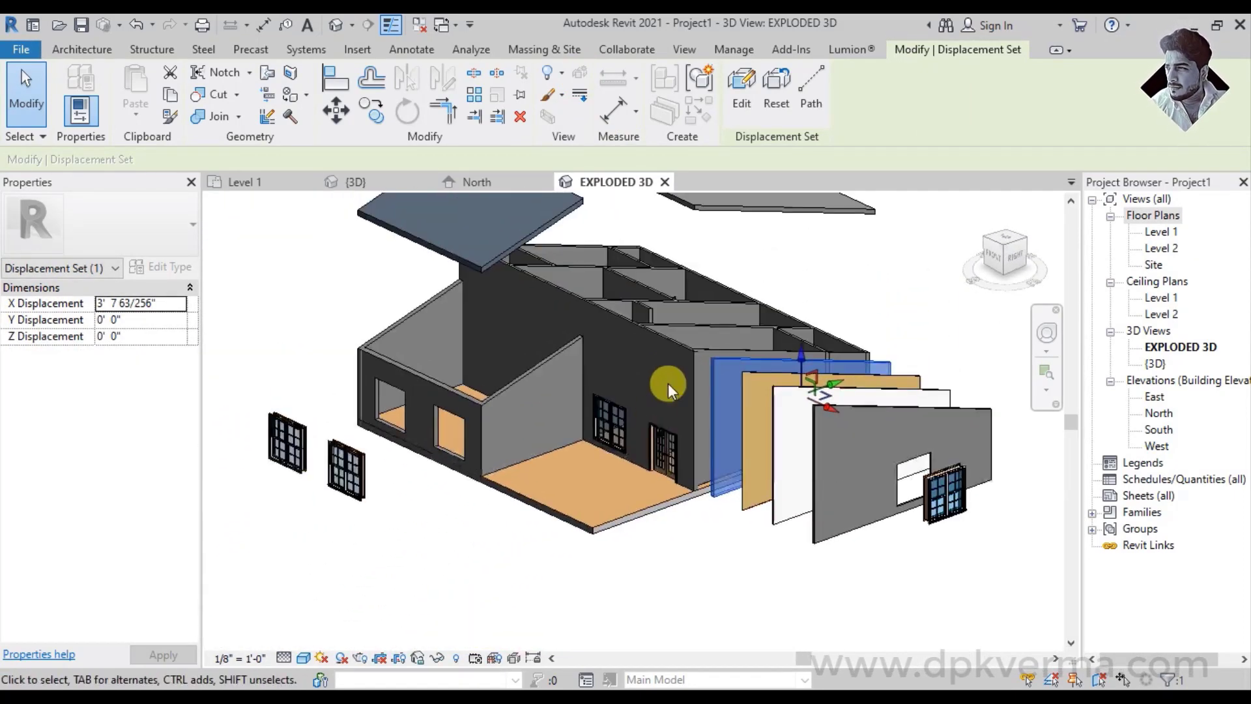
{"action": "scroll", "coordinate": [677, 483], "scroll_direction": "up", "scroll_amount": 2}
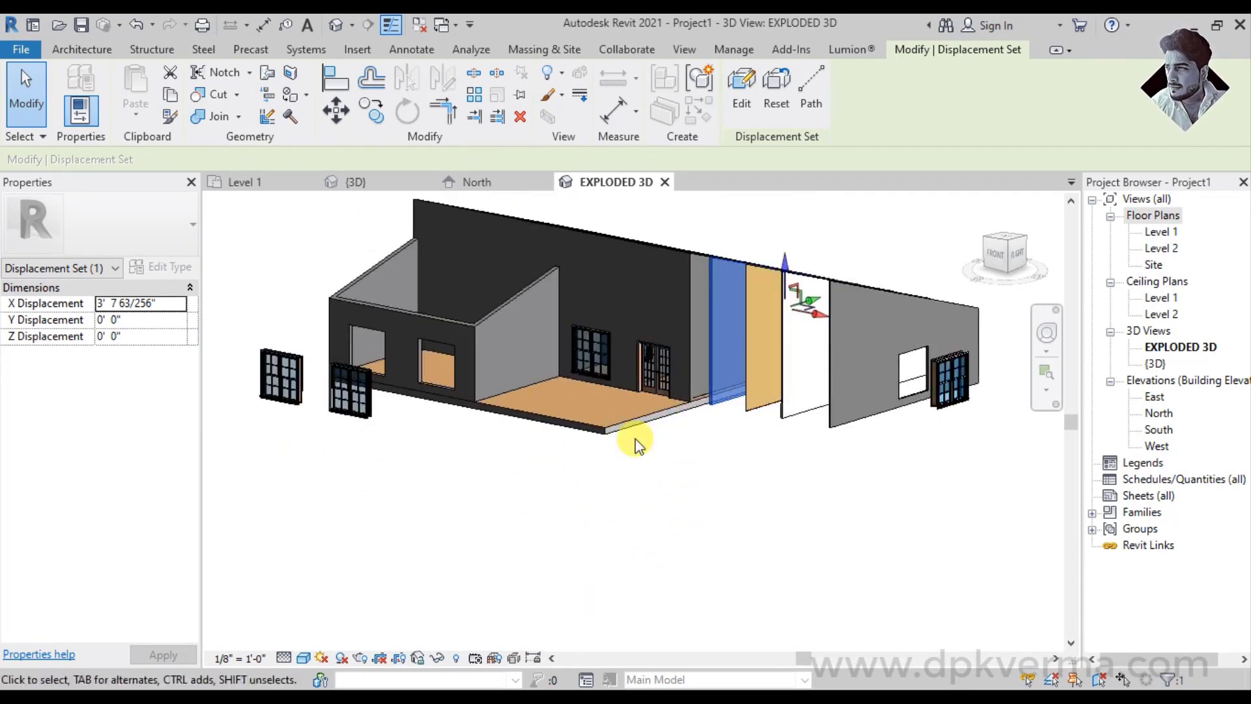
{"action": "scroll", "coordinate": [636, 441], "scroll_direction": "up", "scroll_amount": 2}
{"action": "left_click", "coordinate": [607, 423]}
{"action": "scroll", "coordinate": [608, 448], "scroll_direction": "up", "scroll_amount": 2}
{"action": "scroll", "coordinate": [617, 432], "scroll_direction": "up", "scroll_amount": 1}
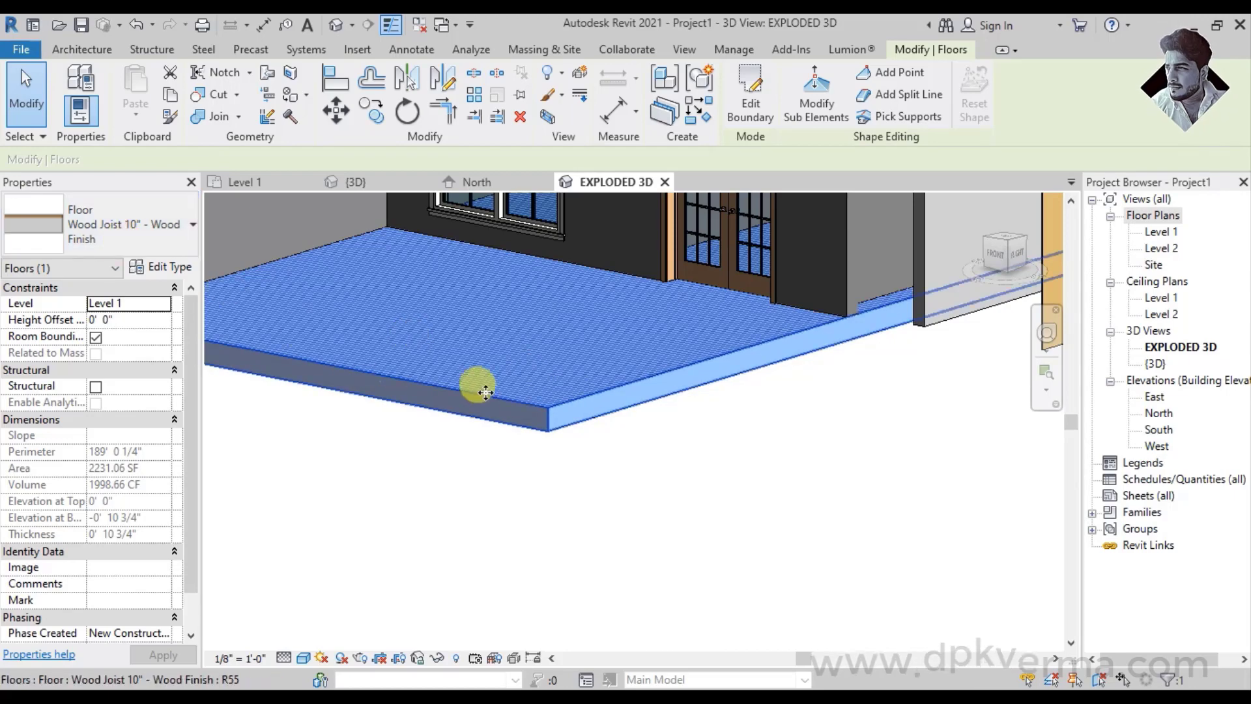
Inspect the floor type's layer structure, then close it without changes
{"action": "left_click", "coordinate": [138, 272]}
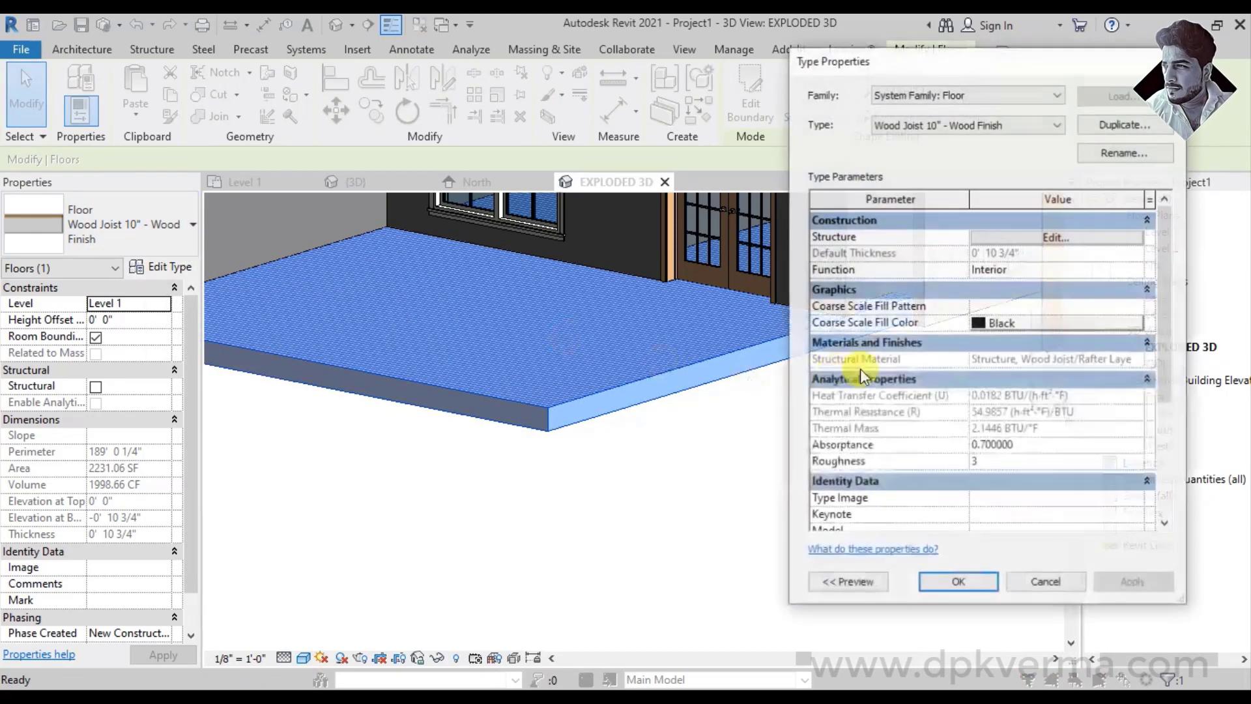
{"action": "left_click", "coordinate": [988, 240]}
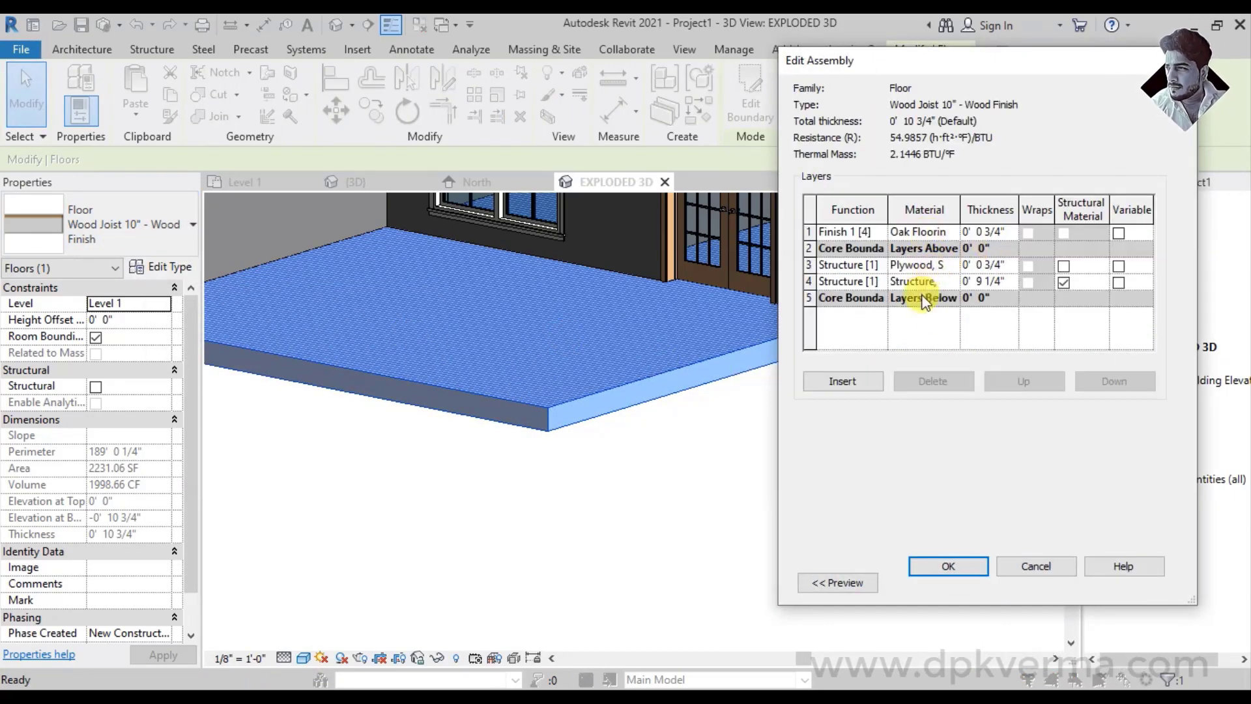
{"action": "left_click", "coordinate": [1073, 565]}
{"action": "left_click", "coordinate": [1019, 574]}
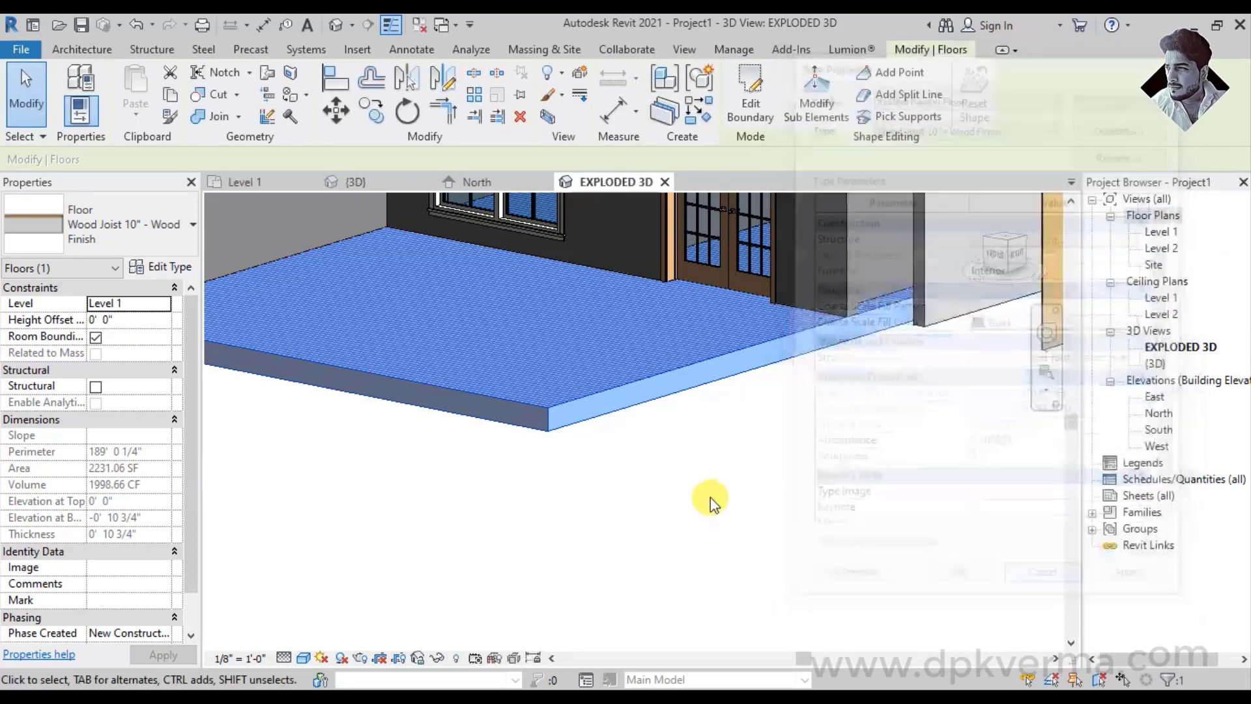
Split the Level 1 floor into layer parts and select its structure part
{"action": "scroll", "coordinate": [710, 498], "scroll_direction": "down", "scroll_amount": 3}
{"action": "left_click", "coordinate": [704, 511]}
{"action": "left_click", "coordinate": [671, 489]}
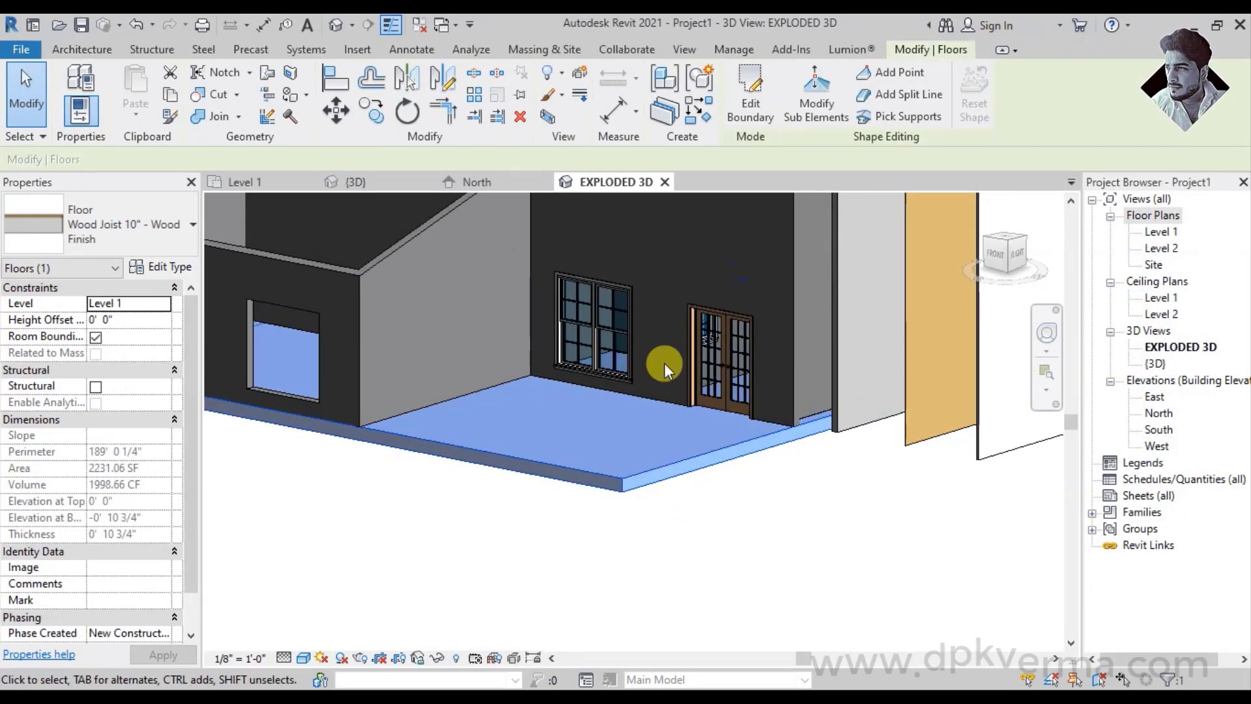
{"action": "left_click", "coordinate": [661, 117]}
{"action": "left_click", "coordinate": [702, 509]}
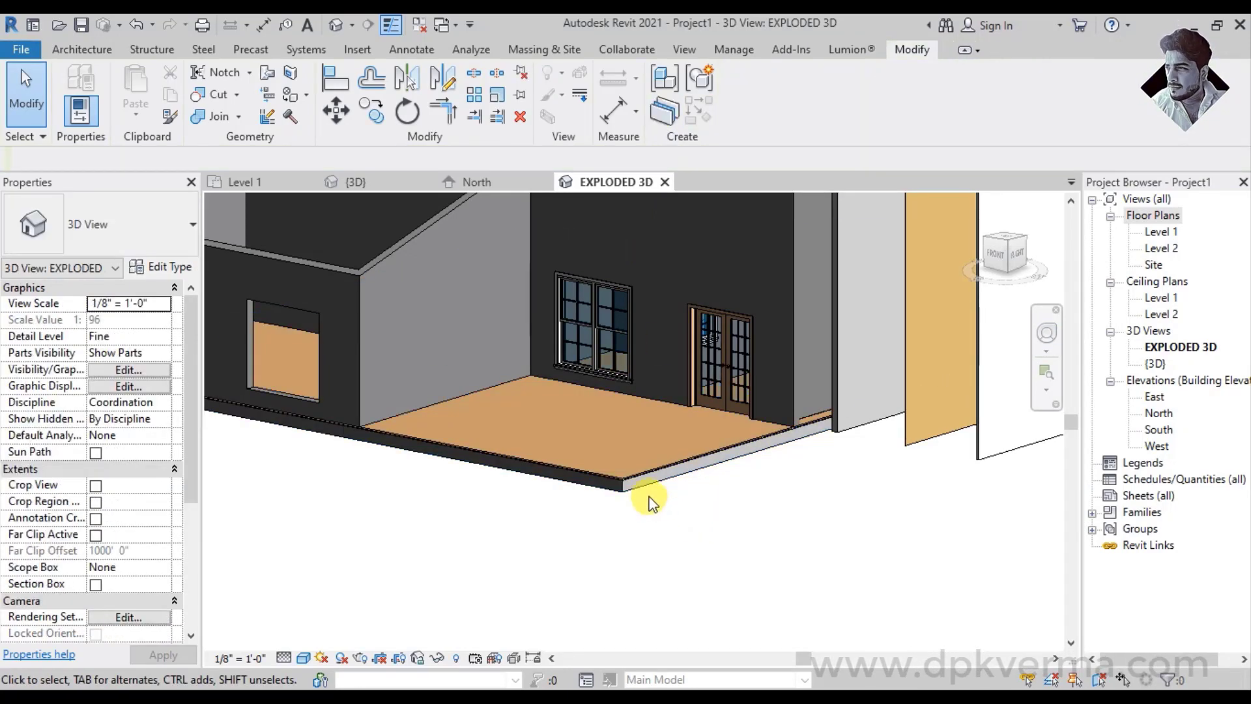
{"action": "left_click", "coordinate": [642, 492]}
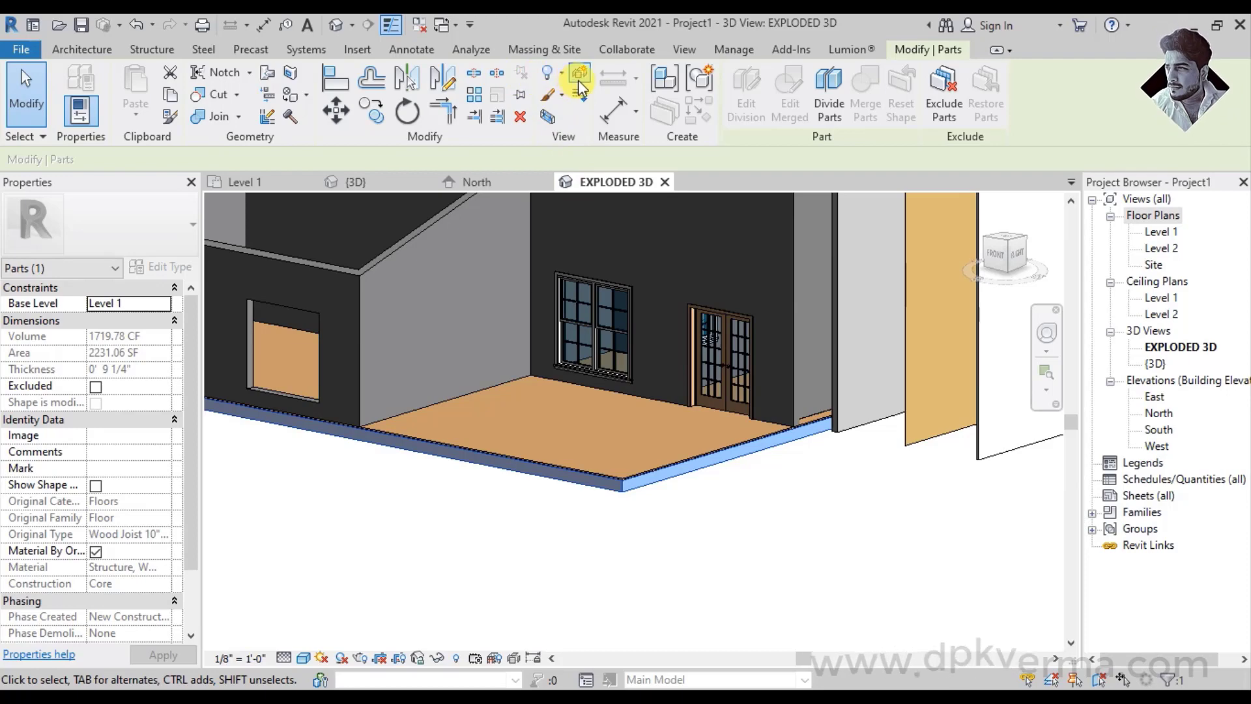
{"action": "left_click", "coordinate": [577, 80]}
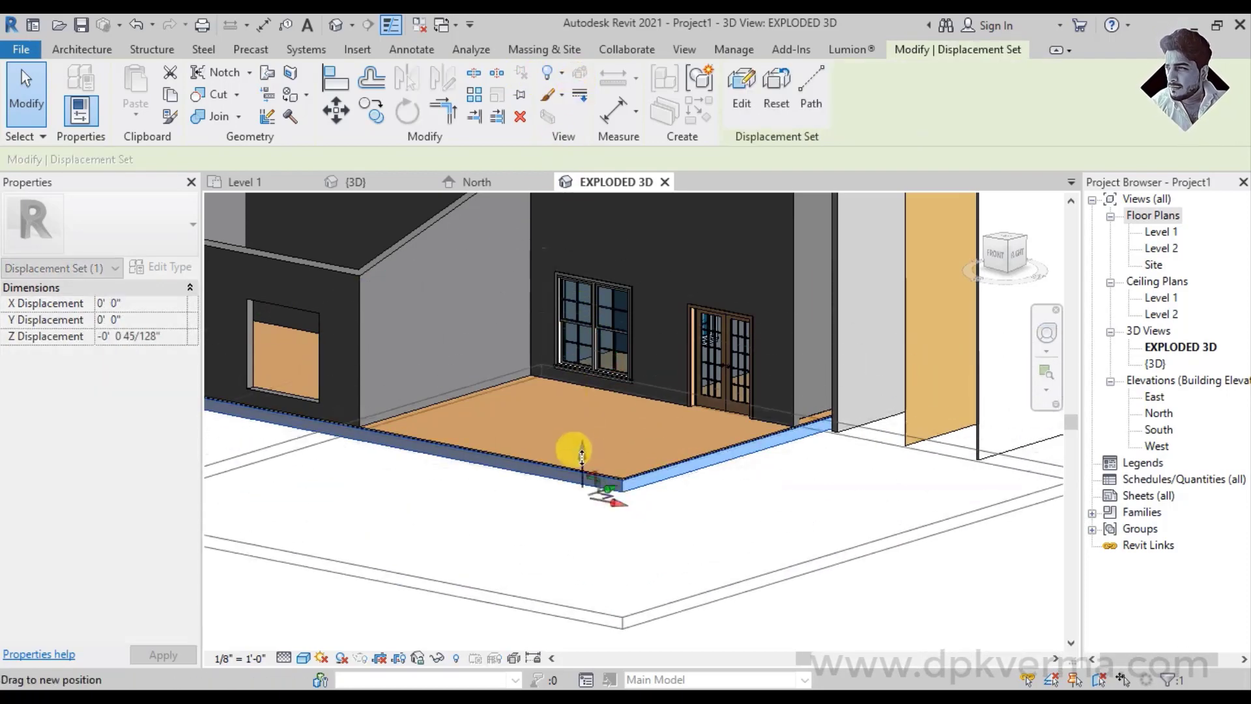
Displace the floor's structure part down with a -20' Z displacement
{"action": "left_click_drag", "start_coordinate": [582, 319], "coordinate": [580, 472]}
{"action": "left_click", "coordinate": [178, 334]}
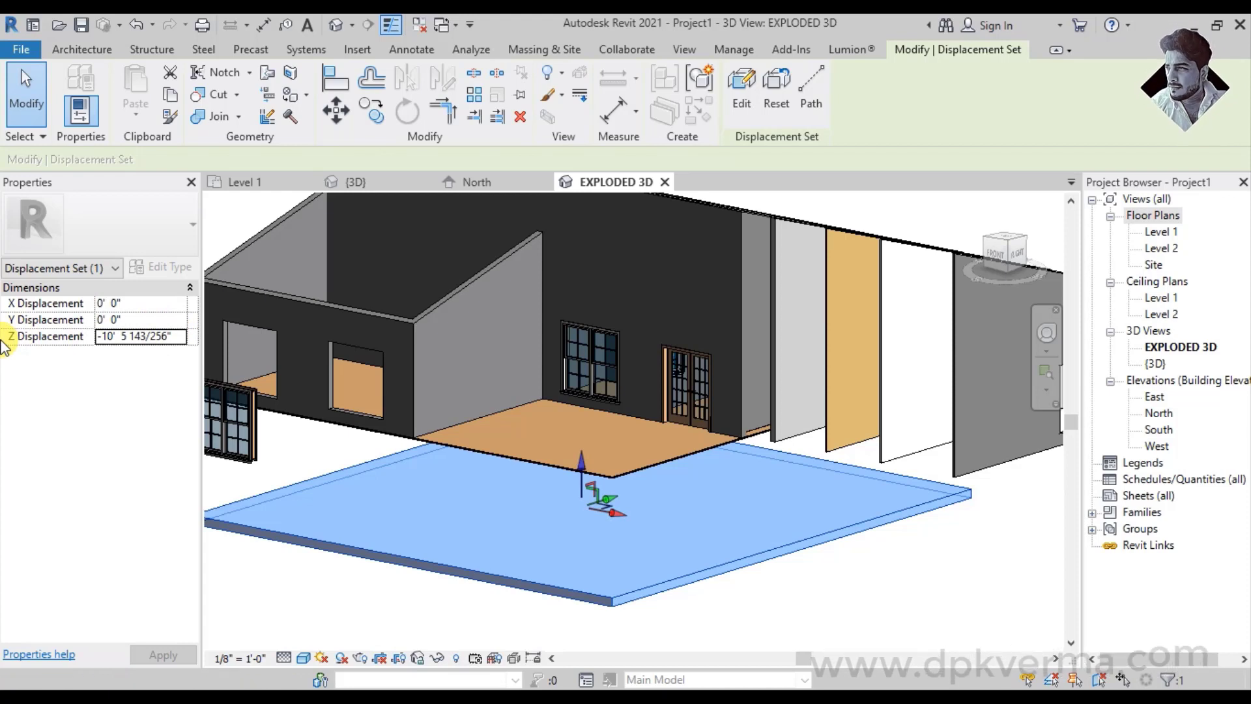
{"action": "left_click_drag", "start_coordinate": [178, 337], "coordinate": [93, 353]}
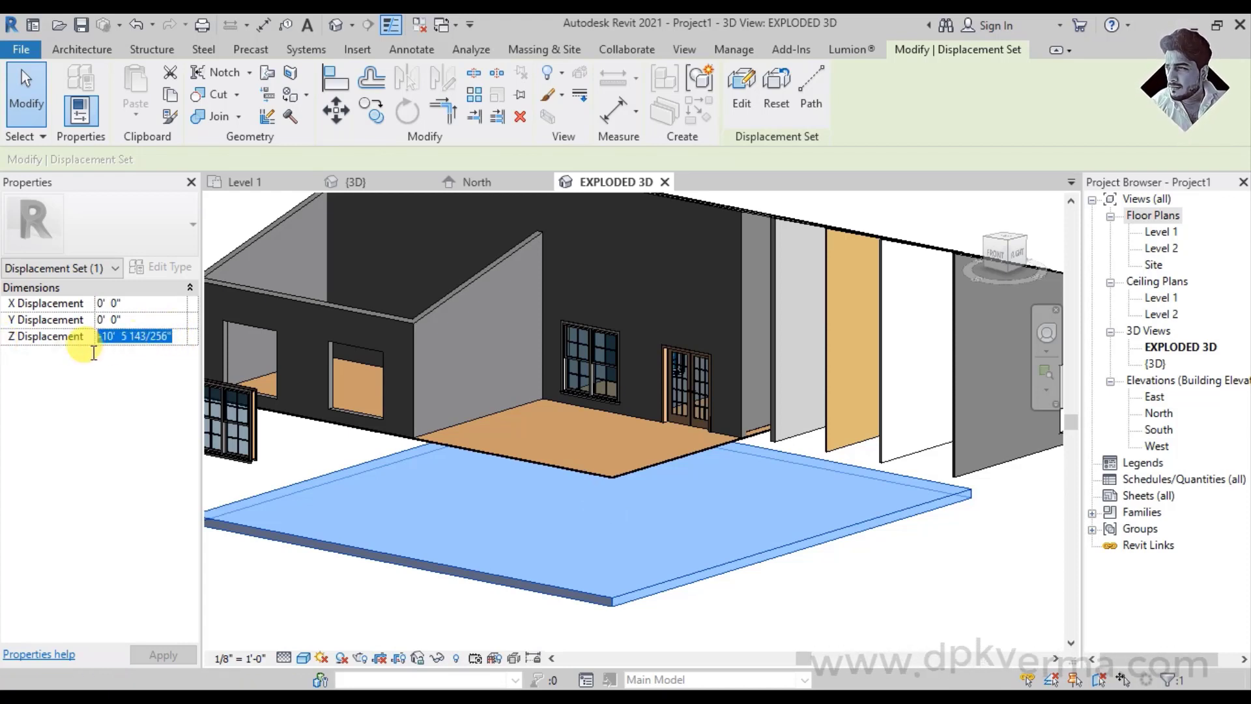
{"action": "type", "text": "-20"}
{"action": "key", "text": "Return"}
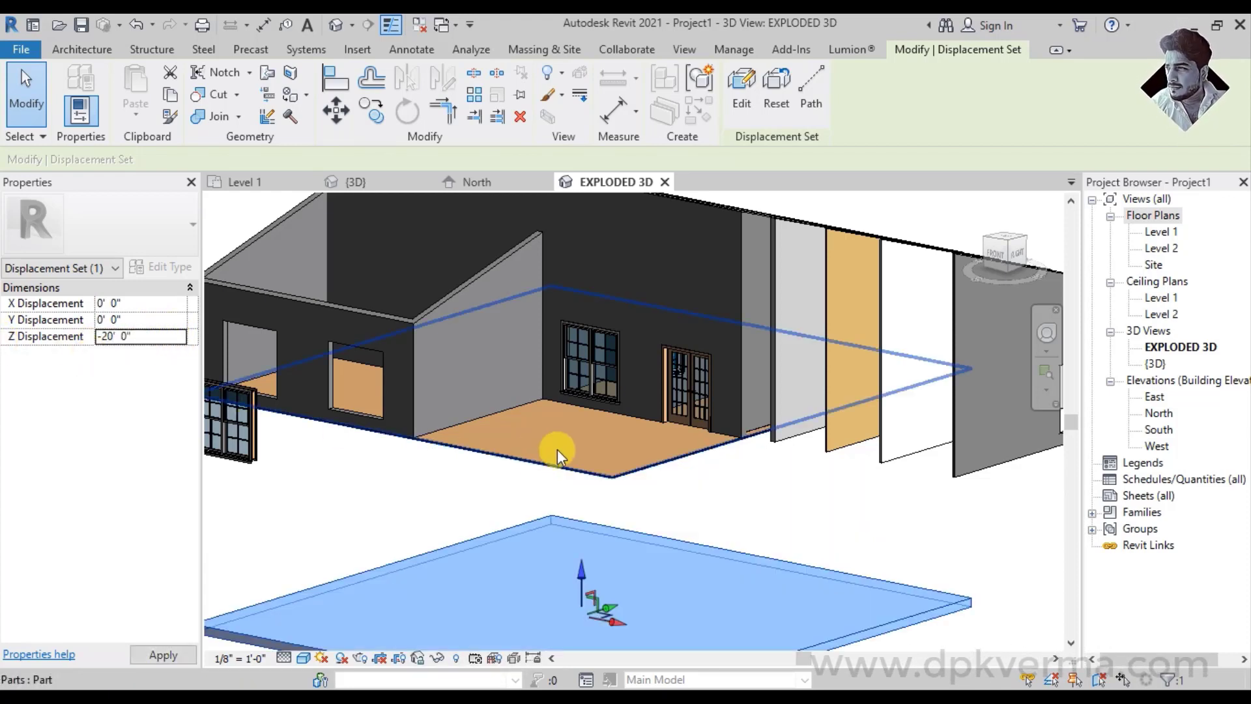
{"action": "scroll", "coordinate": [557, 448], "scroll_direction": "down", "scroll_amount": 2}
{"action": "scroll", "coordinate": [561, 447], "scroll_direction": "up", "scroll_amount": 3}
{"action": "scroll", "coordinate": [584, 444], "scroll_direction": "up", "scroll_amount": 3}
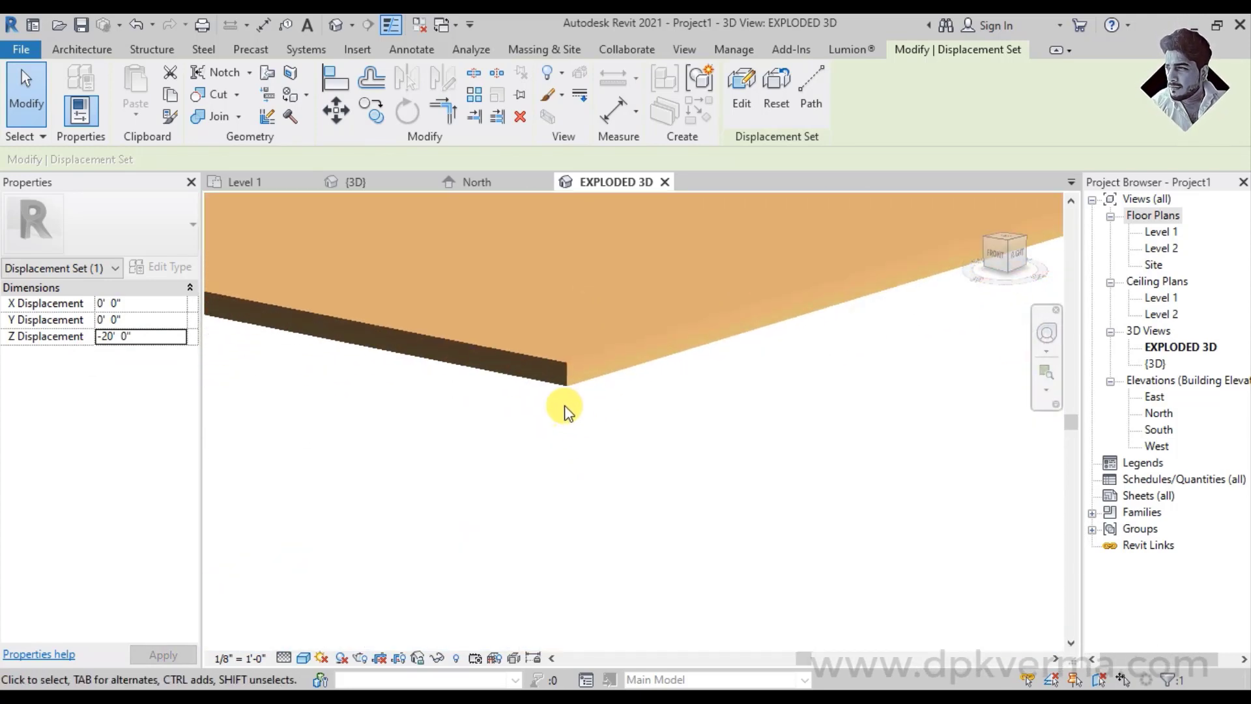
Displace the plywood layer part with a -15' Z displacement
{"action": "left_click", "coordinate": [563, 399]}
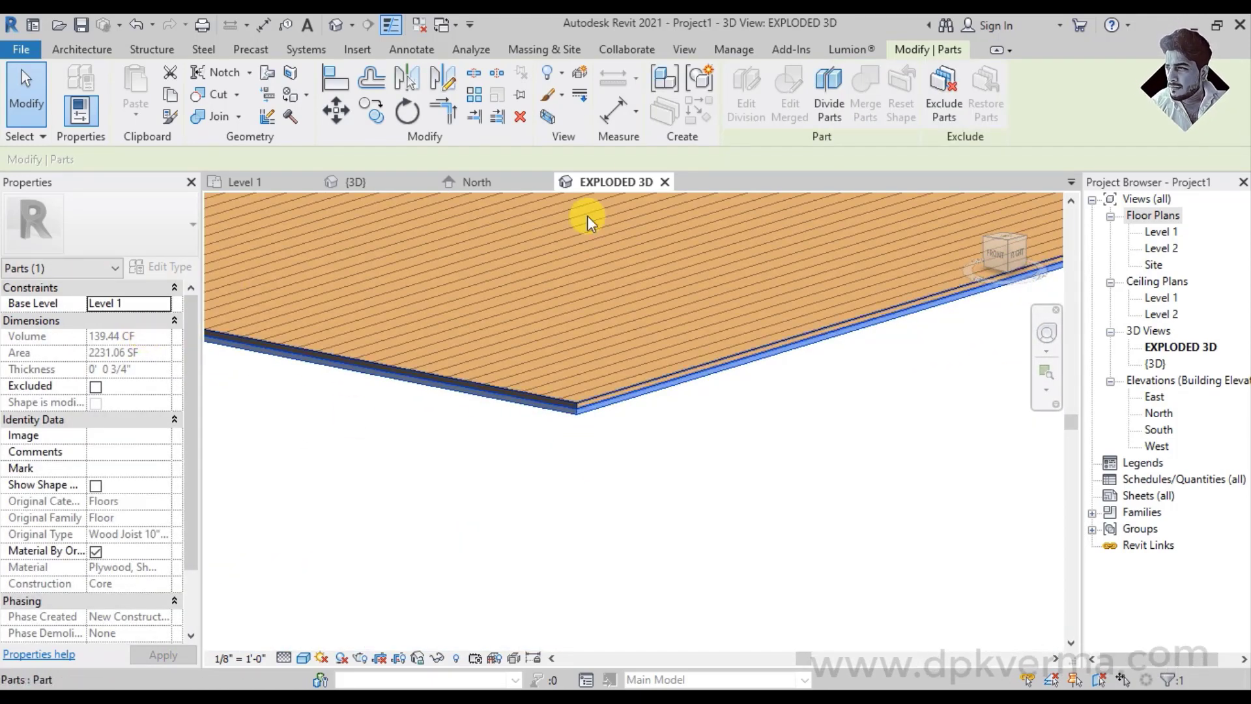
{"action": "left_click", "coordinate": [580, 97]}
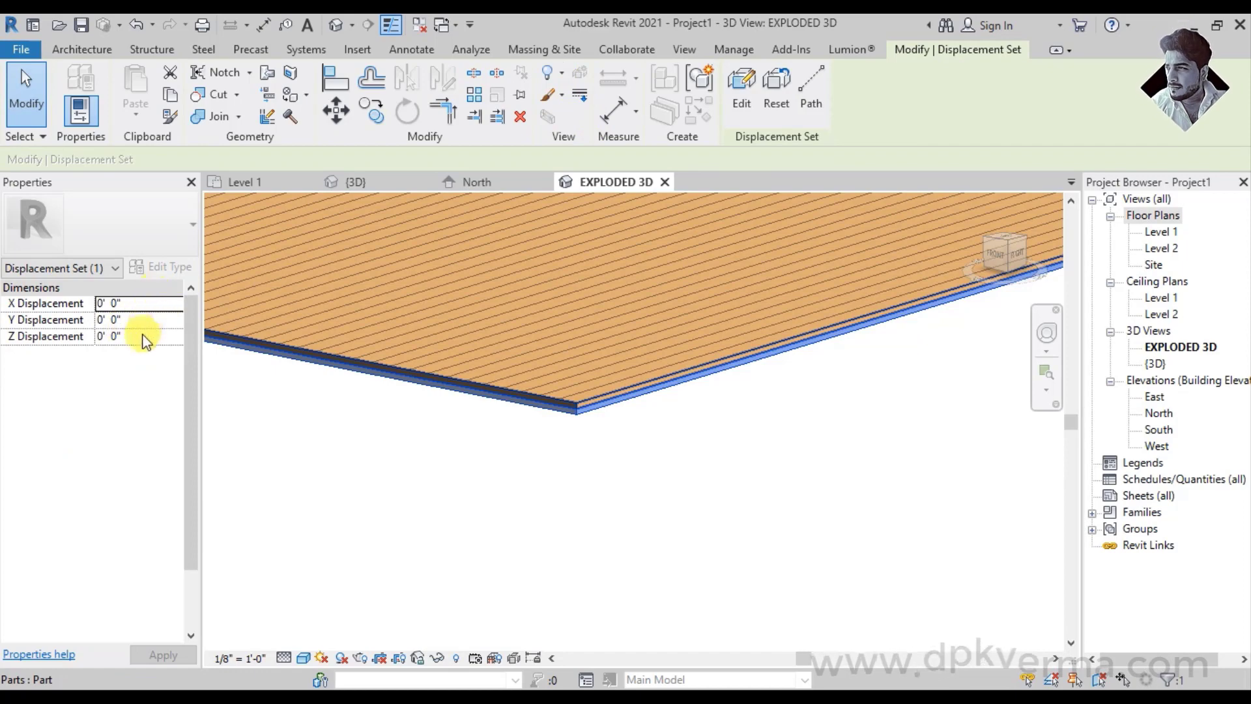
{"action": "left_click", "coordinate": [144, 335]}
{"action": "type", "text": "-15"}
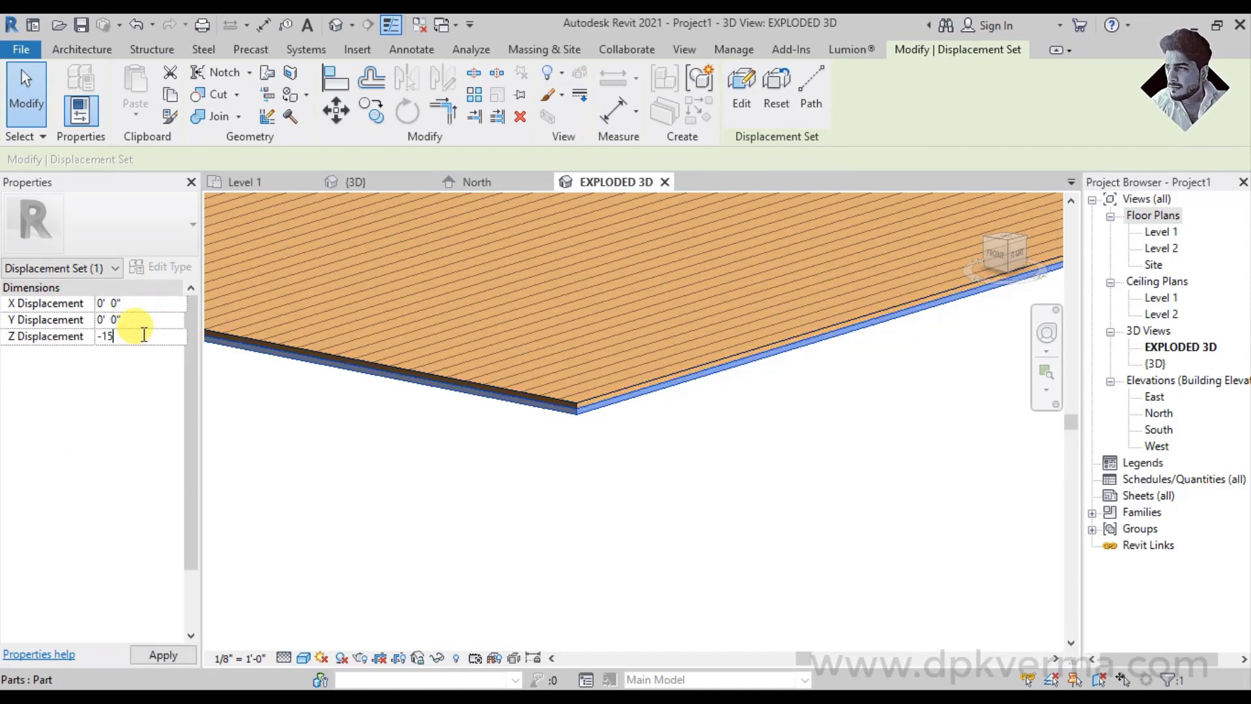
{"action": "key", "text": "Return"}
{"action": "scroll", "coordinate": [614, 475], "scroll_direction": "down", "scroll_amount": 2}
{"action": "scroll", "coordinate": [614, 475], "scroll_direction": "down", "scroll_amount": 2}
{"action": "scroll", "coordinate": [666, 459], "scroll_direction": "down", "scroll_amount": 1}
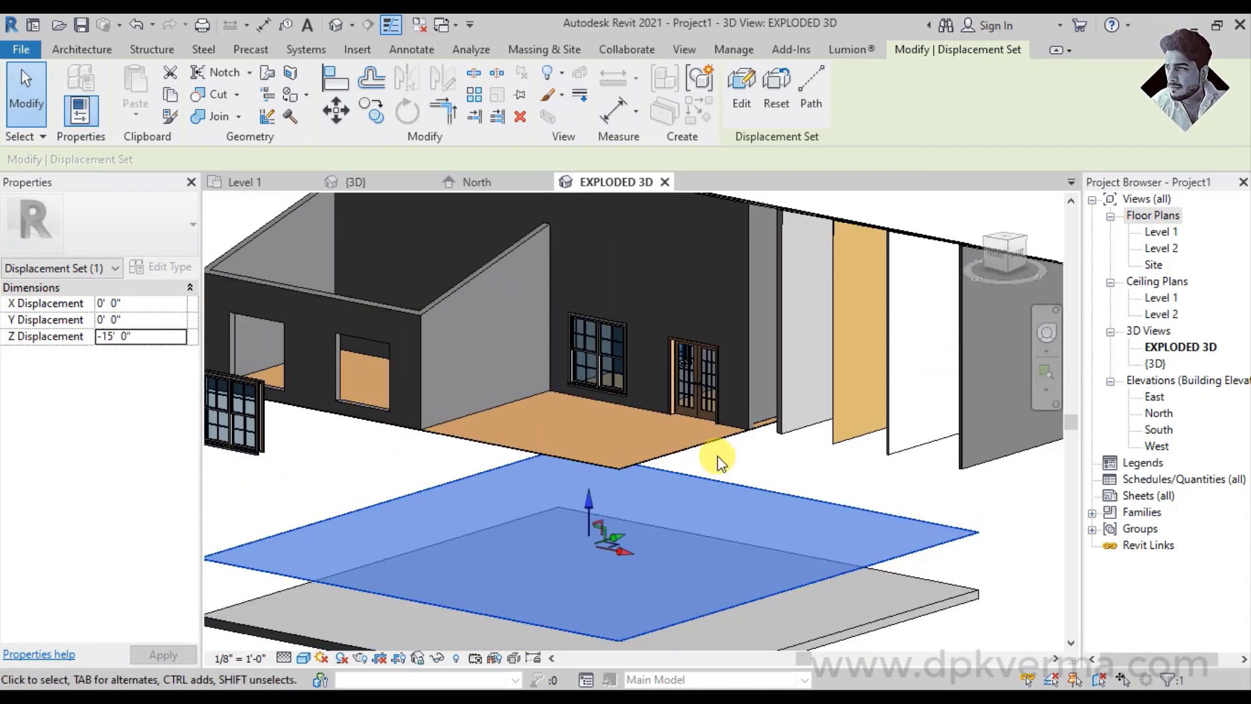
Displace the oak flooring layer part with a -10' Z displacement
{"action": "left_click", "coordinate": [717, 455]}
{"action": "middle_click_drag", "start_coordinate": [732, 467], "coordinate": [721, 422]}
{"action": "left_click", "coordinate": [760, 391]}
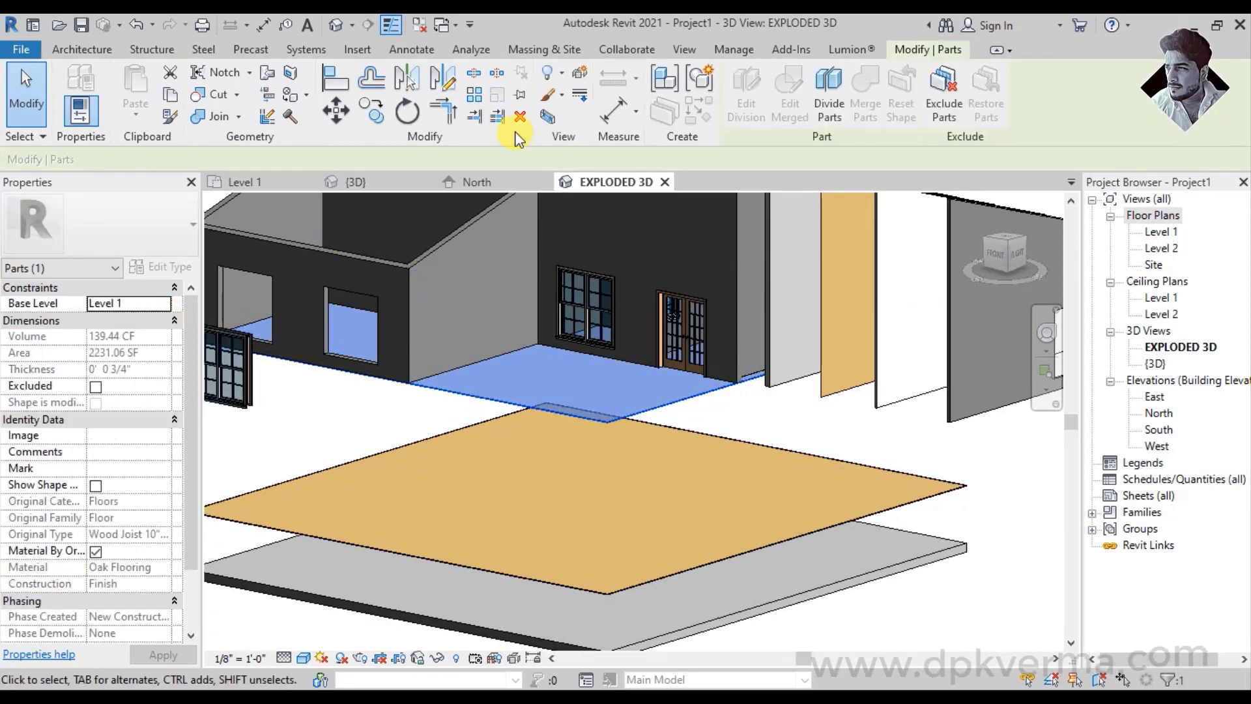
{"action": "left_click", "coordinate": [585, 74]}
{"action": "left_click", "coordinate": [157, 336]}
{"action": "type", "text": "-10' 0\""}
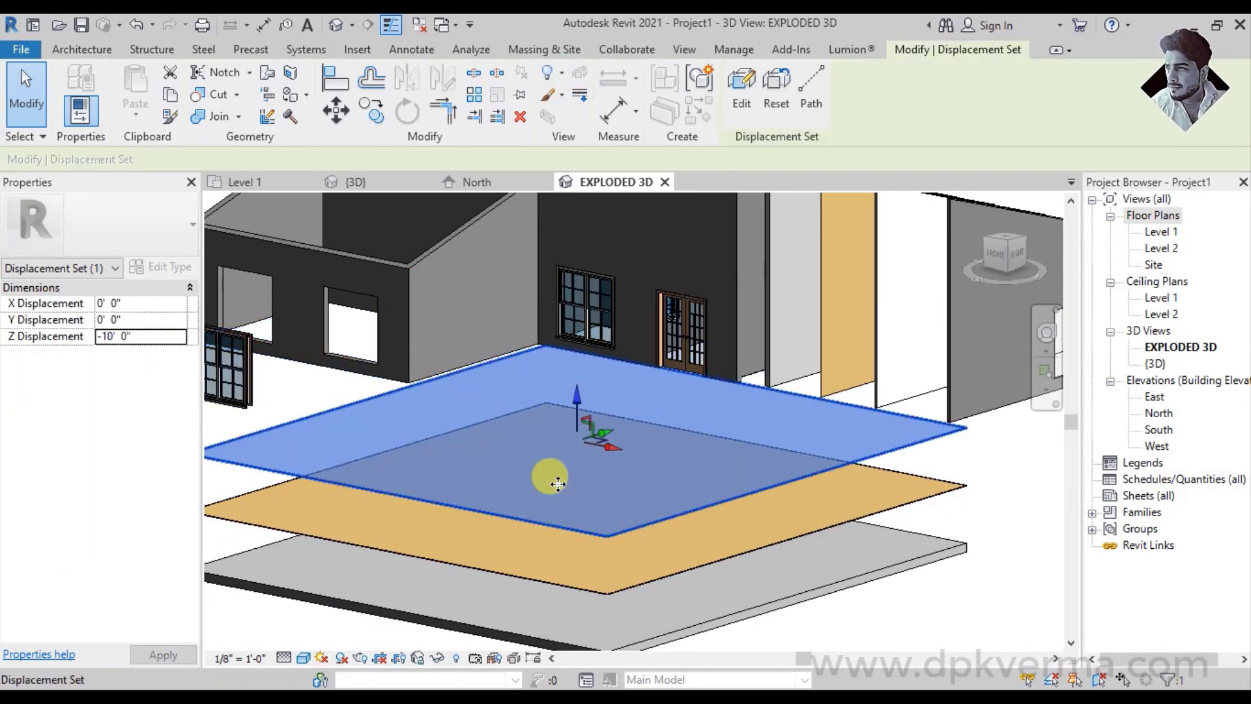
{"action": "scroll", "coordinate": [547, 475], "scroll_direction": "down", "scroll_amount": 5}
Orbit and zoom to review the floor layers fanned out below the house
{"action": "mouse_move", "coordinate": [614, 511]}
{"action": "middle_mouse_down", "text": "shift"}
{"action": "mouse_move", "coordinate": [718, 572]}
{"action": "mouse_move", "coordinate": [678, 463]}
{"action": "mouse_move", "coordinate": [720, 506]}
{"action": "mouse_move", "coordinate": [712, 481]}
{"action": "mouse_move", "coordinate": [645, 521]}
{"action": "mouse_move", "coordinate": [647, 511]}
{"action": "middle_mouse_up", "text": "shift"}
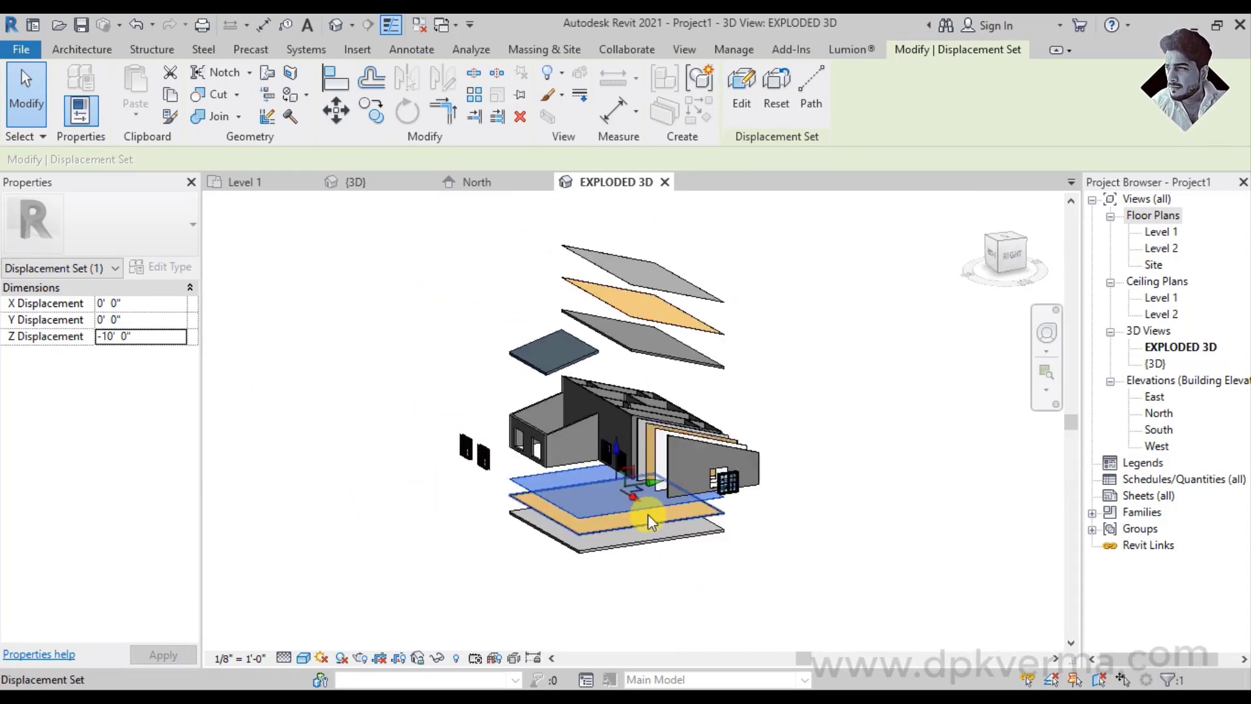
{"action": "scroll", "coordinate": [606, 476], "scroll_direction": "up", "scroll_amount": 2}
{"action": "scroll", "coordinate": [610, 472], "scroll_direction": "up", "scroll_amount": 1}
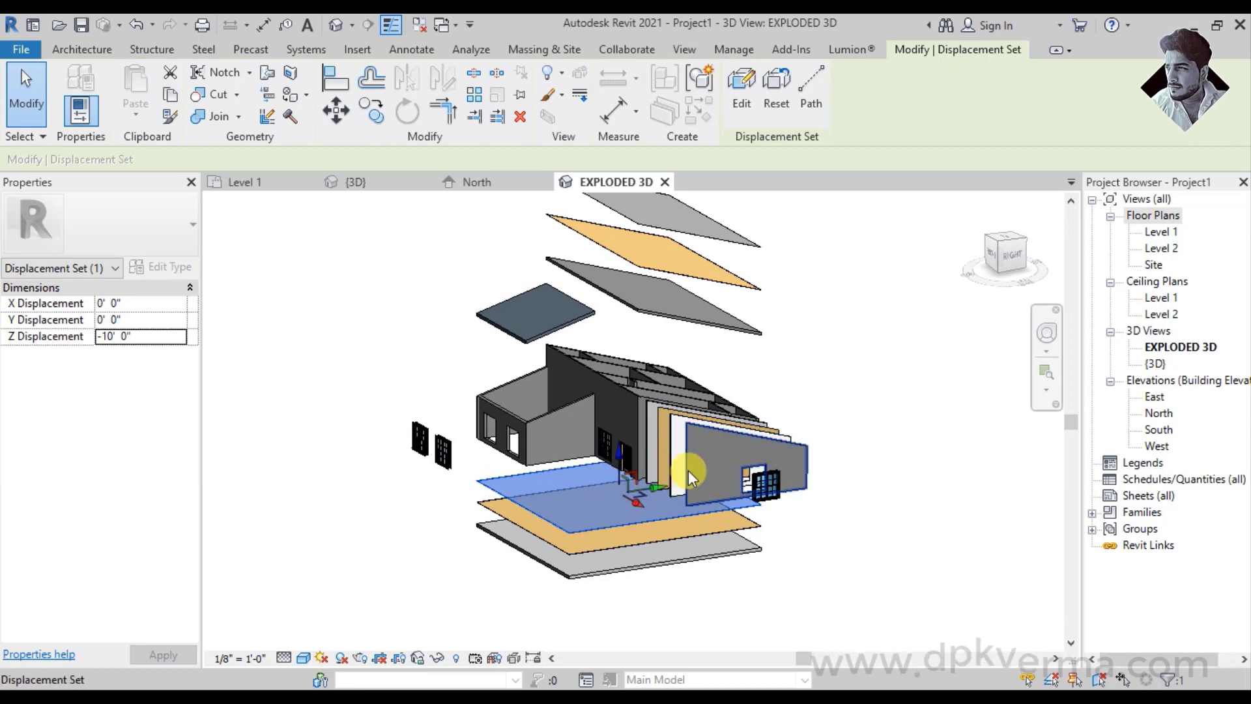
{"action": "mouse_move", "coordinate": [690, 451]}
{"action": "middle_mouse_down", "text": "shift"}
{"action": "mouse_move", "coordinate": [571, 485]}
{"action": "mouse_move", "coordinate": [720, 497]}
{"action": "mouse_move", "coordinate": [699, 419]}
{"action": "mouse_move", "coordinate": [636, 474]}
{"action": "mouse_move", "coordinate": [630, 420]}
{"action": "middle_mouse_up", "text": "shift"}
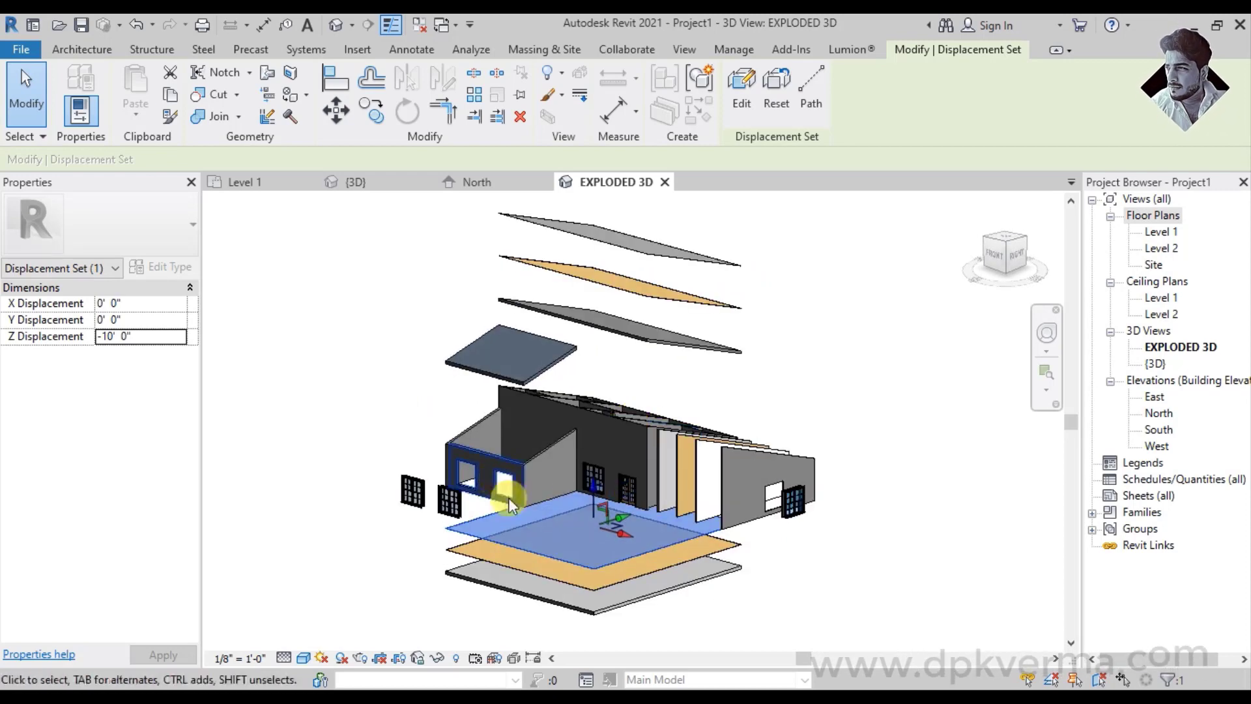
{"action": "scroll", "coordinate": [531, 475], "scroll_direction": "up", "scroll_amount": 3}
{"action": "scroll", "coordinate": [521, 475], "scroll_direction": "up", "scroll_amount": 3}
{"action": "middle_click_drag", "start_coordinate": [522, 475], "coordinate": [656, 460]}
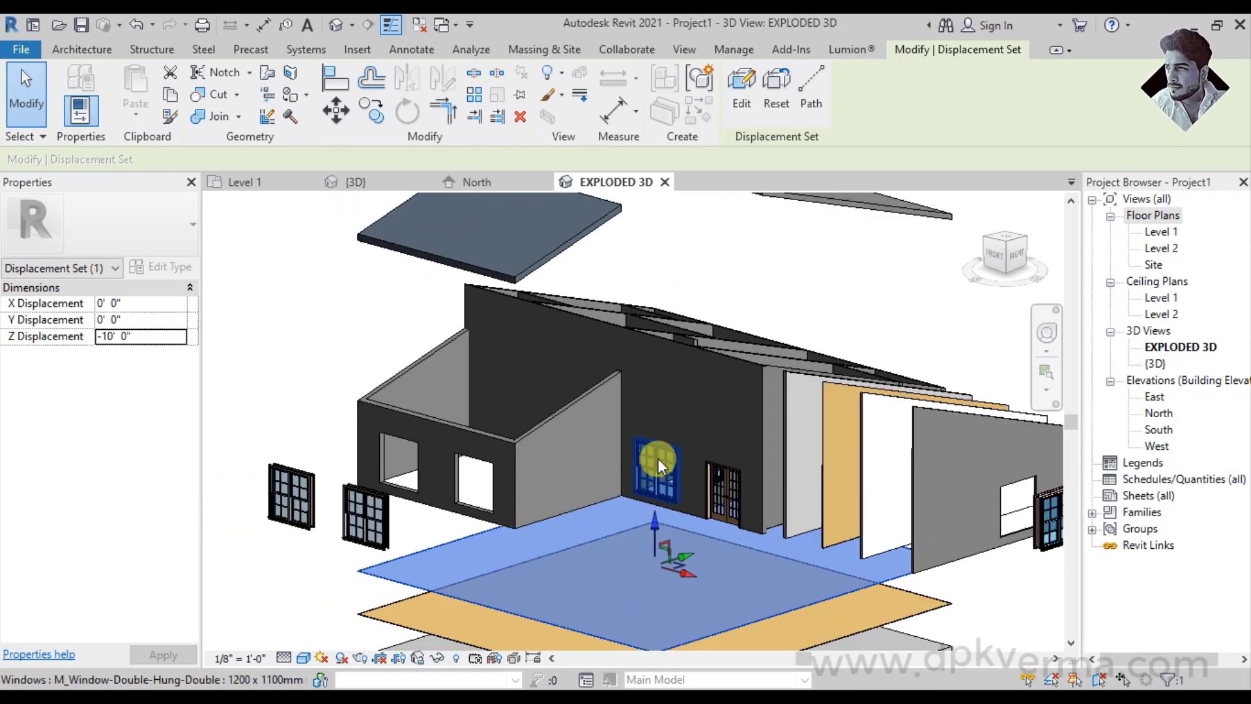
Edit the displaced windows' set, adjusting its windows and moving it further along Y
{"action": "left_click", "coordinate": [315, 502]}
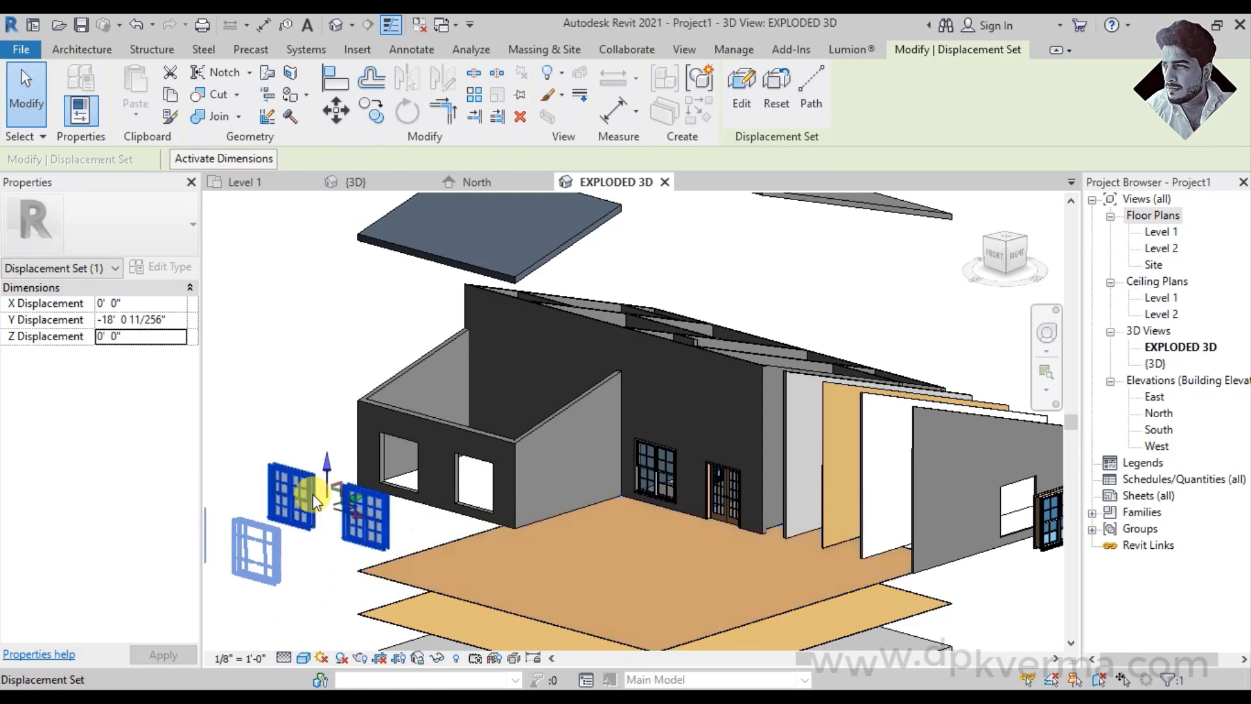
{"action": "left_click", "coordinate": [740, 98]}
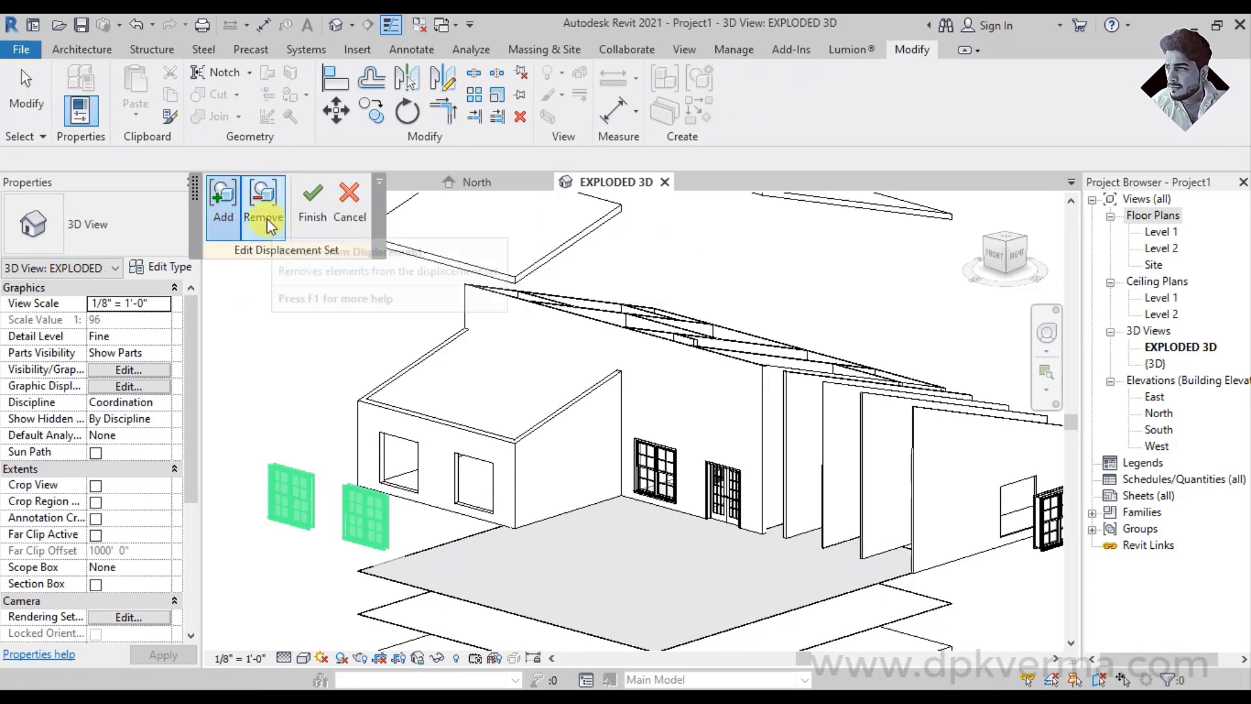
{"action": "left_click", "coordinate": [654, 476]}
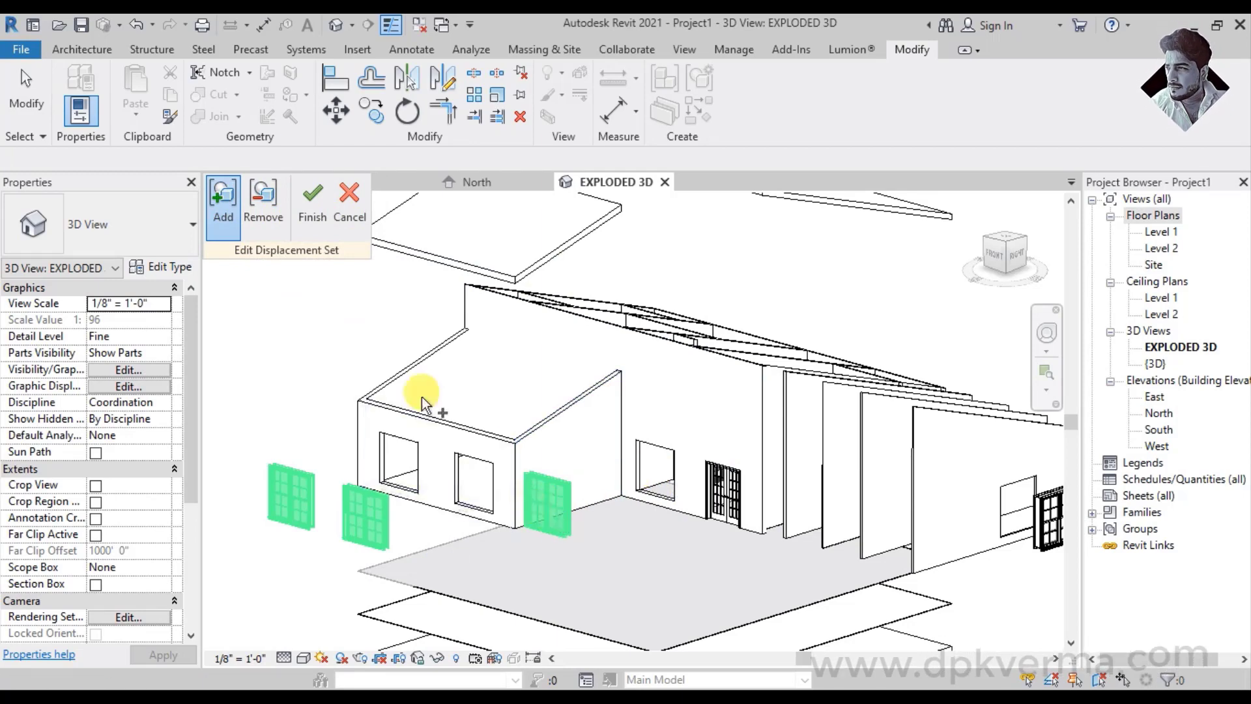
{"action": "left_click", "coordinate": [313, 215]}
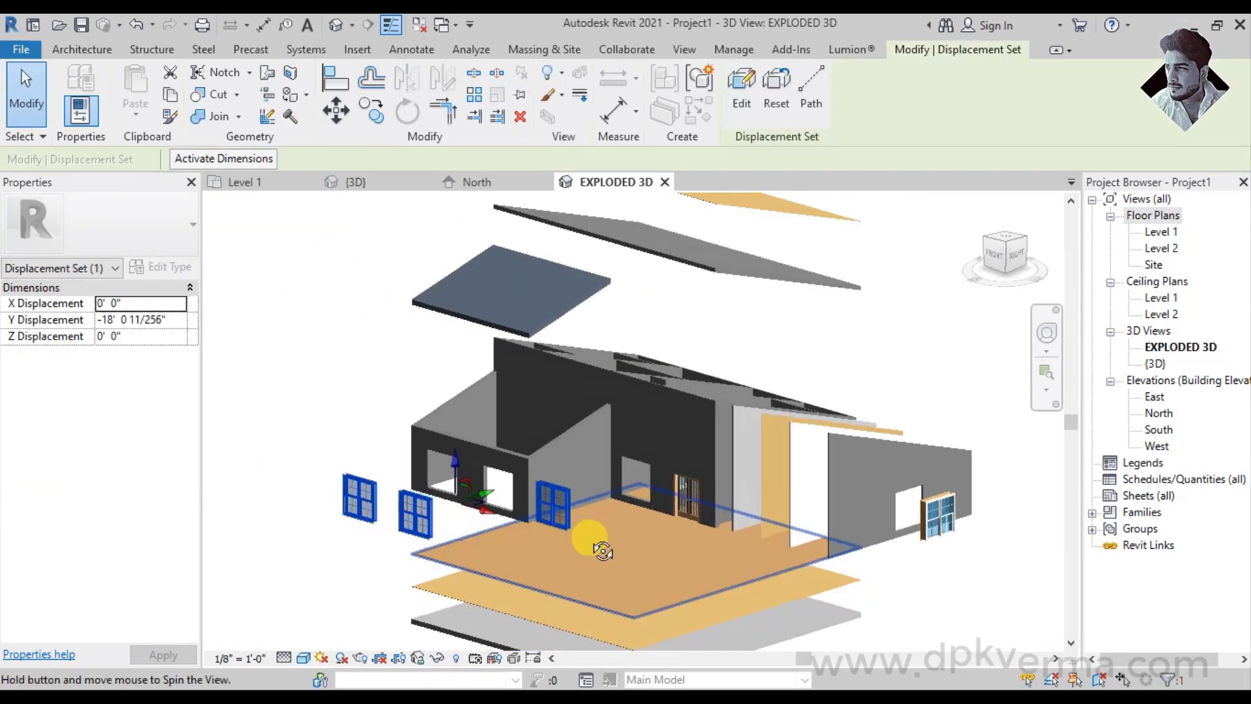
{"action": "mouse_move", "coordinate": [595, 547]}
{"action": "middle_mouse_down", "text": "shift"}
{"action": "mouse_move", "coordinate": [466, 584]}
{"action": "mouse_move", "coordinate": [482, 501]}
{"action": "middle_mouse_up", "text": "shift"}
{"action": "mouse_move", "coordinate": [474, 502]}
{"action": "left_mouse_down"}
{"action": "mouse_move", "coordinate": [445, 508]}
{"action": "mouse_move", "coordinate": [475, 497]}
{"action": "left_mouse_up"}
{"action": "mouse_move", "coordinate": [567, 567]}
{"action": "middle_mouse_down", "text": "shift"}
{"action": "mouse_move", "coordinate": [540, 515]}
{"action": "mouse_move", "coordinate": [514, 537]}
{"action": "middle_mouse_up", "text": "shift"}
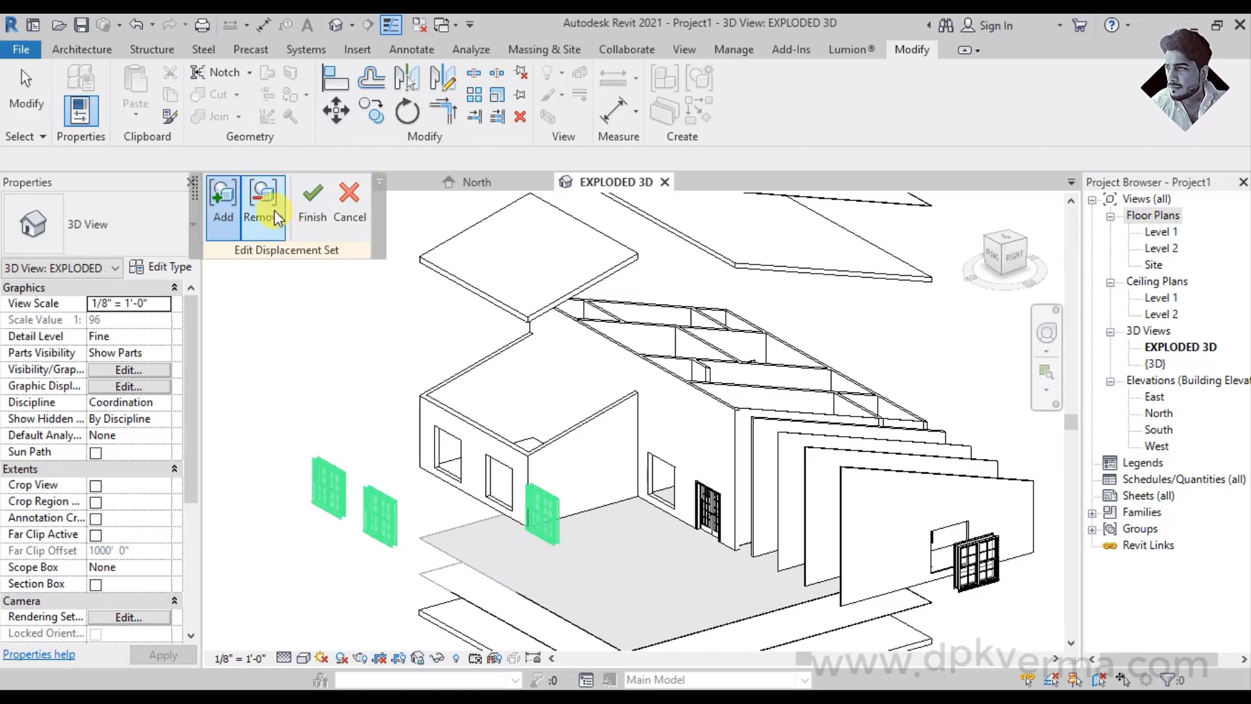
{"action": "left_click", "coordinate": [263, 202]}
{"action": "left_click", "coordinate": [538, 502]}
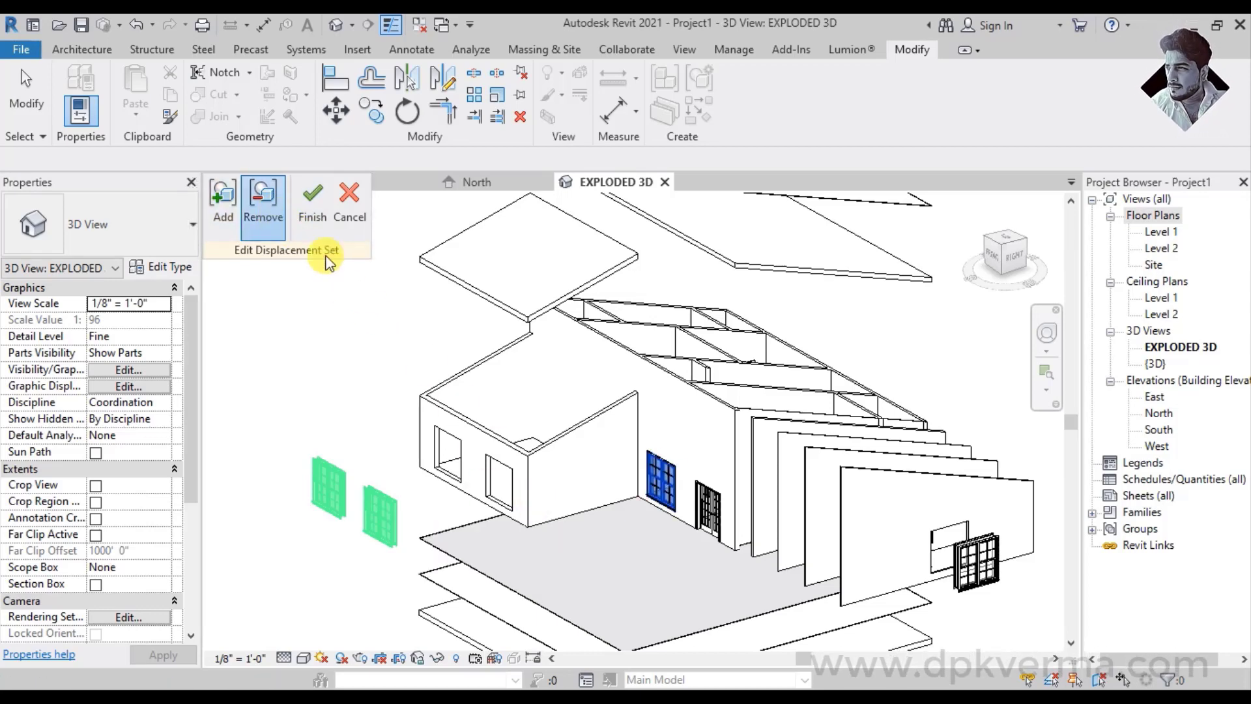
{"action": "left_click", "coordinate": [314, 210]}
Reset the displaced windows into their wall openings and select both left-wall windows
{"action": "left_click", "coordinate": [515, 465]}
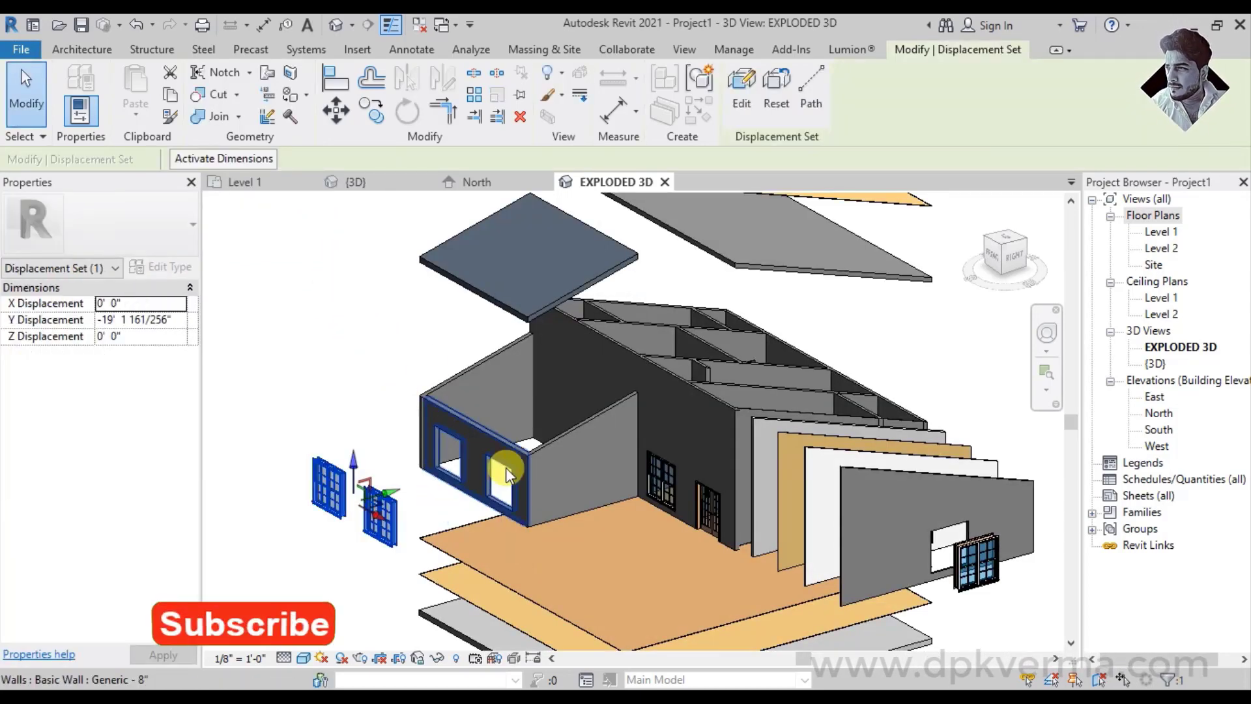
{"action": "left_click", "coordinate": [321, 428]}
{"action": "left_click", "coordinate": [329, 475]}
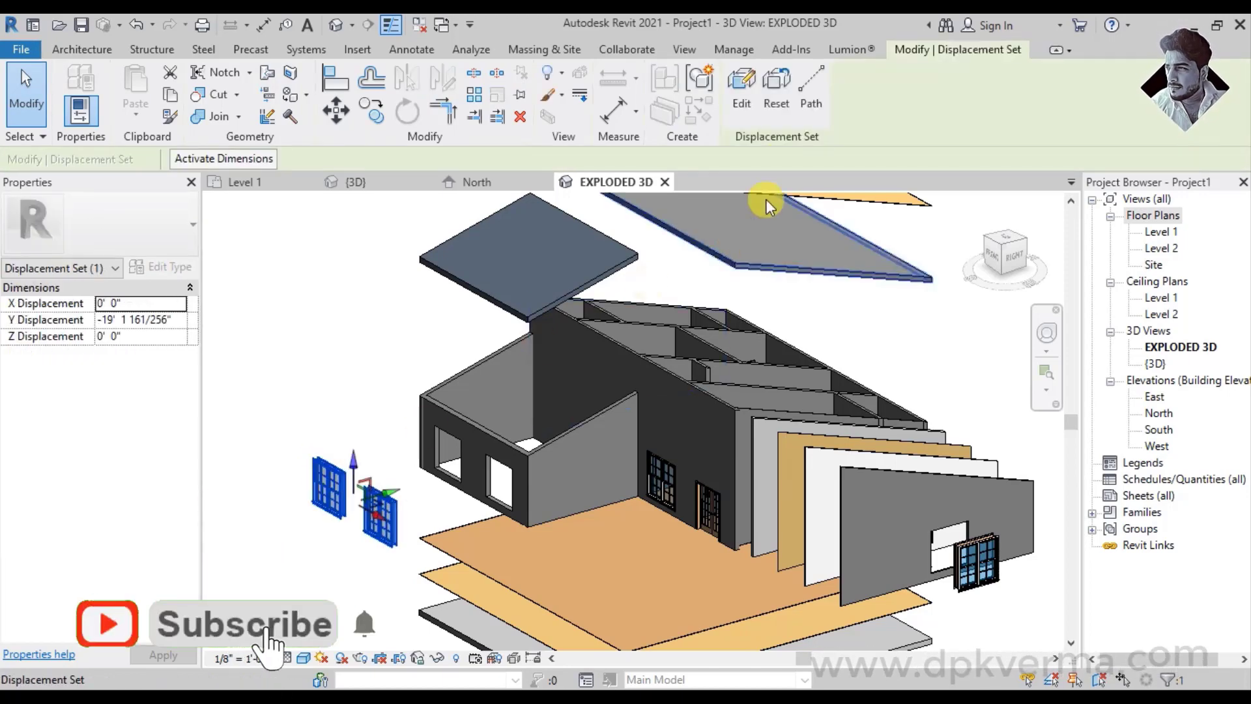
{"action": "left_click", "coordinate": [785, 95]}
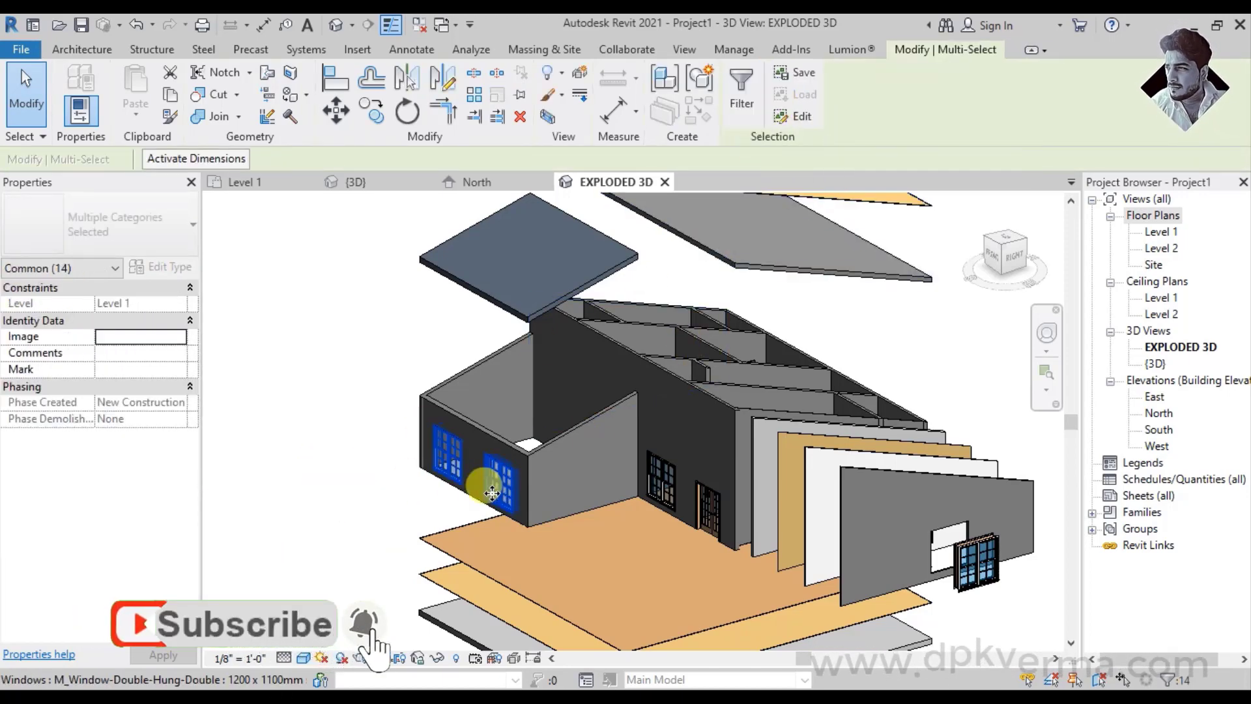
{"action": "left_click", "coordinate": [419, 491]}
{"action": "left_click", "coordinate": [436, 456]}
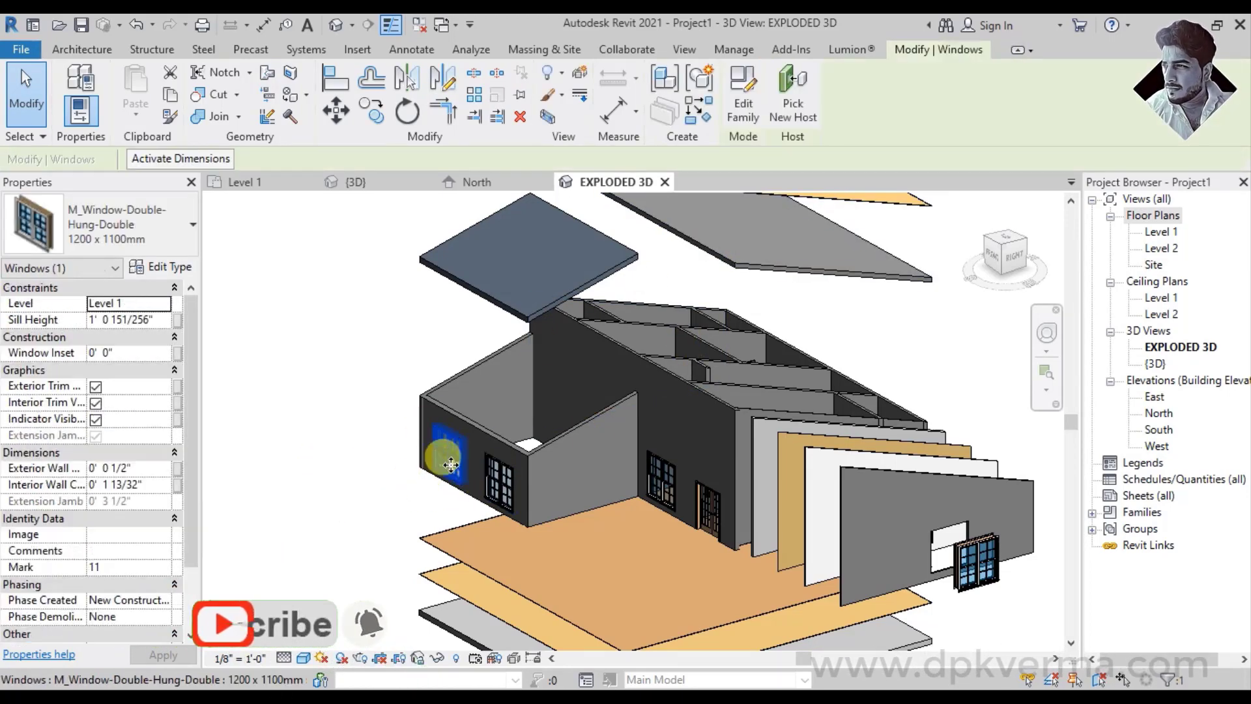
{"action": "left_click", "coordinate": [490, 479], "text": "ctrl"}
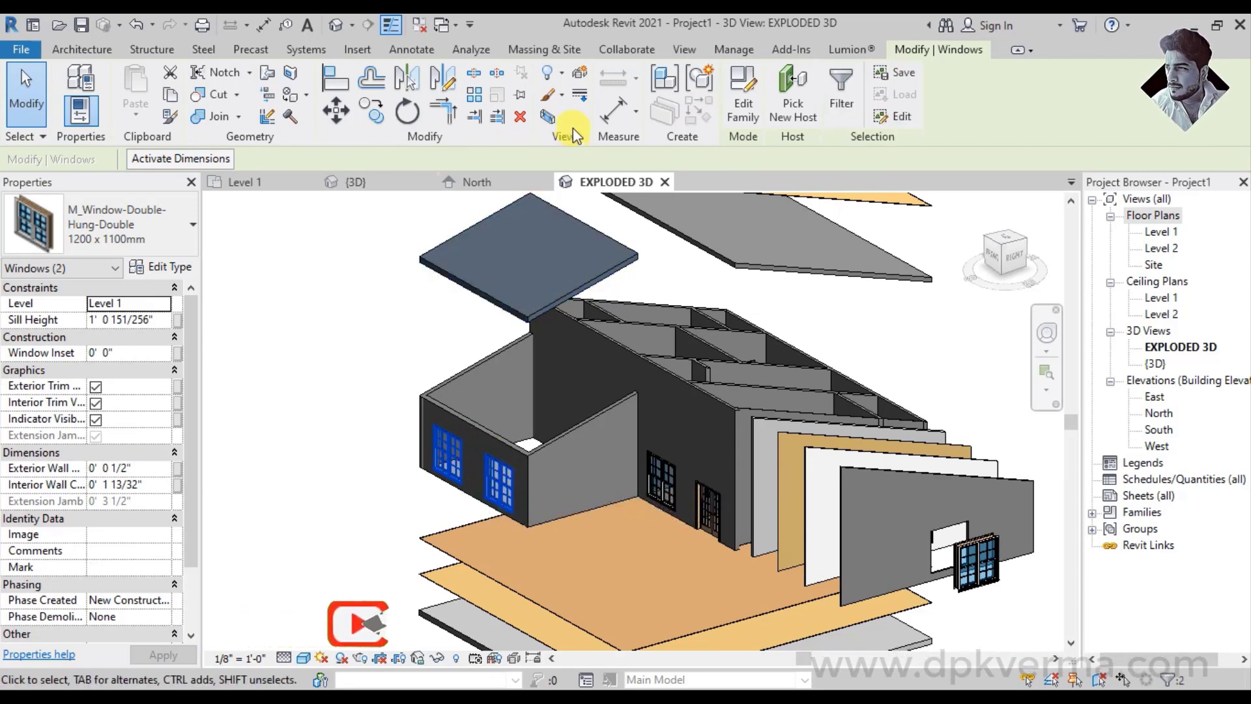
Displace the two windows about 14' out from the left wall along Y
{"action": "left_click", "coordinate": [581, 79]}
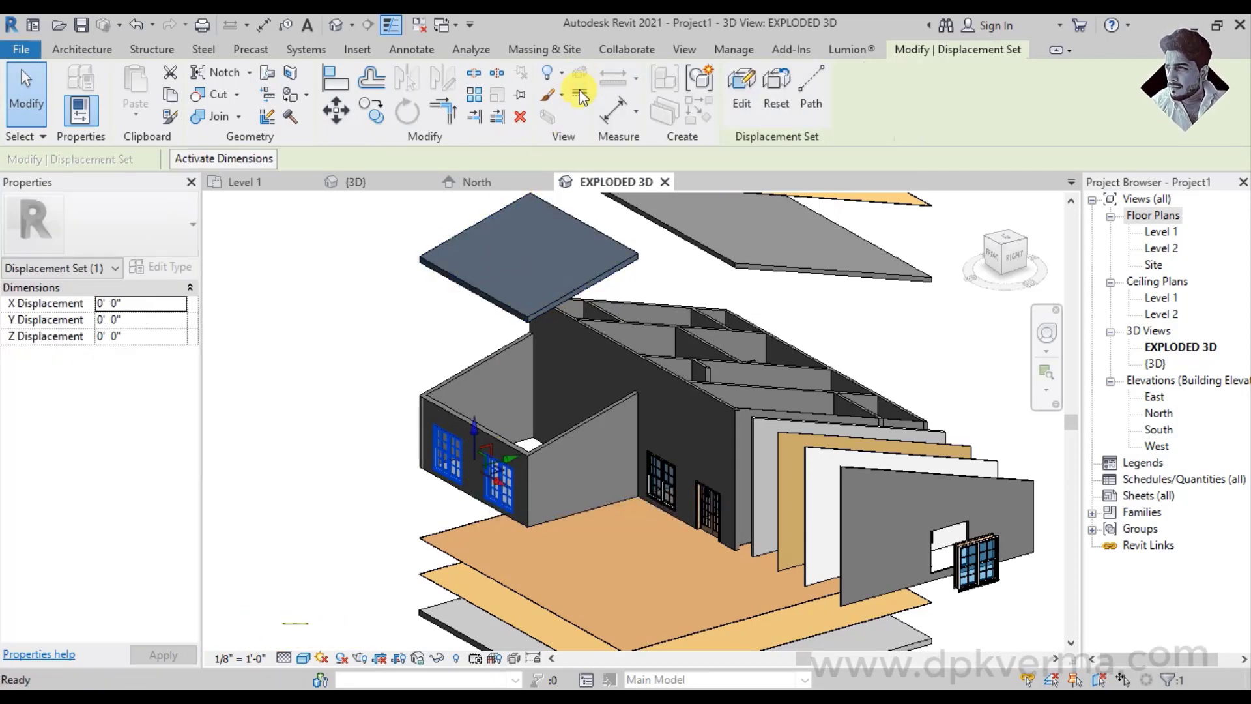
{"action": "mouse_move", "coordinate": [456, 375]}
{"action": "middle_mouse_down"}
{"action": "mouse_move", "coordinate": [489, 316]}
{"action": "mouse_move", "coordinate": [470, 385]}
{"action": "mouse_move", "coordinate": [495, 442]}
{"action": "middle_mouse_up"}
{"action": "left_click_drag", "start_coordinate": [536, 400], "coordinate": [423, 417]}
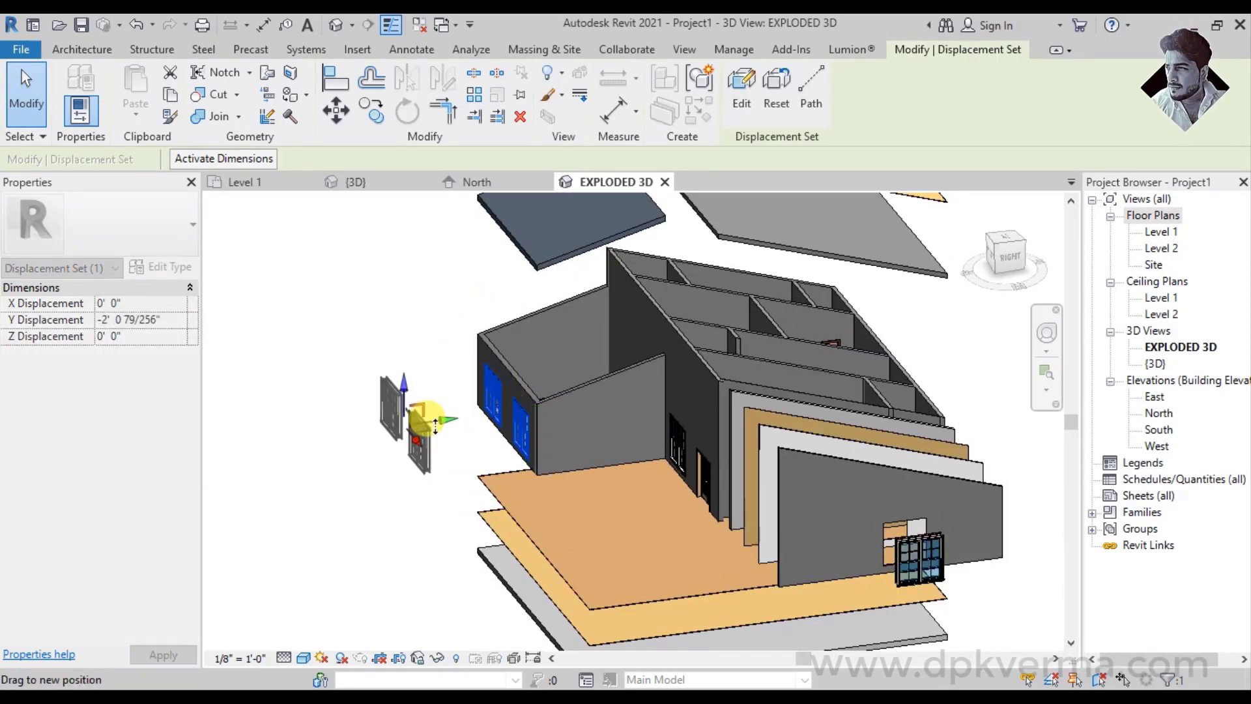
{"action": "mouse_move", "coordinate": [424, 417]}
{"action": "middle_mouse_down", "text": "shift"}
{"action": "mouse_move", "coordinate": [567, 457]}
{"action": "mouse_move", "coordinate": [607, 428]}
{"action": "mouse_move", "coordinate": [660, 434]}
{"action": "mouse_move", "coordinate": [638, 394]}
{"action": "middle_mouse_up", "text": "shift"}
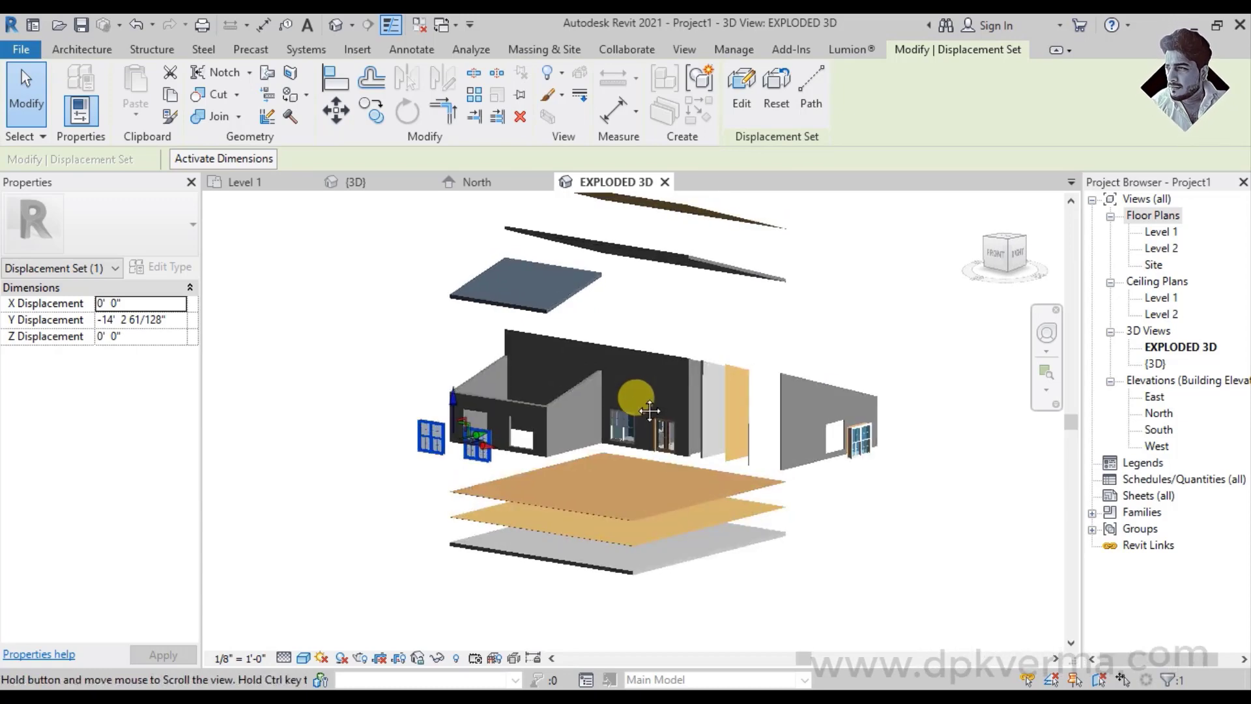
Select the top roof layer's displacement set and start editing its path
{"action": "left_click", "coordinate": [801, 336]}
{"action": "mouse_move", "coordinate": [799, 358]}
{"action": "middle_mouse_down"}
{"action": "mouse_move", "coordinate": [697, 385]}
{"action": "mouse_move", "coordinate": [712, 396]}
{"action": "mouse_move", "coordinate": [700, 384]}
{"action": "middle_mouse_up"}
{"action": "left_click", "coordinate": [717, 272]}
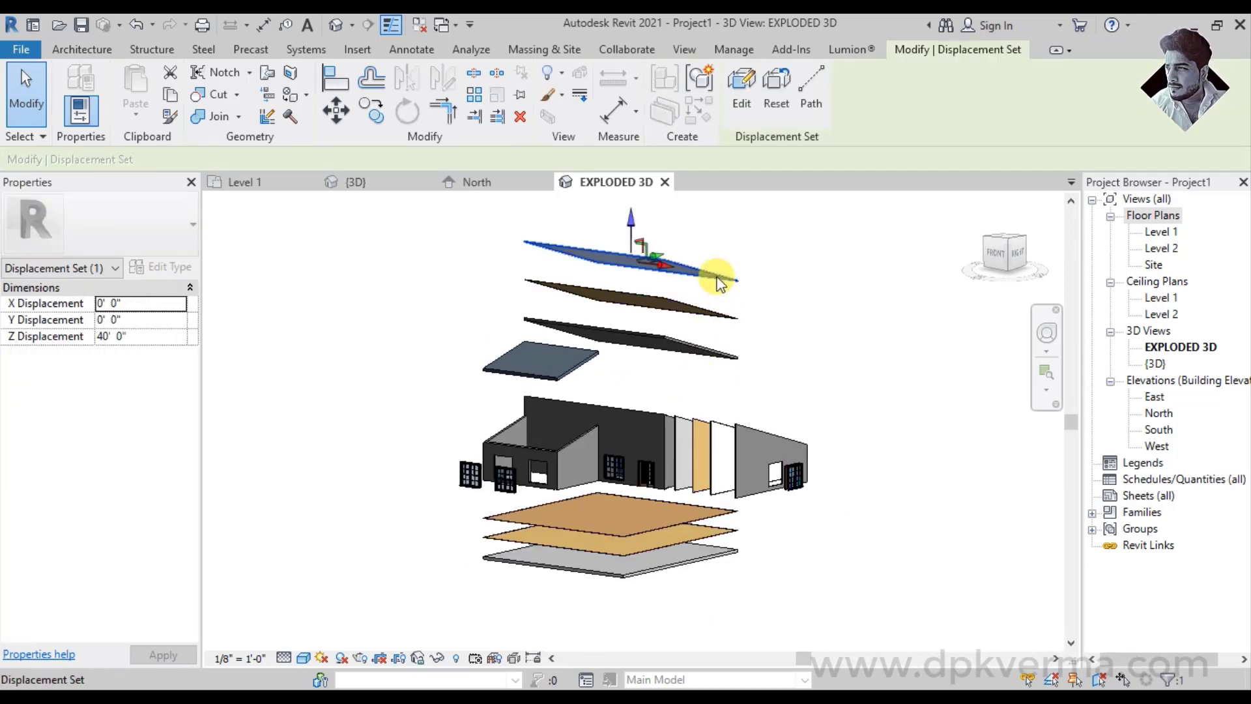
{"action": "left_click", "coordinate": [810, 108]}
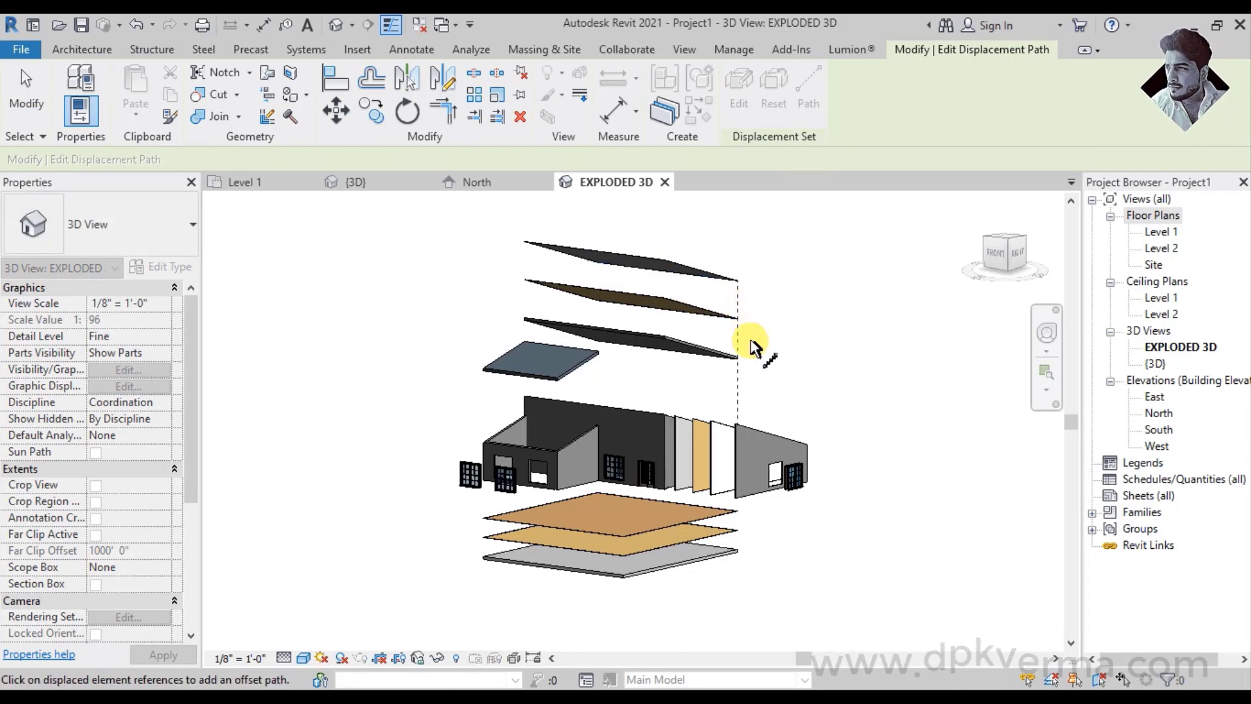
Add dashed path lines from two roof panel corners
{"action": "mouse_move", "coordinate": [742, 288]}
{"action": "middle_mouse_down", "text": "shift"}
{"action": "mouse_move", "coordinate": [666, 353]}
{"action": "mouse_move", "coordinate": [635, 338]}
{"action": "middle_mouse_up", "text": "shift"}
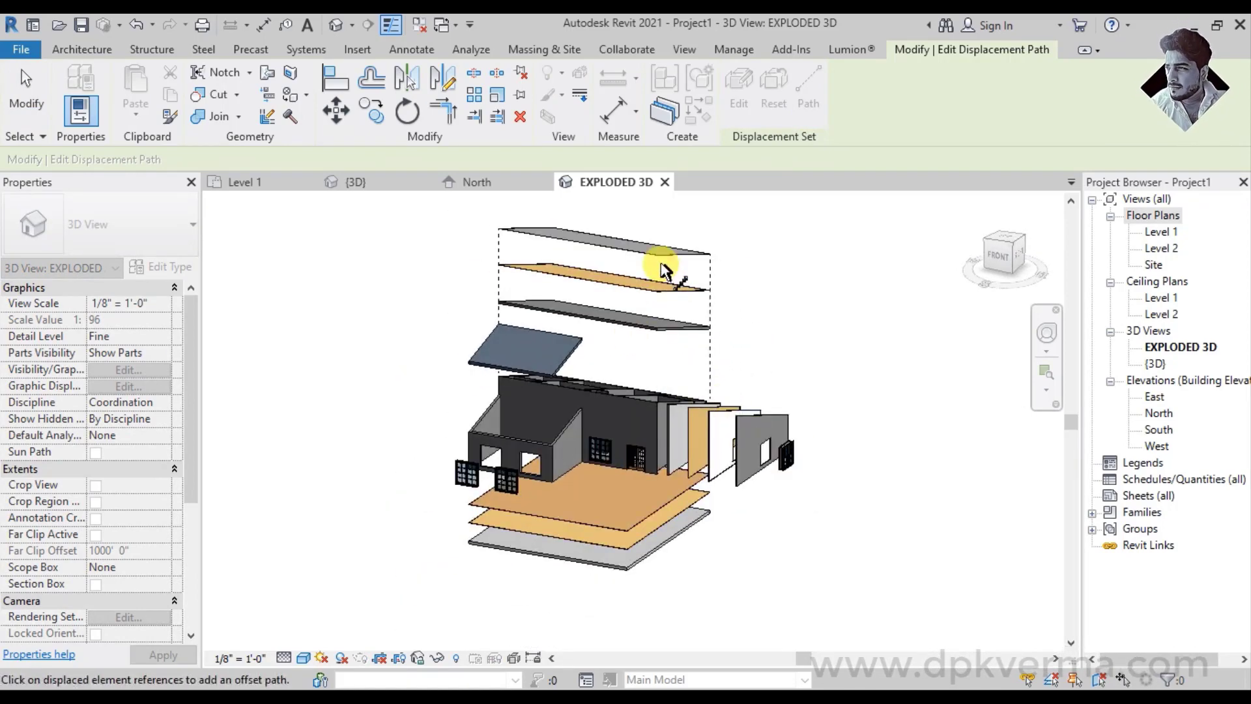
{"action": "middle_click_drag", "start_coordinate": [801, 388], "coordinate": [488, 414], "text": "shift"}
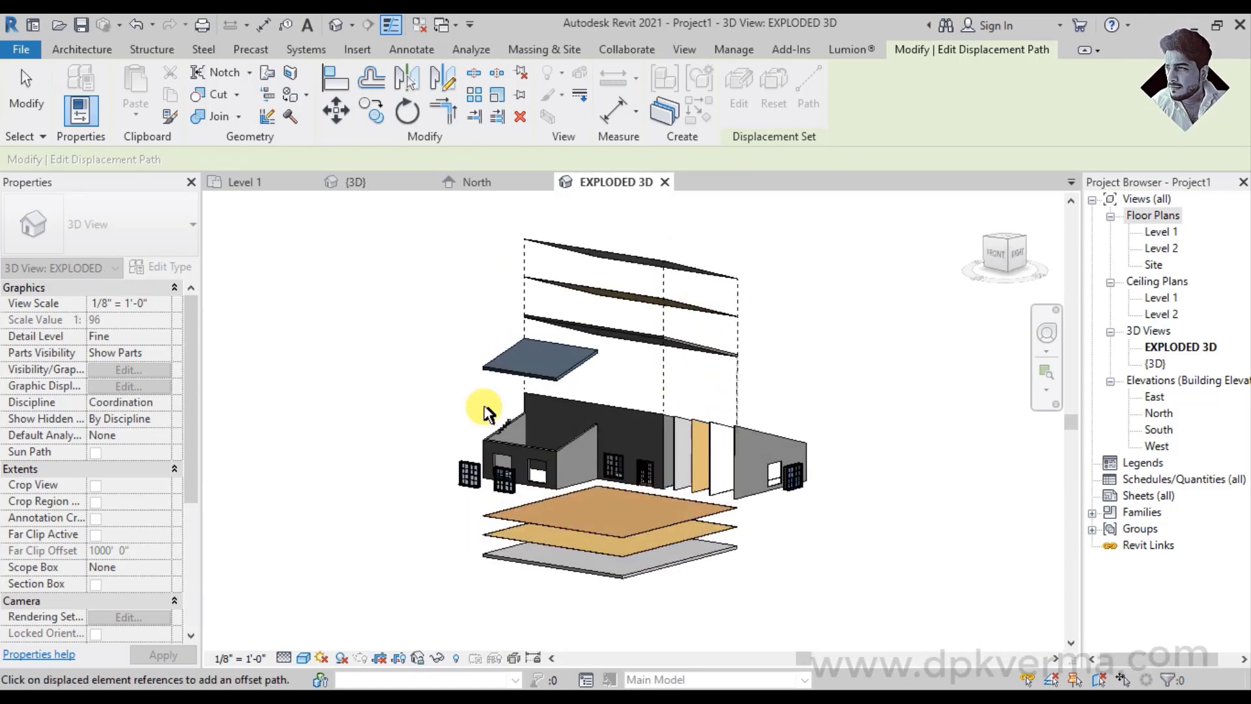
{"action": "left_click", "coordinate": [553, 379]}
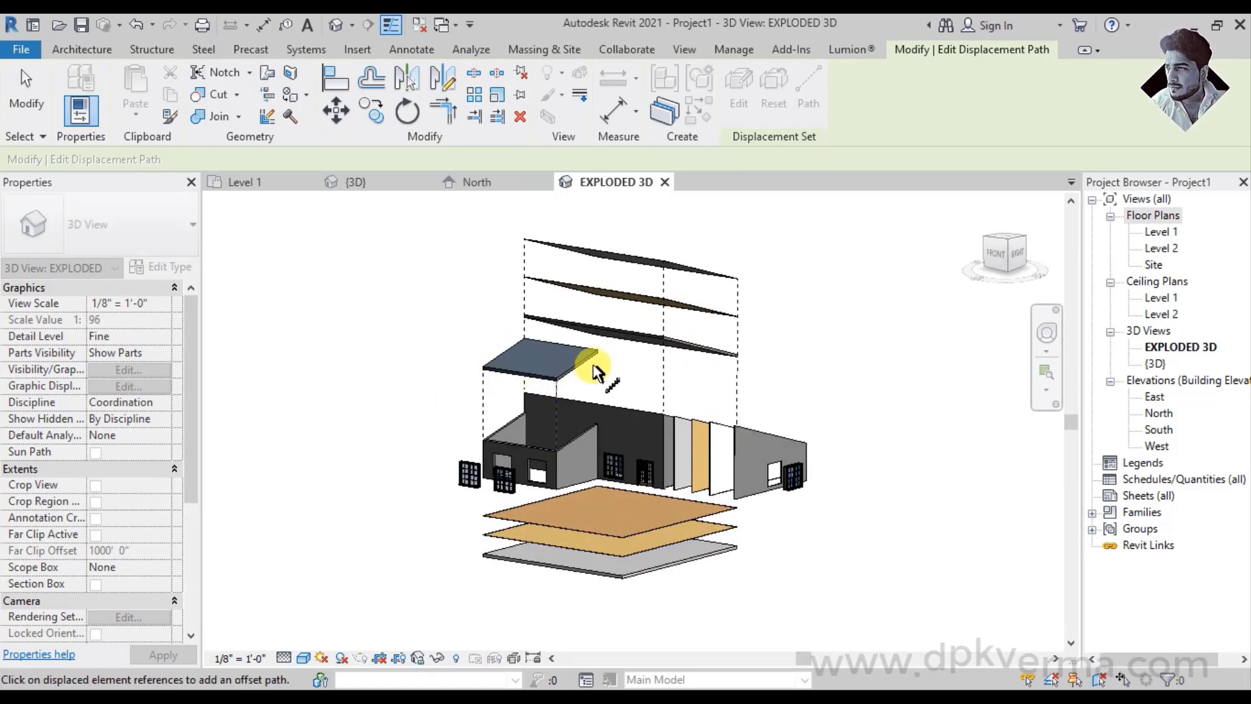
{"action": "left_click", "coordinate": [597, 353]}
{"action": "scroll", "coordinate": [571, 479], "scroll_direction": "up", "scroll_amount": 1}
{"action": "scroll", "coordinate": [523, 464], "scroll_direction": "up", "scroll_amount": 3}
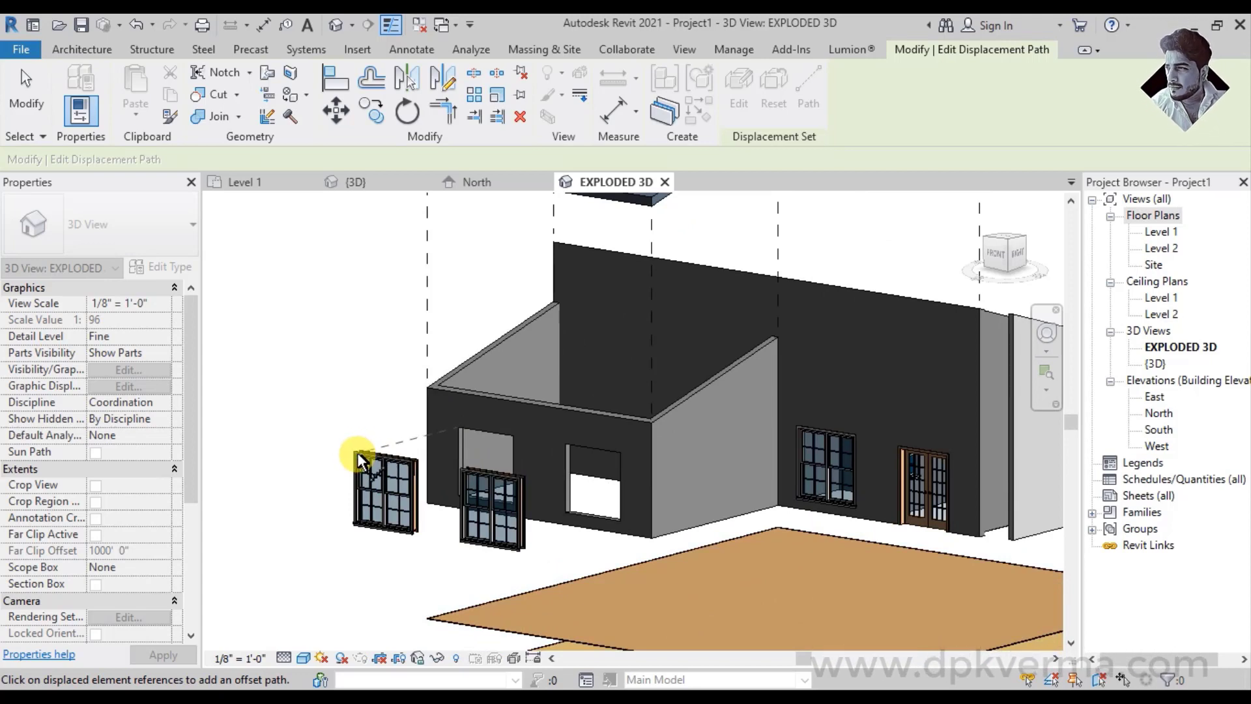
Add path lines from the left, middle and right windows' corners
{"action": "left_click", "coordinate": [417, 464]}
{"action": "left_click", "coordinate": [460, 471]}
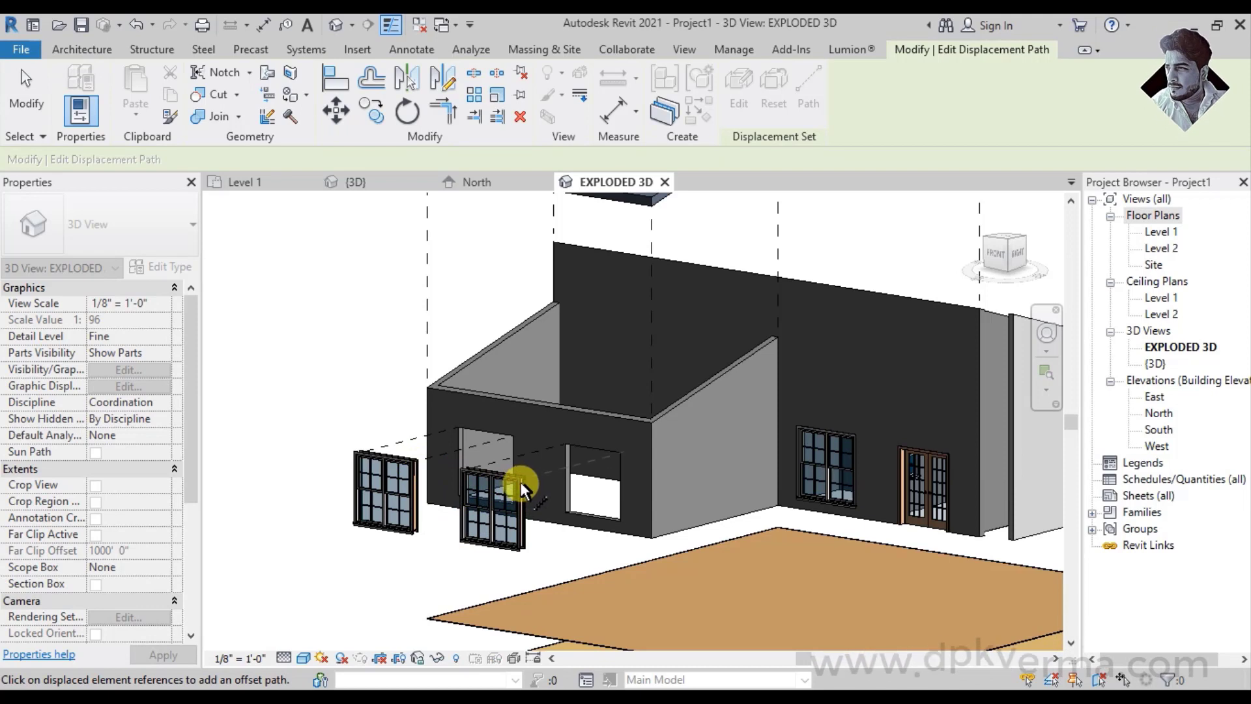
{"action": "left_click", "coordinate": [413, 533]}
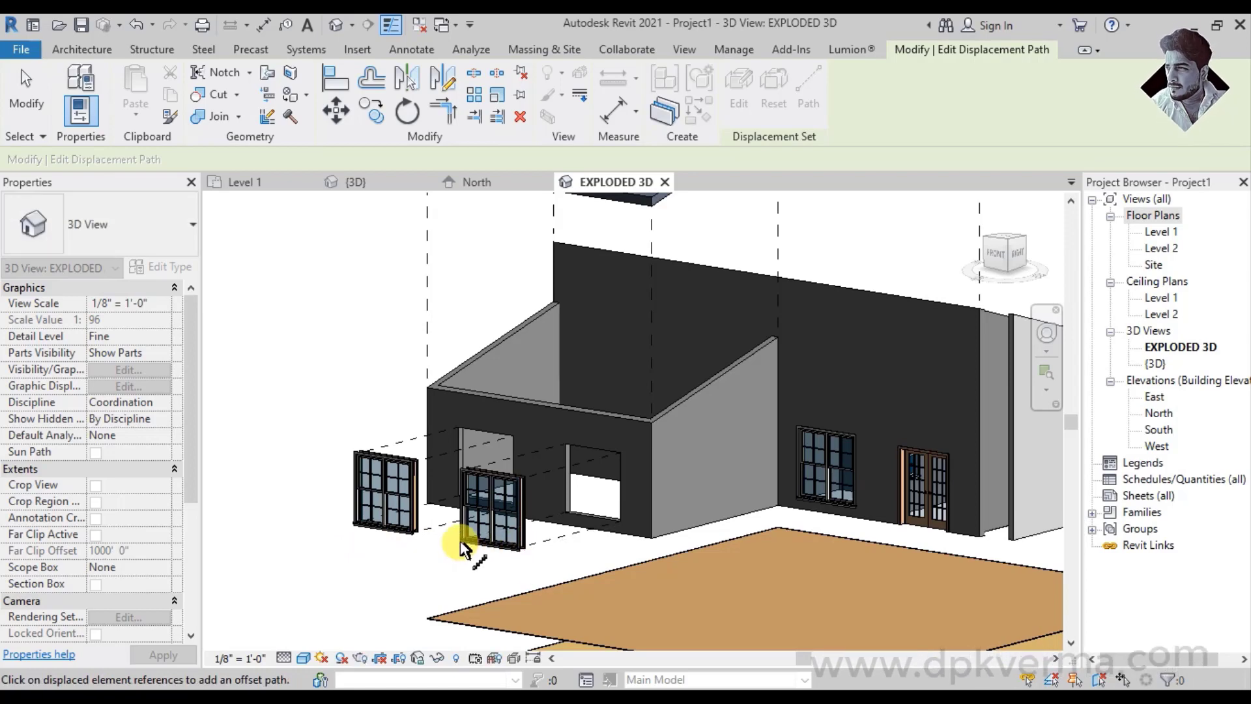
{"action": "middle_click_drag", "start_coordinate": [677, 577], "coordinate": [537, 479]}
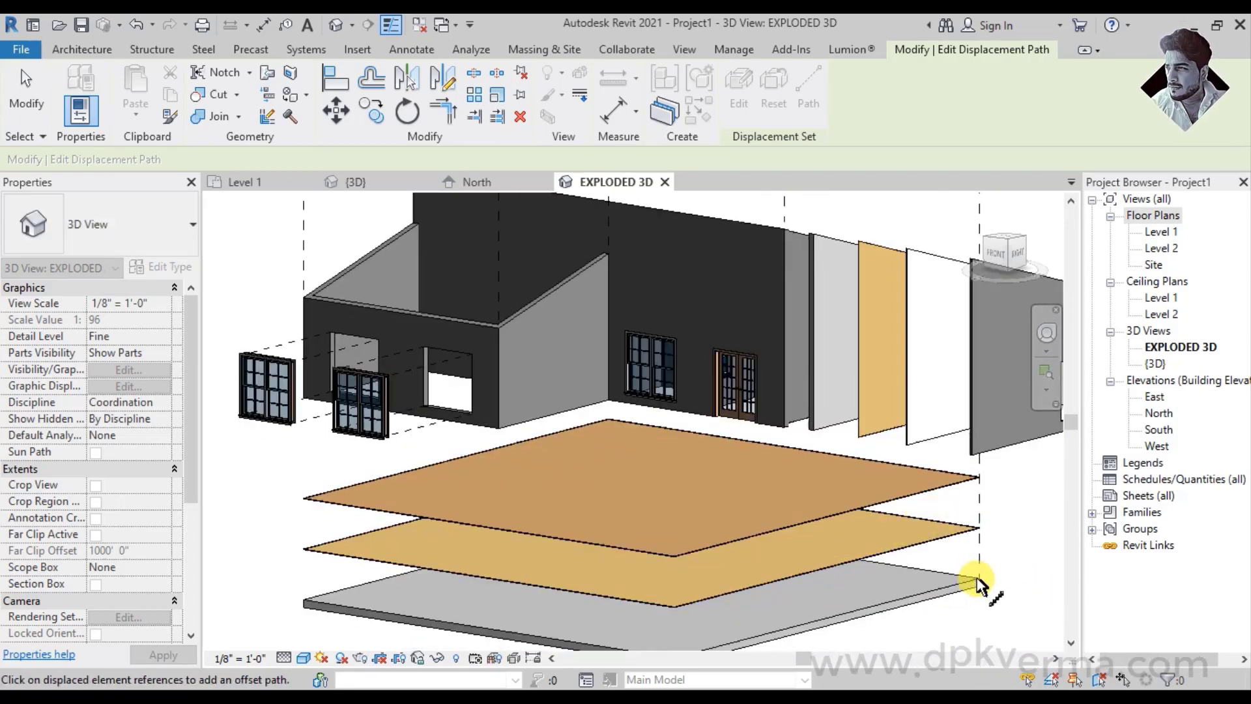
{"action": "middle_click_drag", "start_coordinate": [702, 547], "coordinate": [684, 469]}
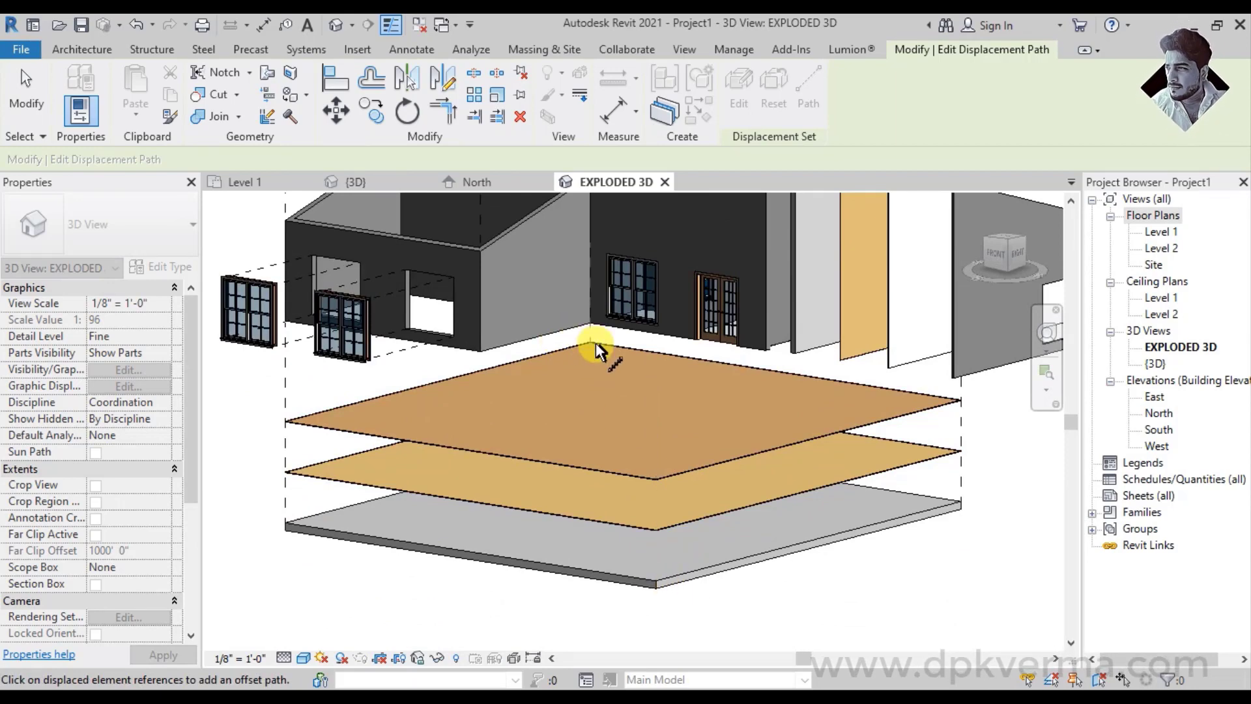
{"action": "mouse_move", "coordinate": [650, 408]}
{"action": "middle_mouse_down", "text": "shift"}
{"action": "mouse_move", "coordinate": [805, 450]}
{"action": "mouse_move", "coordinate": [942, 405]}
{"action": "mouse_move", "coordinate": [886, 372]}
{"action": "middle_mouse_up", "text": "shift"}
{"action": "scroll", "coordinate": [886, 372], "scroll_direction": "up", "scroll_amount": 3}
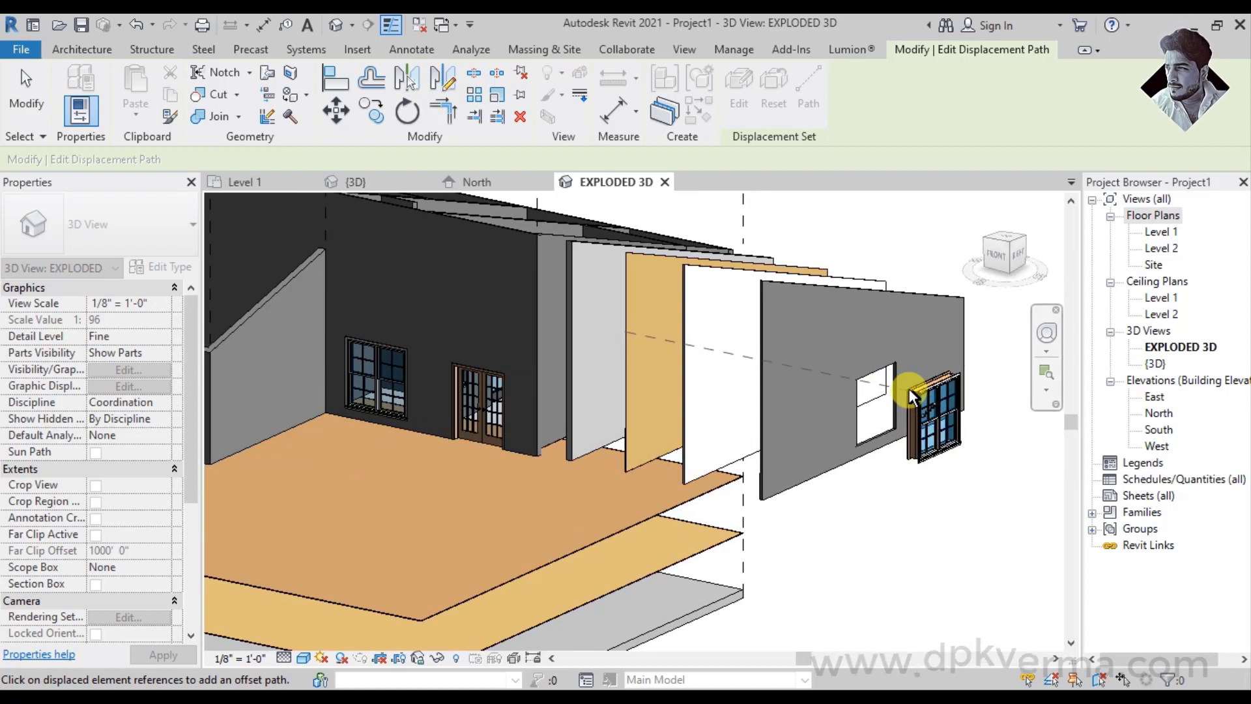
{"action": "left_click", "coordinate": [908, 456]}
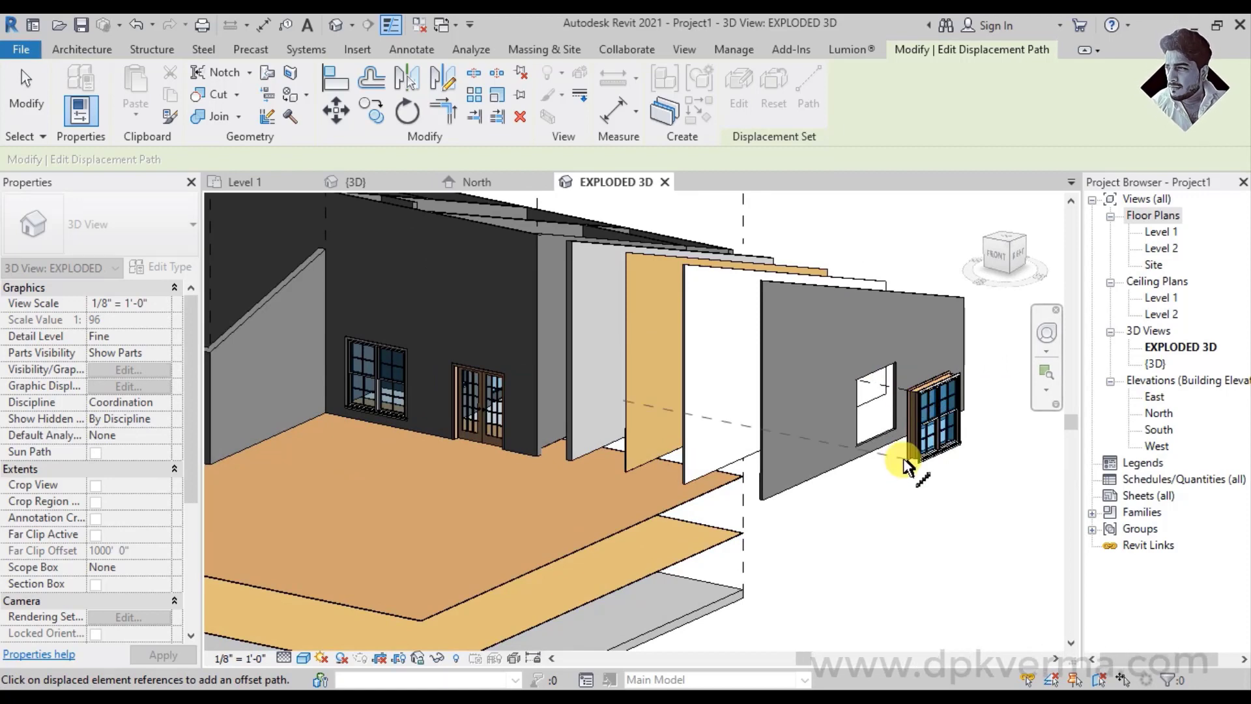
{"action": "left_click", "coordinate": [948, 370]}
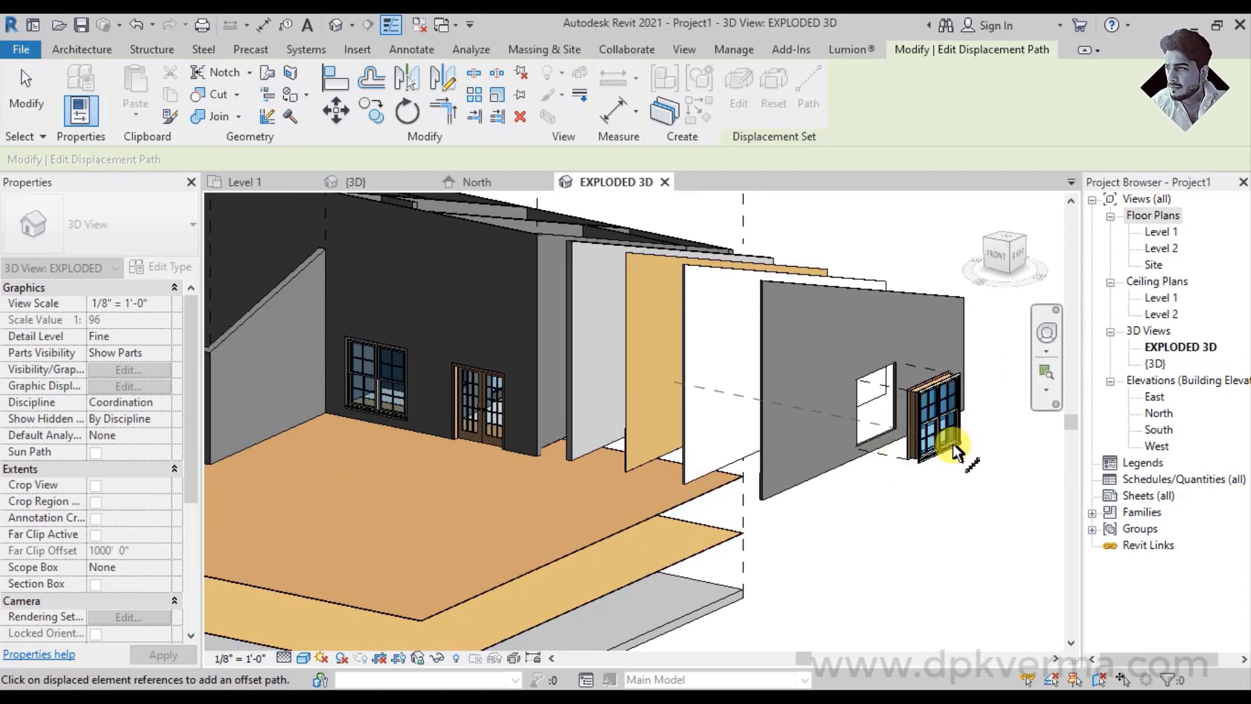
Orbit to review the path lines, then open the Level 1 floor plan
{"action": "scroll", "coordinate": [840, 442], "scroll_direction": "down", "scroll_amount": 2}
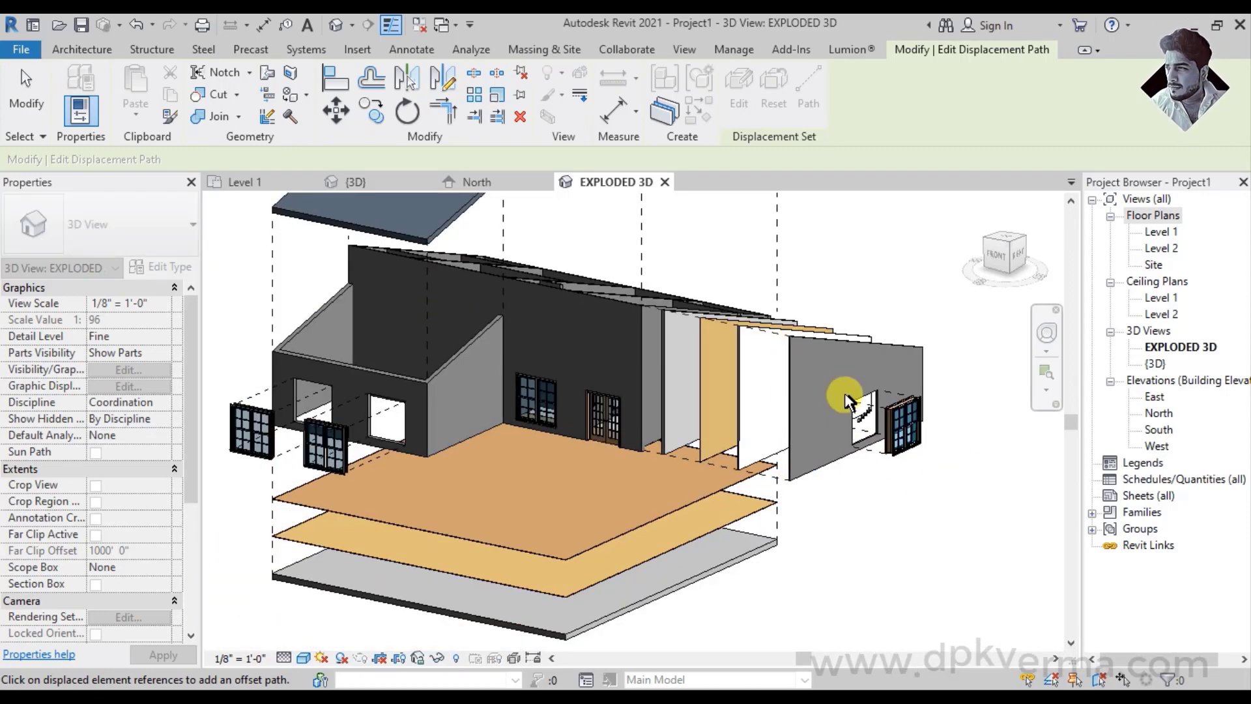
{"action": "scroll", "coordinate": [929, 391], "scroll_direction": "down", "scroll_amount": 2}
{"action": "mouse_move", "coordinate": [888, 460]}
{"action": "middle_mouse_down", "text": "shift"}
{"action": "mouse_move", "coordinate": [768, 502]}
{"action": "mouse_move", "coordinate": [845, 446]}
{"action": "mouse_move", "coordinate": [686, 478]}
{"action": "middle_mouse_up", "text": "shift"}
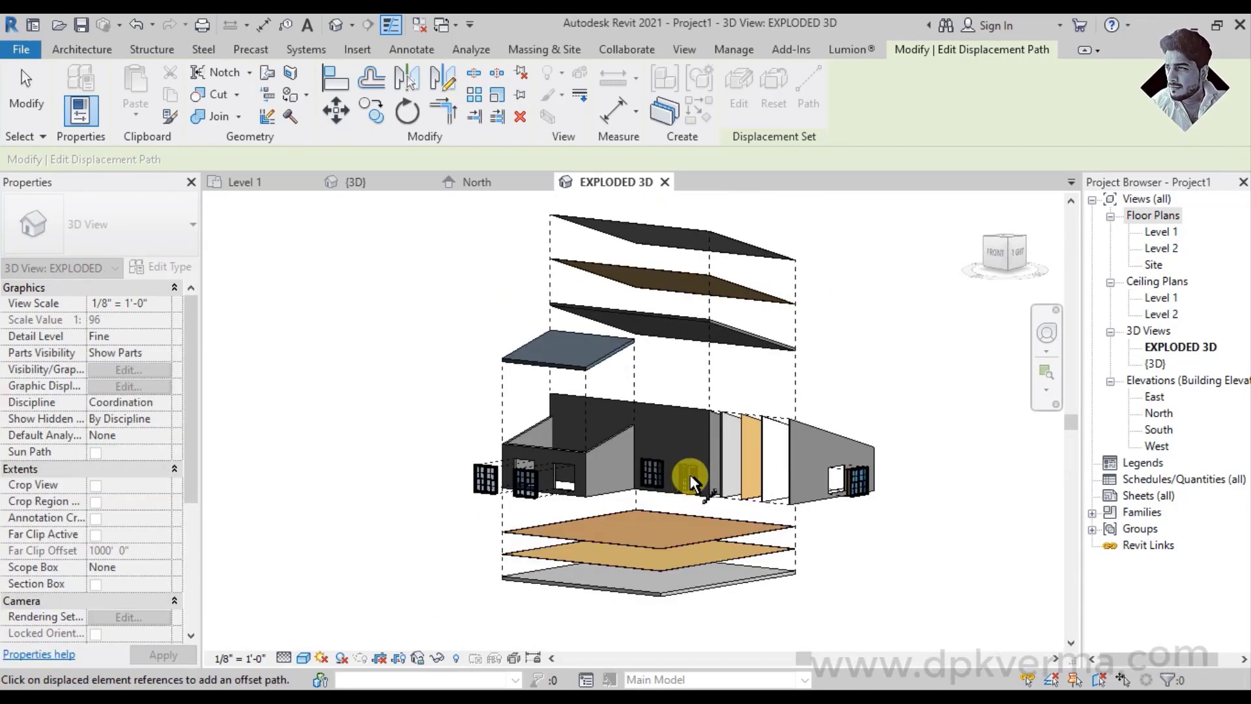
{"action": "mouse_move", "coordinate": [744, 495]}
{"action": "middle_mouse_down", "text": "shift"}
{"action": "mouse_move", "coordinate": [899, 400]}
{"action": "mouse_move", "coordinate": [788, 400]}
{"action": "mouse_move", "coordinate": [731, 536]}
{"action": "mouse_move", "coordinate": [740, 499]}
{"action": "mouse_move", "coordinate": [630, 521]}
{"action": "mouse_move", "coordinate": [647, 506]}
{"action": "middle_mouse_up", "text": "shift"}
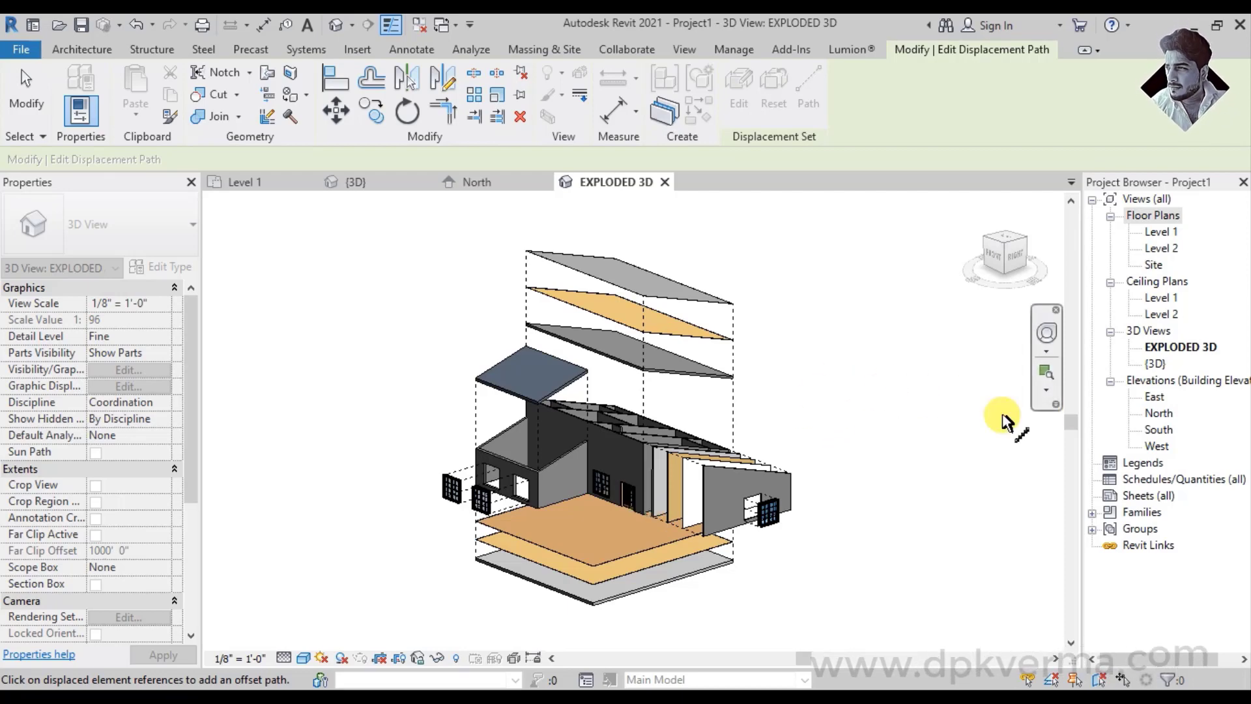
{"action": "double_click", "coordinate": [1156, 231]}
{"action": "scroll", "coordinate": [693, 354], "scroll_direction": "down", "scroll_amount": 3}
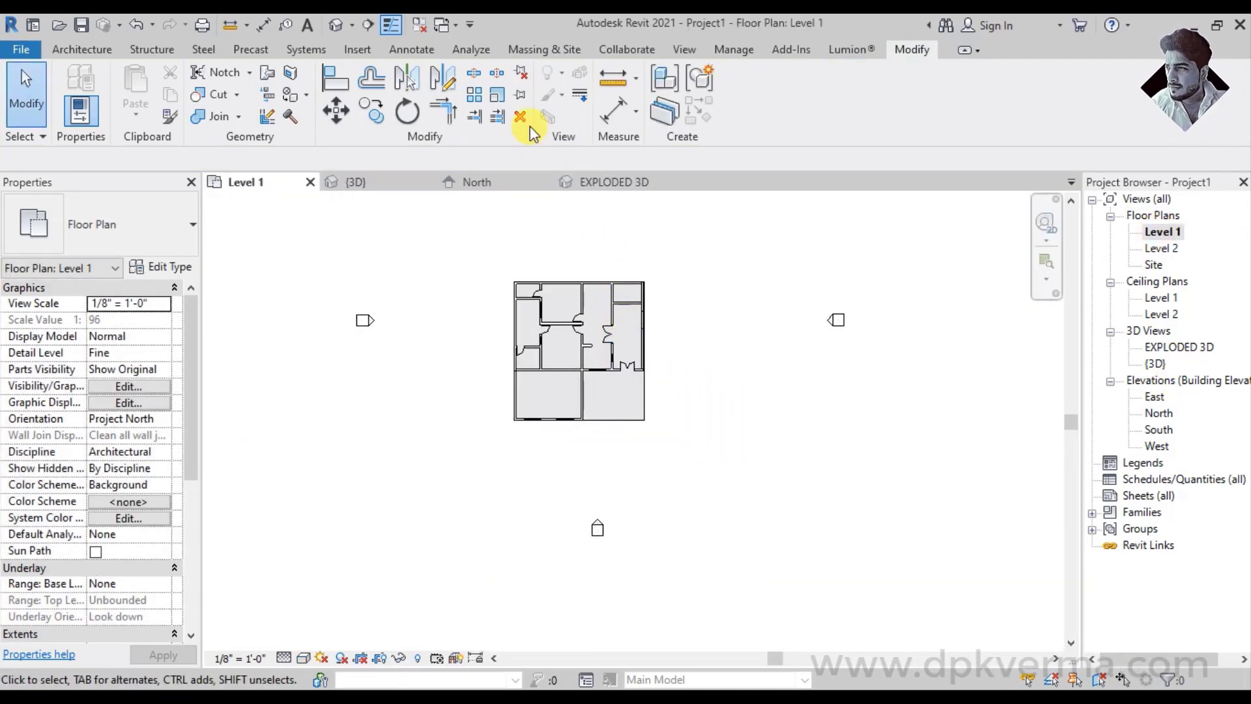
Create a perspective camera view looking from the lower right of the Level 1 plan
{"action": "left_click", "coordinate": [531, 57]}
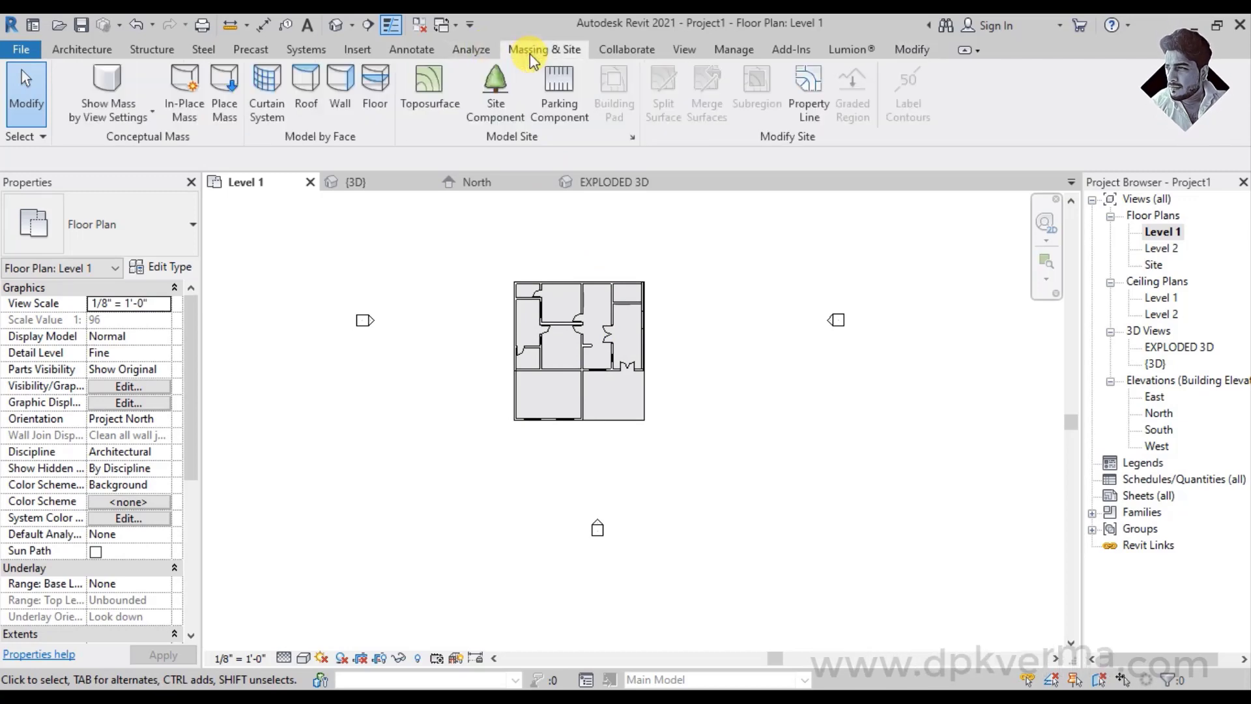
{"action": "left_click", "coordinate": [684, 52]}
{"action": "left_click", "coordinate": [521, 113]}
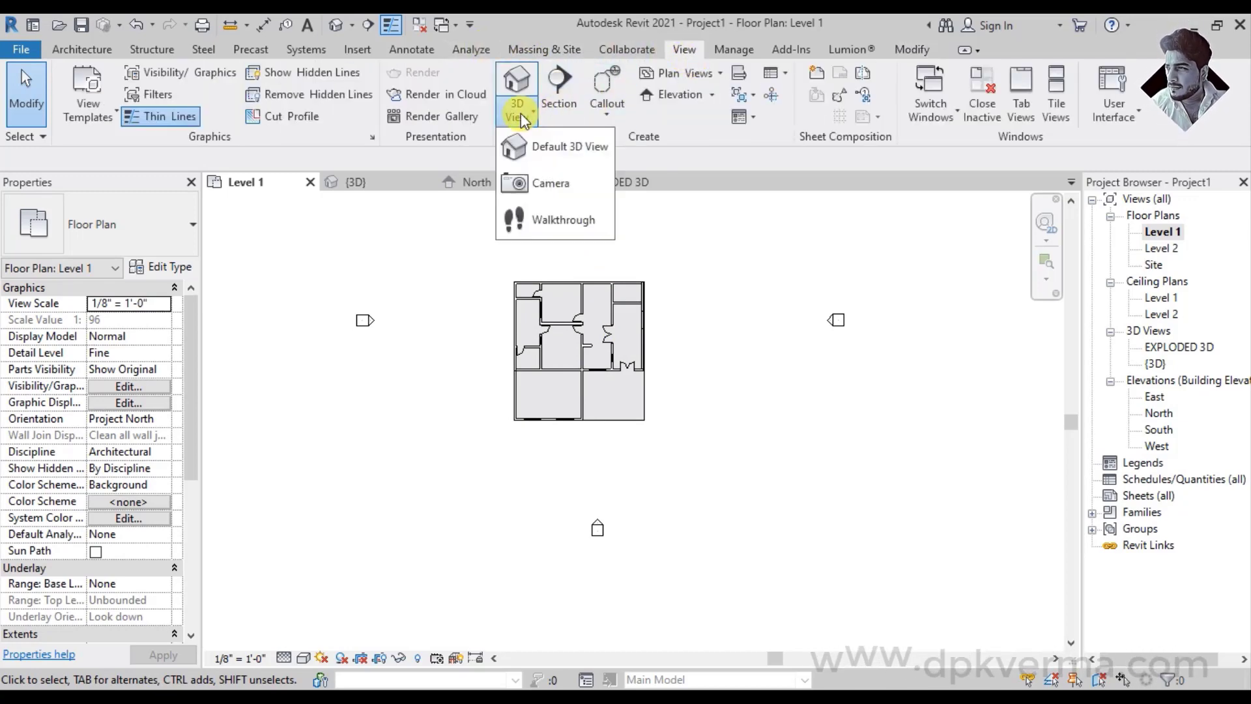
{"action": "left_click", "coordinate": [541, 185]}
{"action": "scroll", "coordinate": [655, 373], "scroll_direction": "down", "scroll_amount": 2}
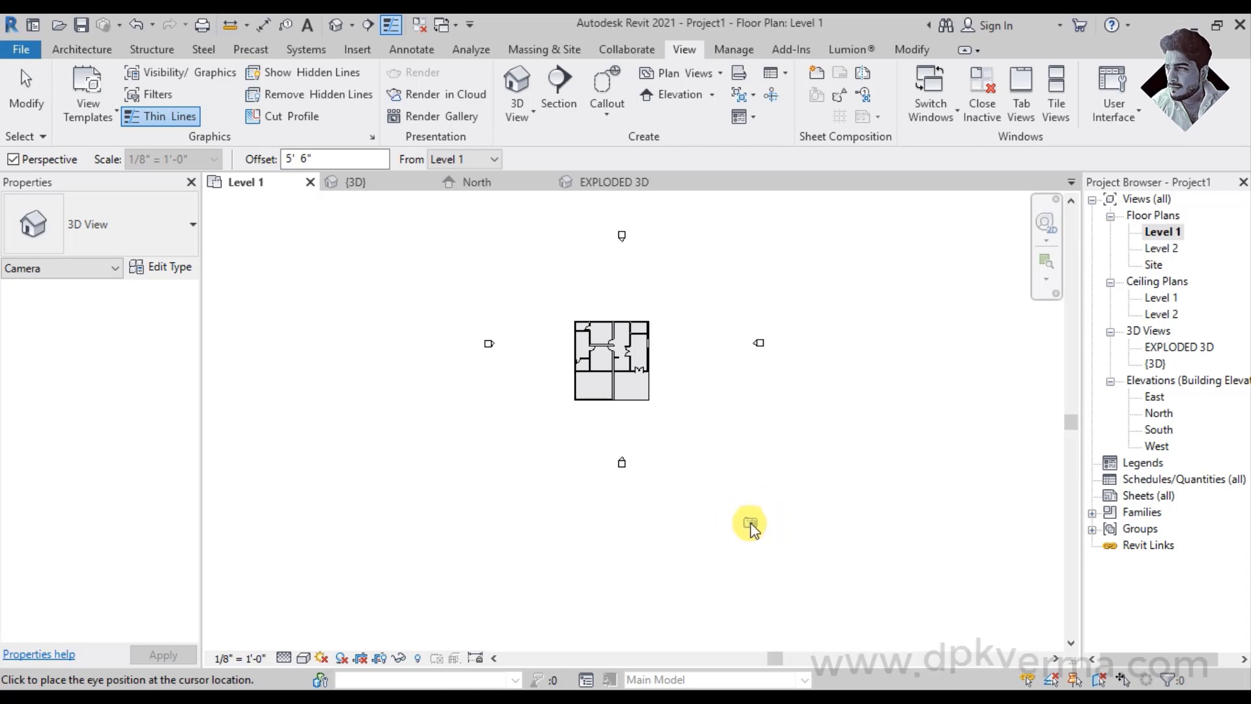
{"action": "left_click", "coordinate": [758, 518]}
{"action": "left_click", "coordinate": [552, 277]}
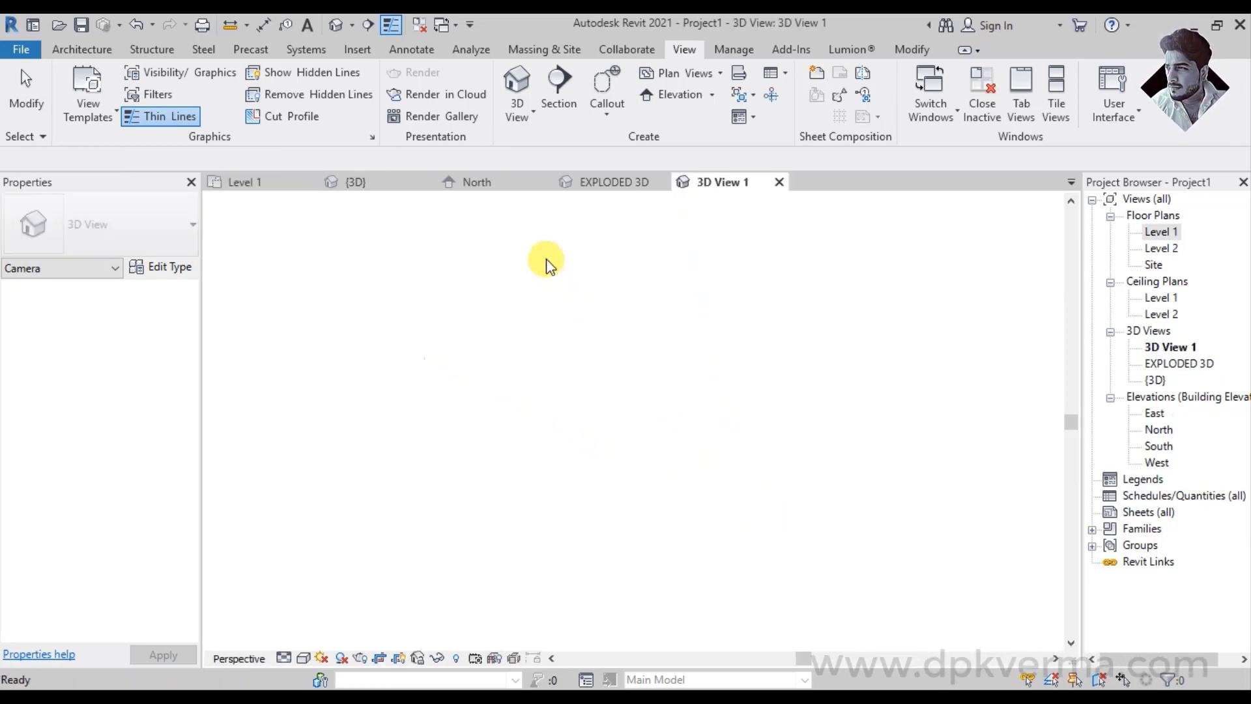
{"action": "scroll", "coordinate": [593, 346], "scroll_direction": "down", "scroll_amount": 2}
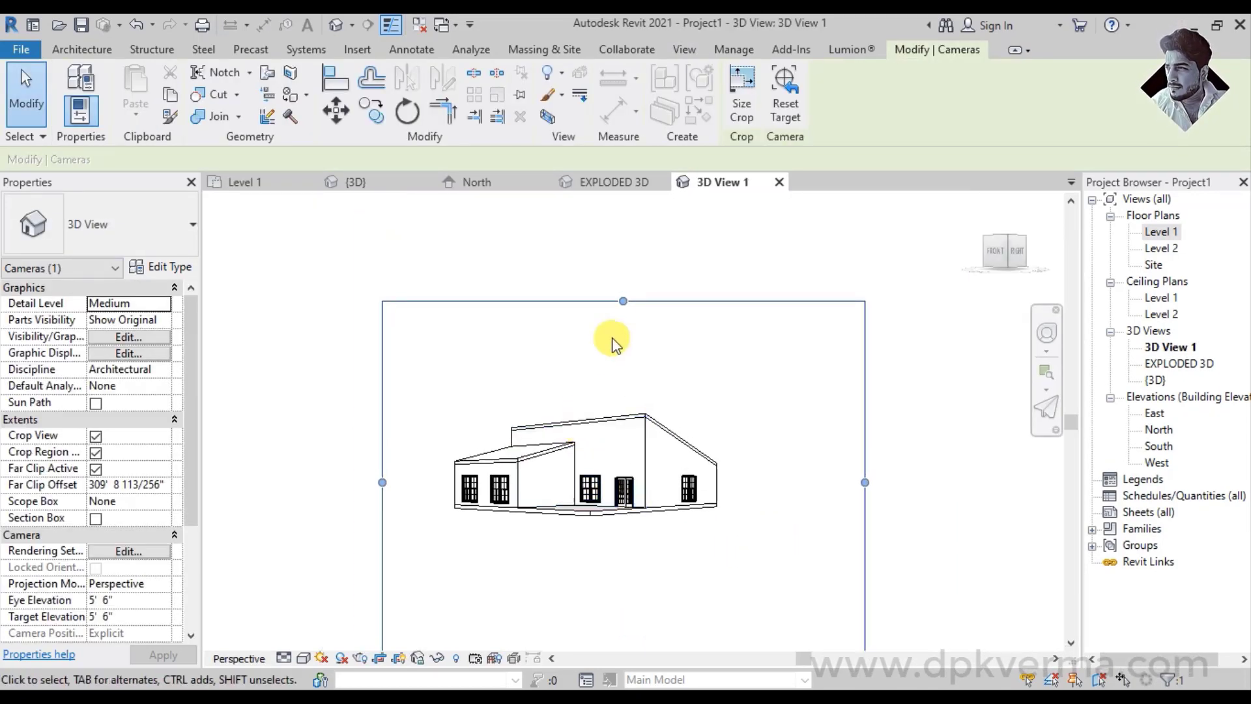
Widen the 3D View 1 crop region around the whole house and select the upper roof
{"action": "left_click_drag", "start_coordinate": [623, 302], "coordinate": [623, 250]}
{"action": "left_click_drag", "start_coordinate": [383, 456], "coordinate": [339, 456]}
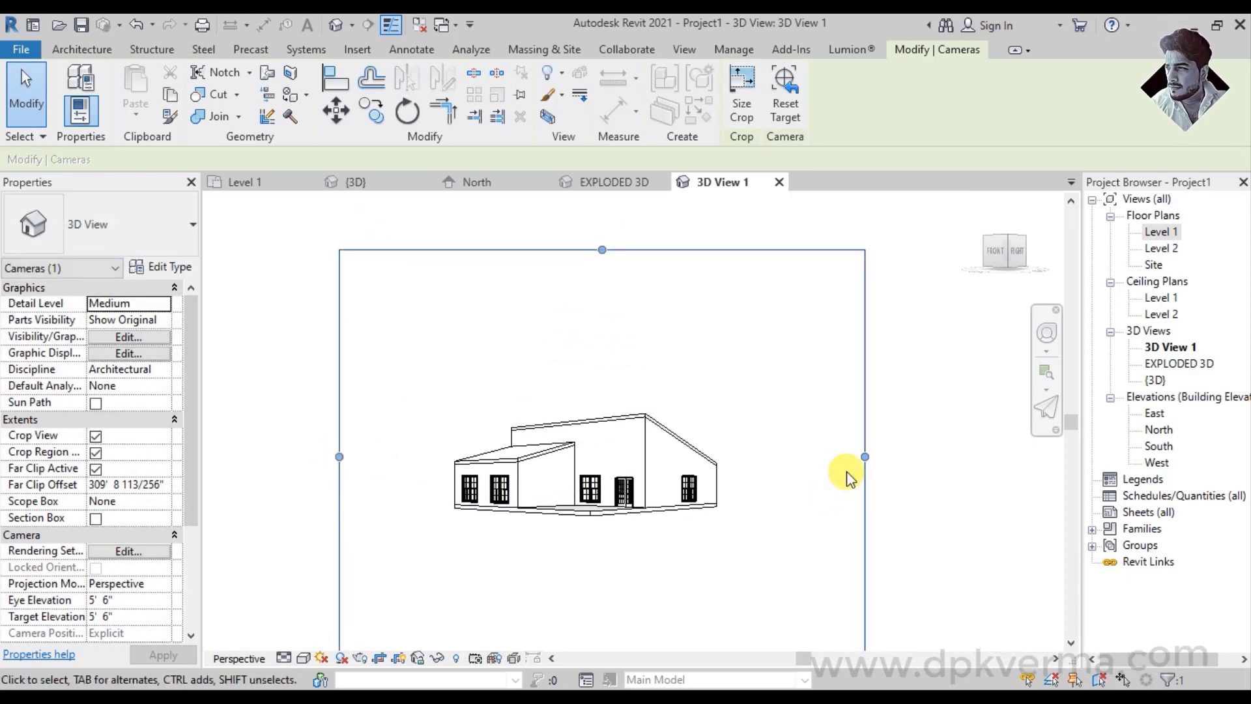
{"action": "left_click_drag", "start_coordinate": [865, 457], "coordinate": [892, 457]}
{"action": "mouse_move", "coordinate": [630, 505]}
{"action": "middle_mouse_down", "text": "shift"}
{"action": "mouse_move", "coordinate": [651, 456]}
{"action": "mouse_move", "coordinate": [625, 436]}
{"action": "mouse_move", "coordinate": [633, 365]}
{"action": "middle_mouse_up", "text": "shift"}
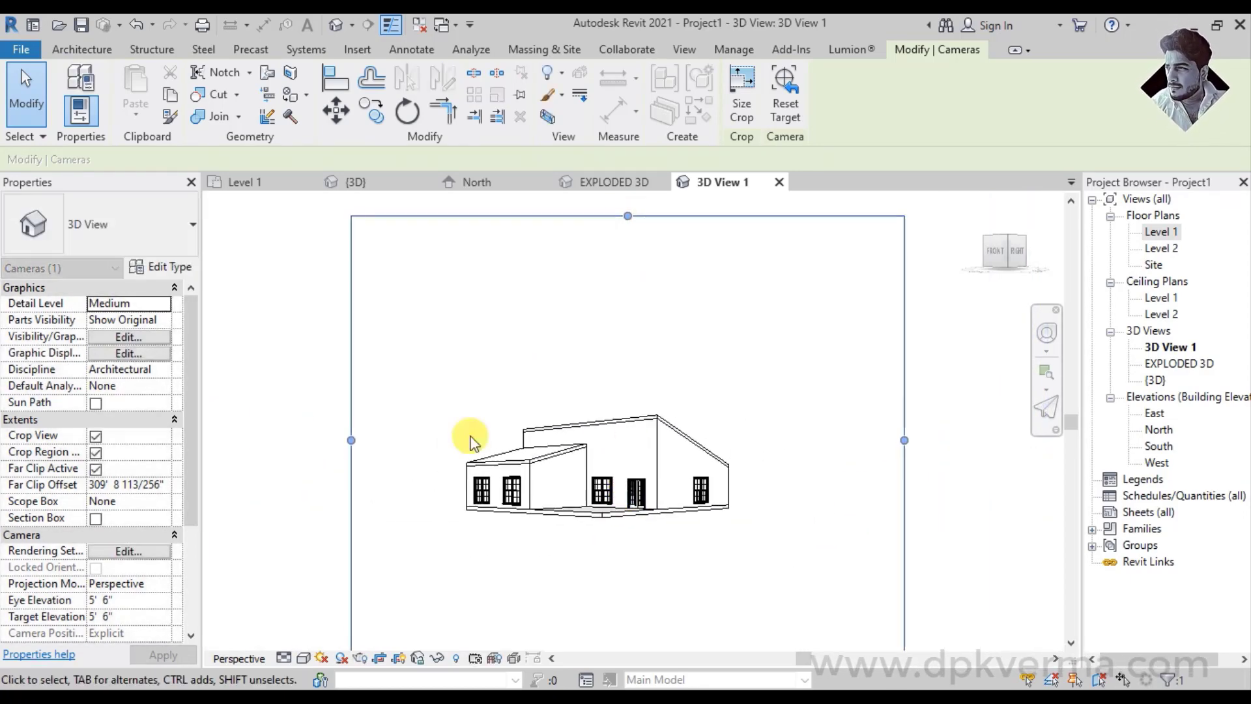
{"action": "left_click_drag", "start_coordinate": [351, 458], "coordinate": [296, 458]}
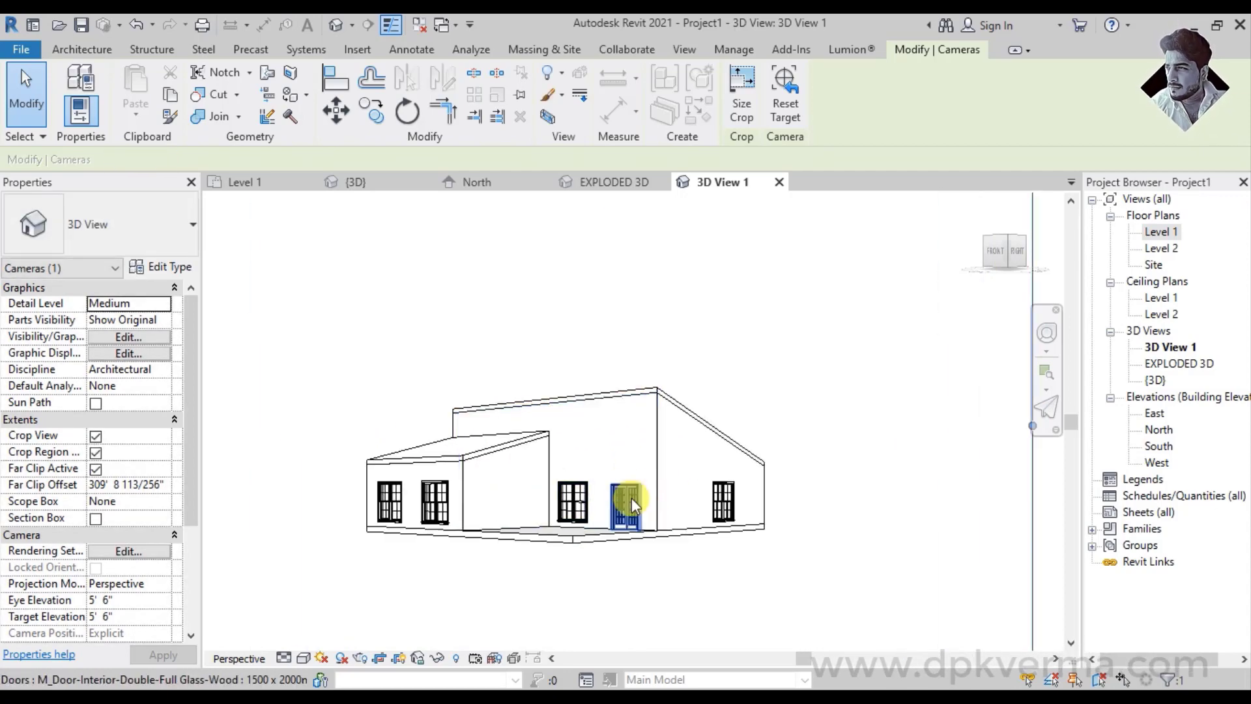
{"action": "left_click", "coordinate": [796, 358]}
{"action": "left_click", "coordinate": [687, 409]}
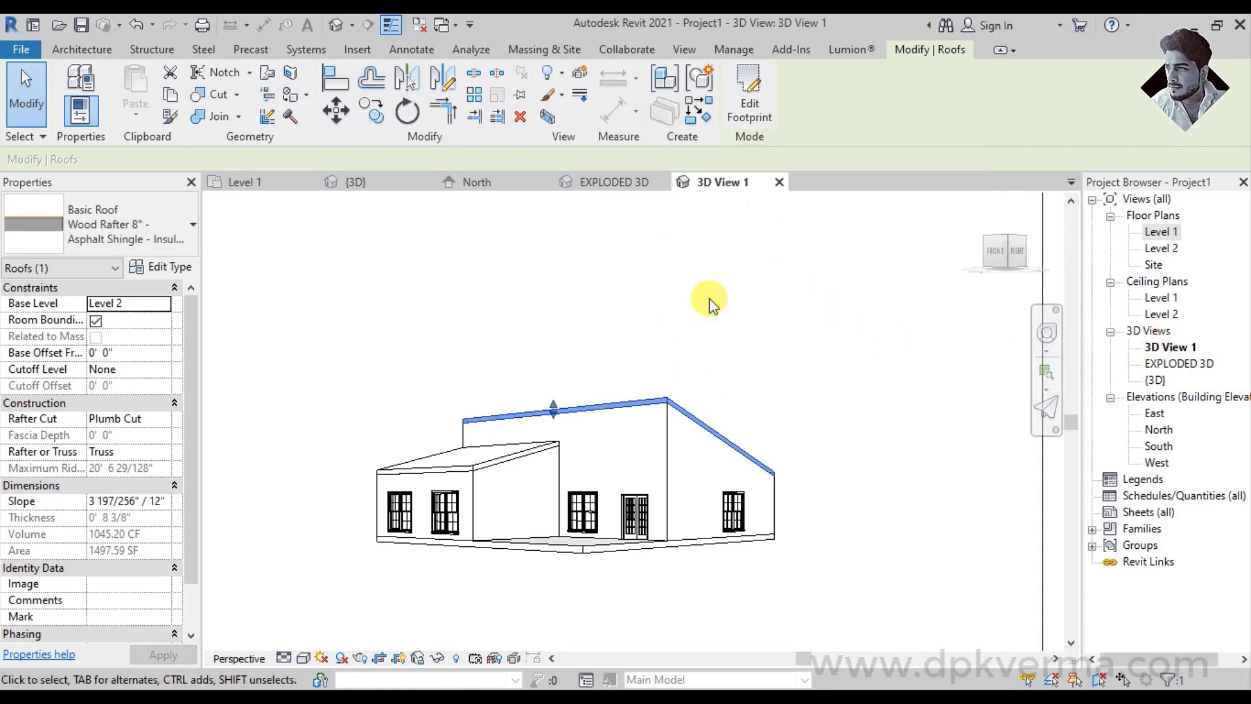
Lift both roofs above the house as one displacement set
{"action": "middle_click_drag", "start_coordinate": [710, 300], "coordinate": [736, 306]}
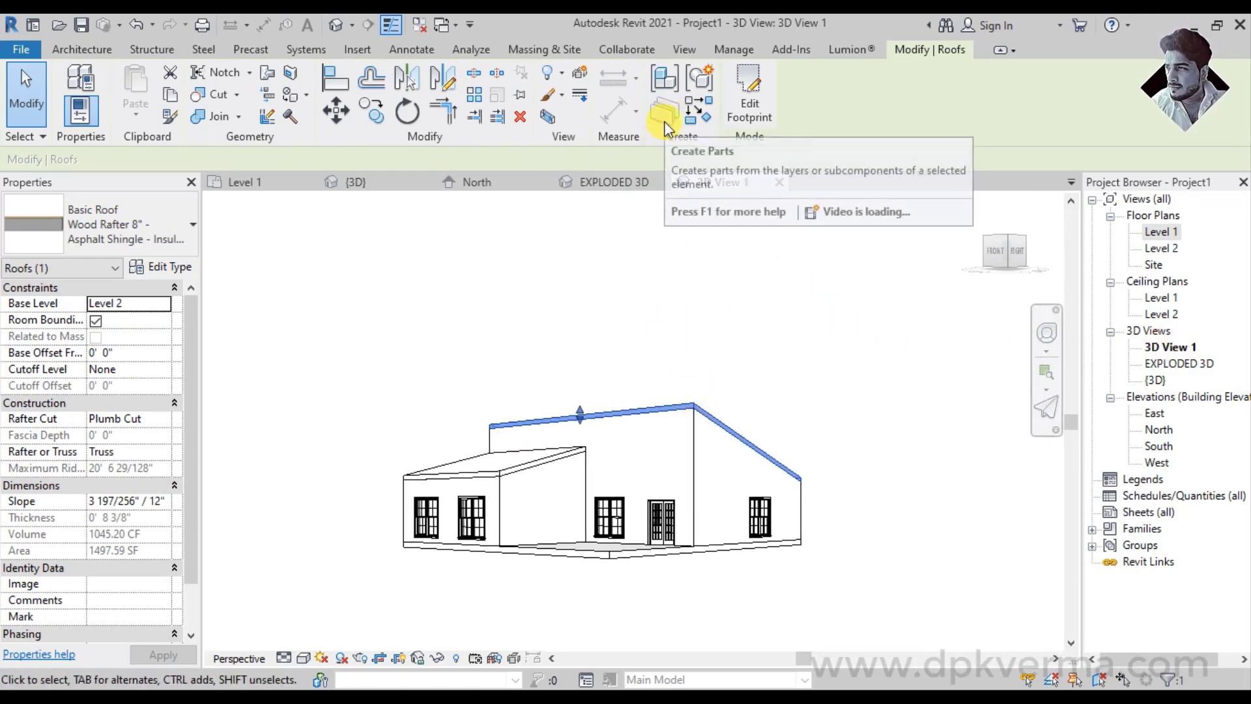
{"action": "left_click", "coordinate": [521, 466], "text": "ctrl"}
{"action": "left_click", "coordinate": [579, 80]}
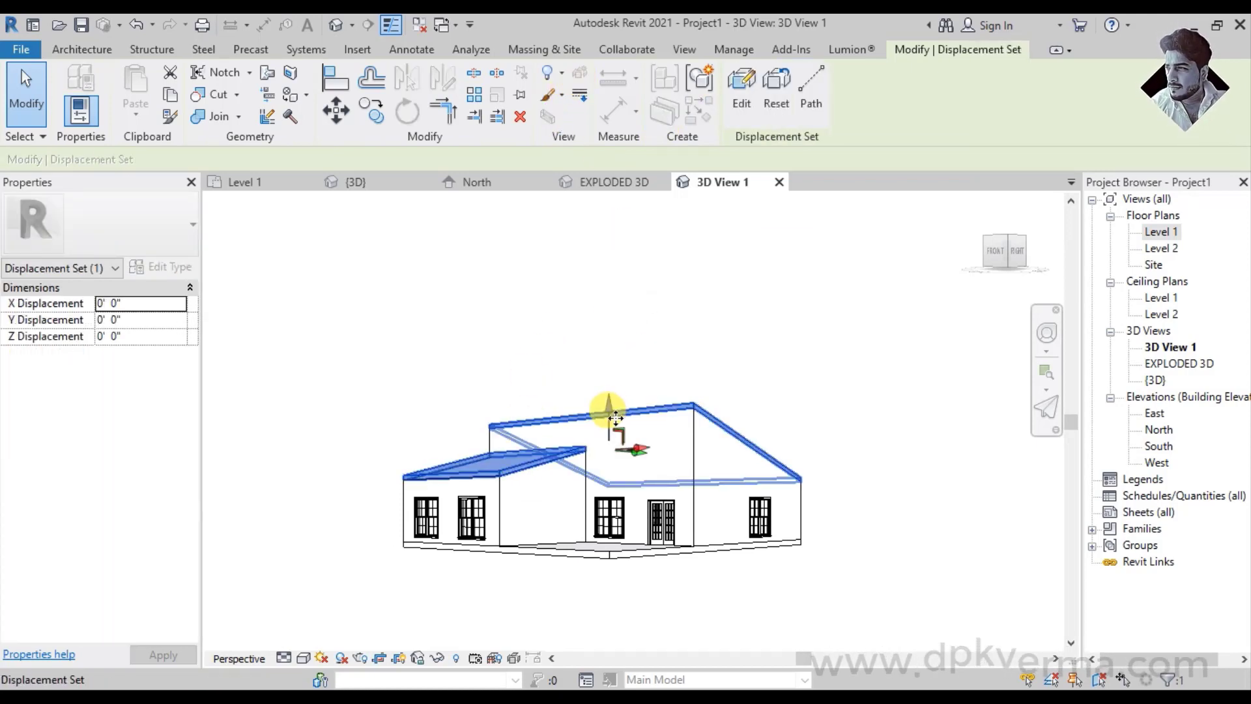
{"action": "mouse_move", "coordinate": [608, 413]}
{"action": "left_mouse_down"}
{"action": "mouse_move", "coordinate": [624, 334]}
{"action": "mouse_move", "coordinate": [614, 261]}
{"action": "left_mouse_up"}
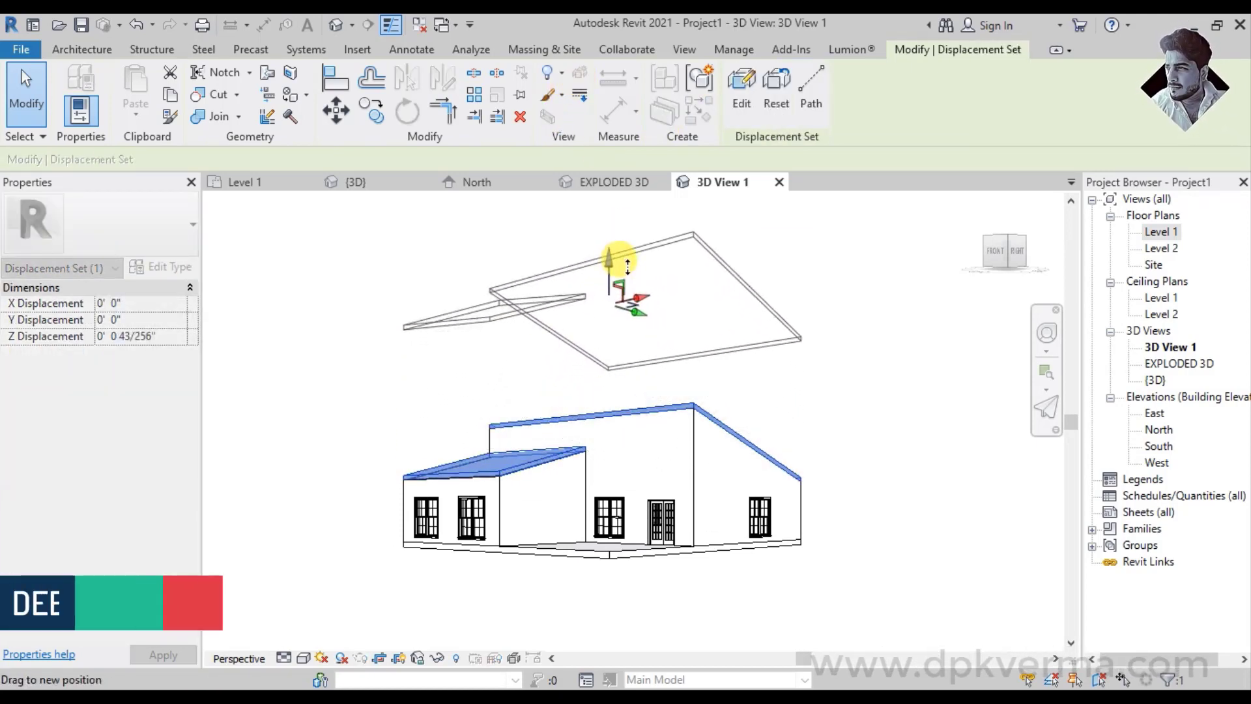
{"action": "left_click", "coordinate": [803, 417]}
Pull the two left windows out to the left and the right window out to the right
{"action": "left_click", "coordinate": [420, 520]}
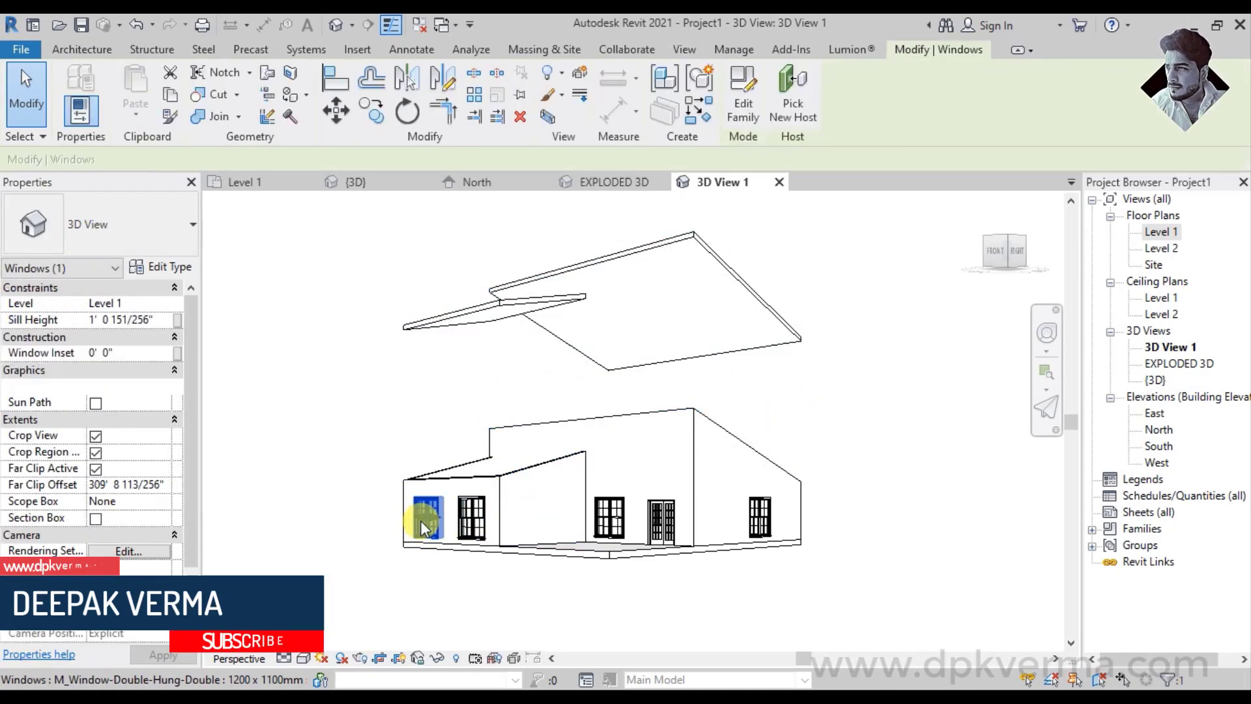
{"action": "left_click", "coordinate": [464, 514], "text": "ctrl"}
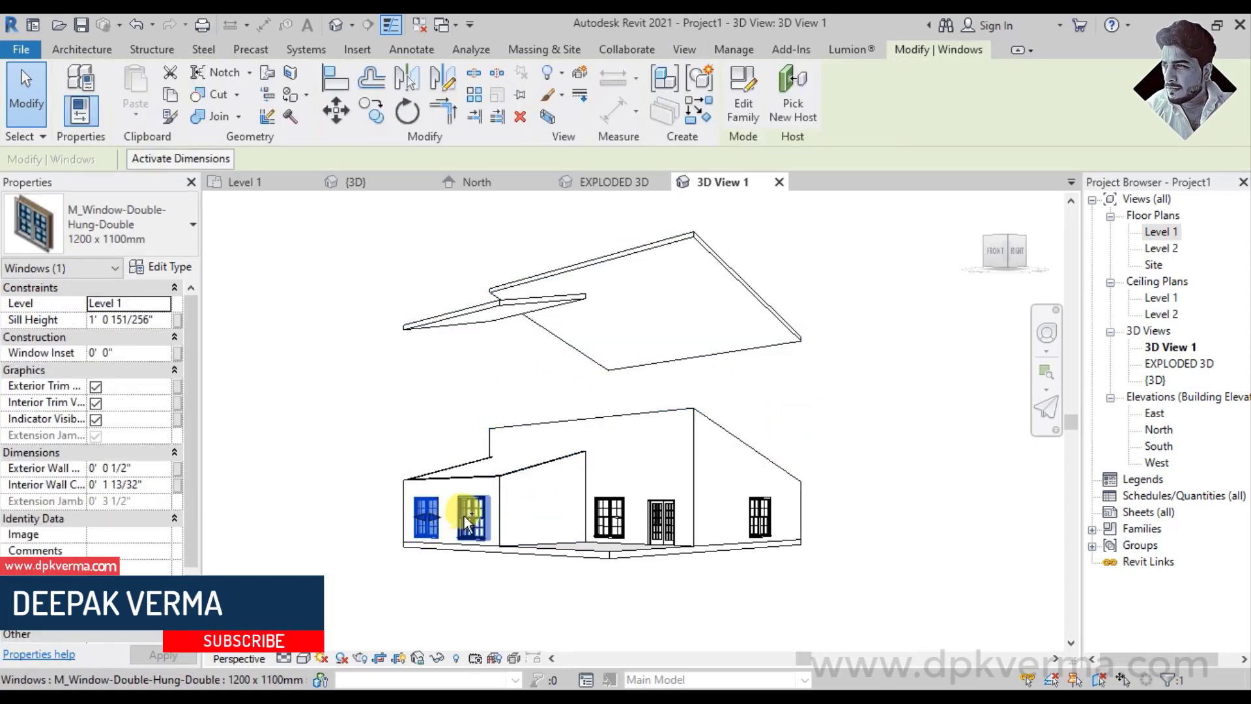
{"action": "left_click", "coordinate": [579, 79]}
{"action": "left_click_drag", "start_coordinate": [487, 518], "coordinate": [379, 519]}
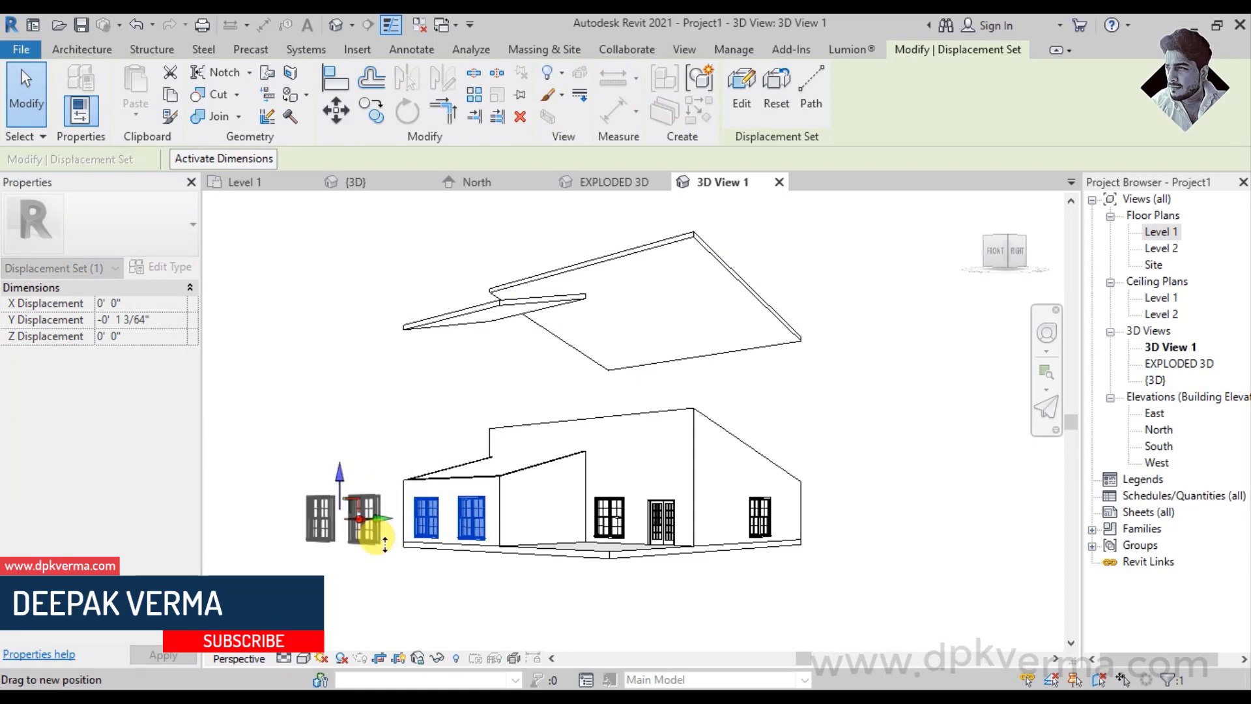
{"action": "left_click", "coordinate": [782, 540]}
{"action": "left_click", "coordinate": [761, 521]}
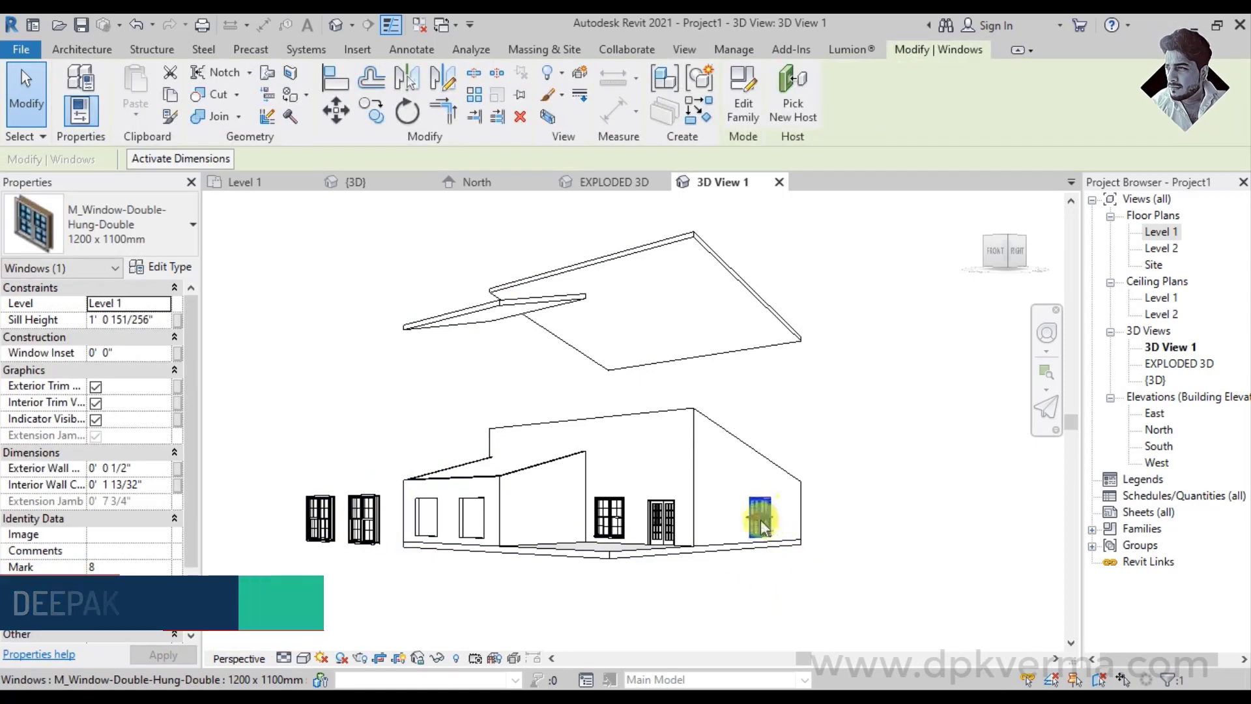
{"action": "left_click", "coordinate": [580, 77]}
{"action": "left_click_drag", "start_coordinate": [796, 515], "coordinate": [882, 564]}
Drop the floor slab below the house and select the roof set for path editing
{"action": "left_click", "coordinate": [608, 558]}
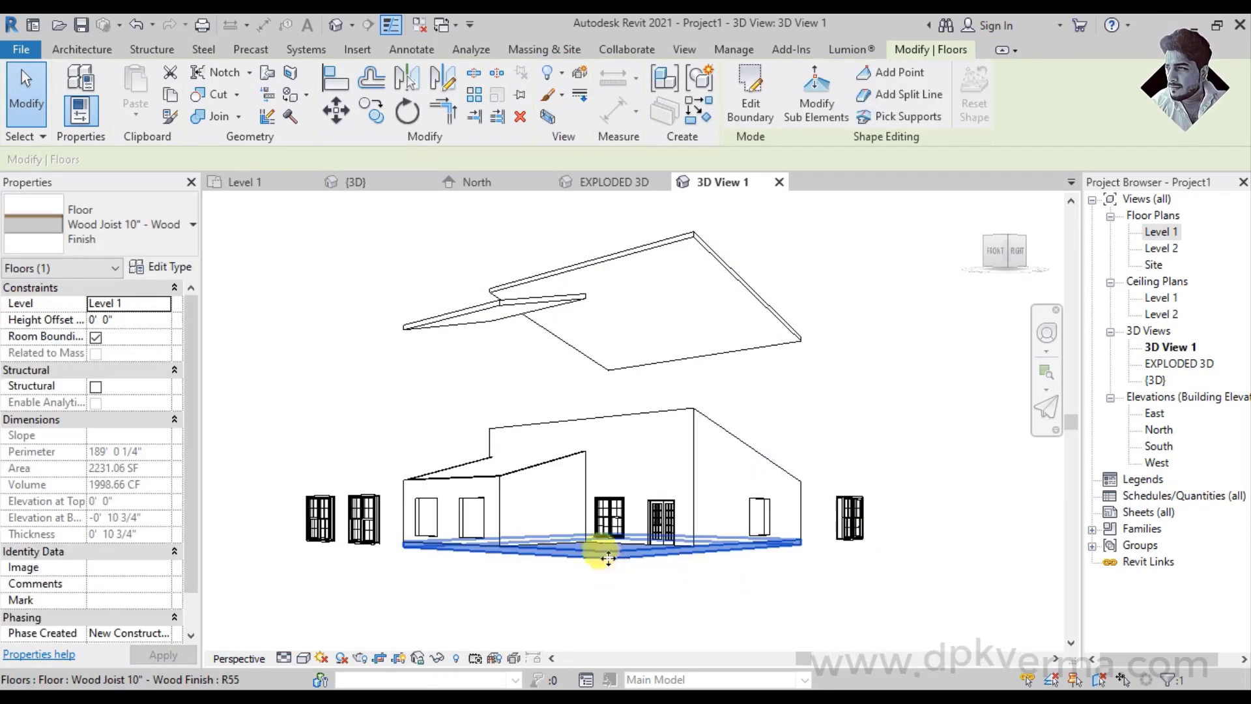
{"action": "left_click", "coordinate": [580, 76]}
{"action": "left_click_drag", "start_coordinate": [608, 502], "coordinate": [603, 579]}
{"action": "scroll", "coordinate": [667, 471], "scroll_direction": "down", "scroll_amount": 2}
{"action": "scroll", "coordinate": [652, 456], "scroll_direction": "down", "scroll_amount": 1}
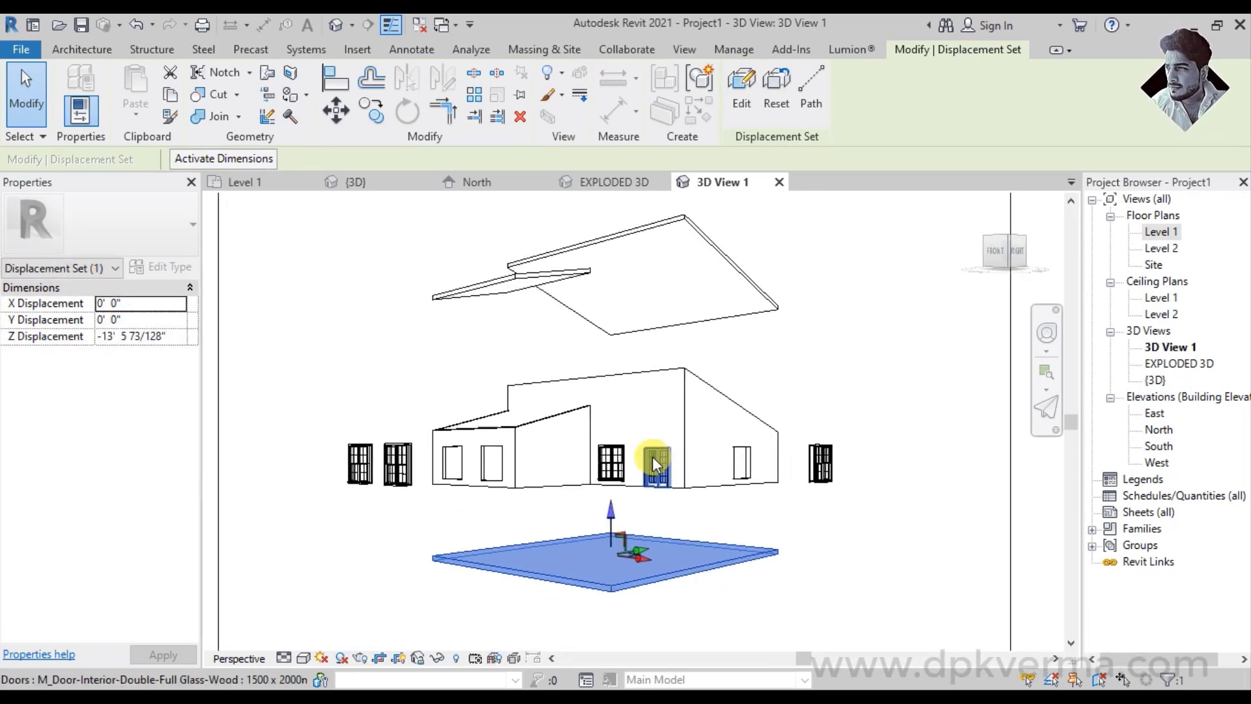
{"action": "left_click_drag", "start_coordinate": [610, 512], "coordinate": [602, 522]}
{"action": "left_click", "coordinate": [805, 530]}
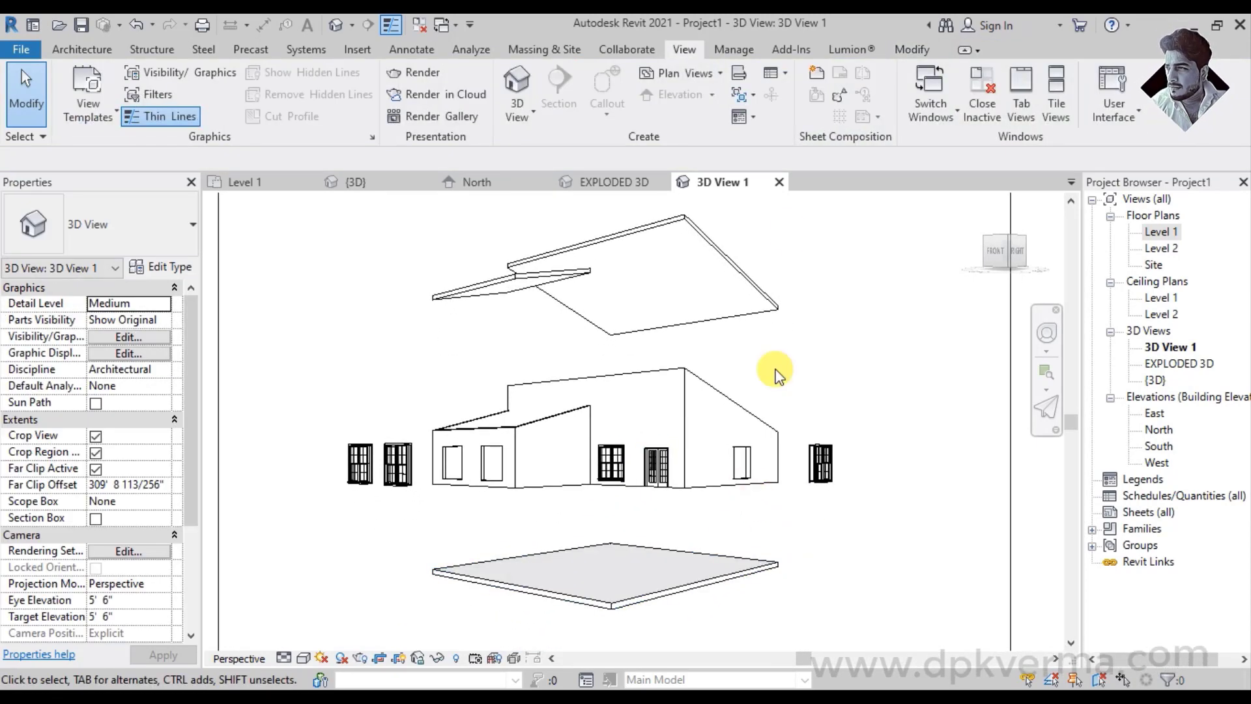
{"action": "left_click", "coordinate": [709, 235]}
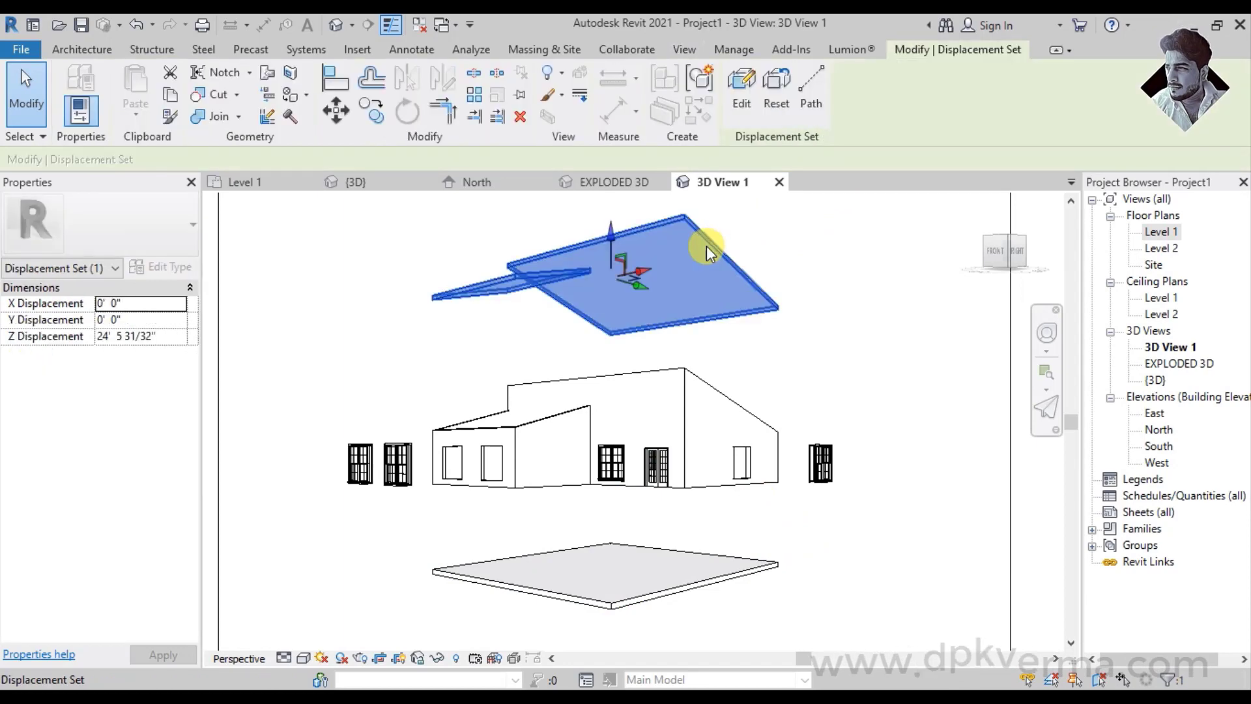
{"action": "left_click", "coordinate": [821, 94]}
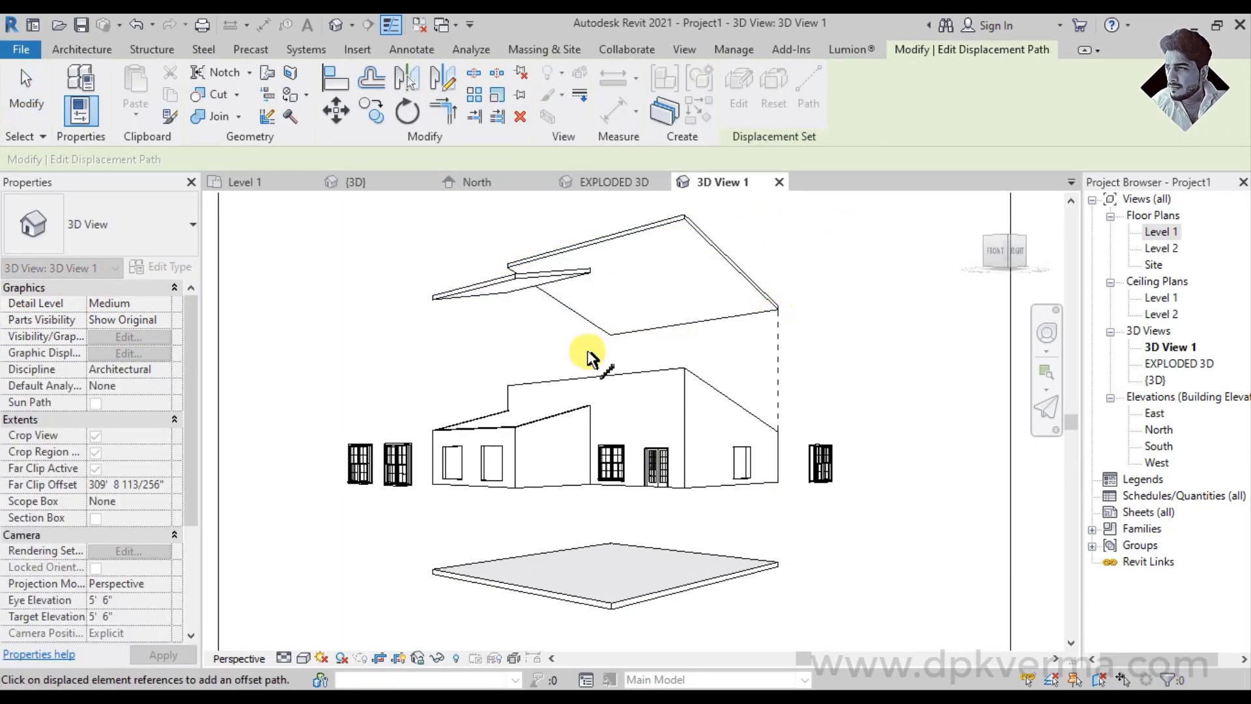
Add dashed path lines from four roof corners and the left windows
{"action": "left_click", "coordinate": [611, 335]}
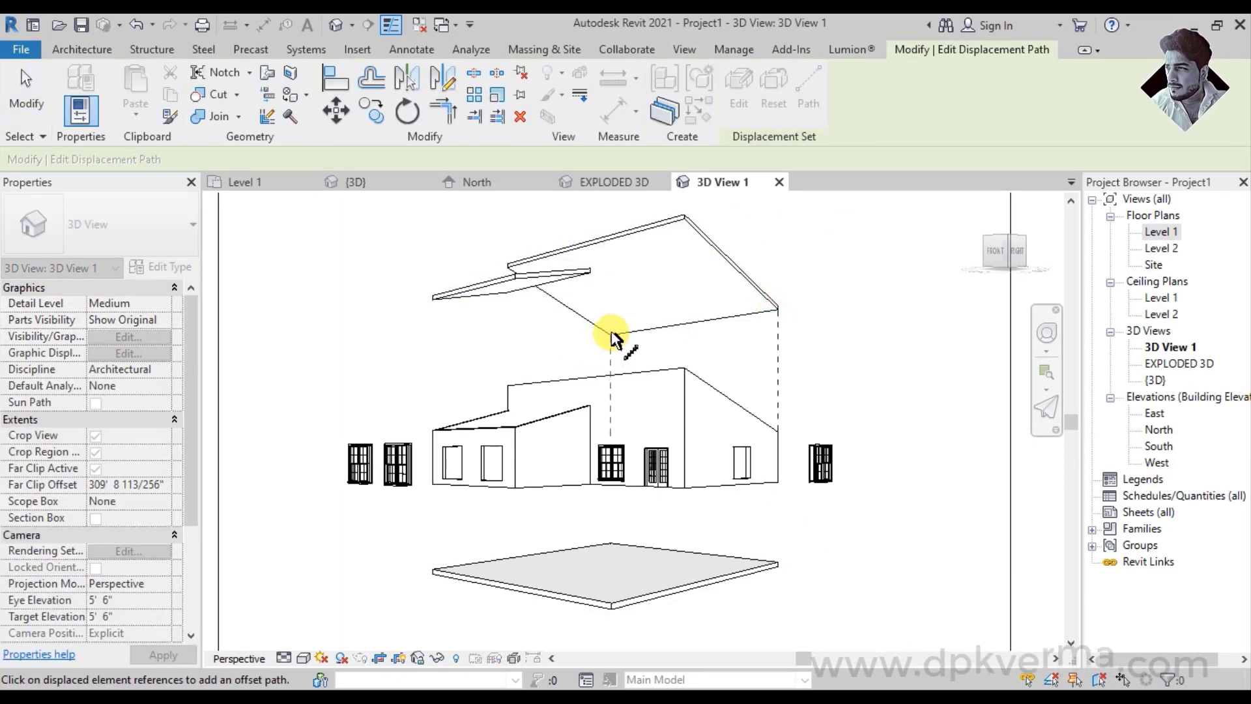
{"action": "left_click", "coordinate": [434, 299]}
{"action": "left_click", "coordinate": [538, 289]}
{"action": "left_click", "coordinate": [579, 284]}
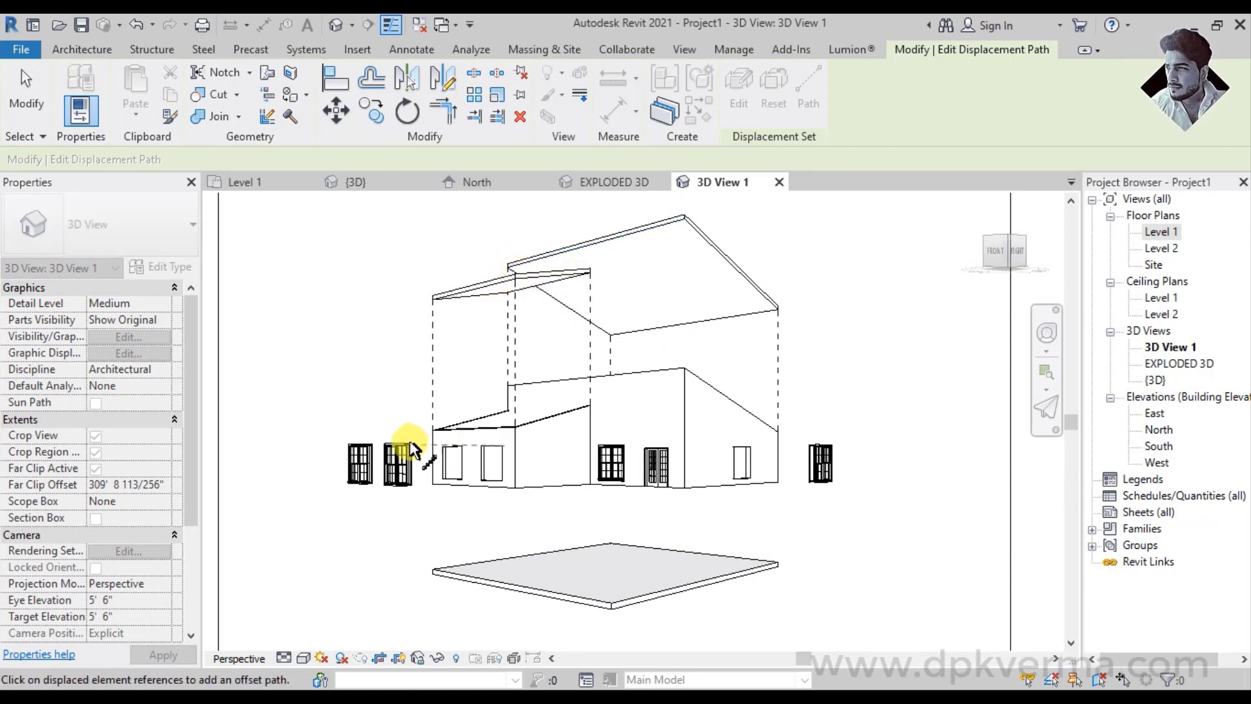
{"action": "left_click", "coordinate": [361, 456]}
Add path lines from the floor's left, right and front corners
{"action": "left_click", "coordinate": [507, 594]}
{"action": "mouse_move", "coordinate": [562, 499]}
{"action": "middle_mouse_down", "text": "shift"}
{"action": "mouse_move", "coordinate": [576, 528]}
{"action": "mouse_move", "coordinate": [567, 522]}
{"action": "middle_mouse_up", "text": "shift"}
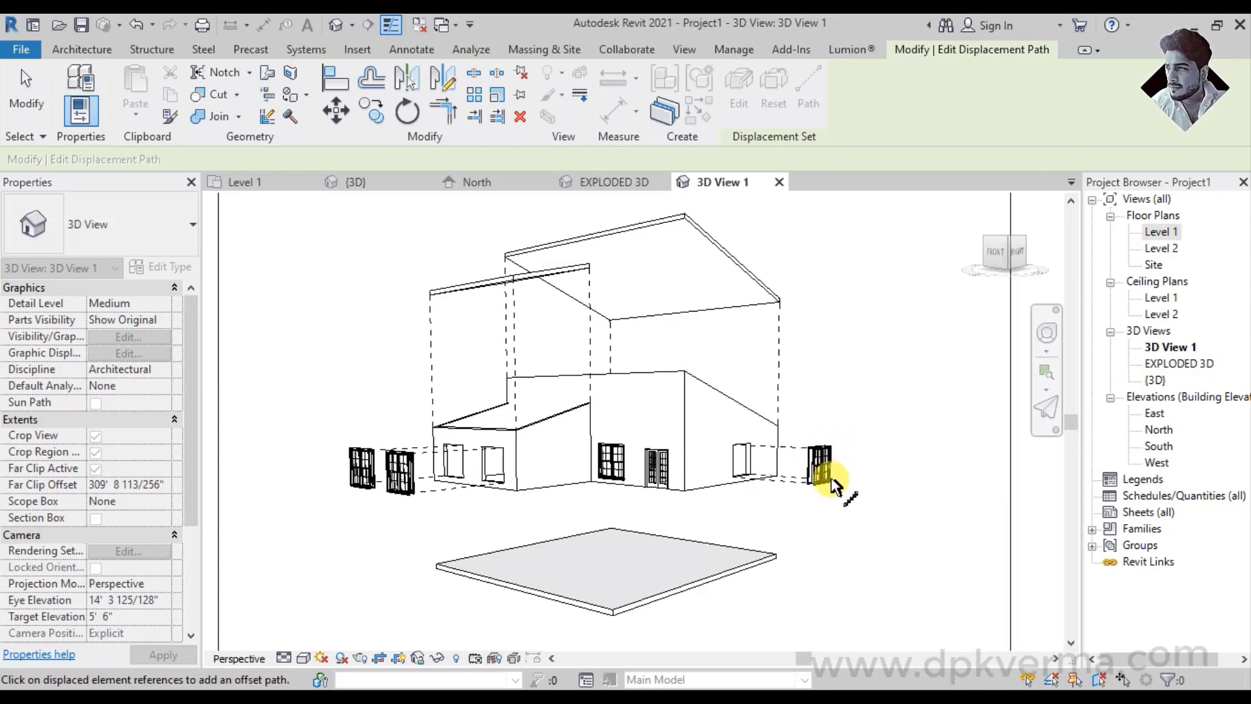
{"action": "left_click", "coordinate": [775, 564]}
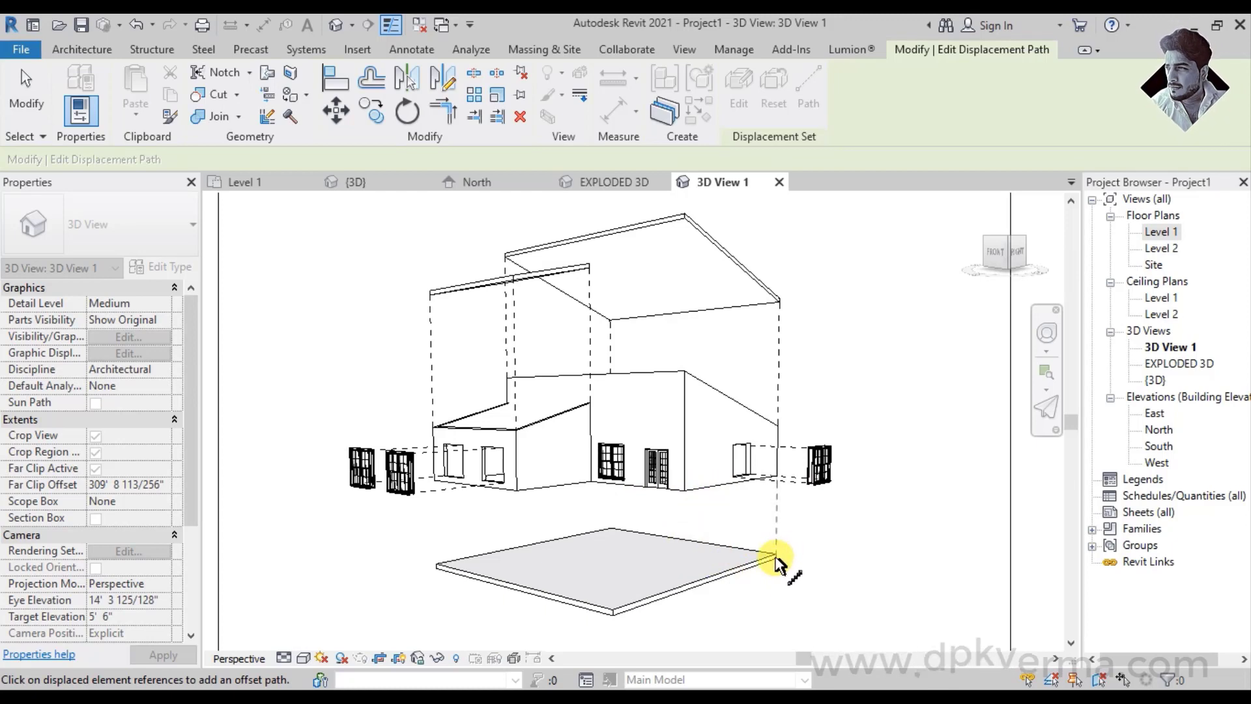
{"action": "left_click", "coordinate": [612, 531]}
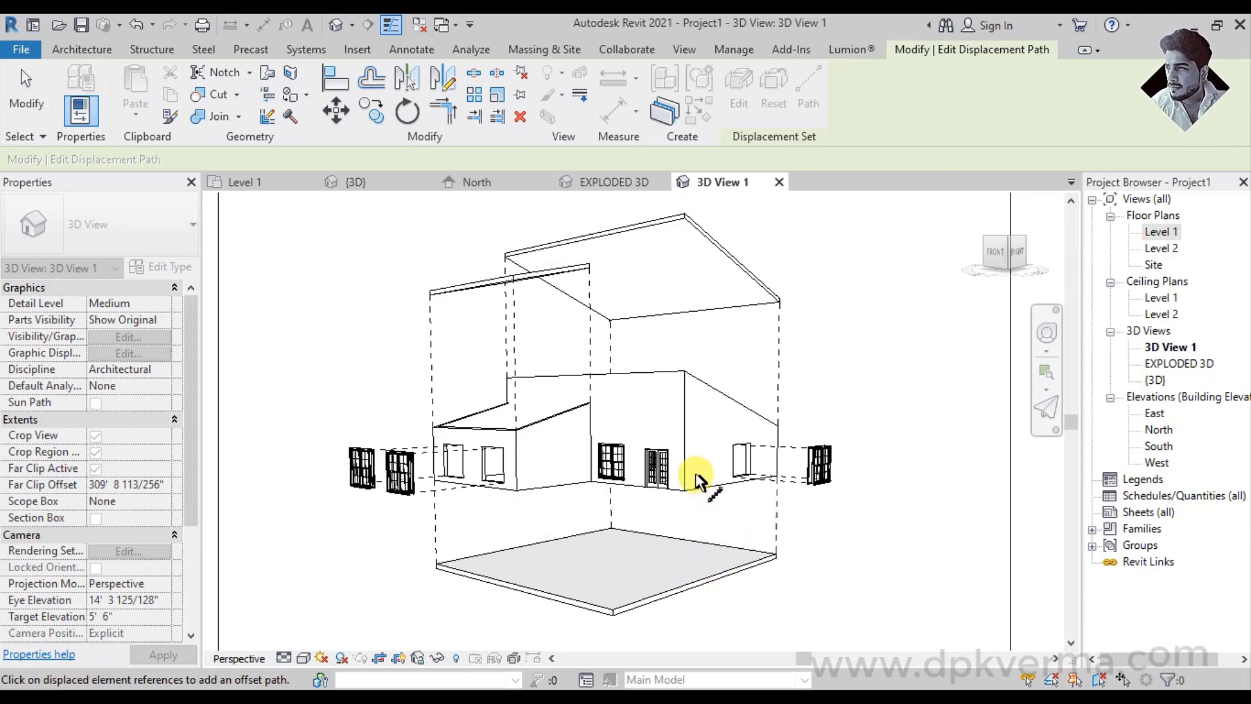
{"action": "middle_click_drag", "start_coordinate": [687, 487], "coordinate": [703, 495]}
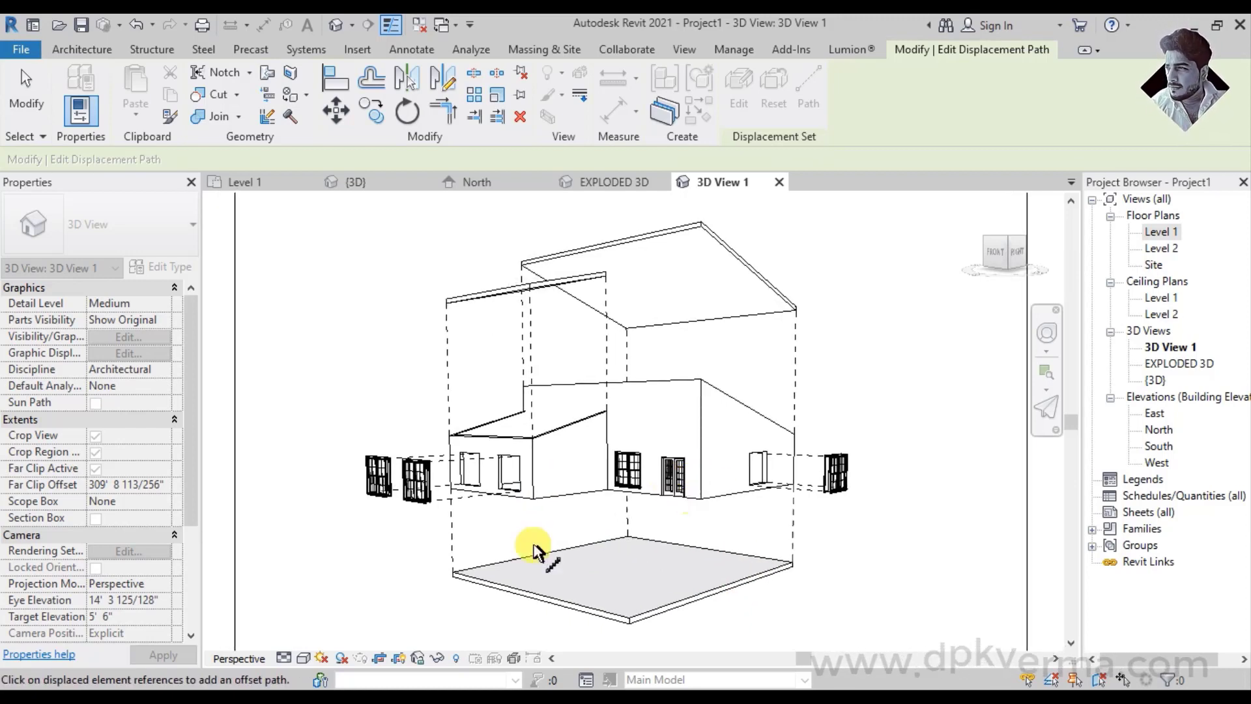
{"action": "left_click", "coordinate": [303, 658]}
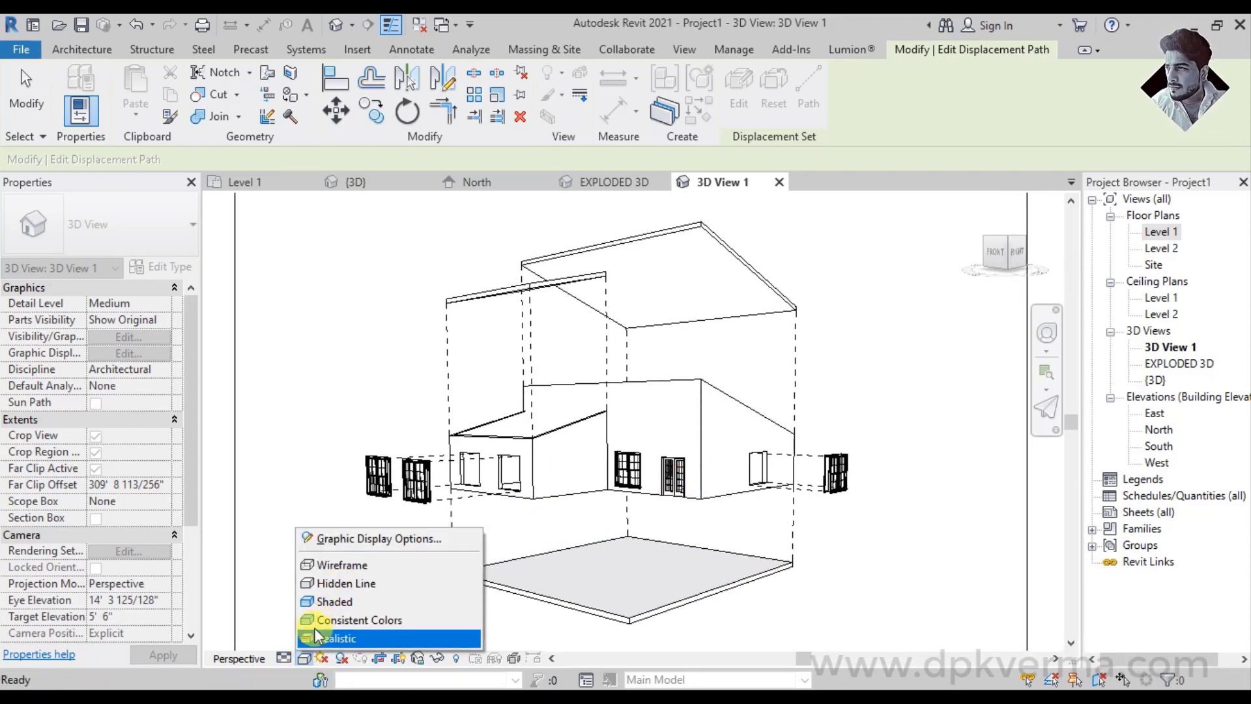
Preview the Shaded and Realistic visual styles, then return the view to Hidden Line
{"action": "left_click", "coordinate": [333, 601]}
{"action": "left_click", "coordinate": [303, 658]}
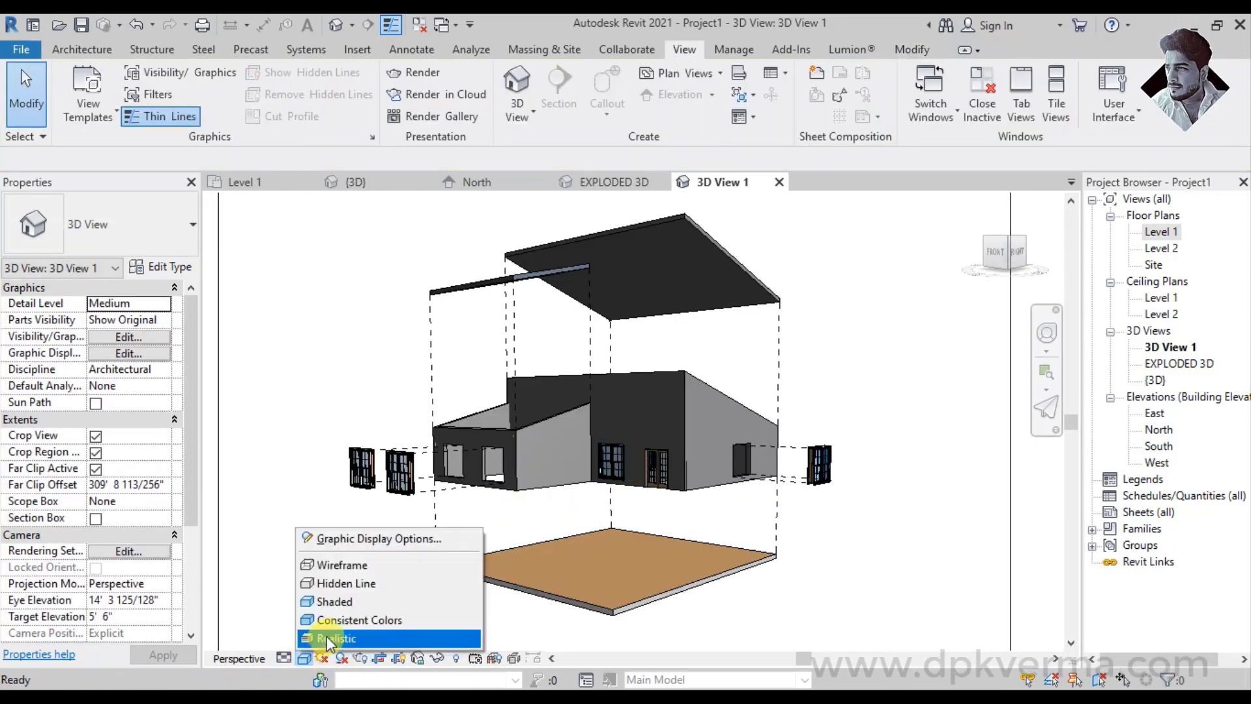
{"action": "left_click", "coordinate": [329, 637]}
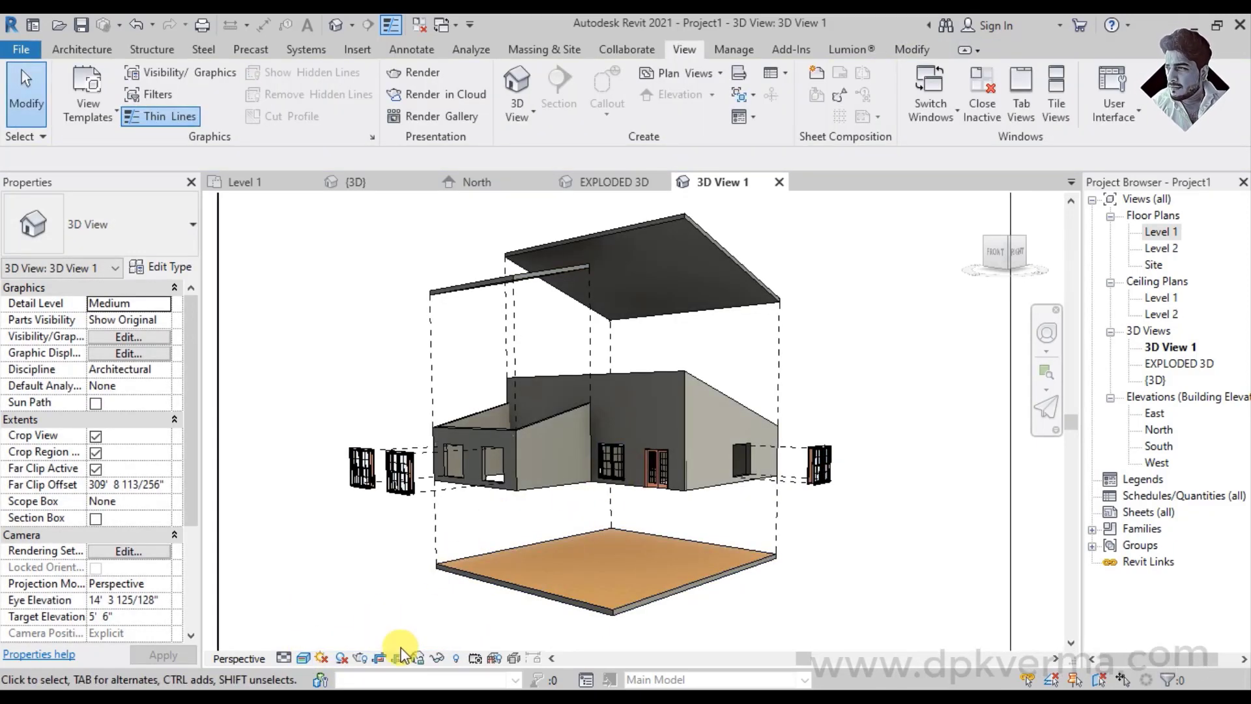
{"action": "left_click", "coordinate": [304, 658]}
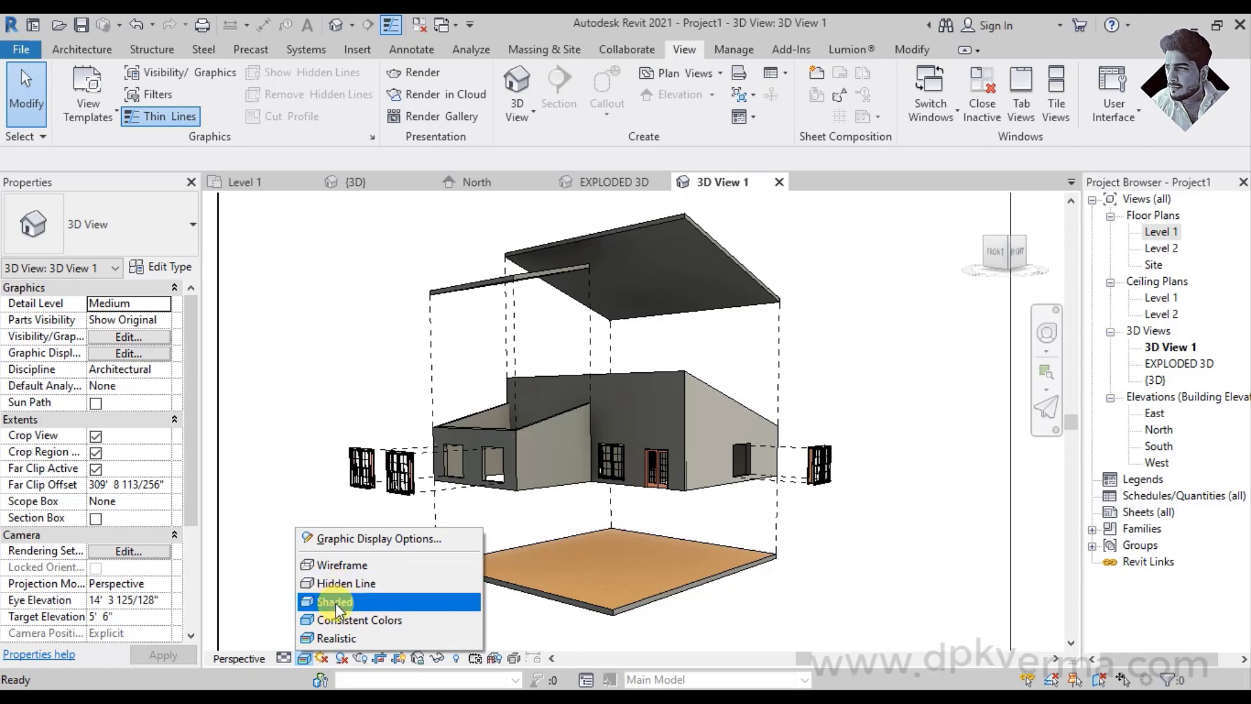
{"action": "left_click", "coordinate": [338, 584]}
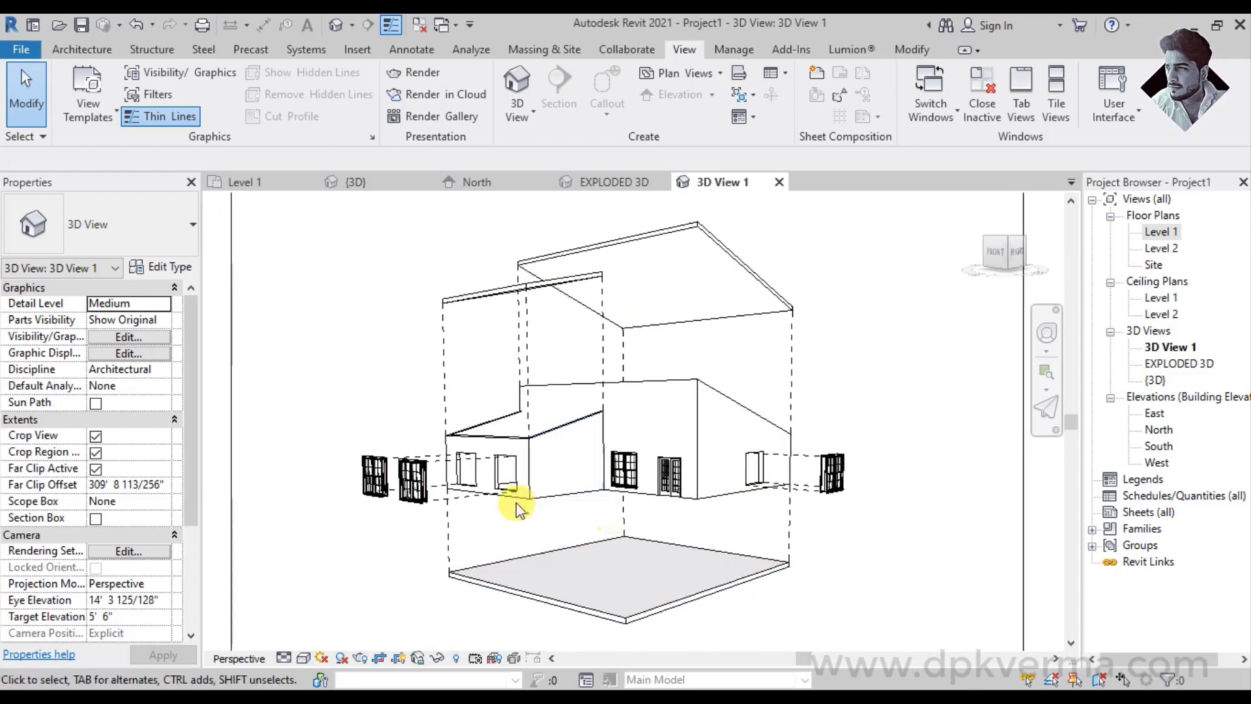
Enable cast shadows and set lighting to sun 22, ambient light 6, shadows 30
{"action": "left_click", "coordinate": [128, 352]}
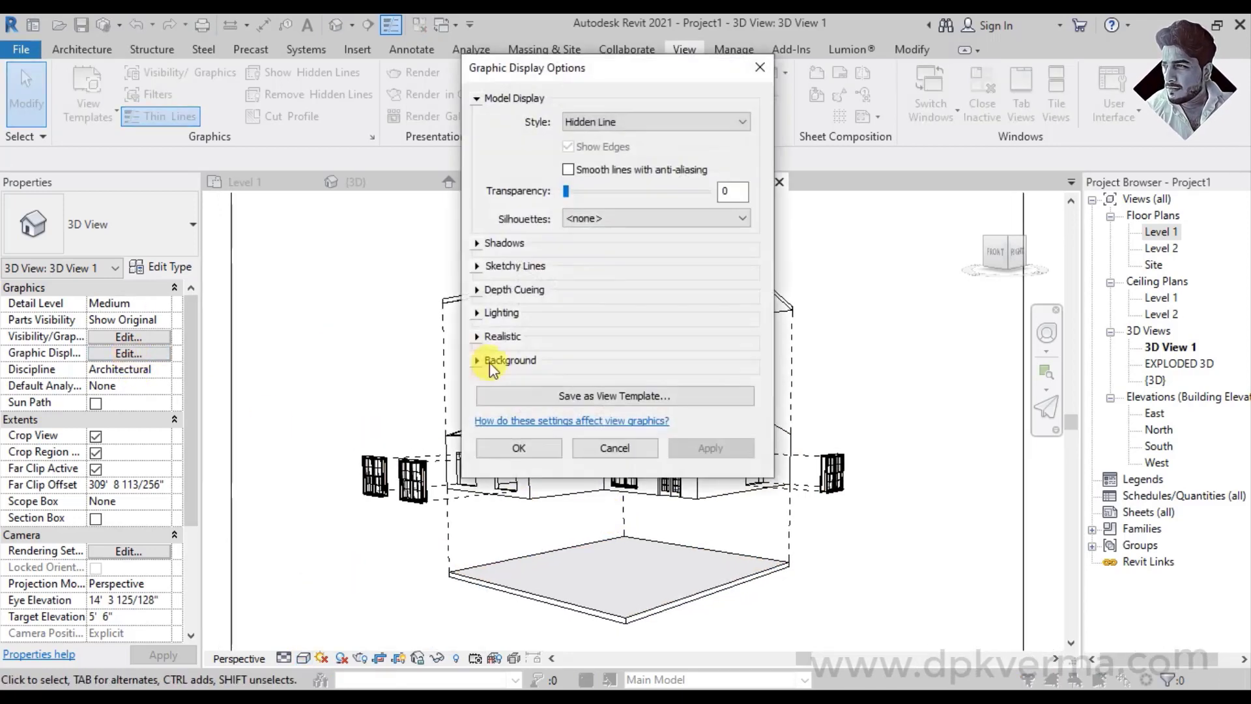
{"action": "left_click", "coordinate": [478, 243]}
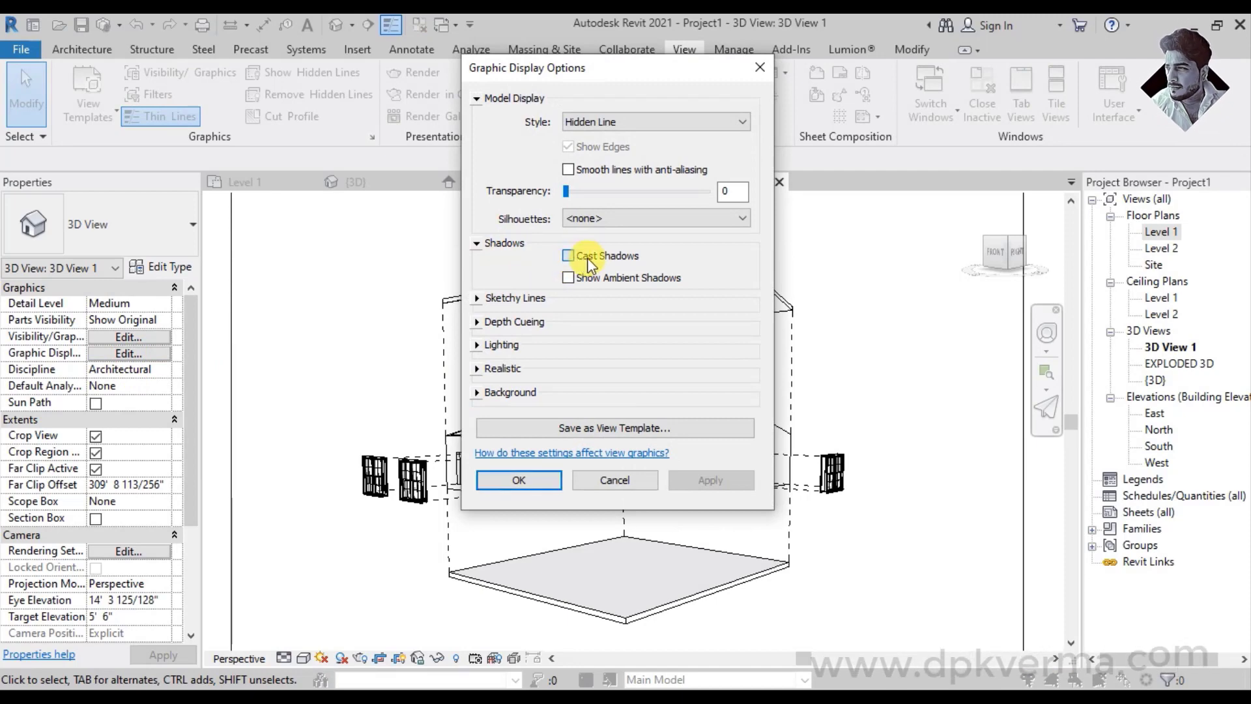
{"action": "left_click", "coordinate": [524, 480]}
{"action": "middle_click_drag", "start_coordinate": [618, 464], "coordinate": [634, 462], "text": "shift"}
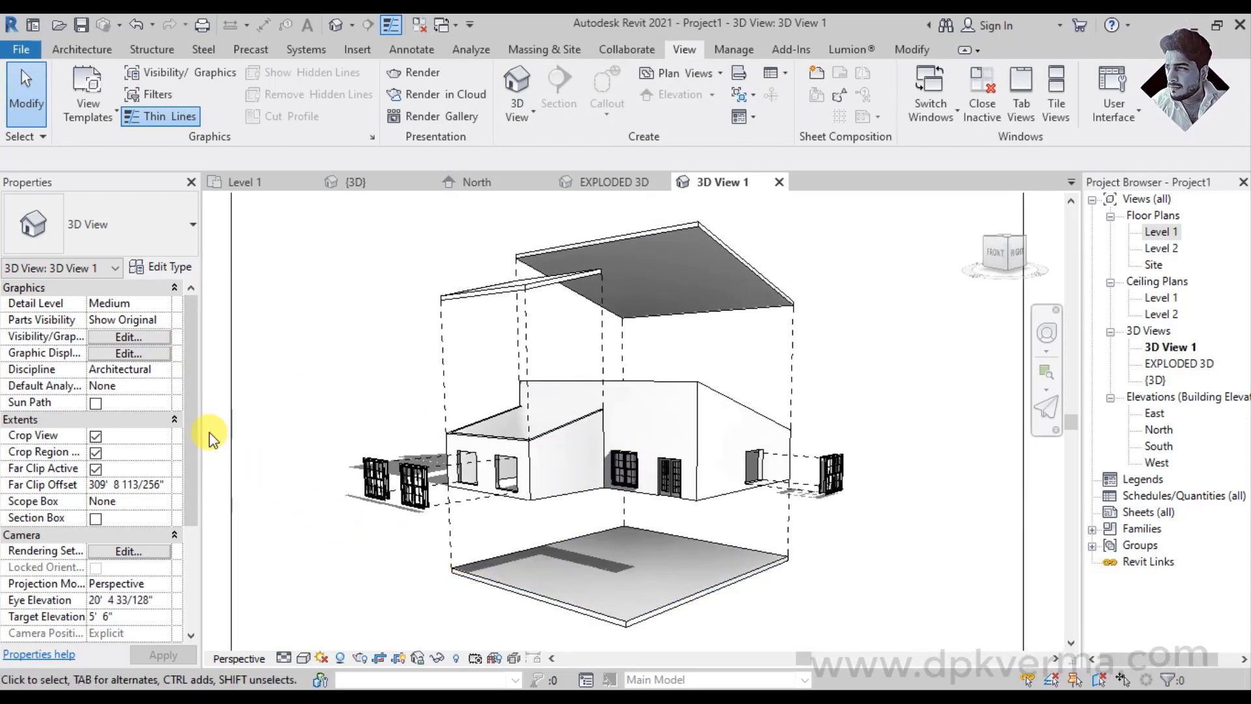
{"action": "left_click", "coordinate": [147, 355]}
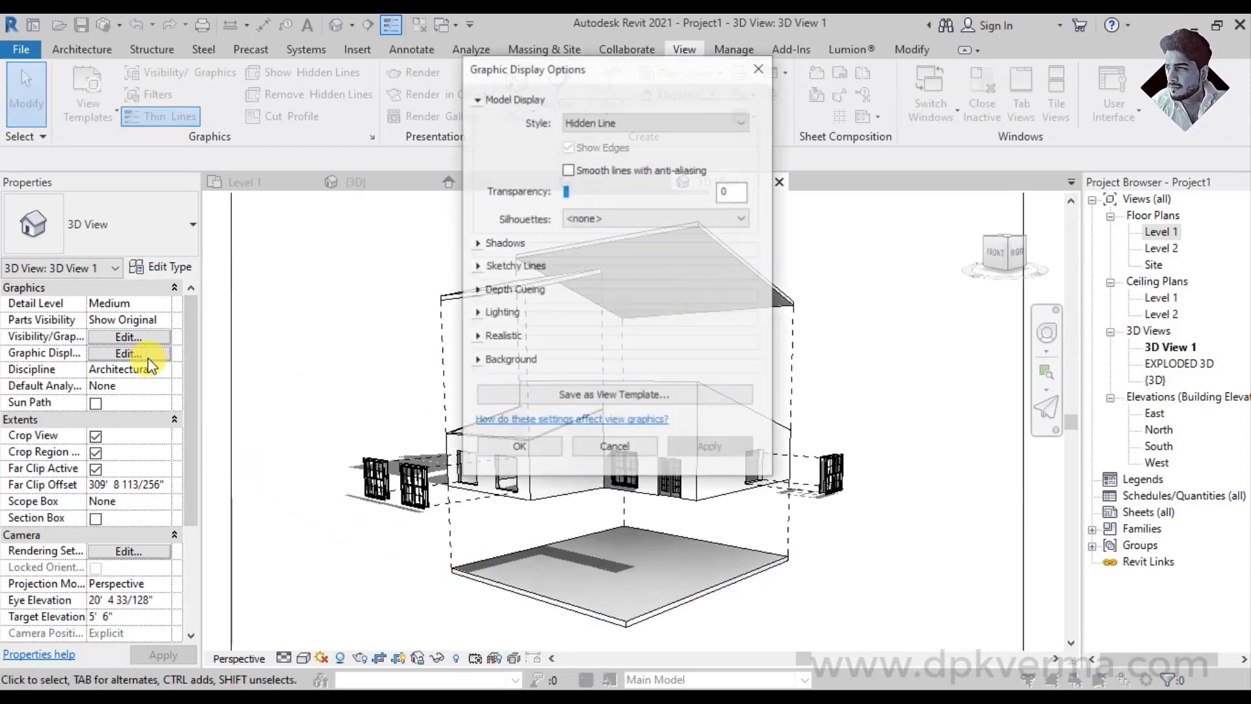
{"action": "left_click", "coordinate": [479, 314]}
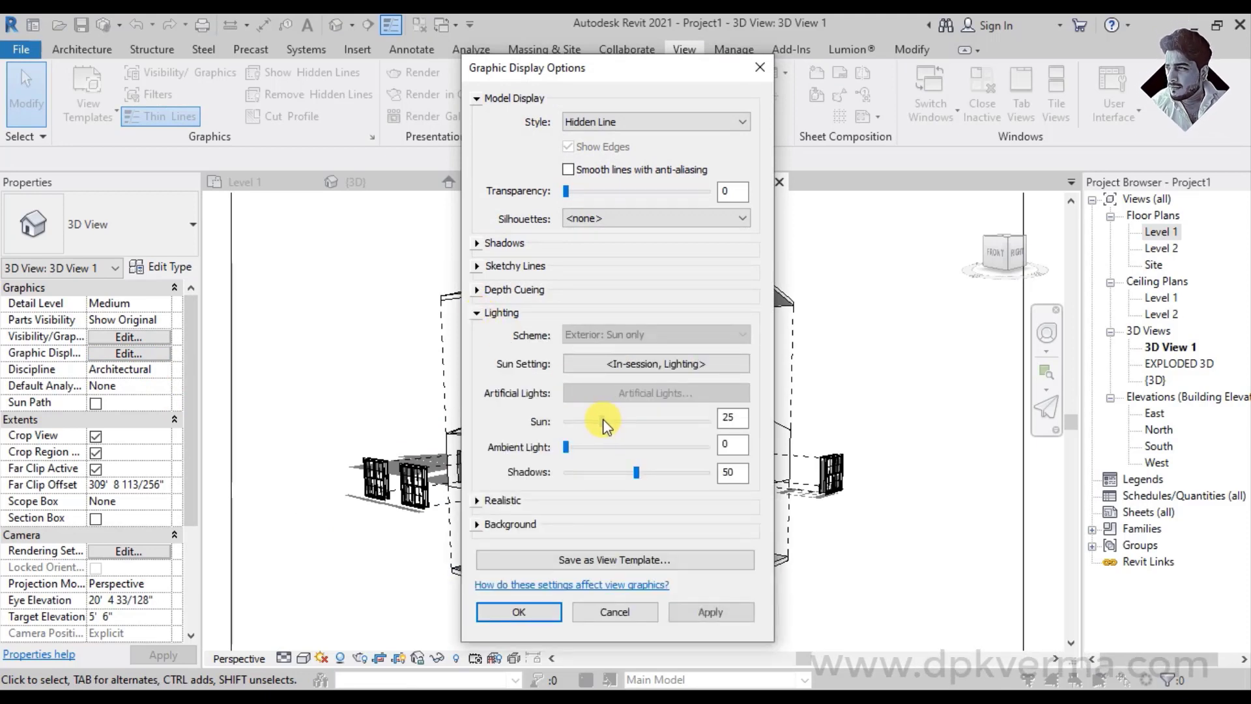
{"action": "left_click_drag", "start_coordinate": [603, 420], "coordinate": [598, 420]}
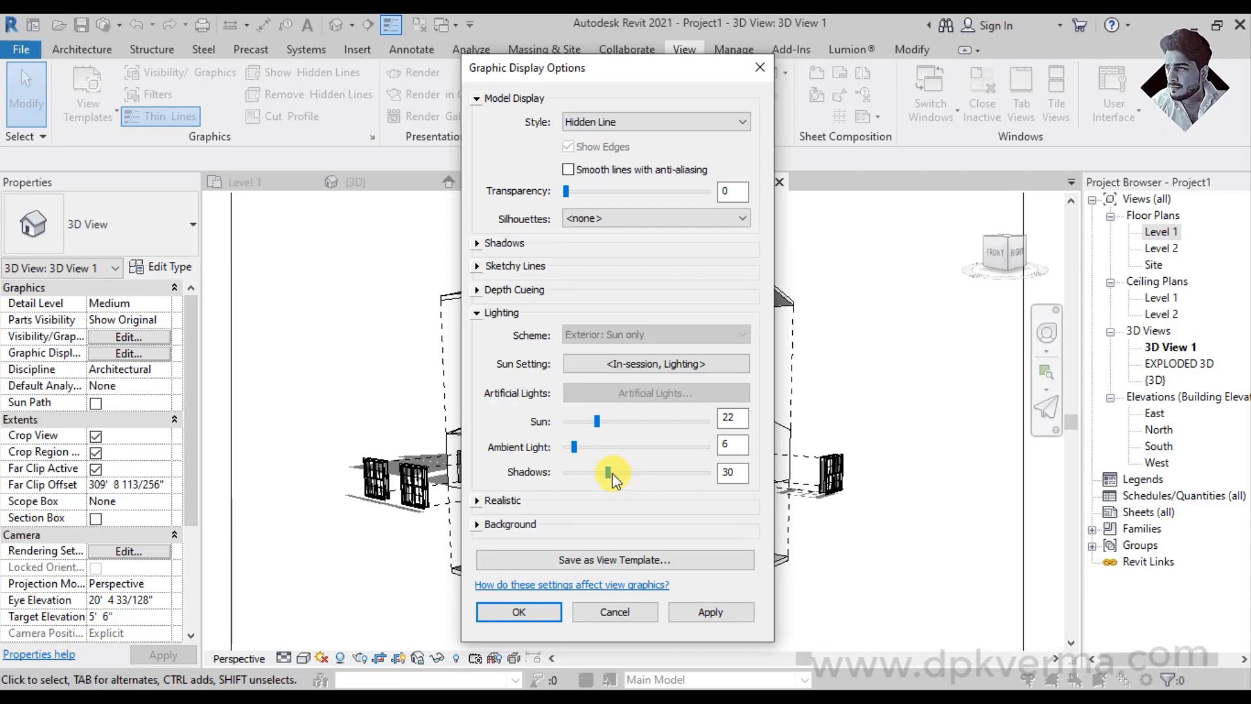
{"action": "left_click", "coordinate": [533, 606]}
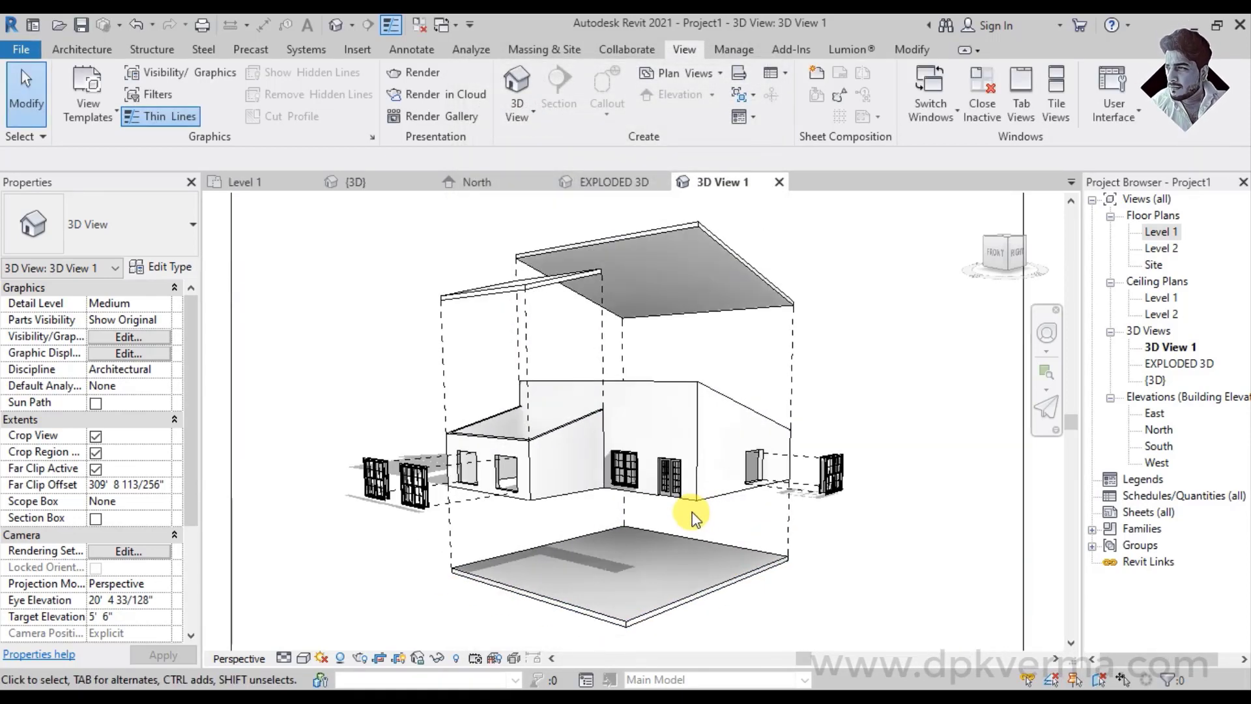
Nudge the exploded house into position and set 3D View 1's detail level to Fine
{"action": "middle_click_drag", "start_coordinate": [692, 520], "coordinate": [704, 525]}
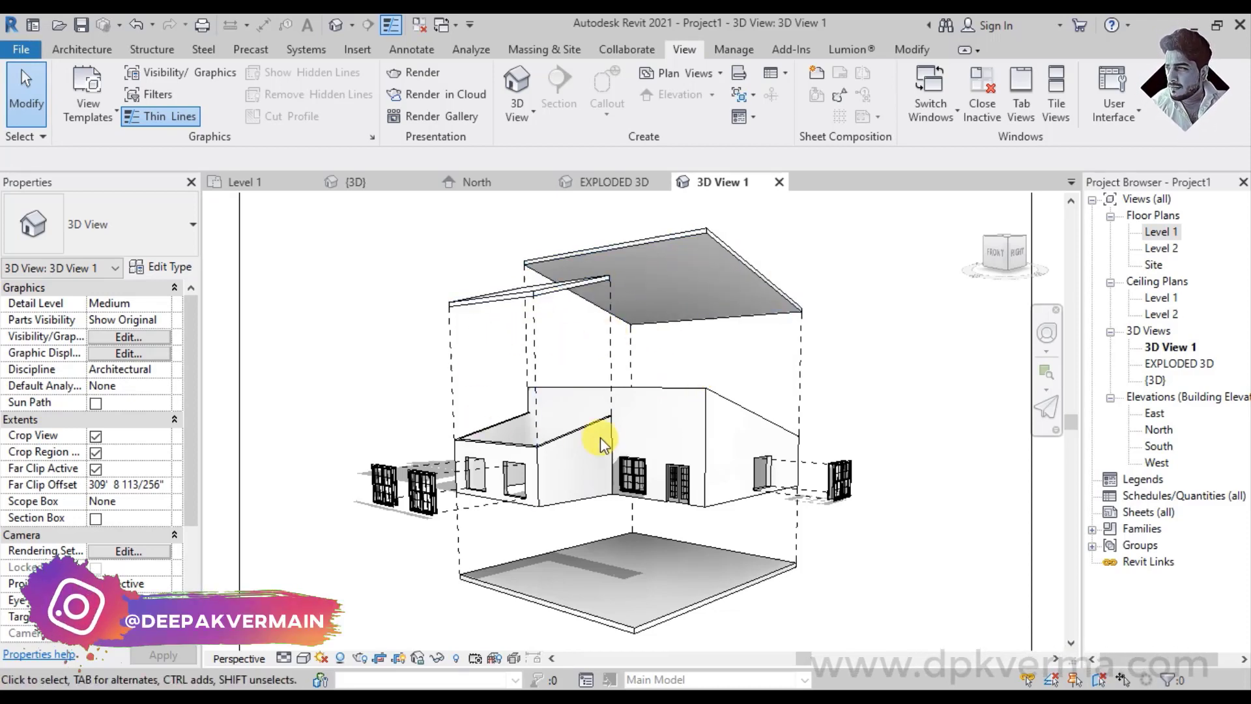
{"action": "middle_click_drag", "start_coordinate": [600, 437], "coordinate": [612, 431]}
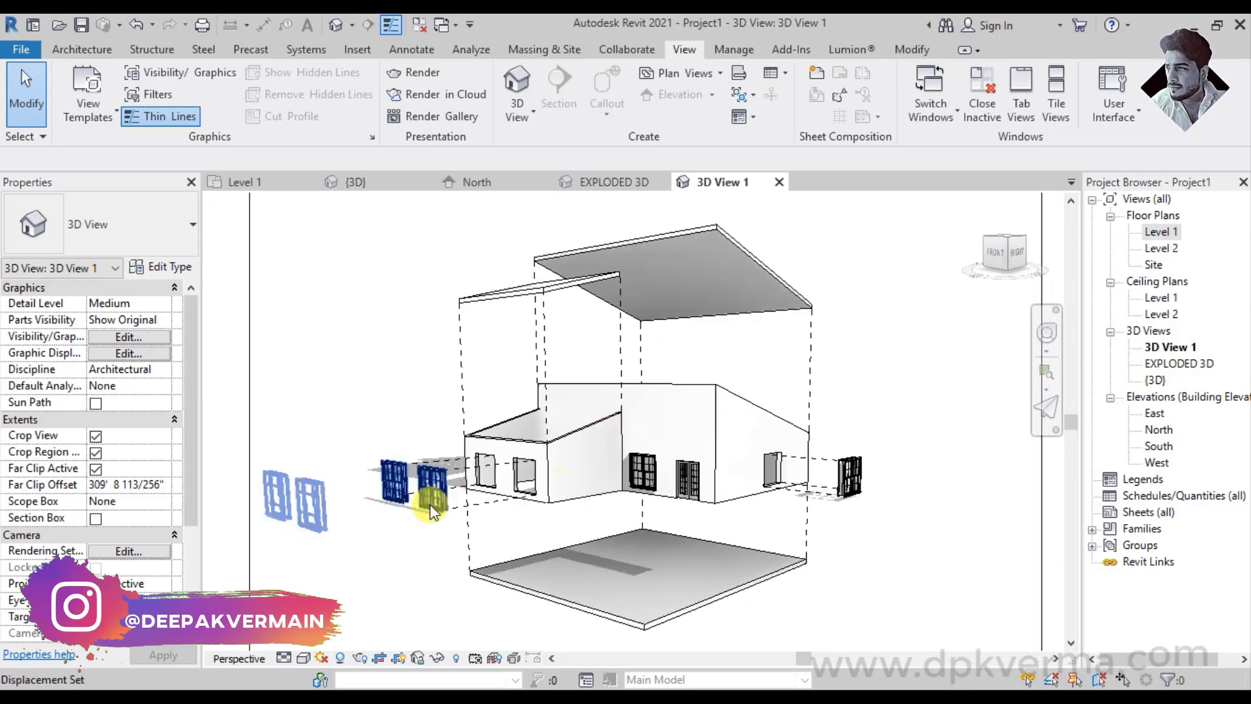
{"action": "left_click", "coordinate": [283, 658]}
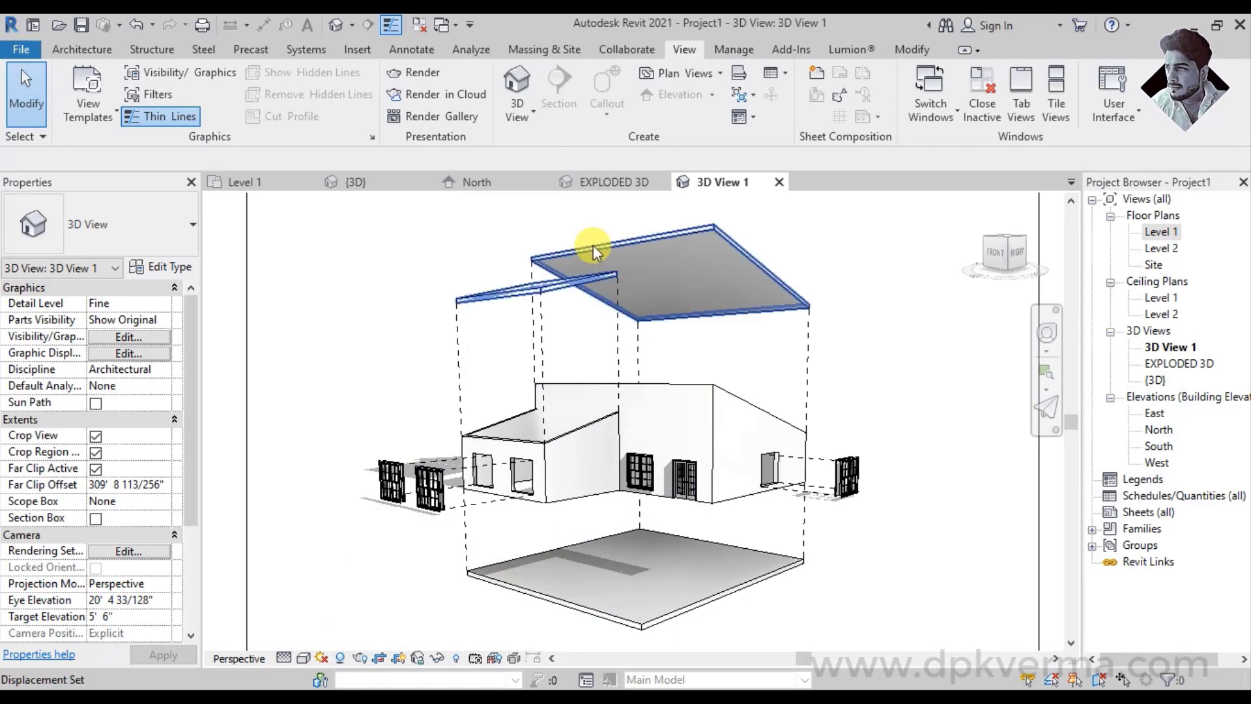
Open the Level 1 floor plan and zoom in
{"action": "double_click", "coordinate": [1166, 232]}
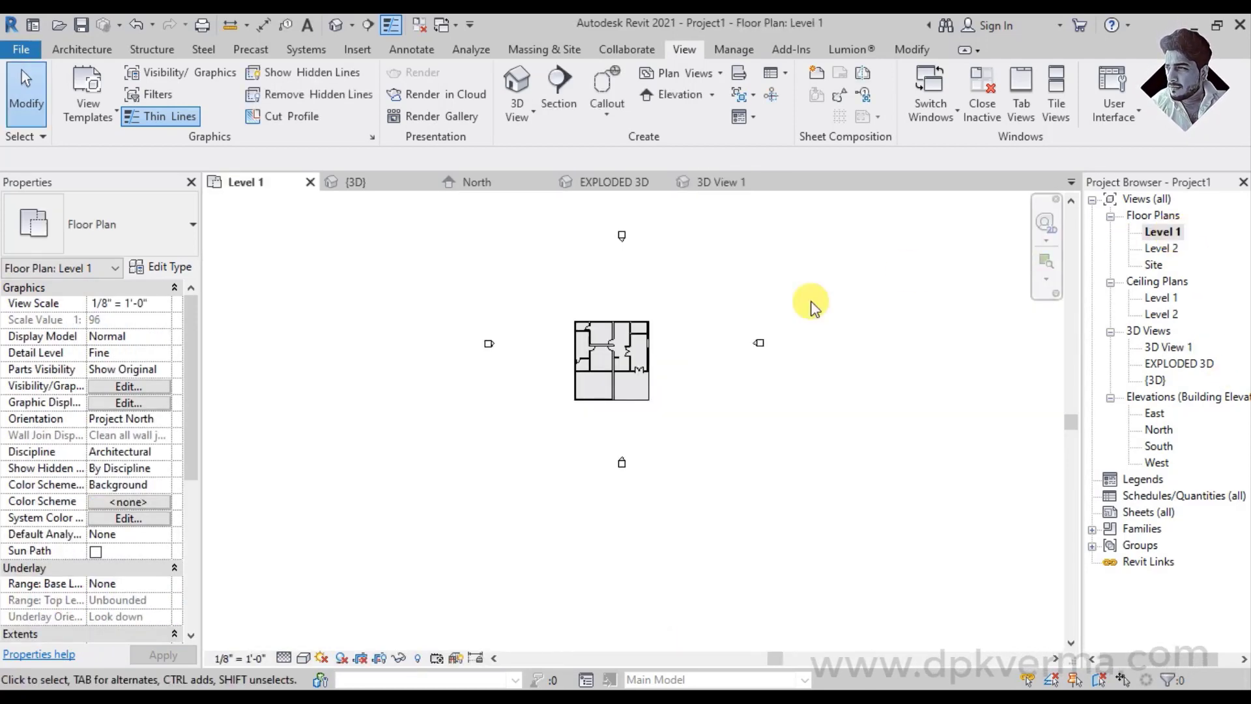
{"action": "scroll", "coordinate": [665, 339], "scroll_direction": "up", "scroll_amount": 2}
{"action": "scroll", "coordinate": [643, 347], "scroll_direction": "up", "scroll_amount": 1}
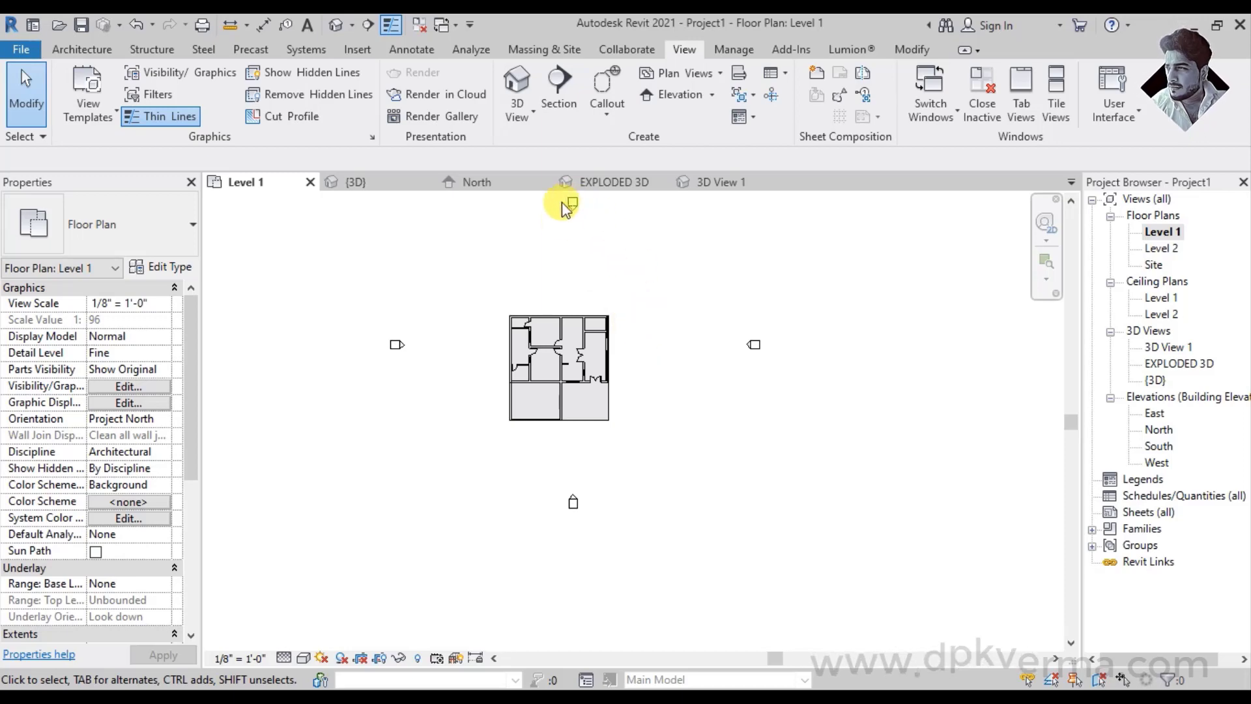
Sketch an L-shaped 18-riser stair: an 8-riser run, then a second run turning right
{"action": "left_click", "coordinate": [101, 51]}
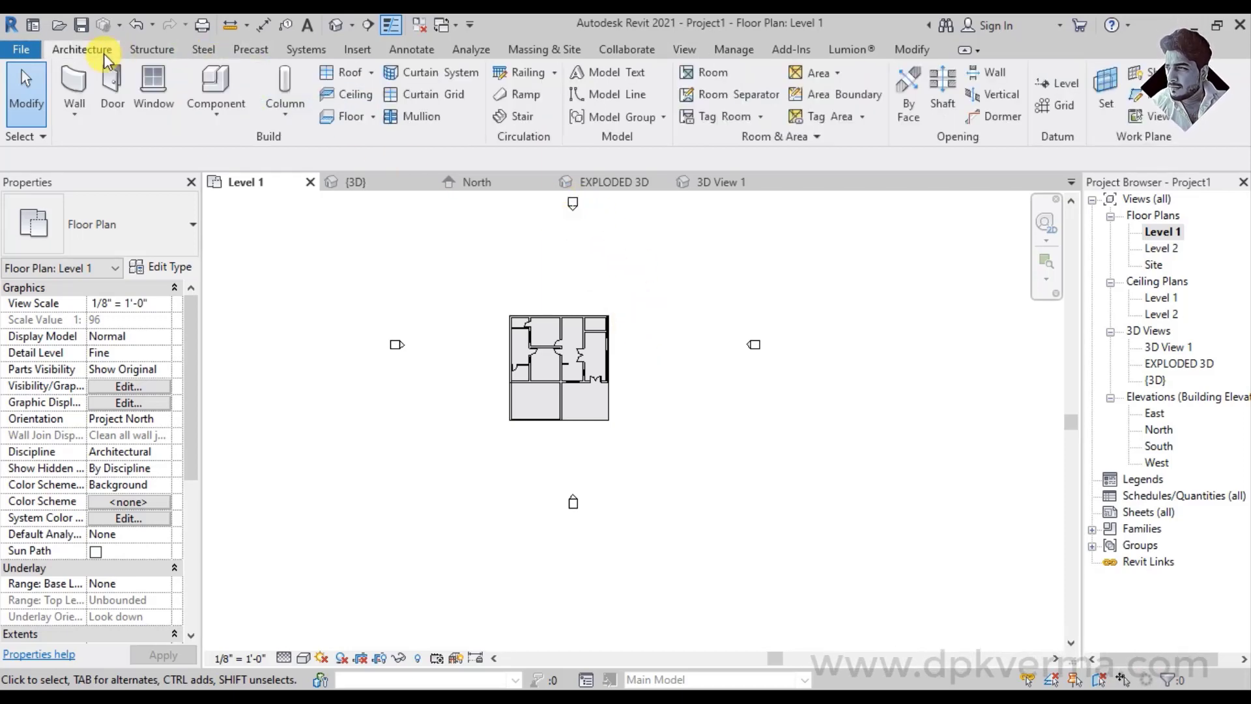
{"action": "left_click", "coordinate": [534, 116]}
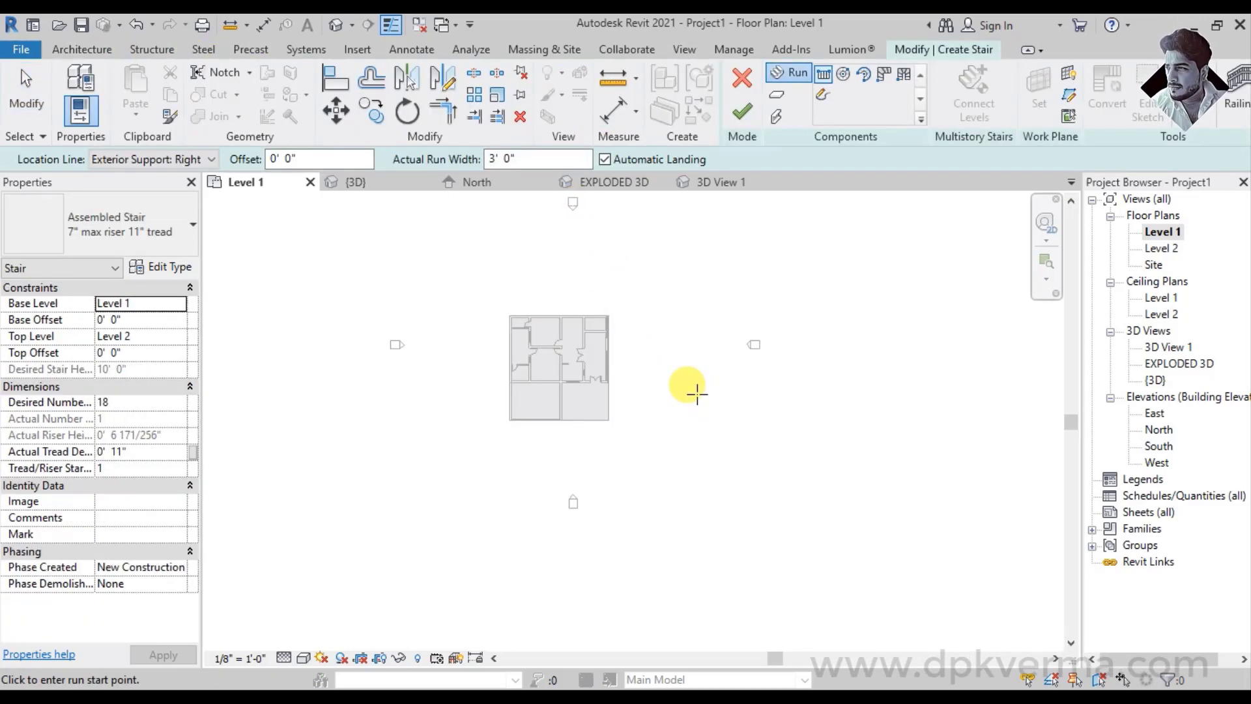
{"action": "scroll", "coordinate": [691, 388], "scroll_direction": "up", "scroll_amount": 3}
{"action": "scroll", "coordinate": [648, 423], "scroll_direction": "down", "scroll_amount": 2}
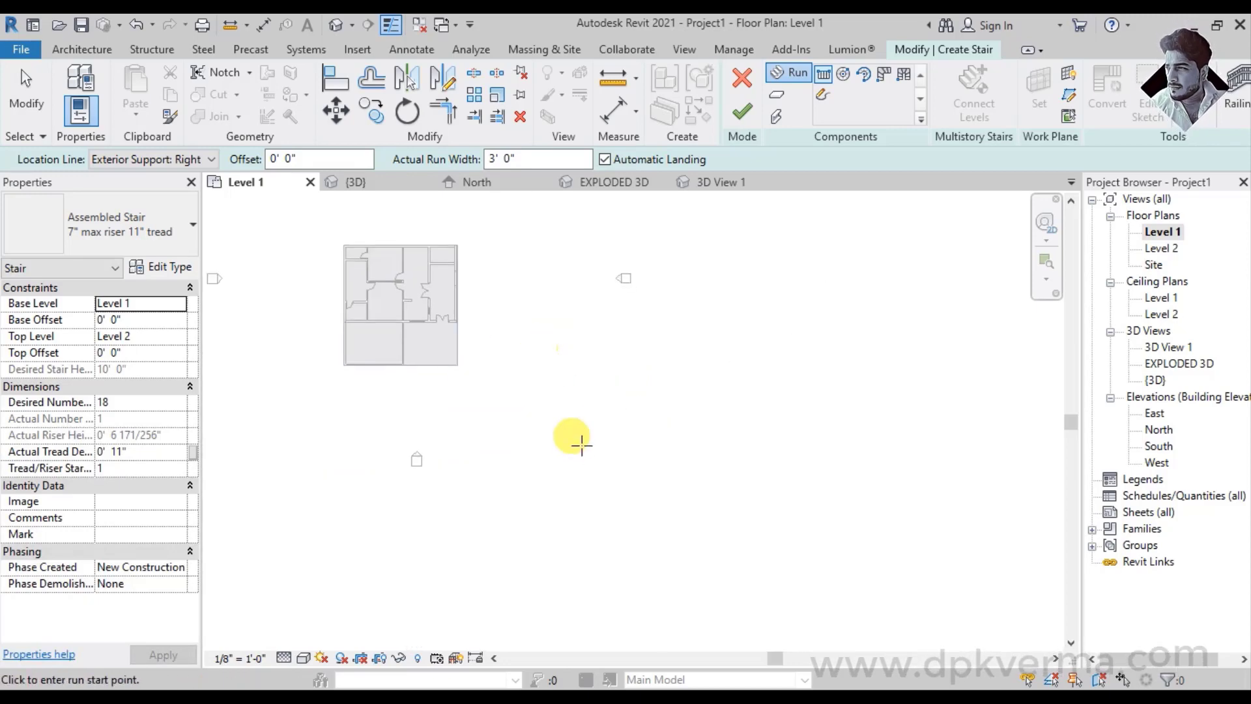
{"action": "left_click", "coordinate": [679, 380]}
{"action": "scroll", "coordinate": [678, 365], "scroll_direction": "up", "scroll_amount": 2}
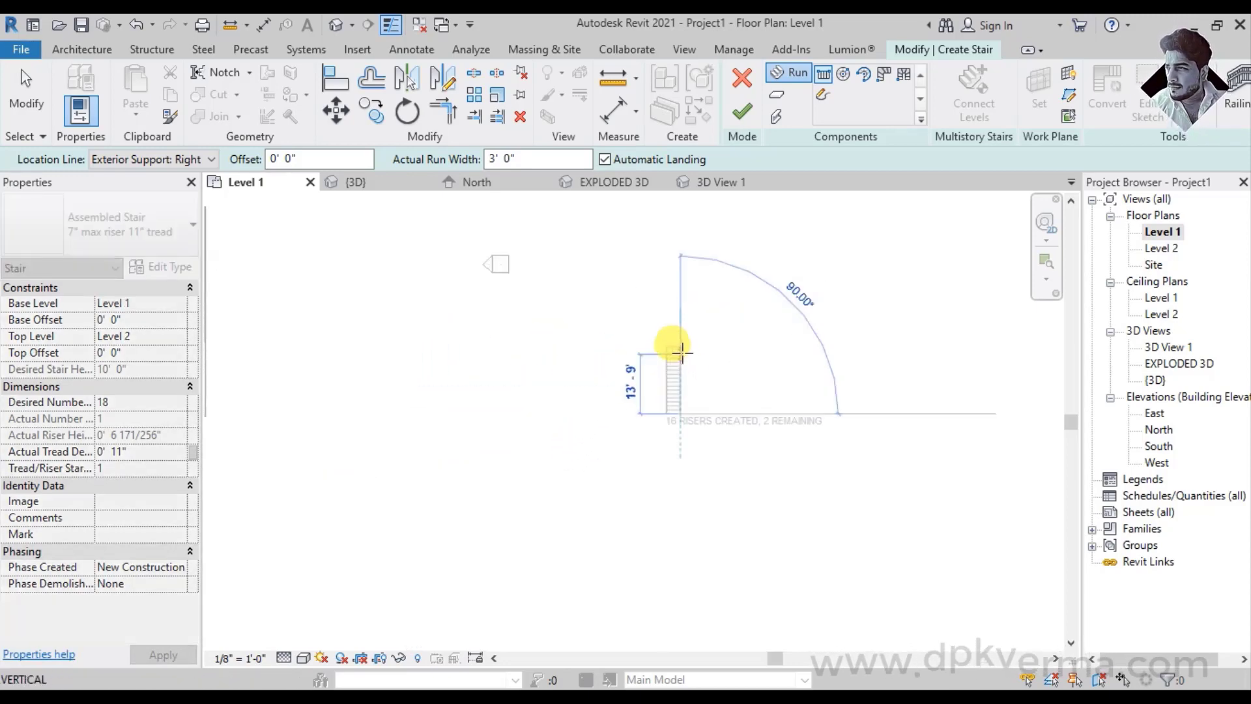
{"action": "left_click", "coordinate": [676, 373]}
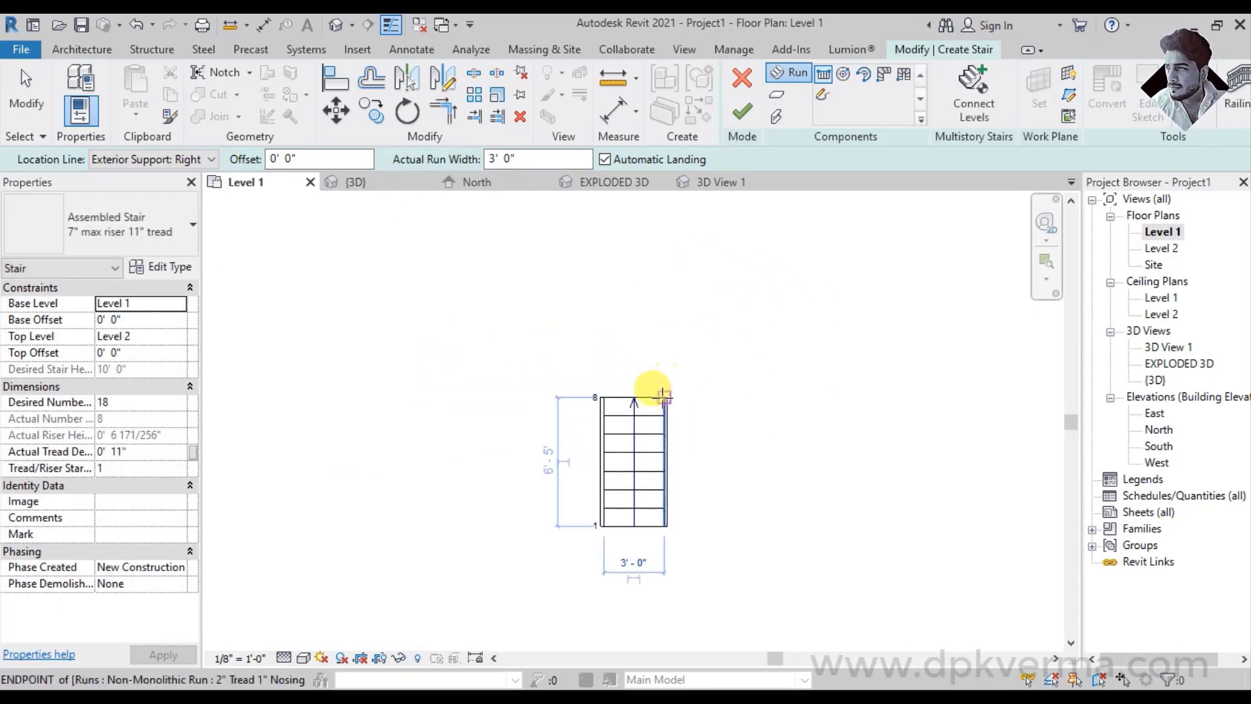
{"action": "left_click", "coordinate": [665, 394]}
{"action": "left_click", "coordinate": [829, 393]}
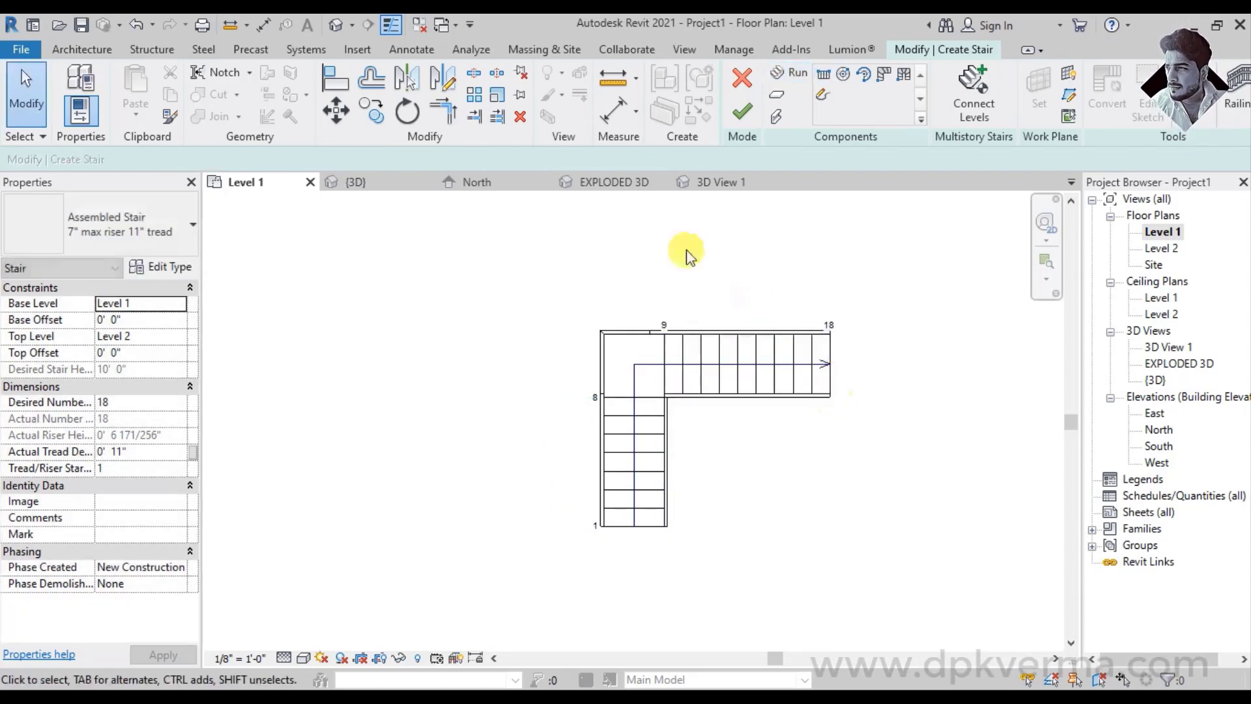
{"action": "left_click", "coordinate": [743, 112]}
Open the default {3D} view and bring the new stair into view
{"action": "left_click", "coordinate": [336, 25]}
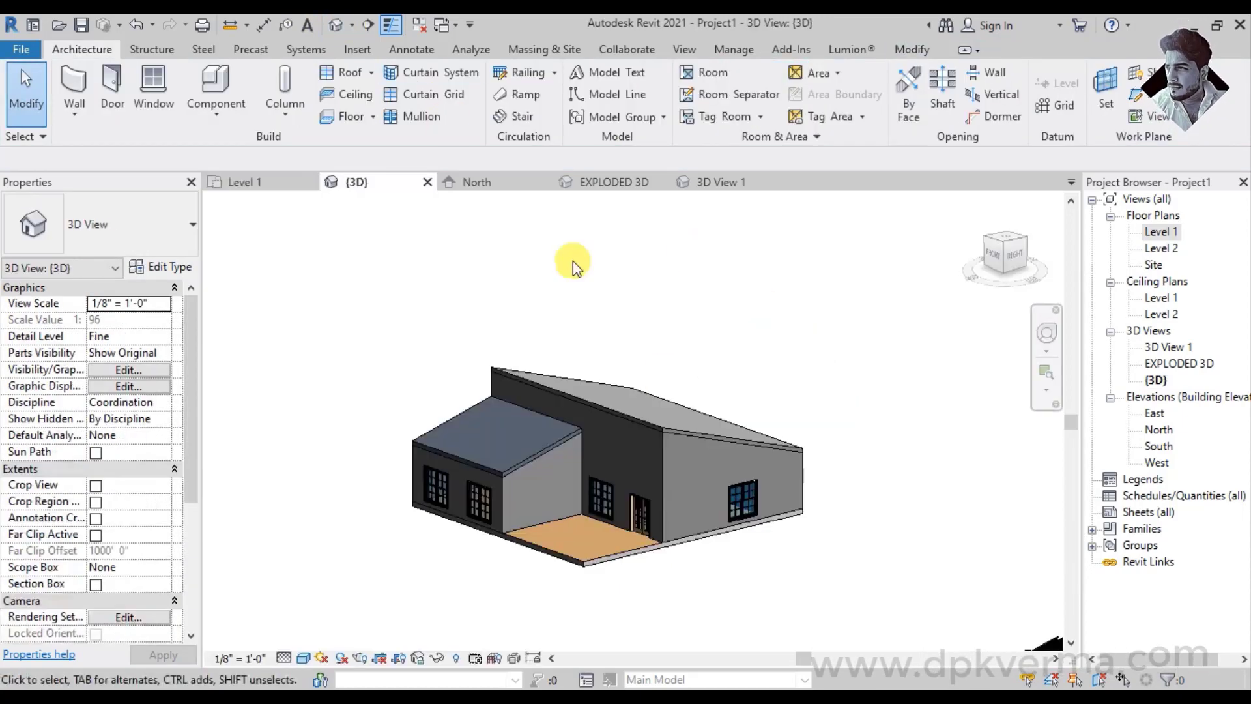
{"action": "middle_click_drag", "start_coordinate": [771, 469], "coordinate": [662, 511]}
{"action": "scroll", "coordinate": [661, 511], "scroll_direction": "up", "scroll_amount": 3}
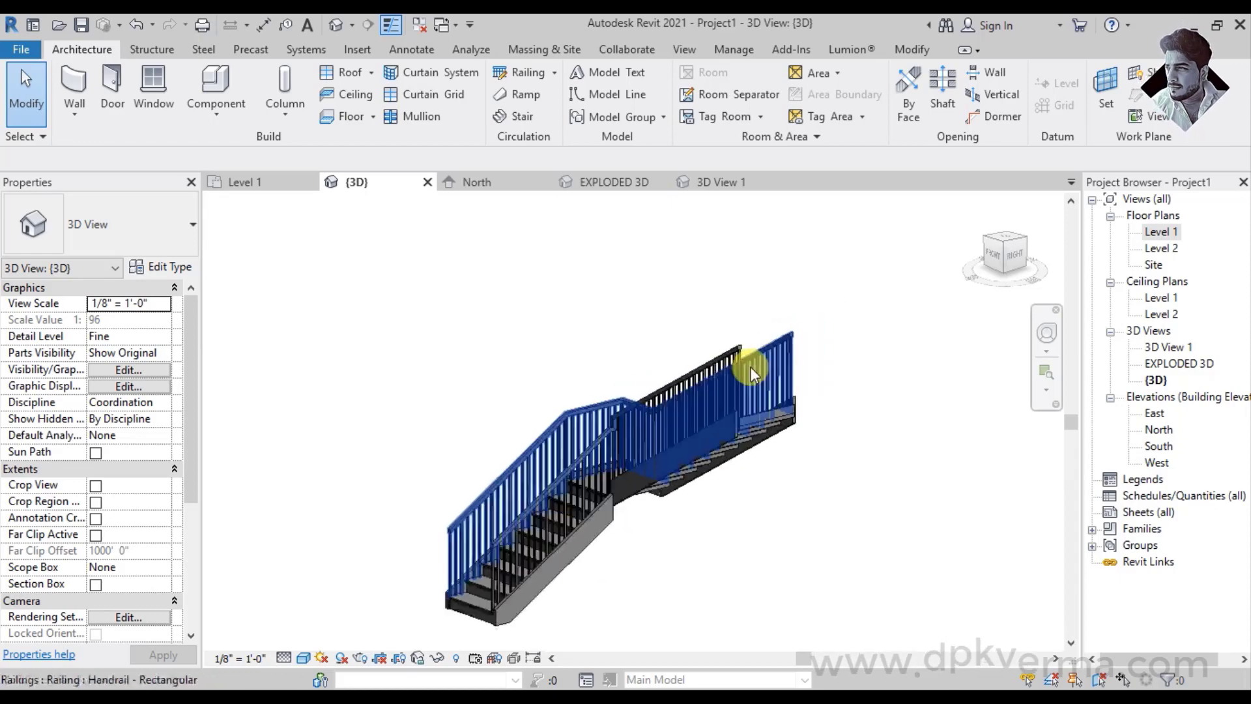
{"action": "left_click_drag", "start_coordinate": [743, 361], "coordinate": [681, 385]}
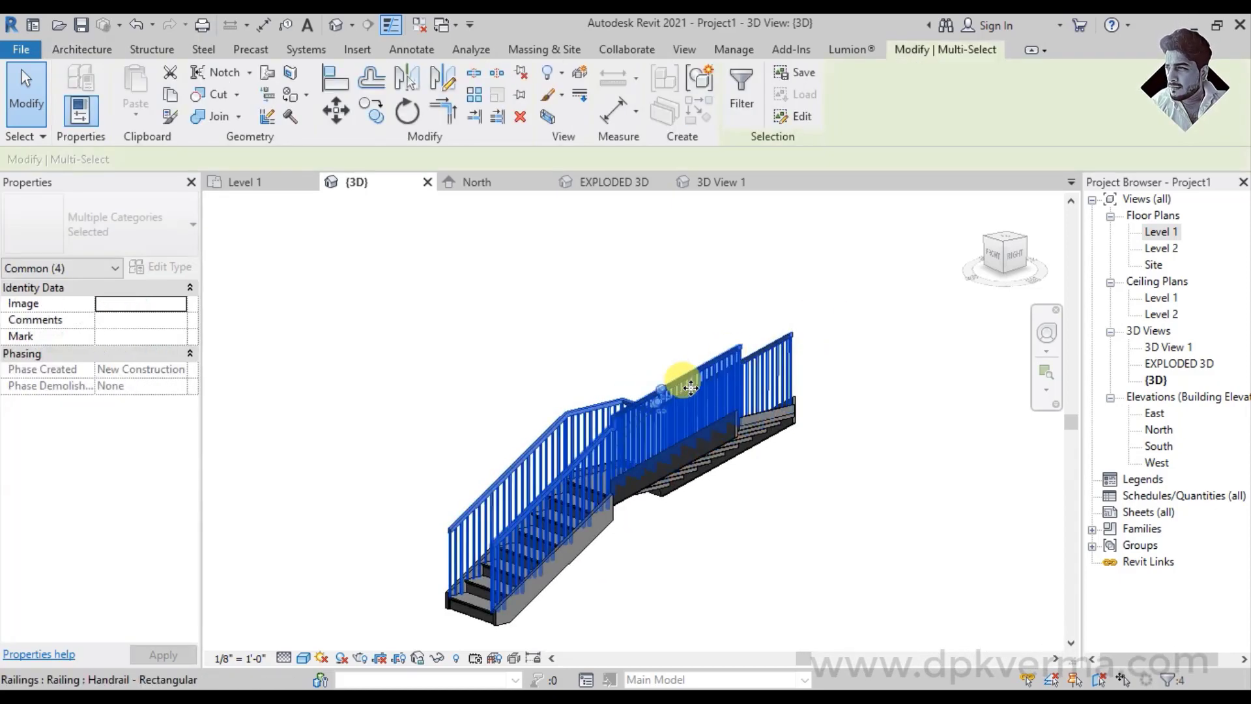
{"action": "left_click", "coordinate": [598, 282]}
Change the stair railing type to Glass Panel - Bottom Fill and recentre the stair
{"action": "left_click", "coordinate": [778, 358]}
{"action": "left_click", "coordinate": [187, 242]}
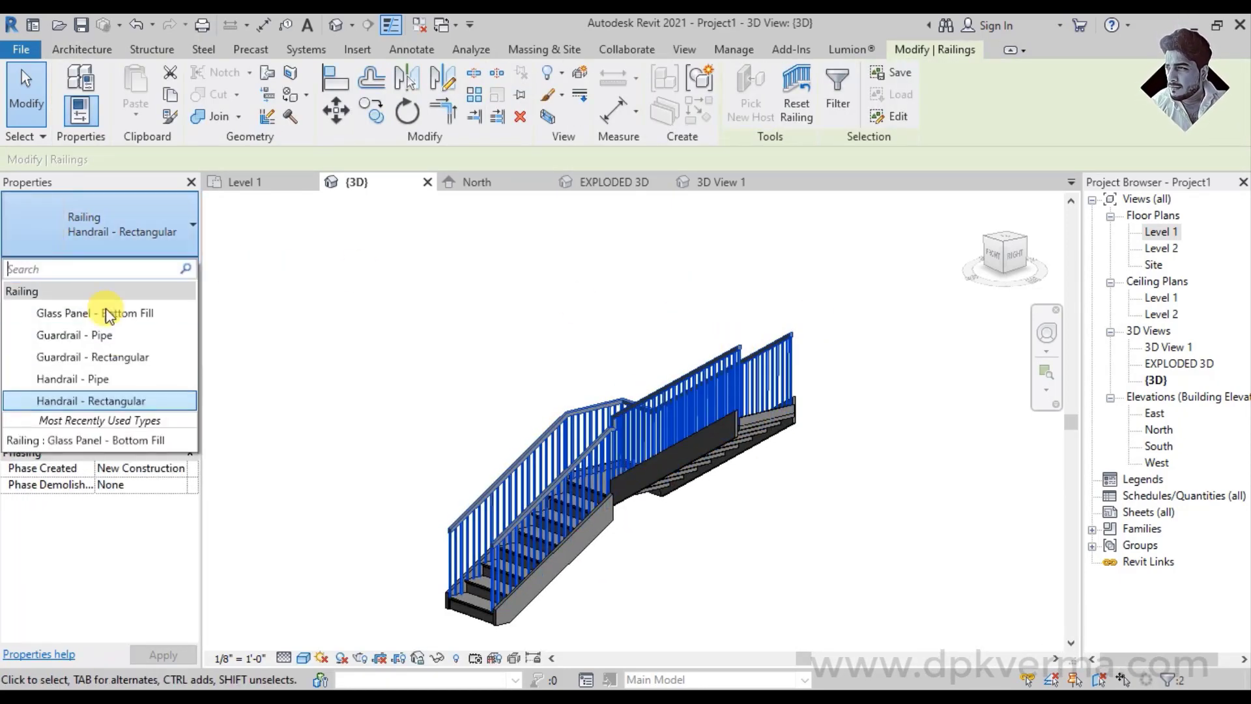
{"action": "left_click", "coordinate": [127, 313]}
{"action": "left_click", "coordinate": [566, 322]}
{"action": "mouse_move", "coordinate": [709, 408]}
{"action": "middle_mouse_down"}
{"action": "mouse_move", "coordinate": [678, 452]}
{"action": "mouse_move", "coordinate": [350, 267]}
{"action": "middle_mouse_up"}
{"action": "scroll", "coordinate": [595, 363], "scroll_direction": "down", "scroll_amount": 2}
{"action": "mouse_move", "coordinate": [671, 456]}
{"action": "middle_mouse_down"}
{"action": "mouse_move", "coordinate": [601, 435]}
{"action": "mouse_move", "coordinate": [488, 341]}
{"action": "middle_mouse_up"}
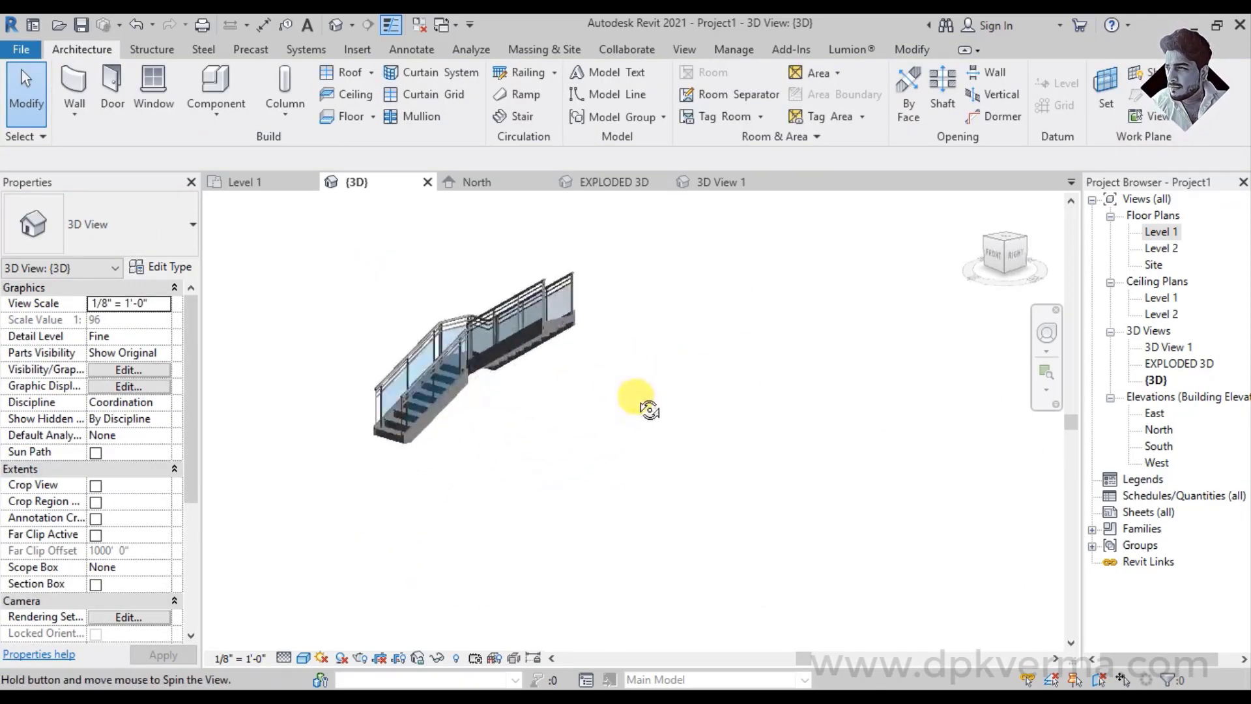
{"action": "scroll", "coordinate": [488, 340], "scroll_direction": "up", "scroll_amount": 2}
Tab-select both top rails and displace them upward about 11' 10"
{"action": "middle_click_drag", "start_coordinate": [595, 372], "coordinate": [683, 389]}
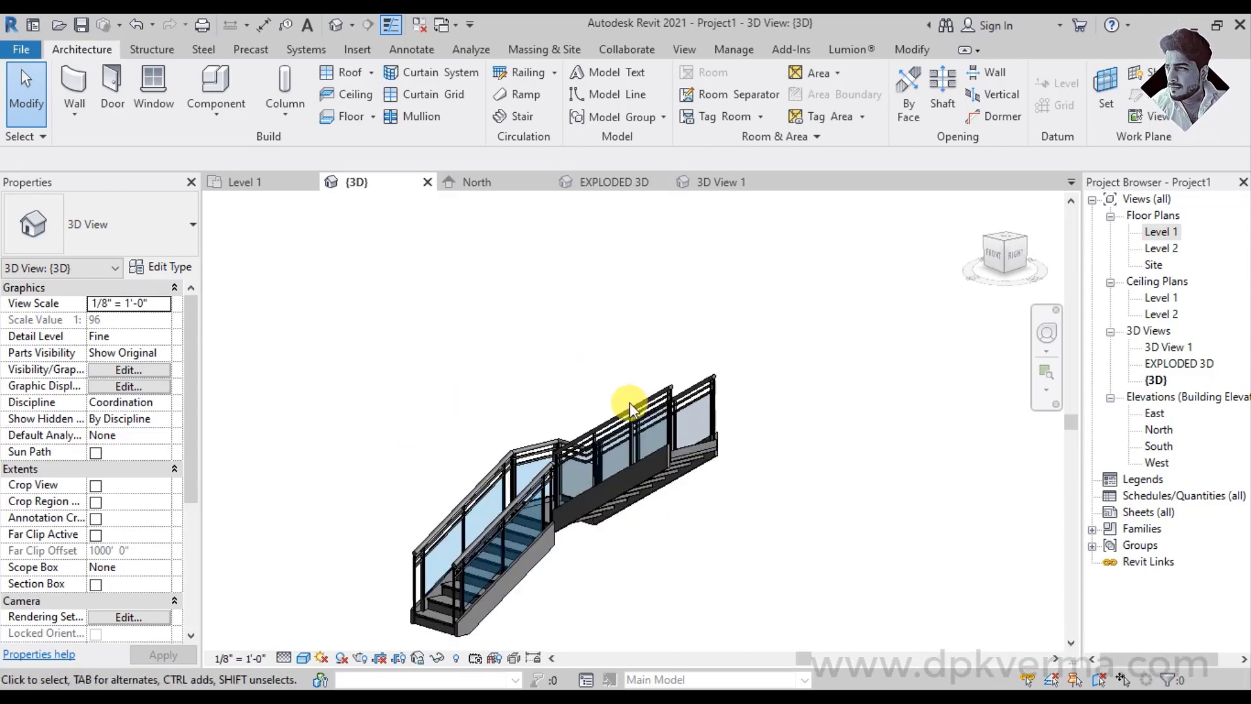
{"action": "scroll", "coordinate": [683, 389], "scroll_direction": "up", "scroll_amount": 2}
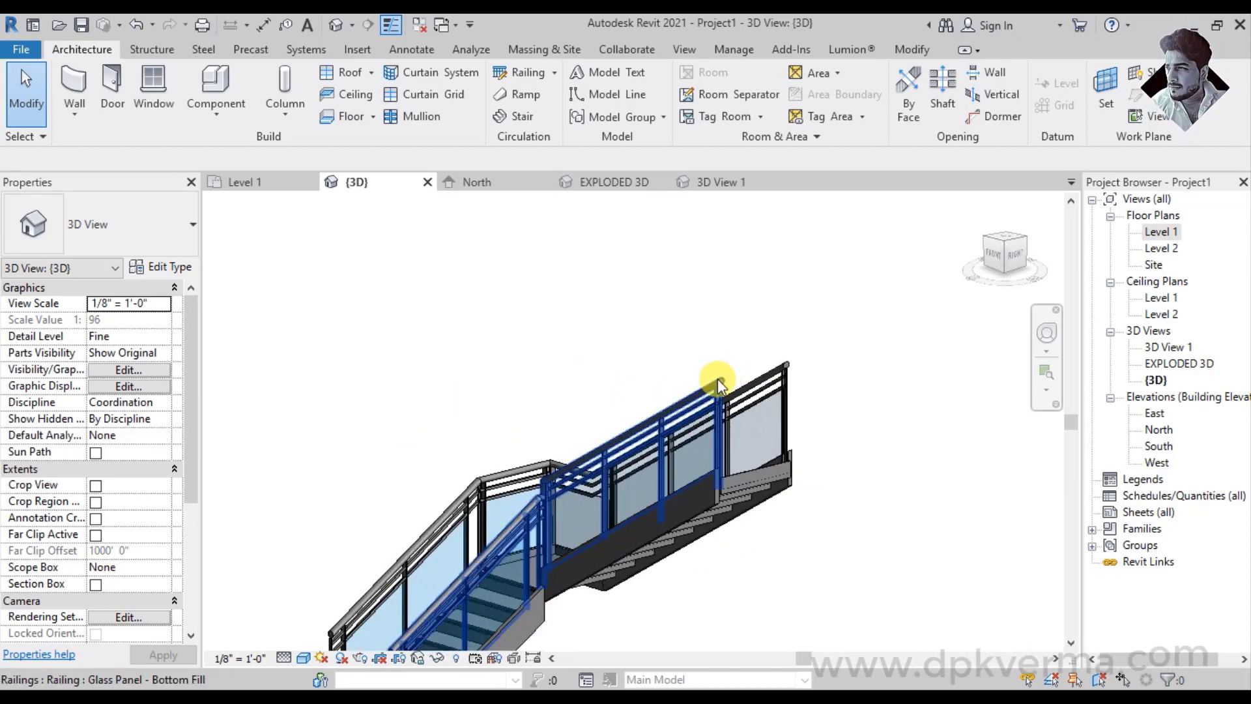
{"action": "key", "text": "Tab"}
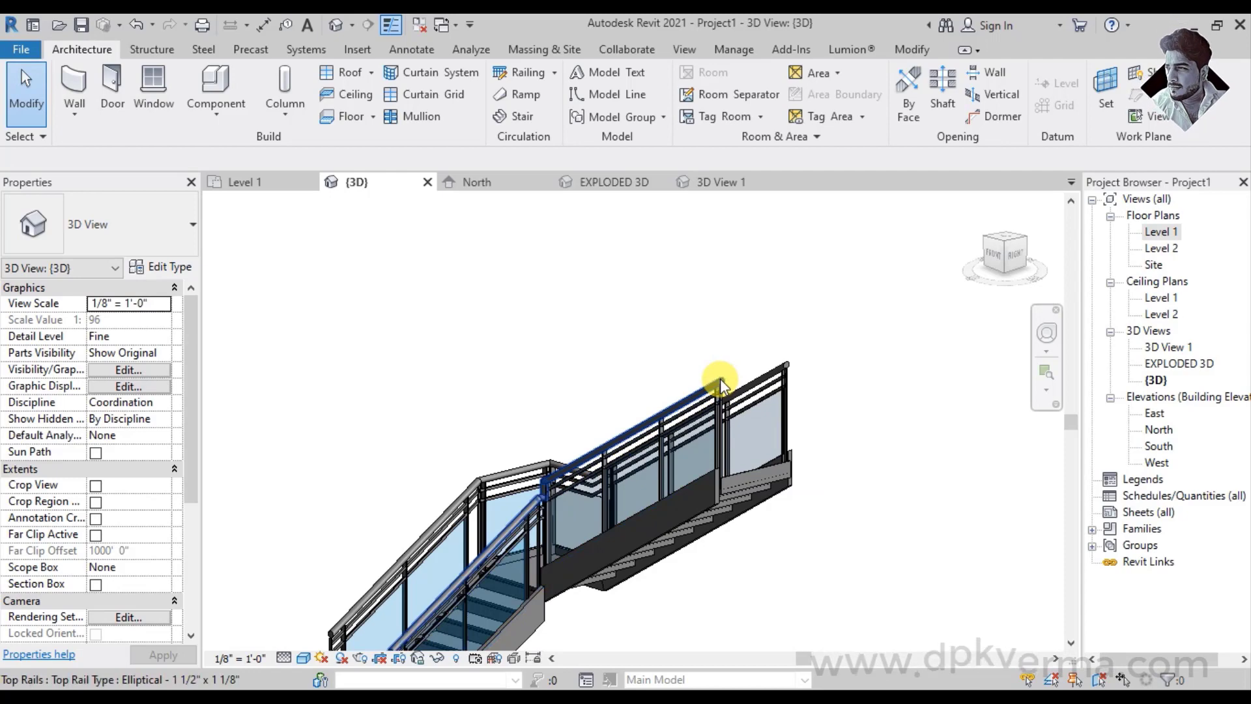
{"action": "left_click", "coordinate": [720, 378]}
{"action": "key", "text": "Tab"}
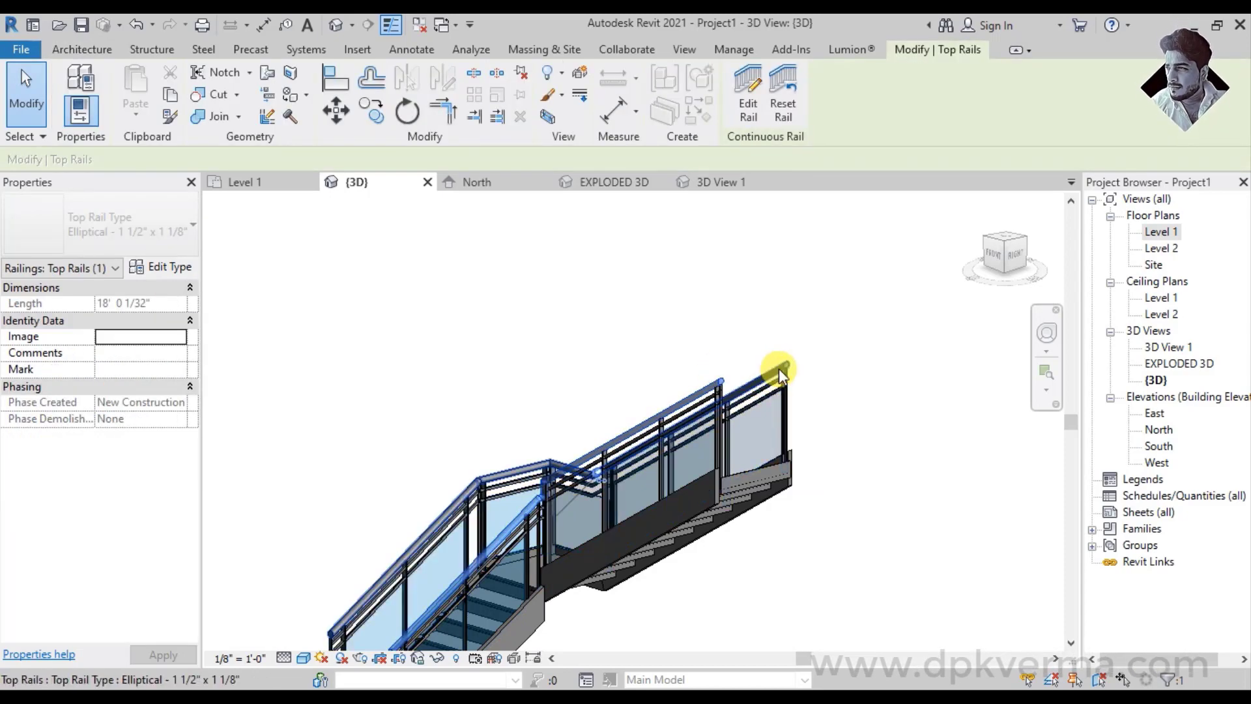
{"action": "left_click", "coordinate": [779, 368]}
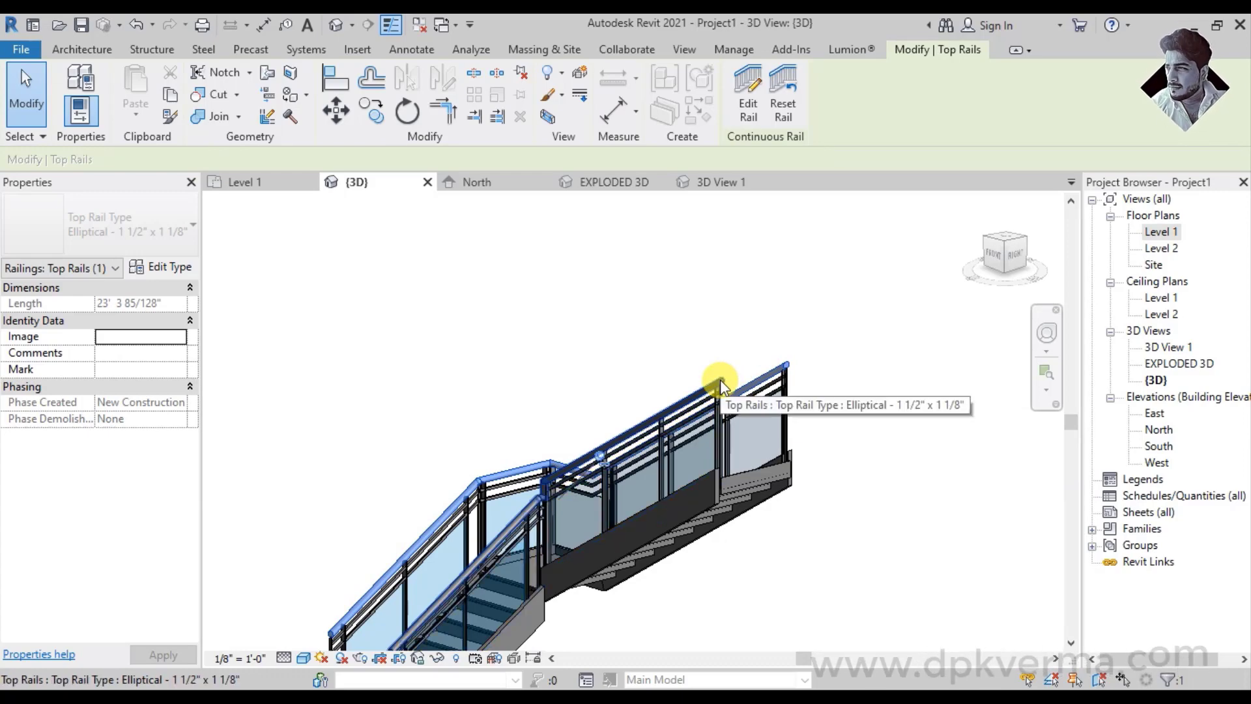
{"action": "left_click", "coordinate": [721, 380]}
{"action": "scroll", "coordinate": [721, 379], "scroll_direction": "down", "scroll_amount": 2}
{"action": "scroll", "coordinate": [748, 365], "scroll_direction": "up", "scroll_amount": 3}
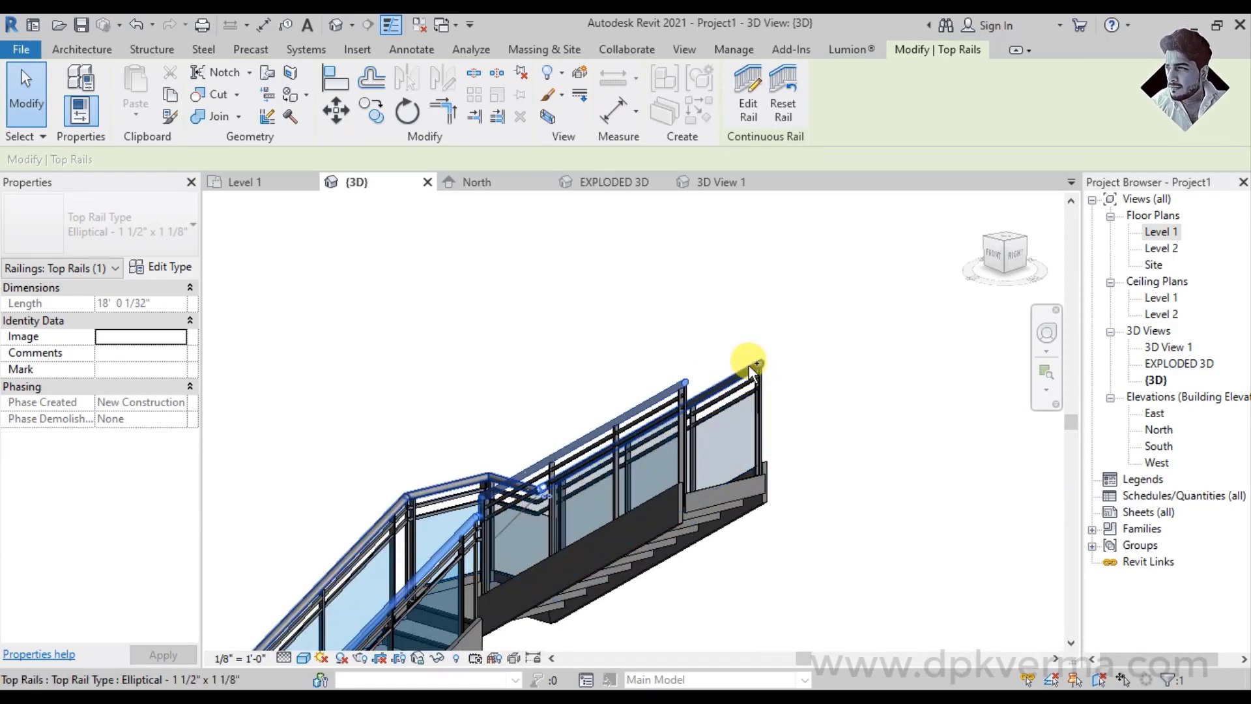
{"action": "left_click", "coordinate": [698, 414], "text": "ctrl"}
{"action": "scroll", "coordinate": [704, 417], "scroll_direction": "down", "scroll_amount": 2}
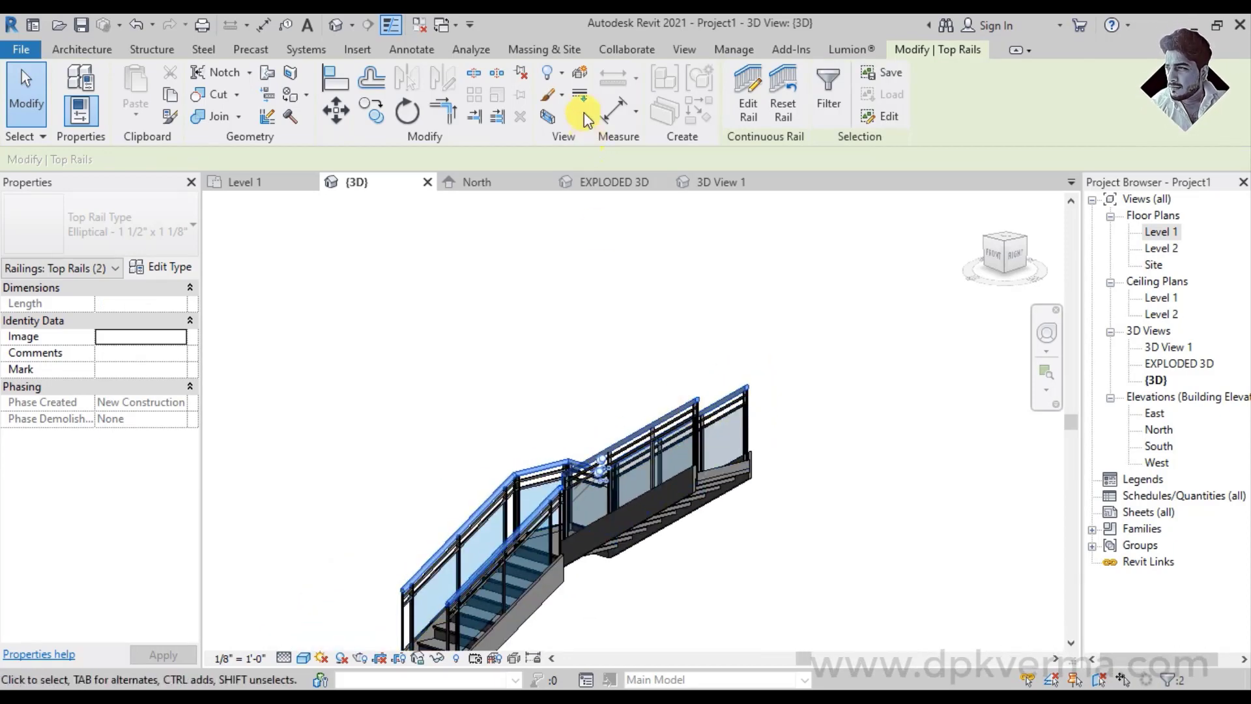
{"action": "left_click", "coordinate": [582, 75]}
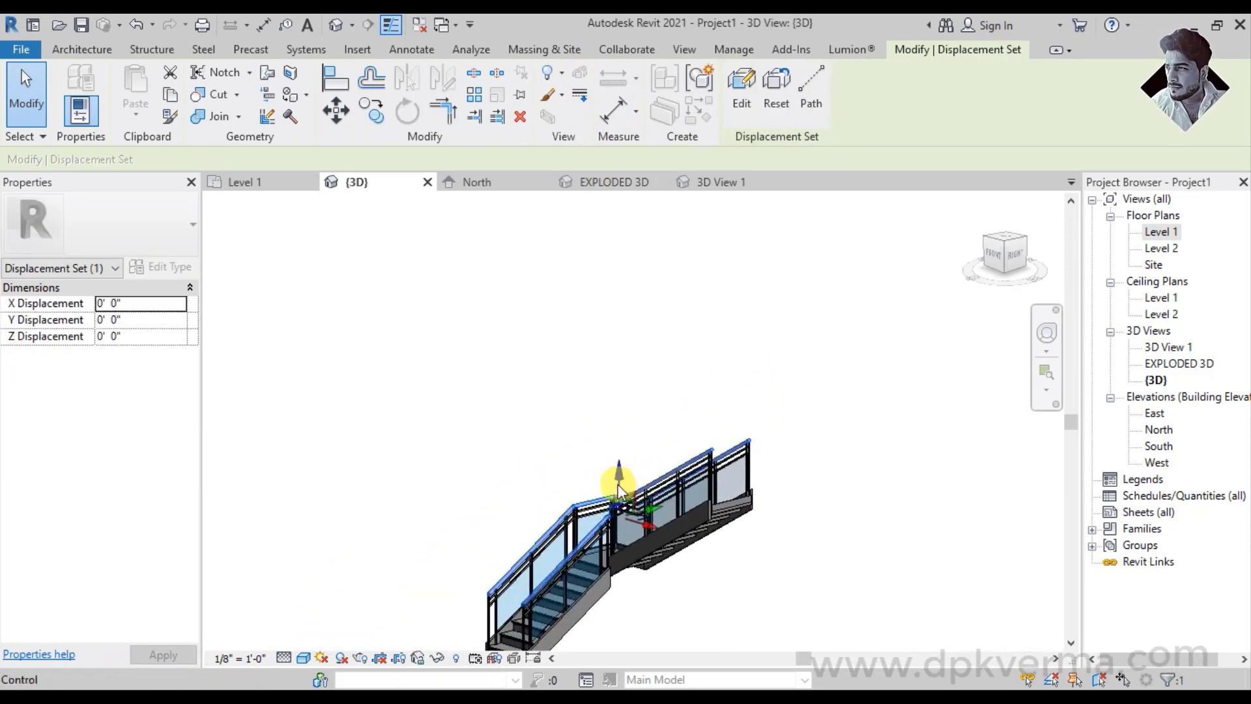
{"action": "left_click_drag", "start_coordinate": [618, 483], "coordinate": [615, 274]}
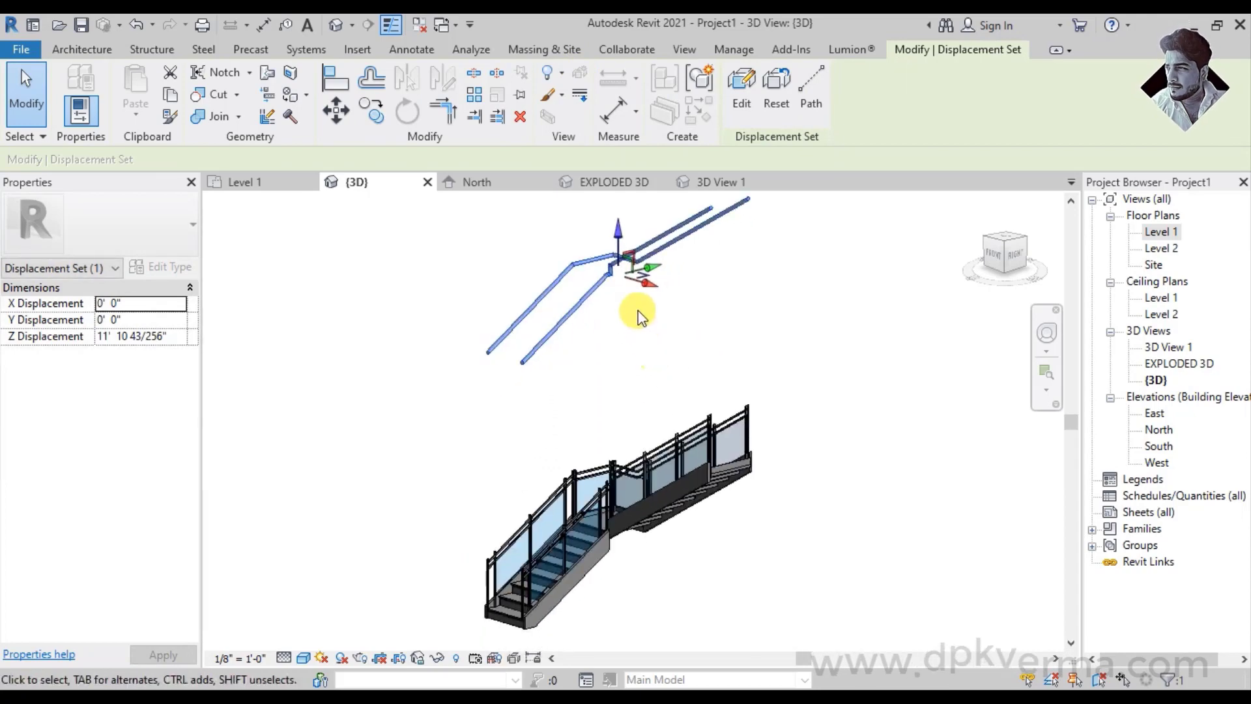
{"action": "left_click", "coordinate": [788, 385]}
Displace both glass railings about 6' 4" above the stair
{"action": "left_click", "coordinate": [717, 417]}
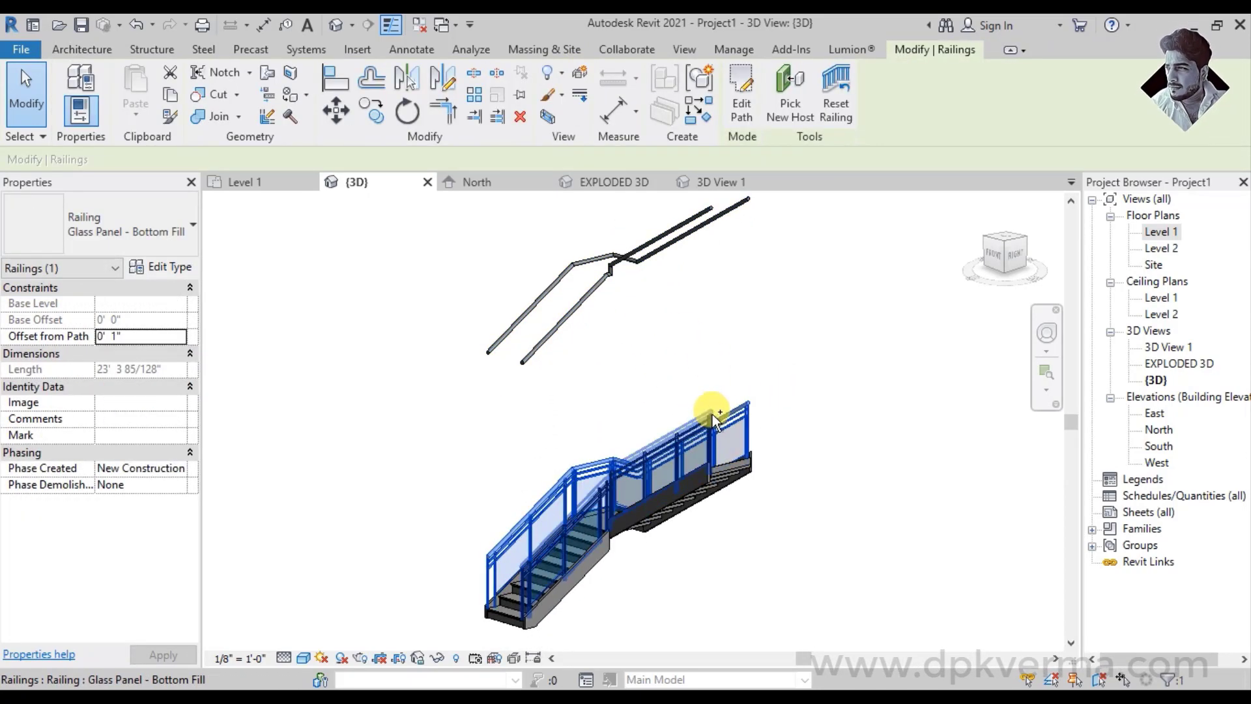
{"action": "left_click", "coordinate": [582, 75]}
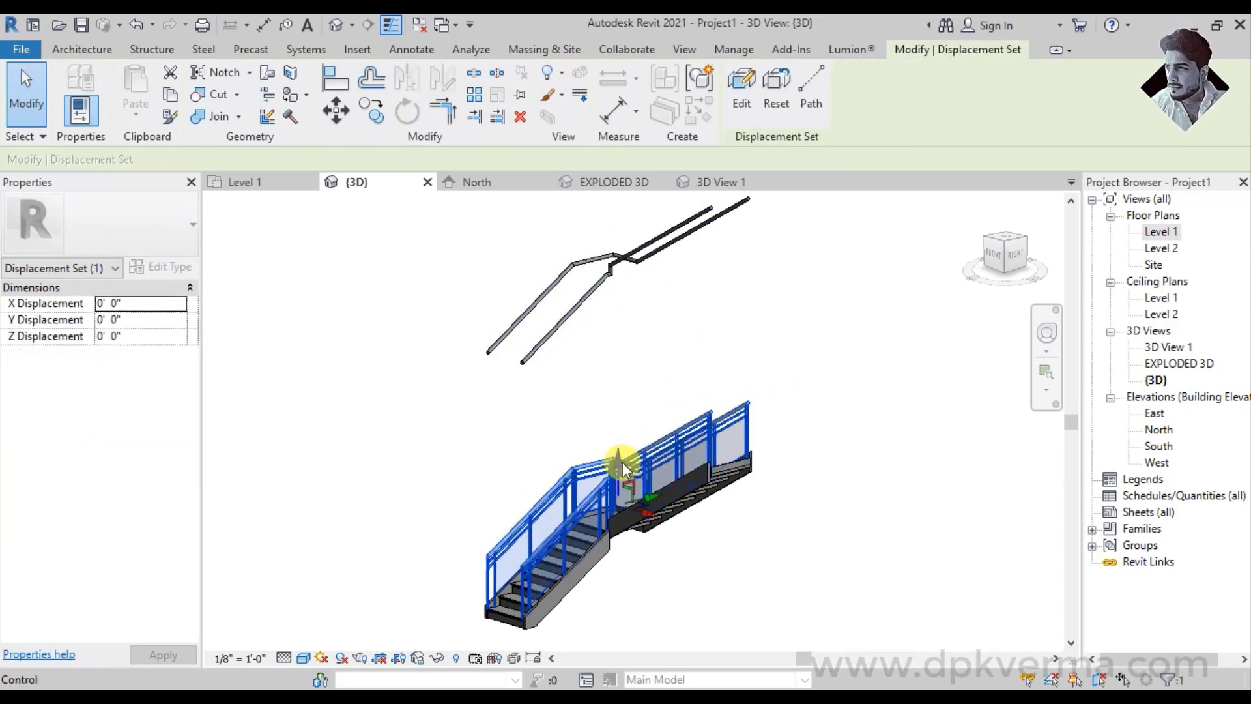
{"action": "left_click_drag", "start_coordinate": [621, 460], "coordinate": [619, 307]}
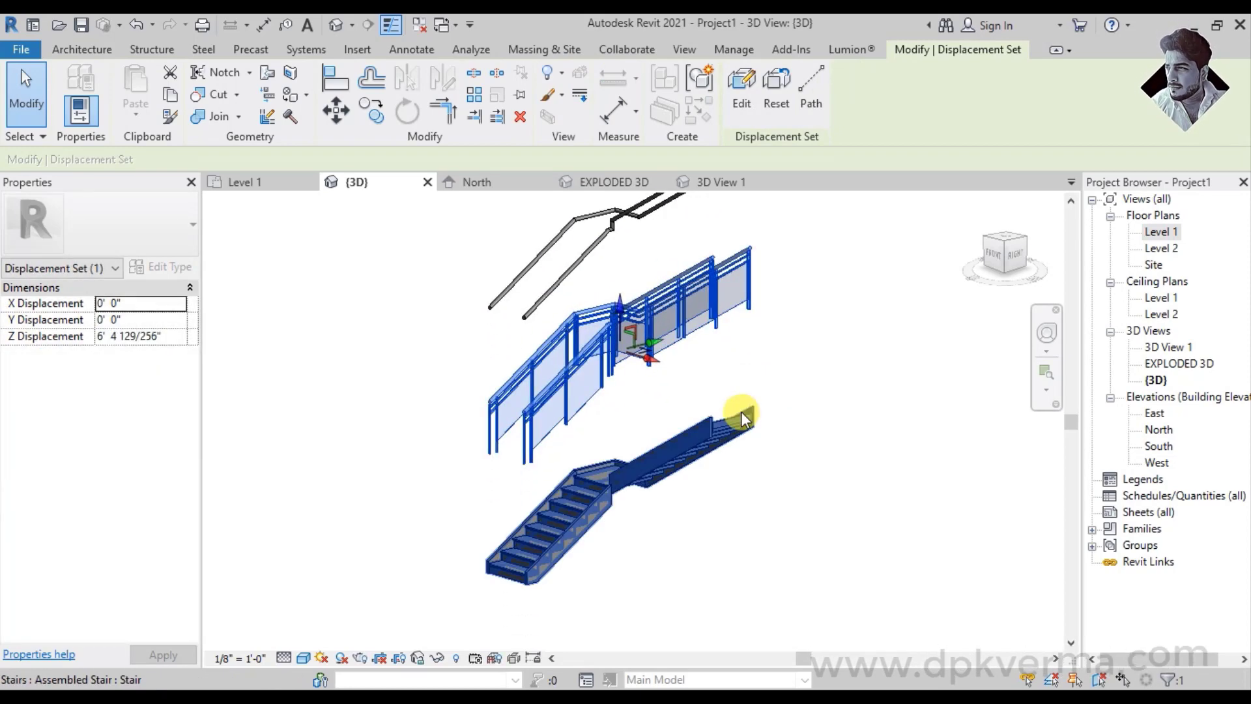
{"action": "left_click", "coordinate": [747, 380]}
{"action": "middle_click_drag", "start_coordinate": [752, 385], "coordinate": [742, 453]}
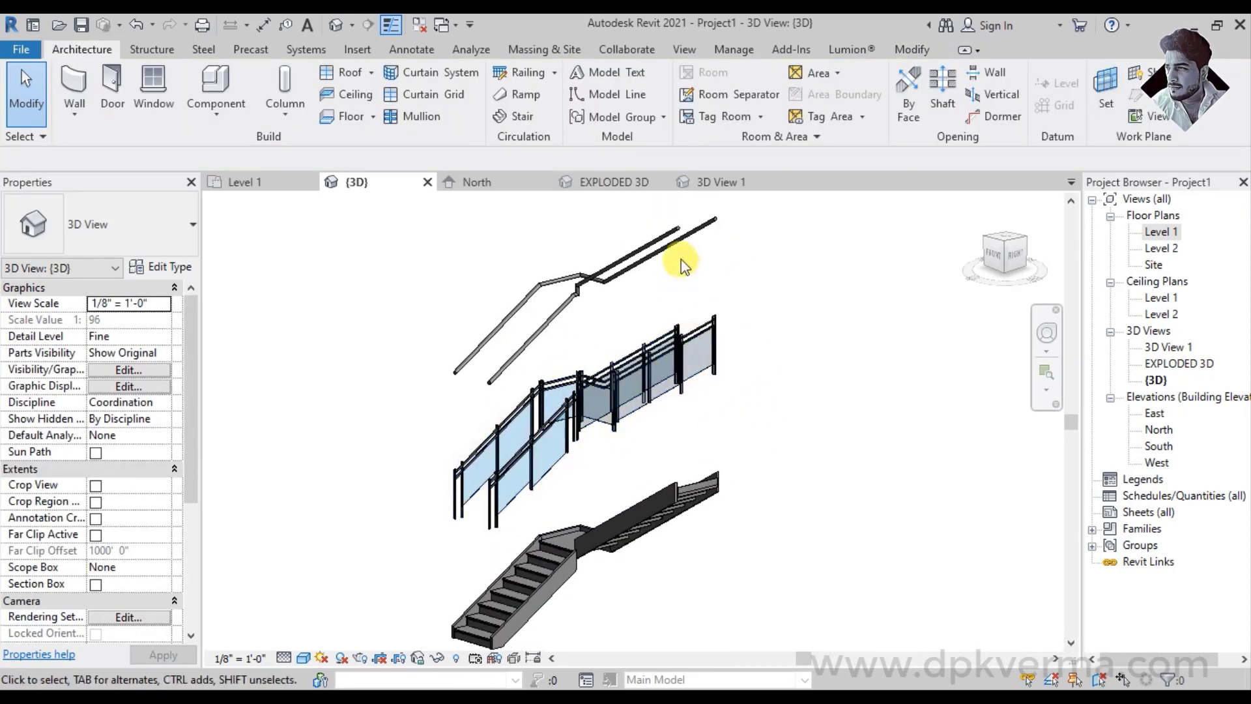
Add displacement path lines from the lifted top rails' ends
{"action": "left_click", "coordinate": [672, 244]}
{"action": "left_click", "coordinate": [815, 81]}
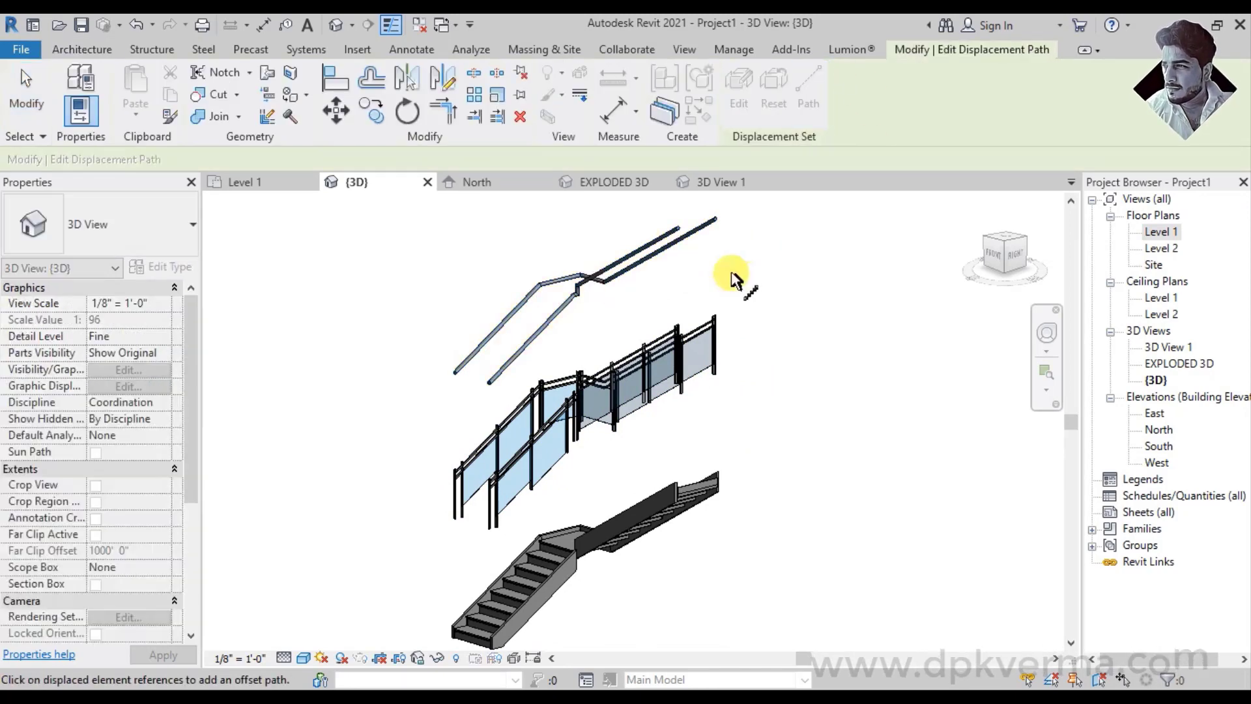
{"action": "left_click", "coordinate": [721, 228]}
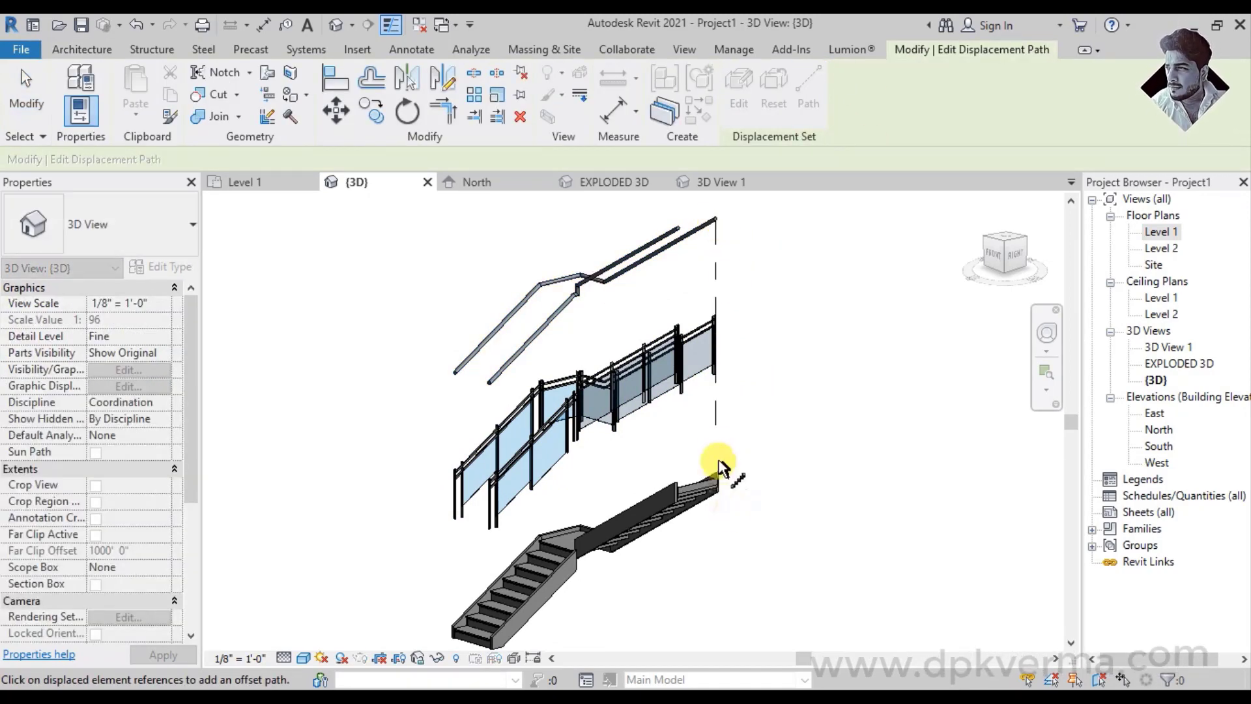
{"action": "left_click", "coordinate": [489, 384]}
{"action": "left_click", "coordinate": [454, 377]}
{"action": "middle_click_drag", "start_coordinate": [550, 539], "coordinate": [572, 480]}
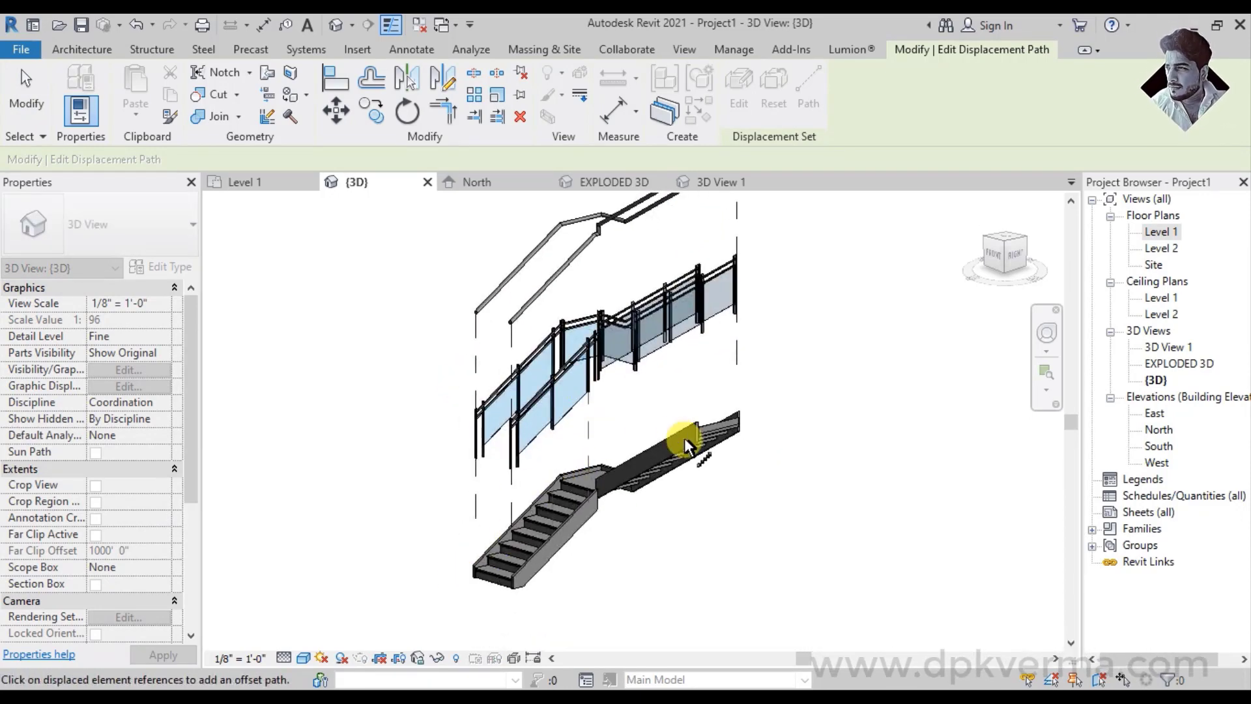
{"action": "key", "text": "Escape"}
Put the stair in its own displacement set and add path lines to it
{"action": "left_click", "coordinate": [681, 499]}
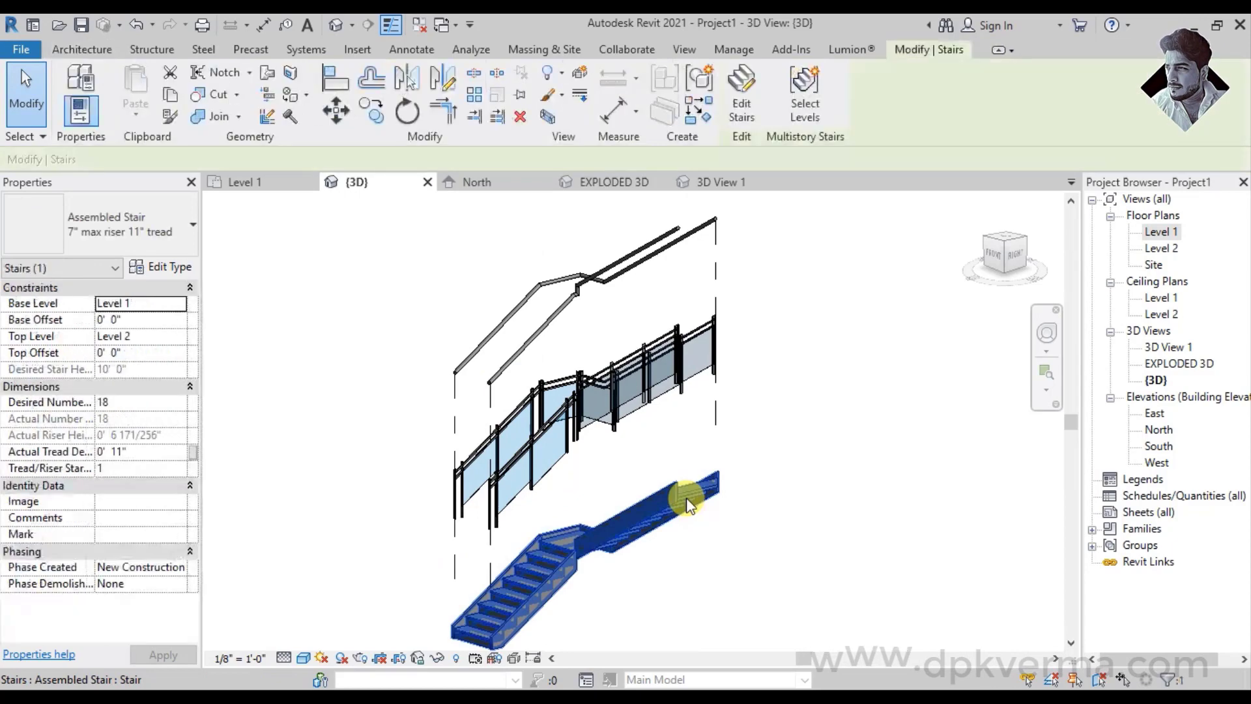
{"action": "left_click", "coordinate": [585, 78]}
{"action": "left_click", "coordinate": [808, 92]}
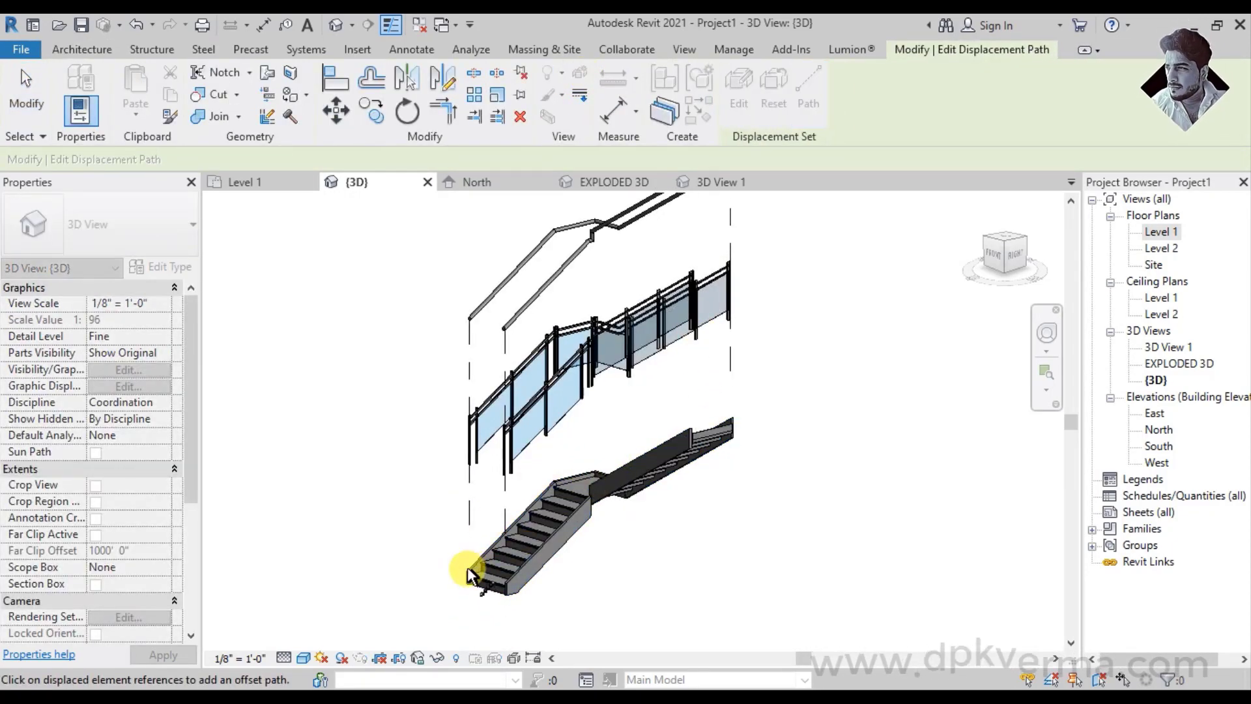
{"action": "key", "text": "Escape"}
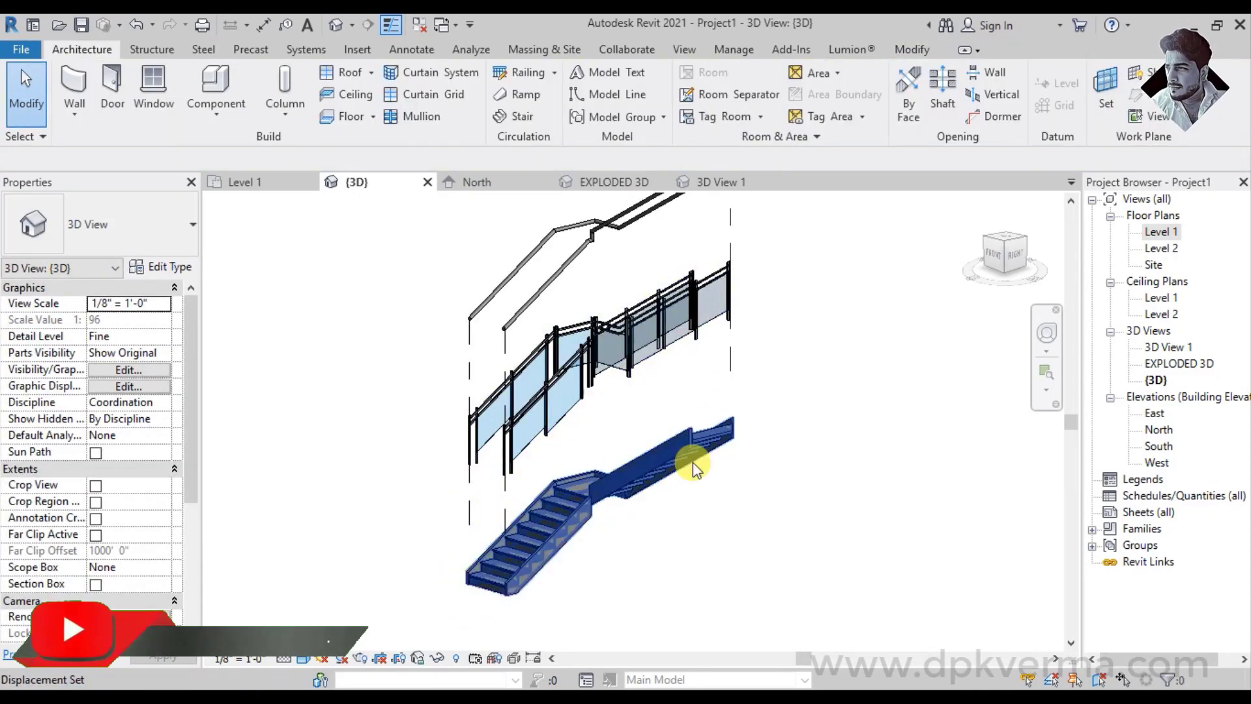
{"action": "left_click", "coordinate": [693, 462]}
{"action": "left_click", "coordinate": [808, 88]}
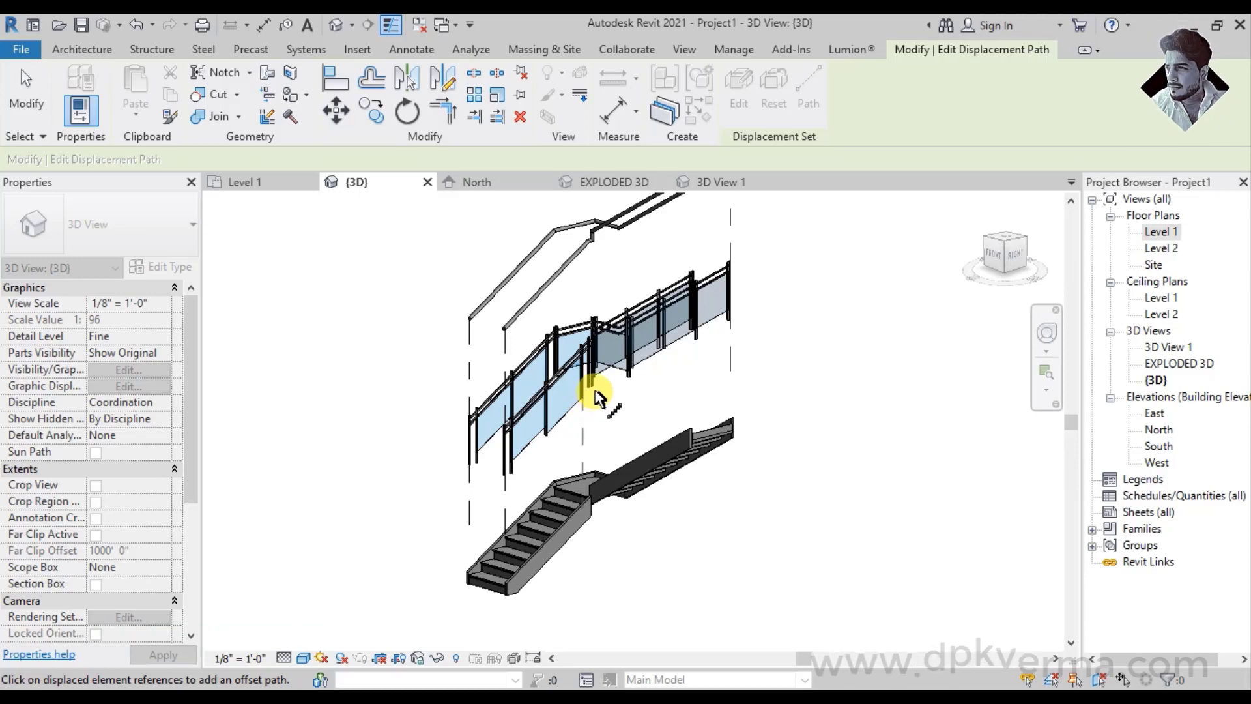
{"action": "scroll", "coordinate": [648, 456], "scroll_direction": "down", "scroll_amount": 2}
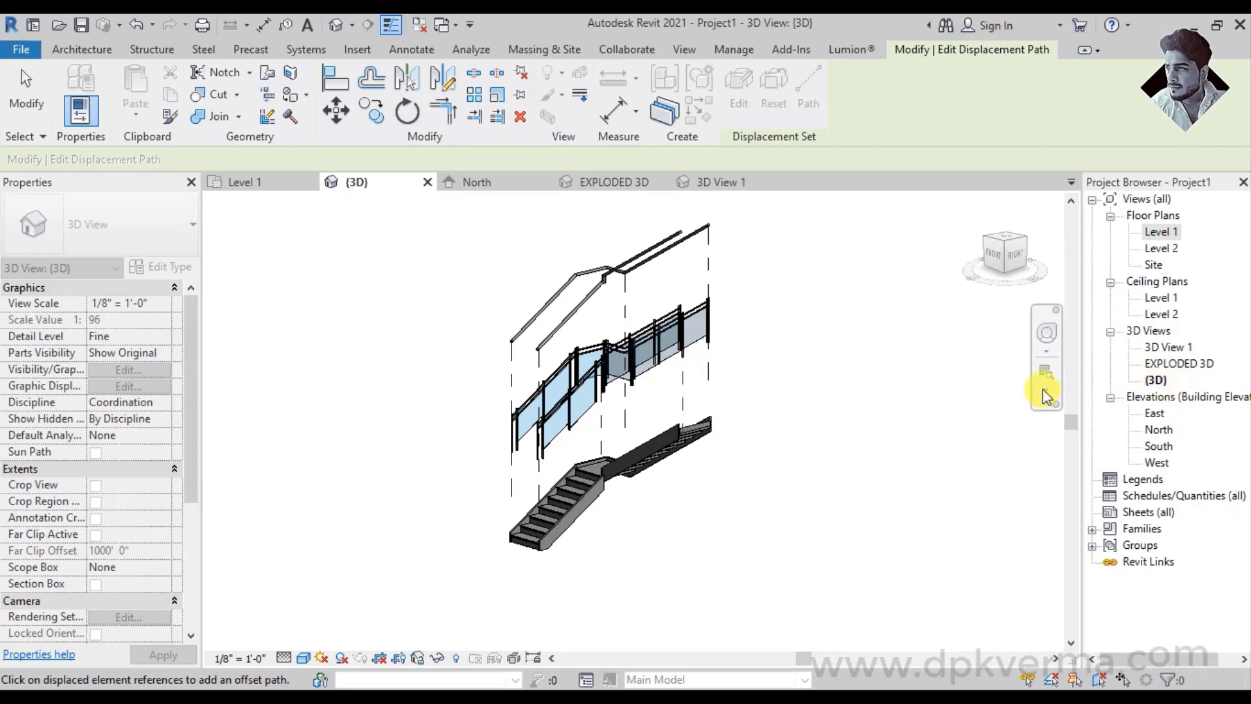
{"action": "left_click", "coordinate": [1156, 381]}
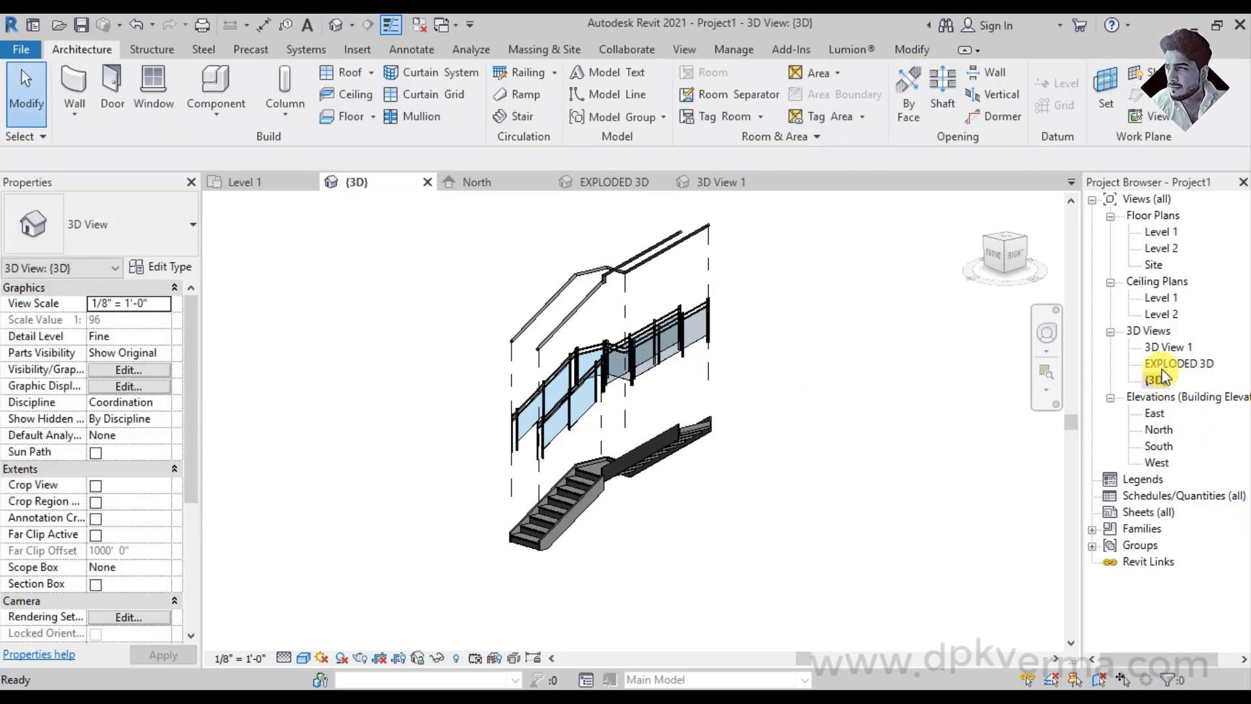
Open 3D View 1 from the Project Browser
{"action": "scroll", "coordinate": [778, 394], "scroll_direction": "down", "scroll_amount": 3}
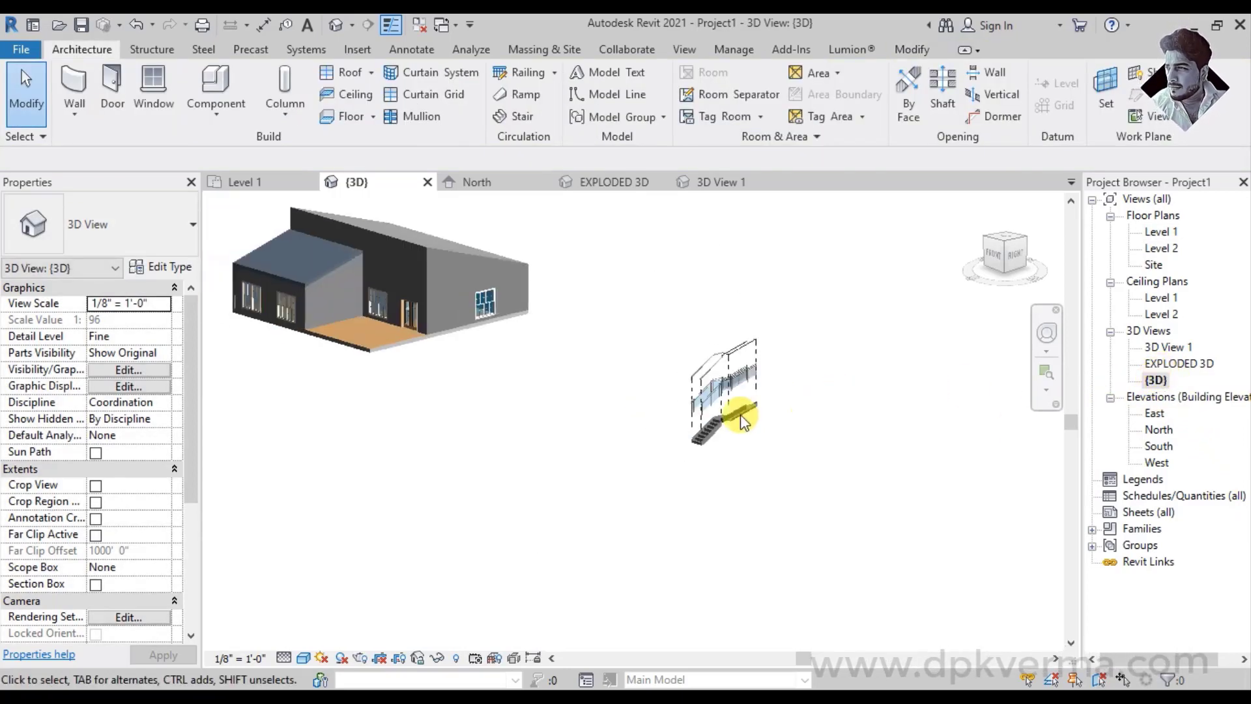
{"action": "double_click", "coordinate": [1163, 363]}
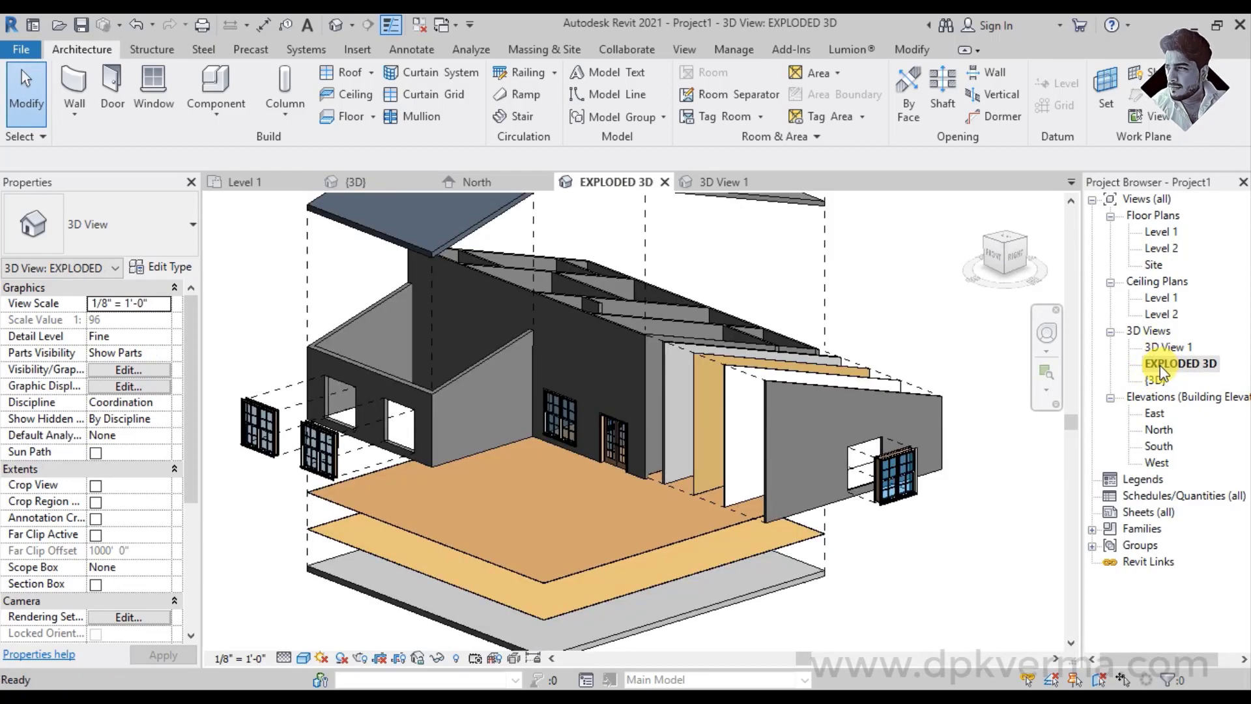
{"action": "double_click", "coordinate": [1166, 347]}
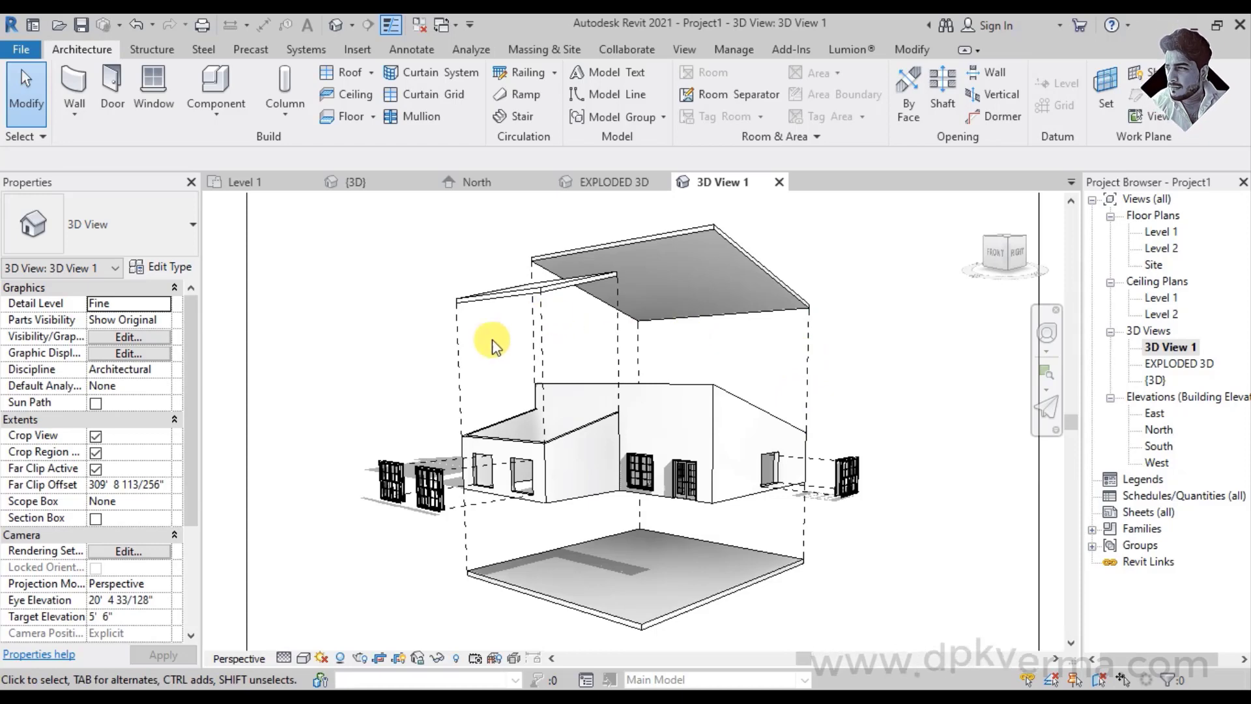
Override displacement path graphics by category to draw in red
{"action": "left_click", "coordinate": [808, 339]}
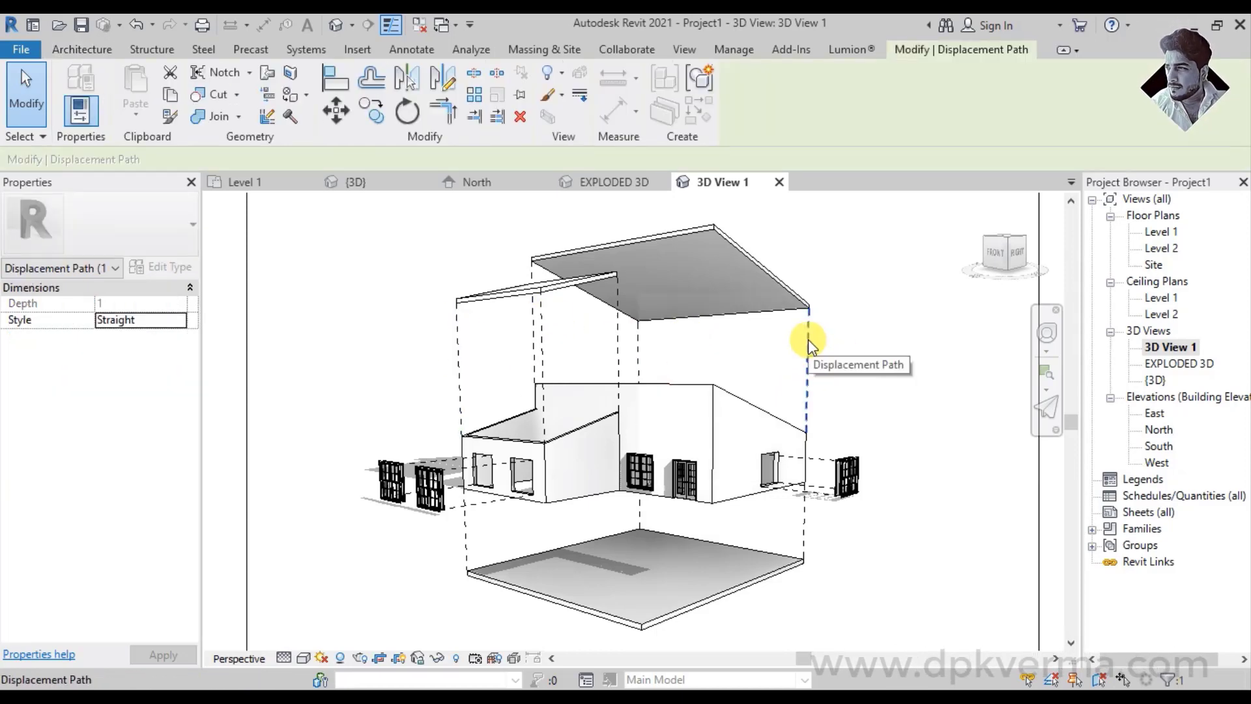
{"action": "right_click", "coordinate": [807, 339]}
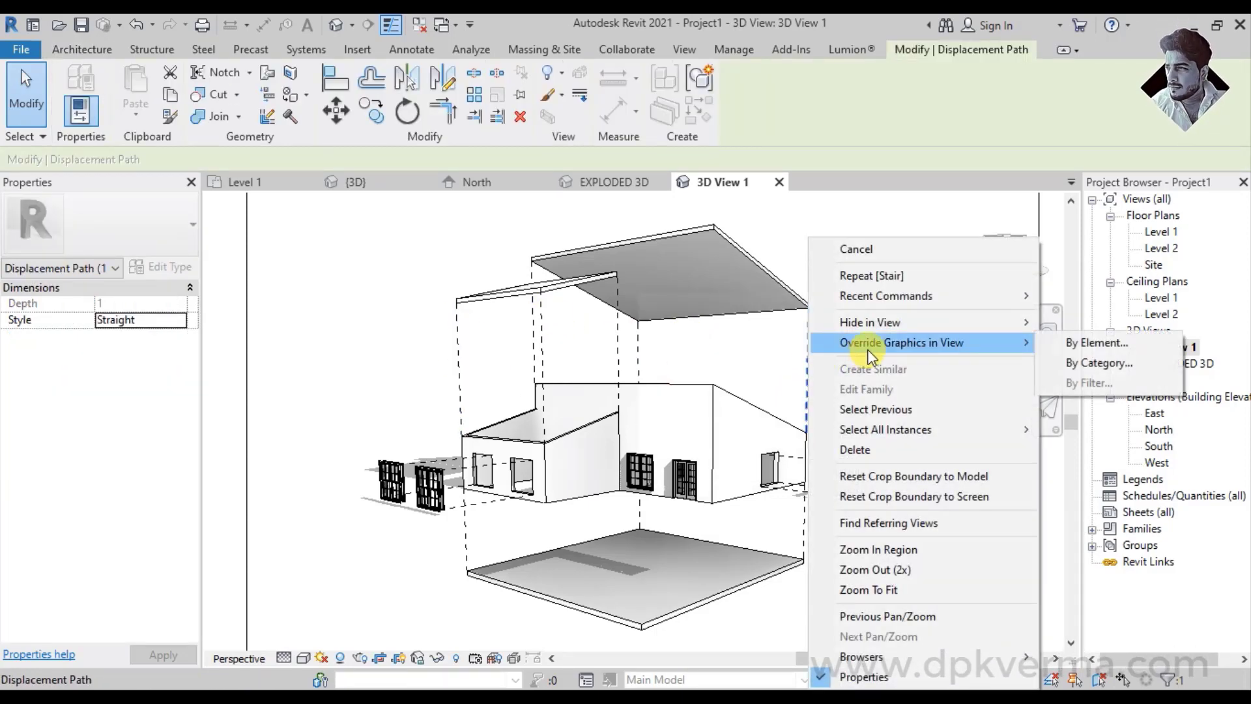
{"action": "left_click", "coordinate": [1073, 359]}
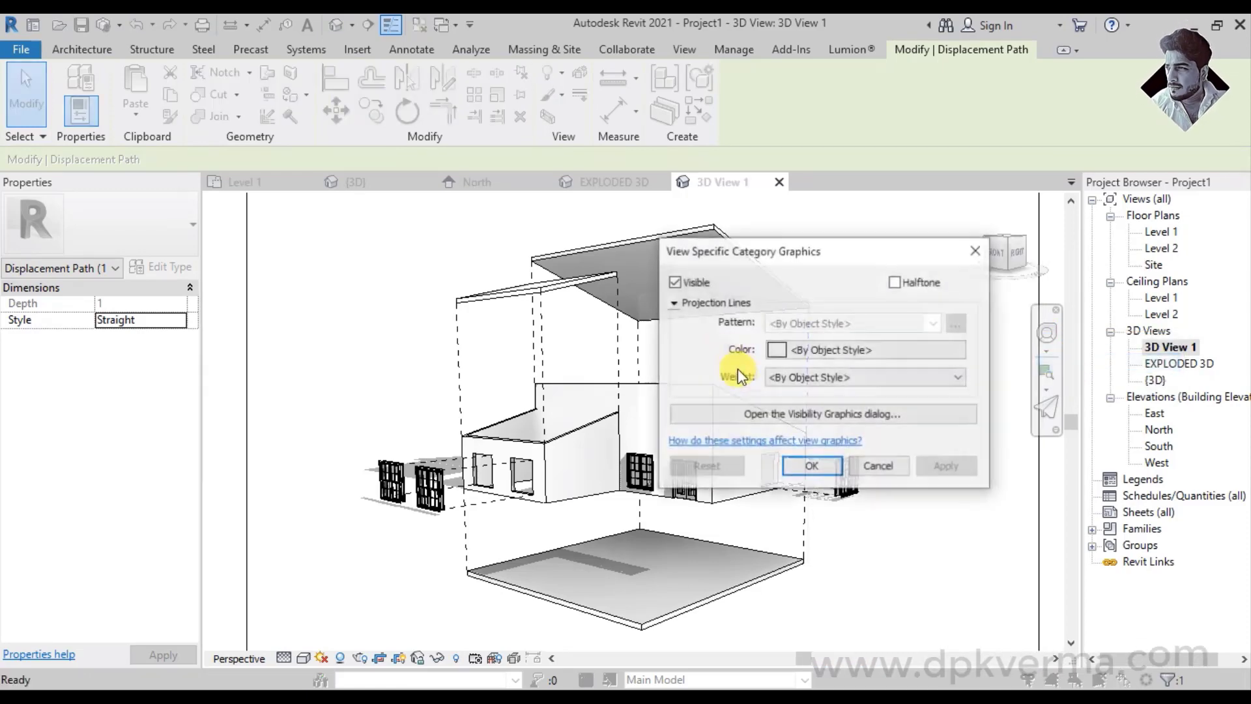
{"action": "left_click_drag", "start_coordinate": [734, 266], "coordinate": [826, 262]}
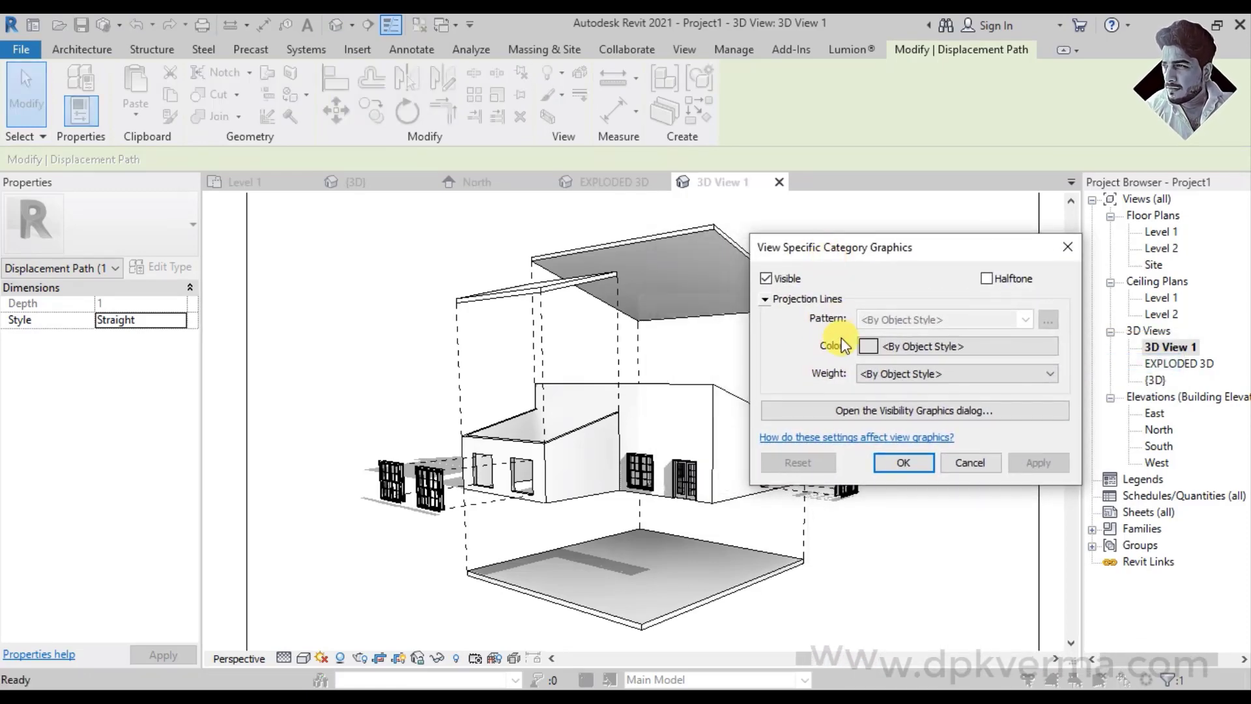
{"action": "left_click", "coordinate": [900, 349]}
{"action": "left_click", "coordinate": [750, 383]}
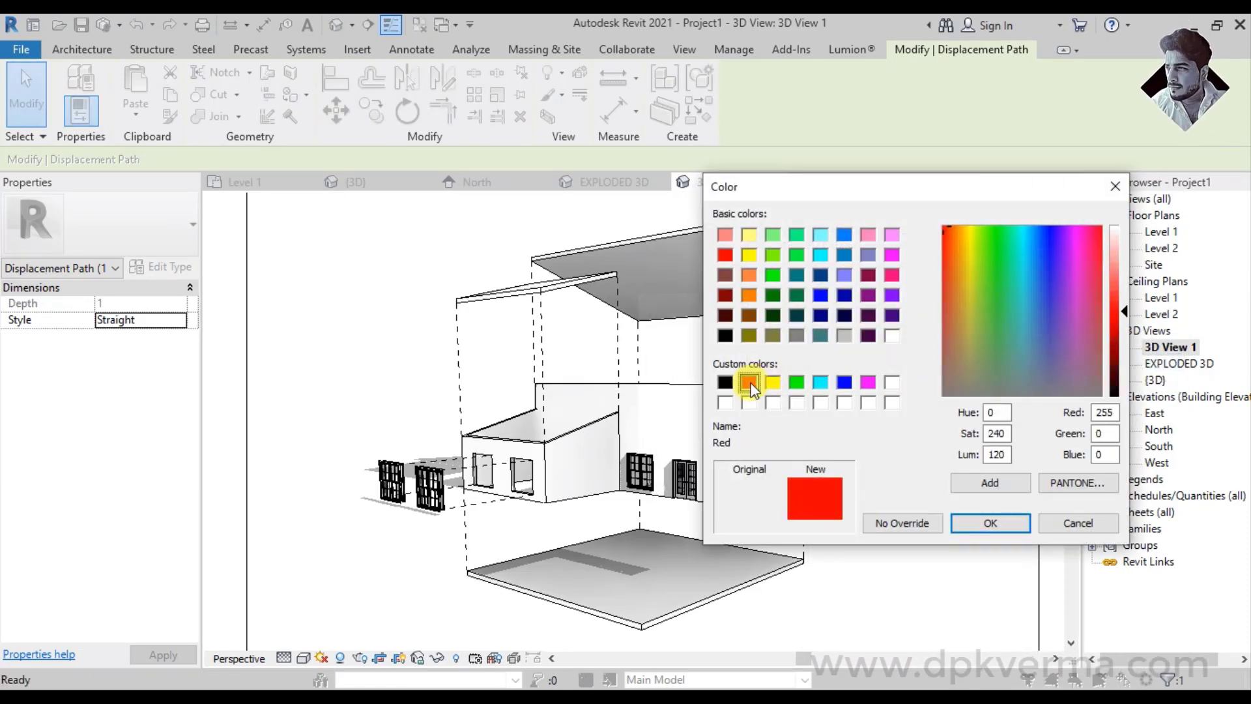
{"action": "left_click", "coordinate": [992, 523]}
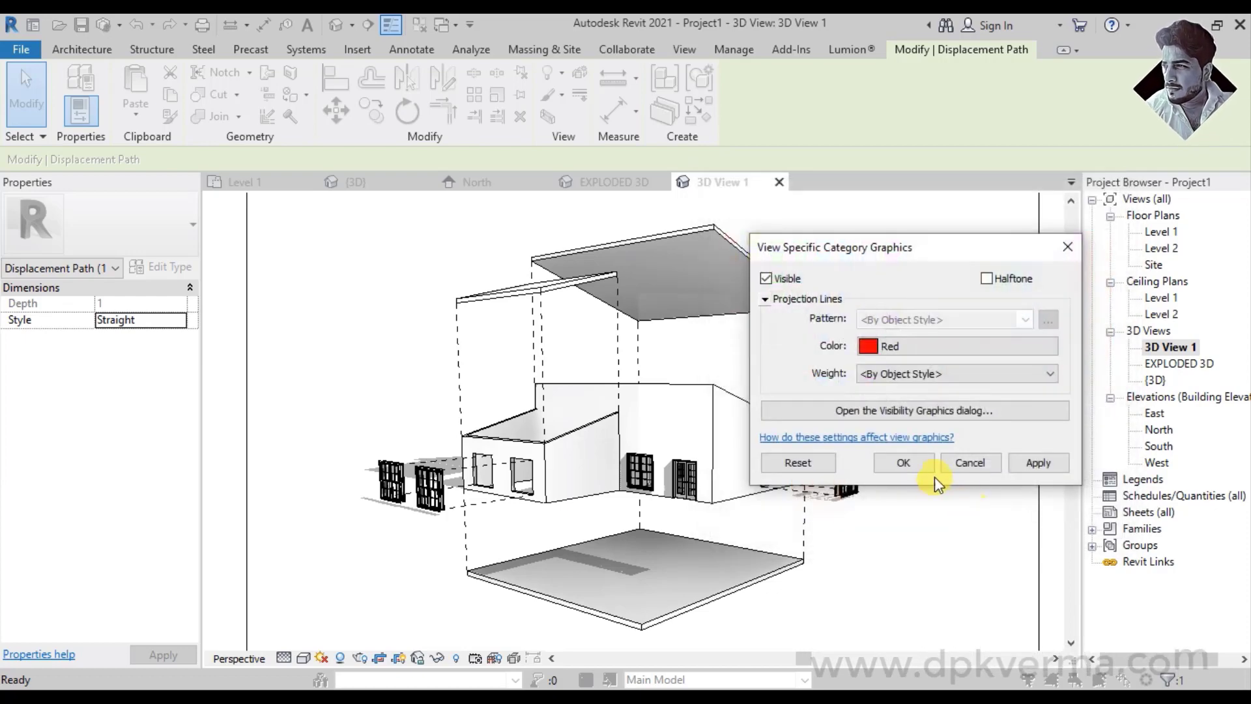
{"action": "left_click", "coordinate": [903, 462]}
{"action": "left_click", "coordinate": [896, 352]}
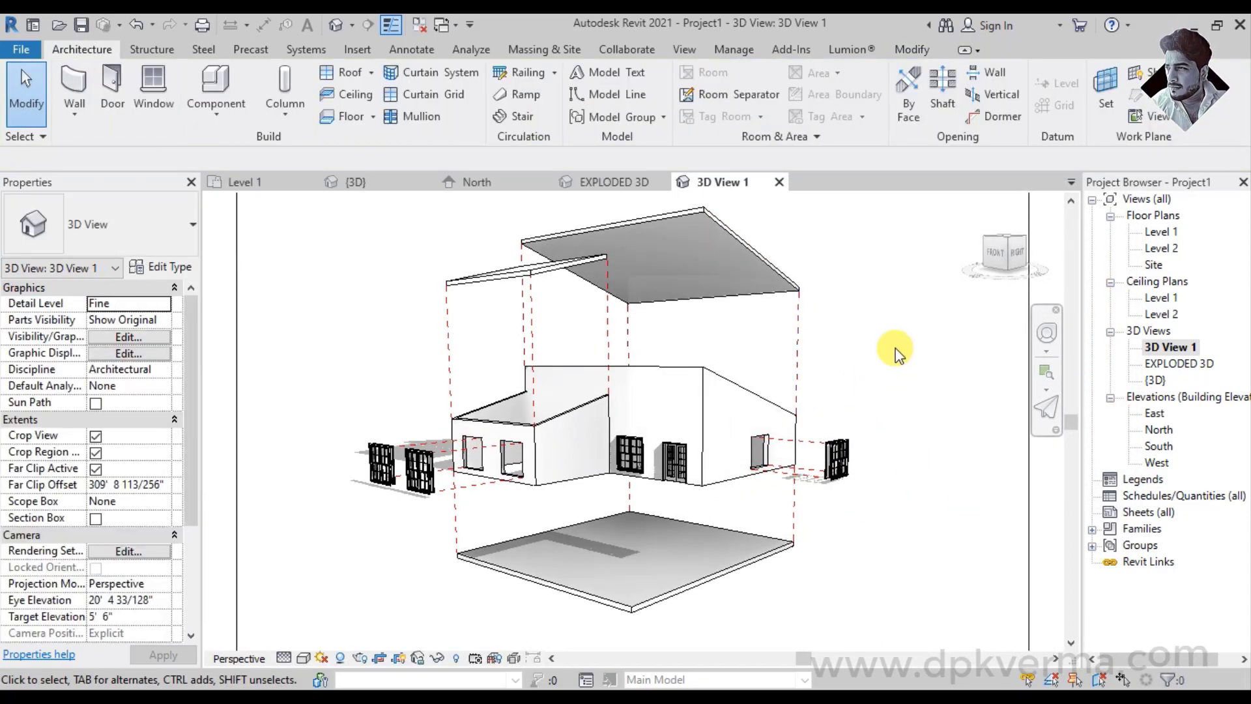
Set the displacement path category override line weight to 4
{"action": "right_click", "coordinate": [796, 329]}
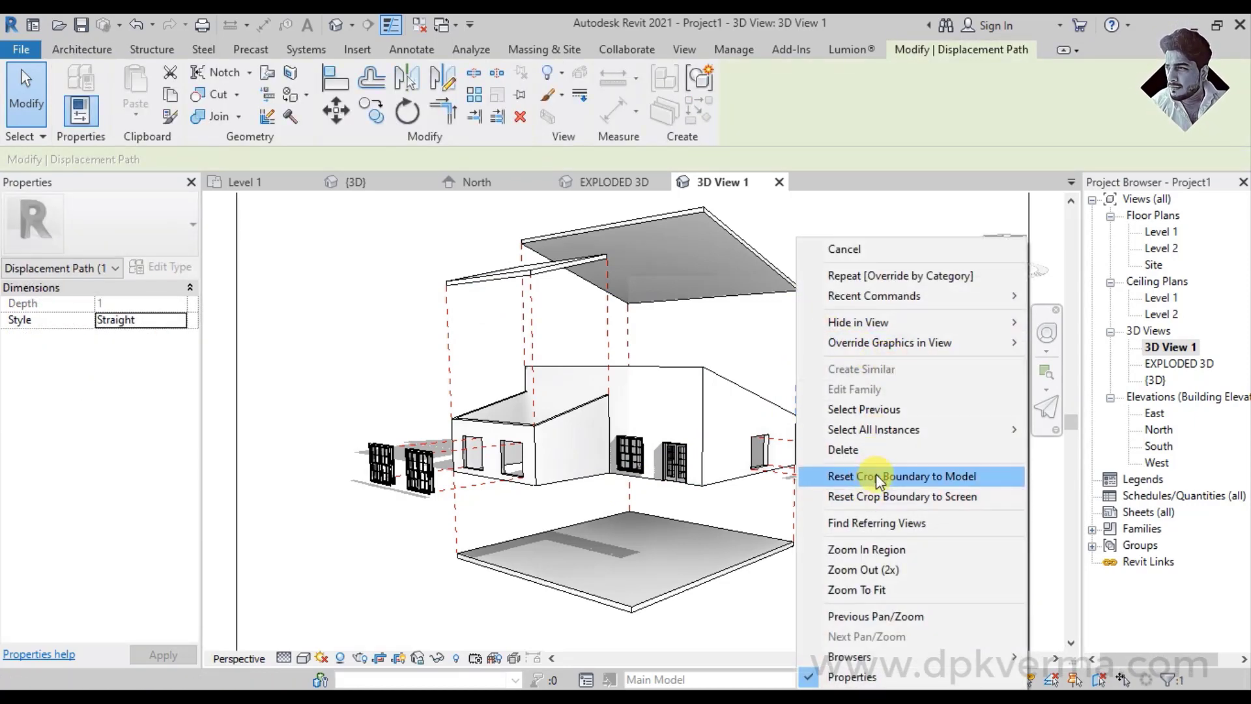
{"action": "mouse_move", "coordinate": [889, 342]}
{"action": "left_click", "coordinate": [1074, 364]}
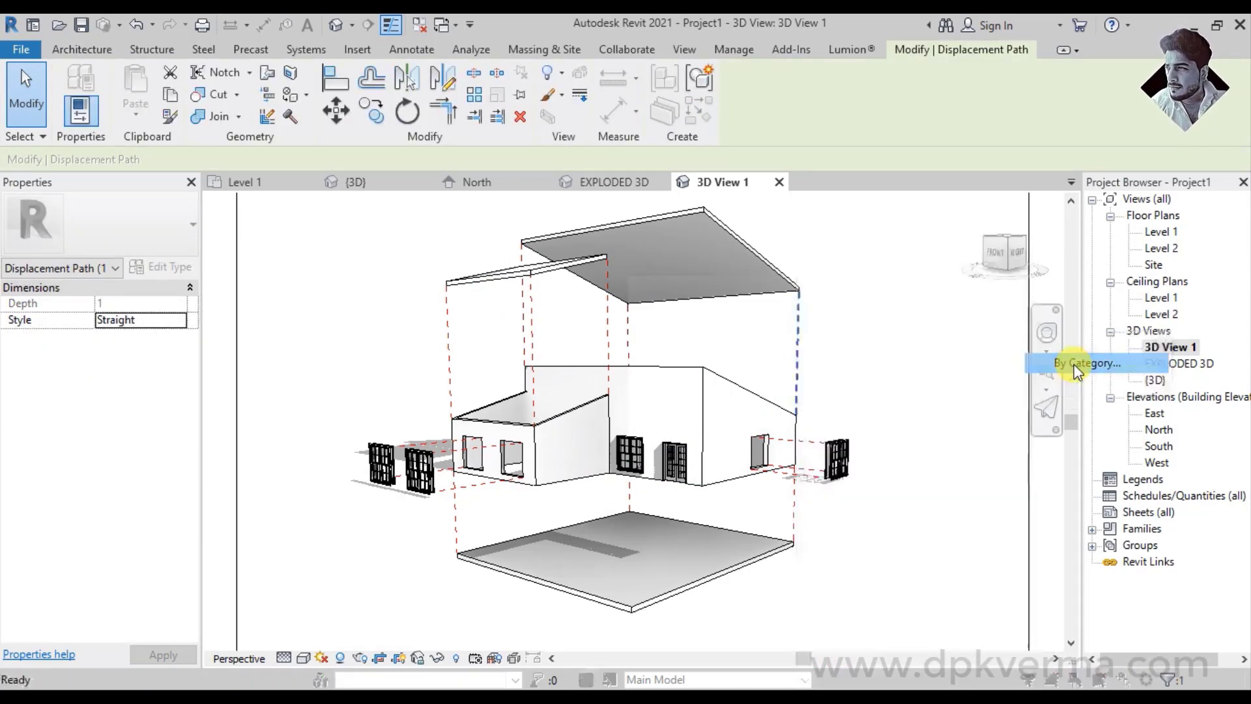
{"action": "left_click", "coordinate": [883, 375]}
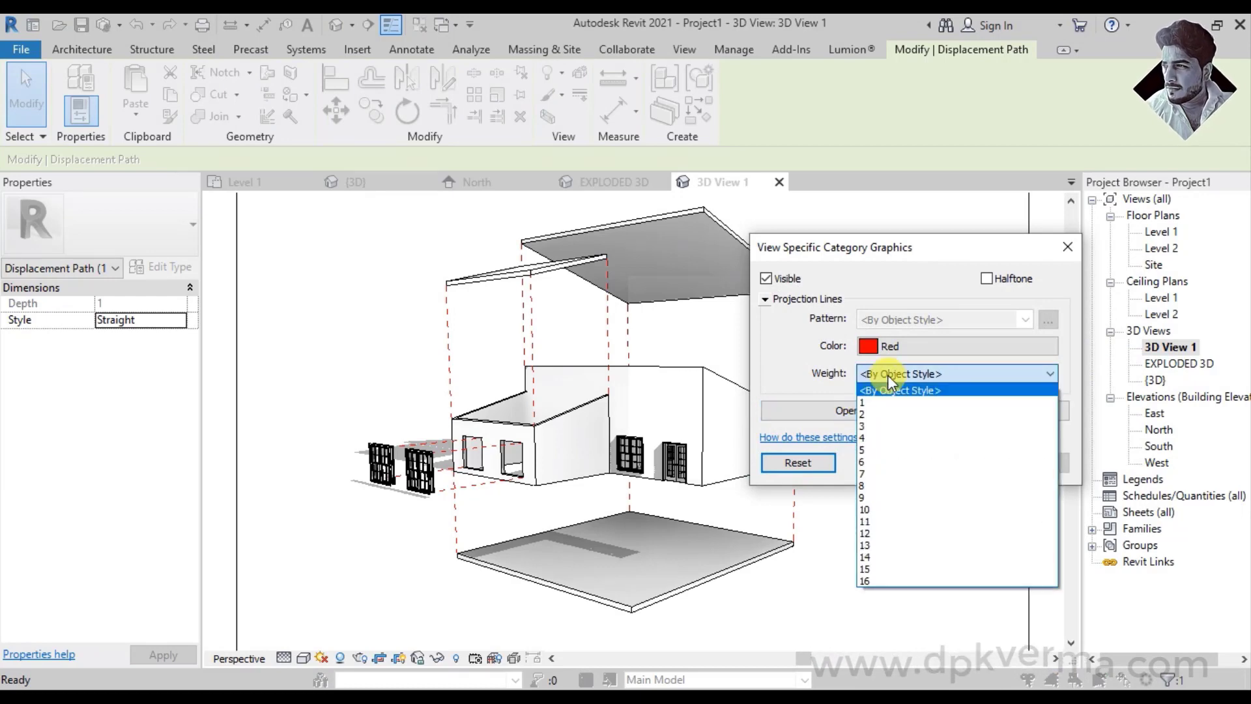
{"action": "left_click", "coordinate": [871, 438]}
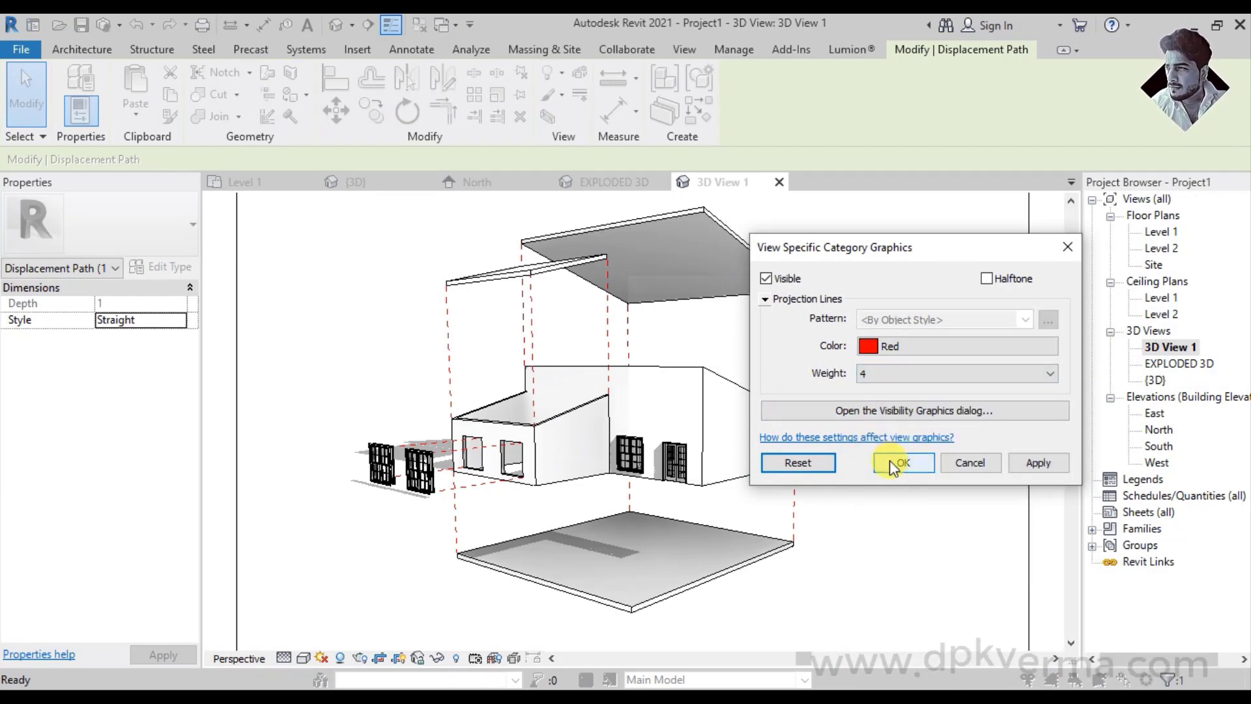
{"action": "left_click", "coordinate": [889, 460]}
{"action": "left_click", "coordinate": [866, 381]}
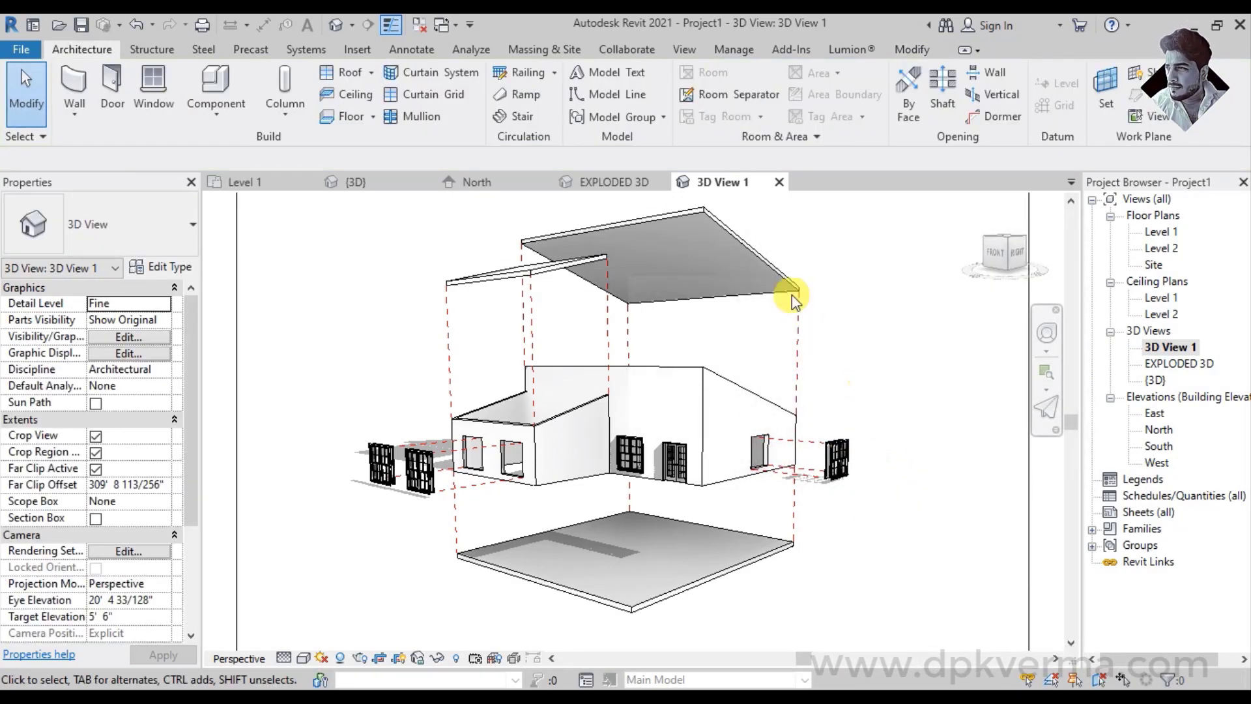
{"action": "left_click", "coordinate": [681, 51]}
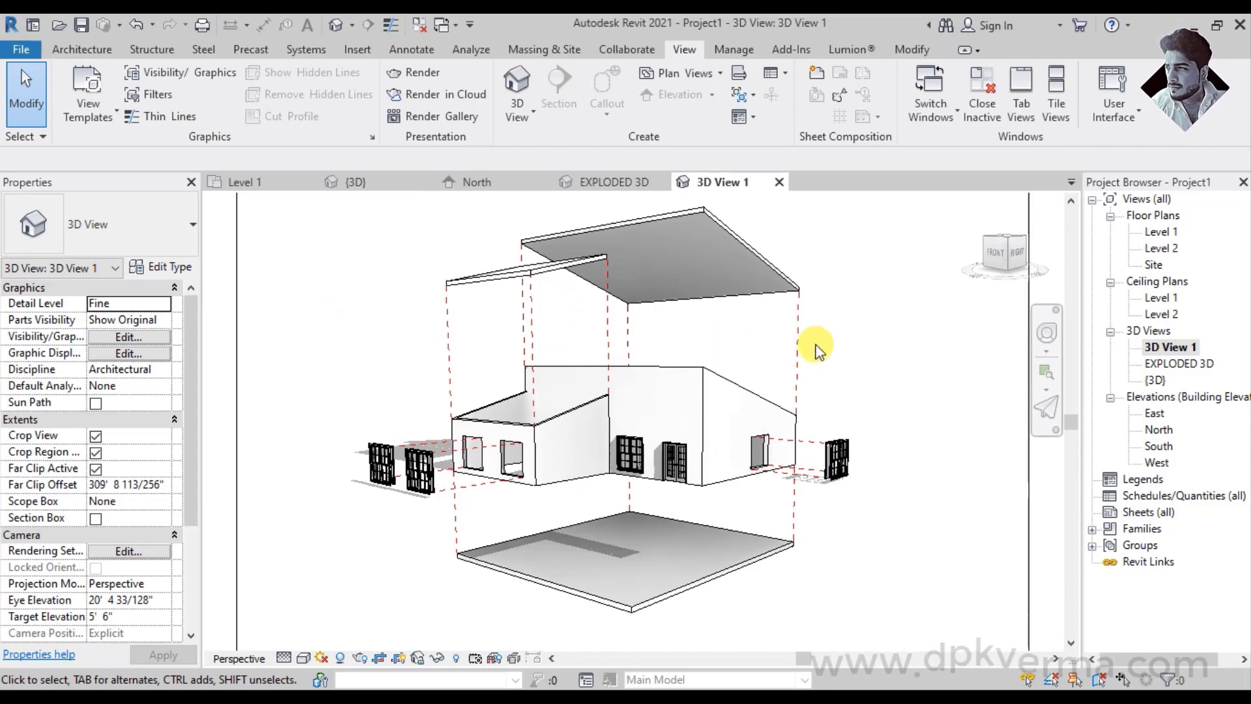
Raise the displacement path override line weight to 7
{"action": "left_click", "coordinate": [792, 311]}
{"action": "right_click", "coordinate": [795, 313]}
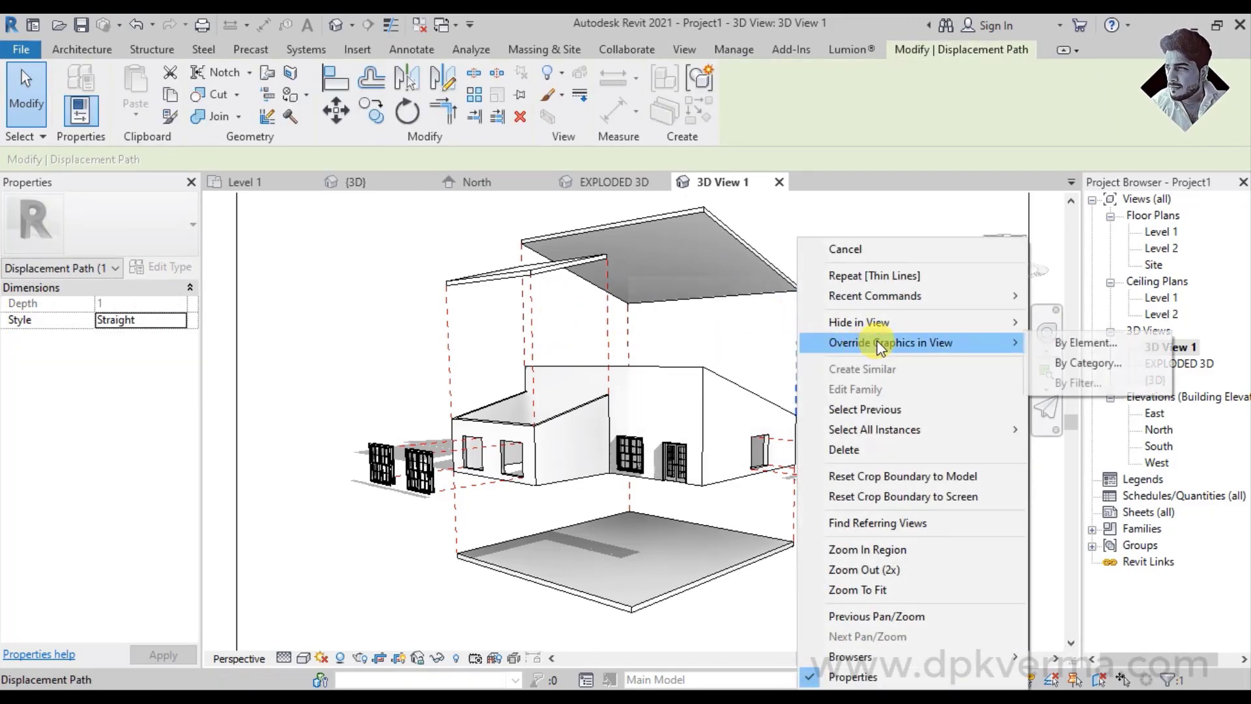
{"action": "left_click", "coordinate": [1089, 362]}
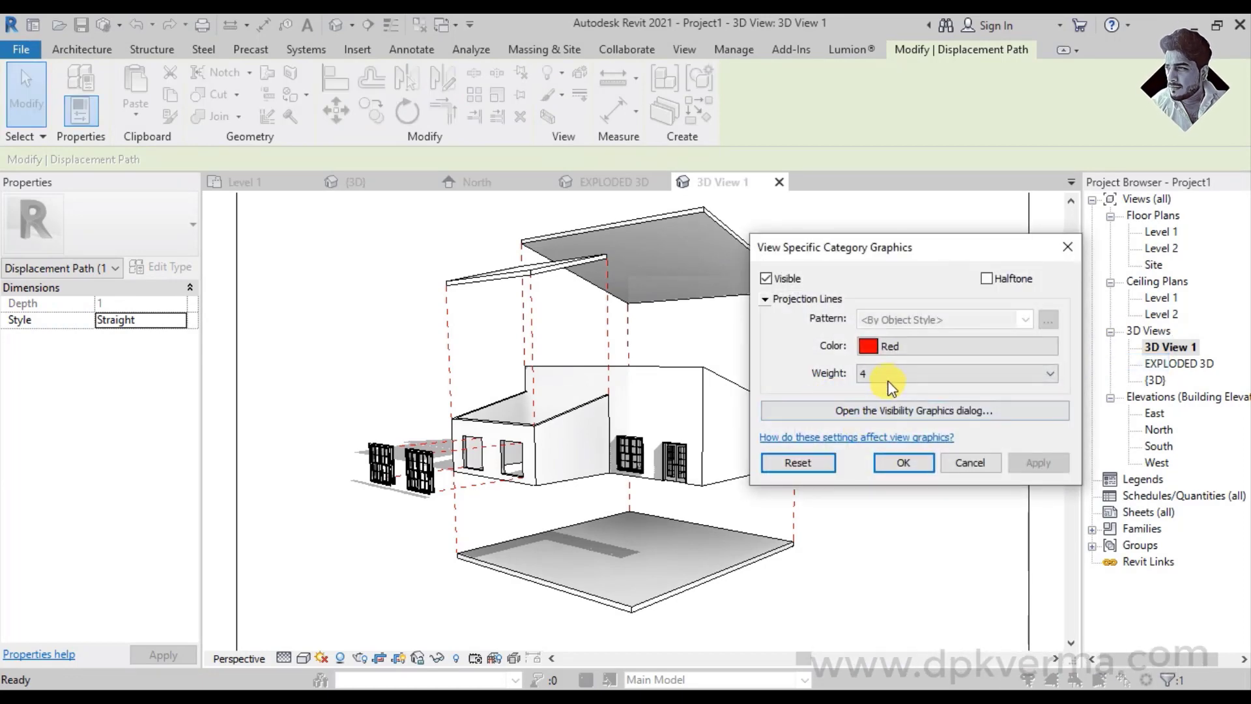
{"action": "left_click", "coordinate": [891, 388]}
{"action": "left_click", "coordinate": [869, 469]}
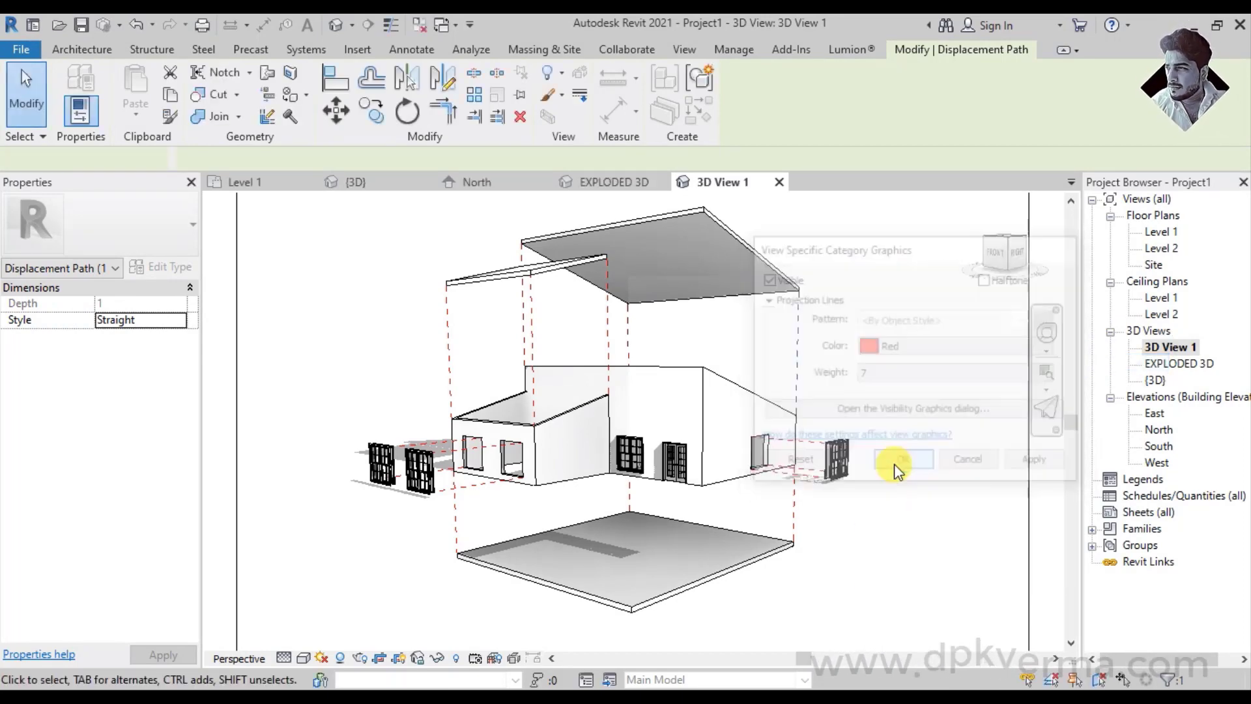
{"action": "left_click", "coordinate": [876, 428]}
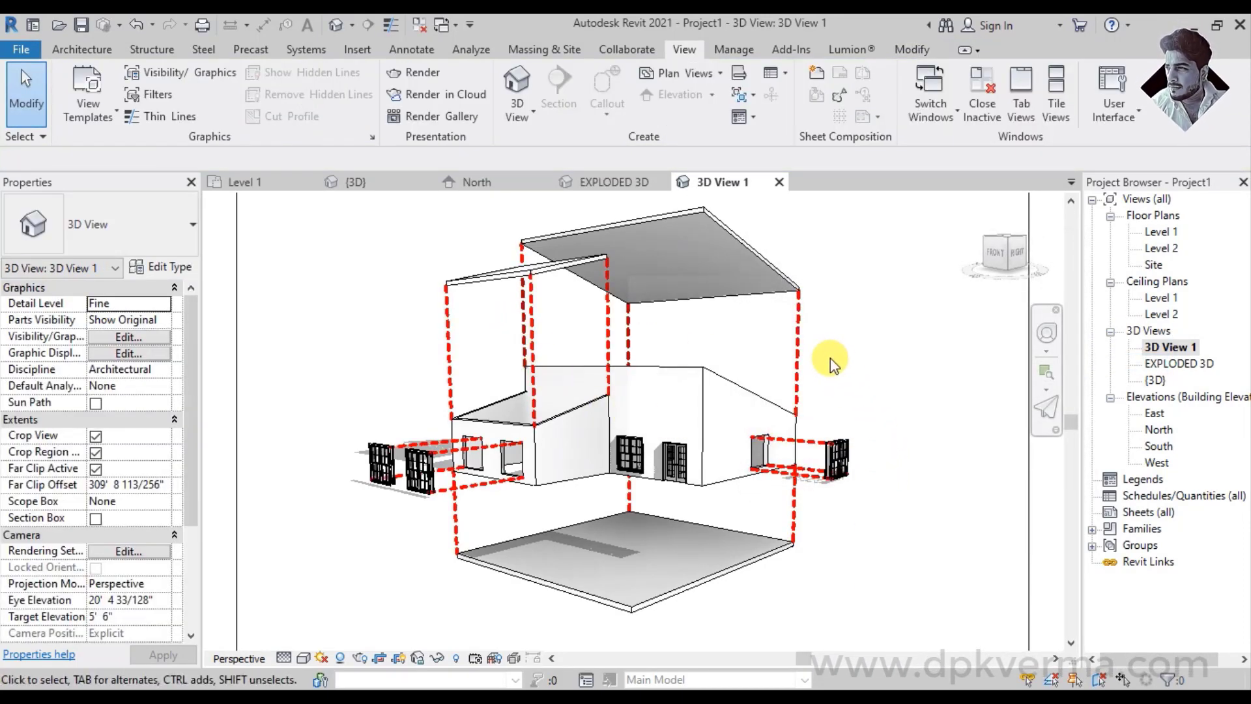
Turn on Thin Lines display and zoom to review the paths
{"action": "left_click", "coordinate": [161, 114]}
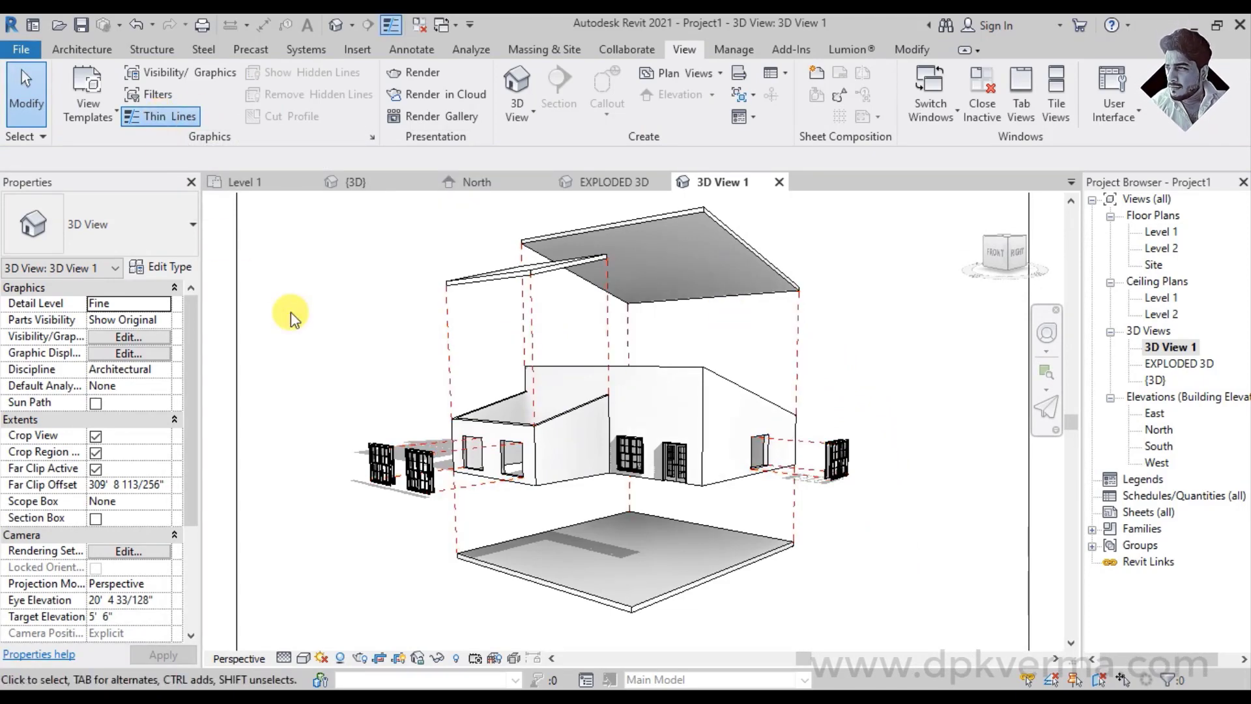
{"action": "scroll", "coordinate": [707, 545], "scroll_direction": "up", "scroll_amount": 1}
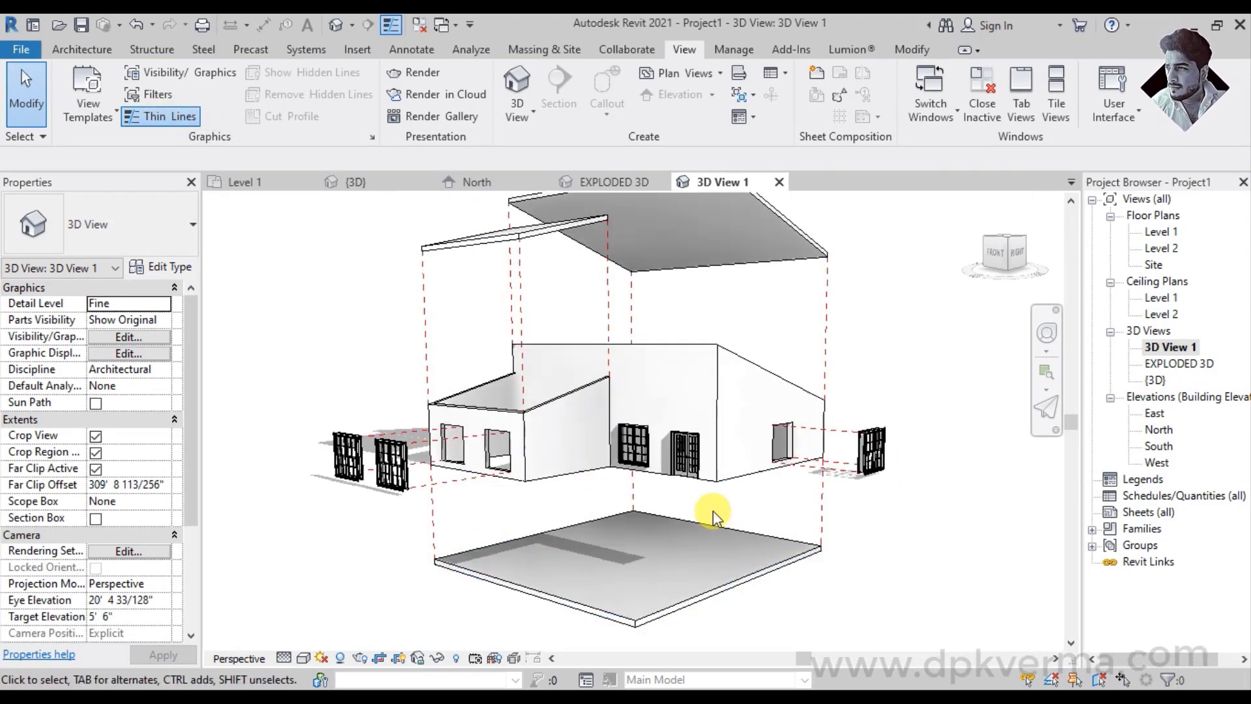
{"action": "scroll", "coordinate": [713, 510], "scroll_direction": "down", "scroll_amount": 1}
{"action": "scroll", "coordinate": [713, 510], "scroll_direction": "down", "scroll_amount": 1}
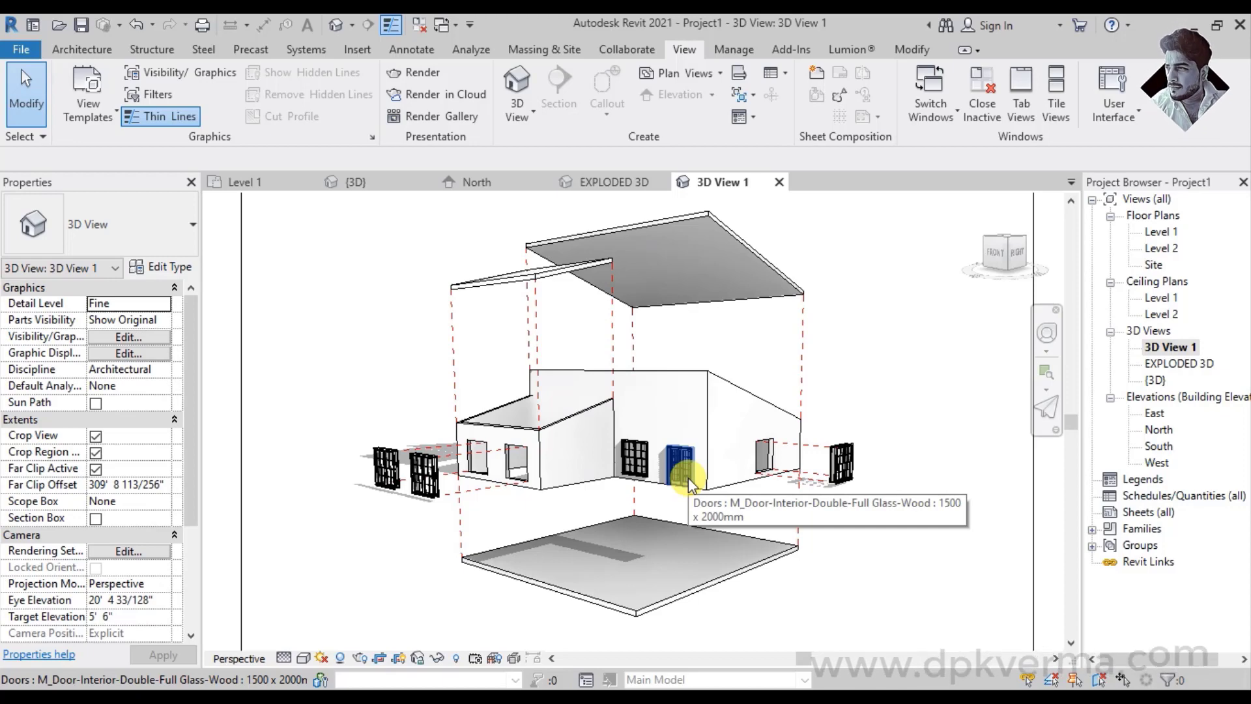
Open the EXPLODED 3D view and orbit the house to a near-front angle
{"action": "double_click", "coordinate": [1154, 380]}
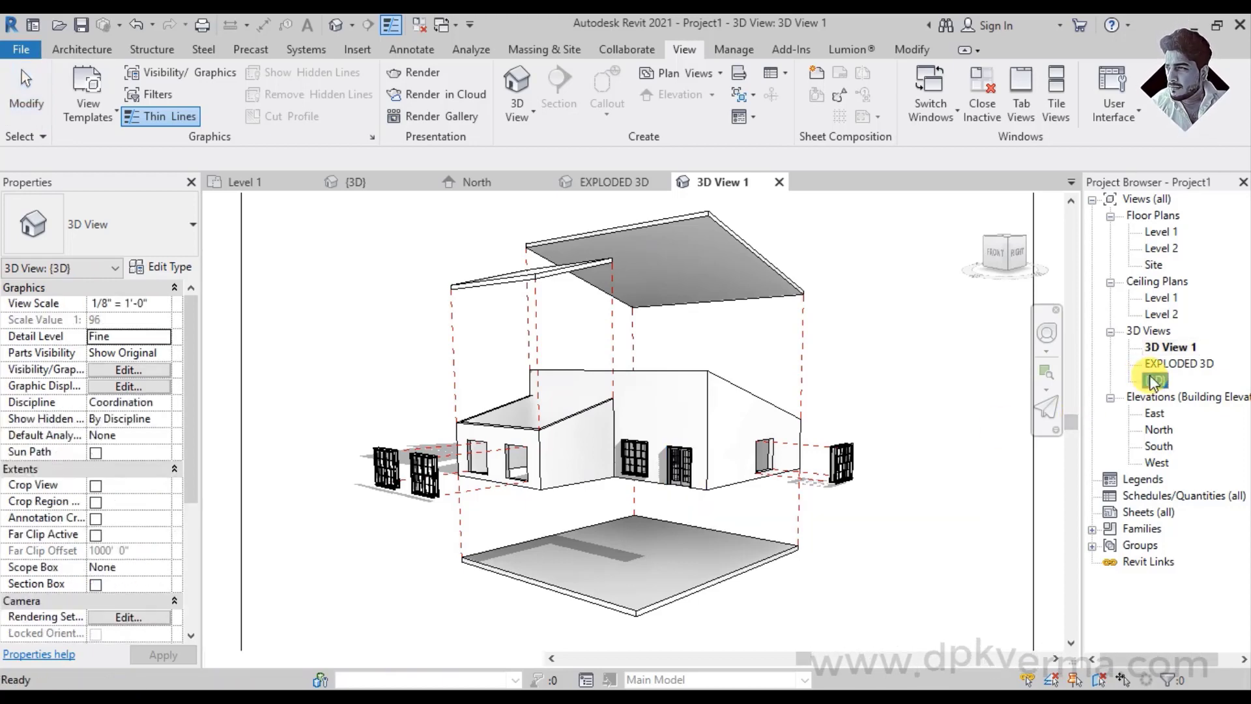
{"action": "double_click", "coordinate": [1167, 369]}
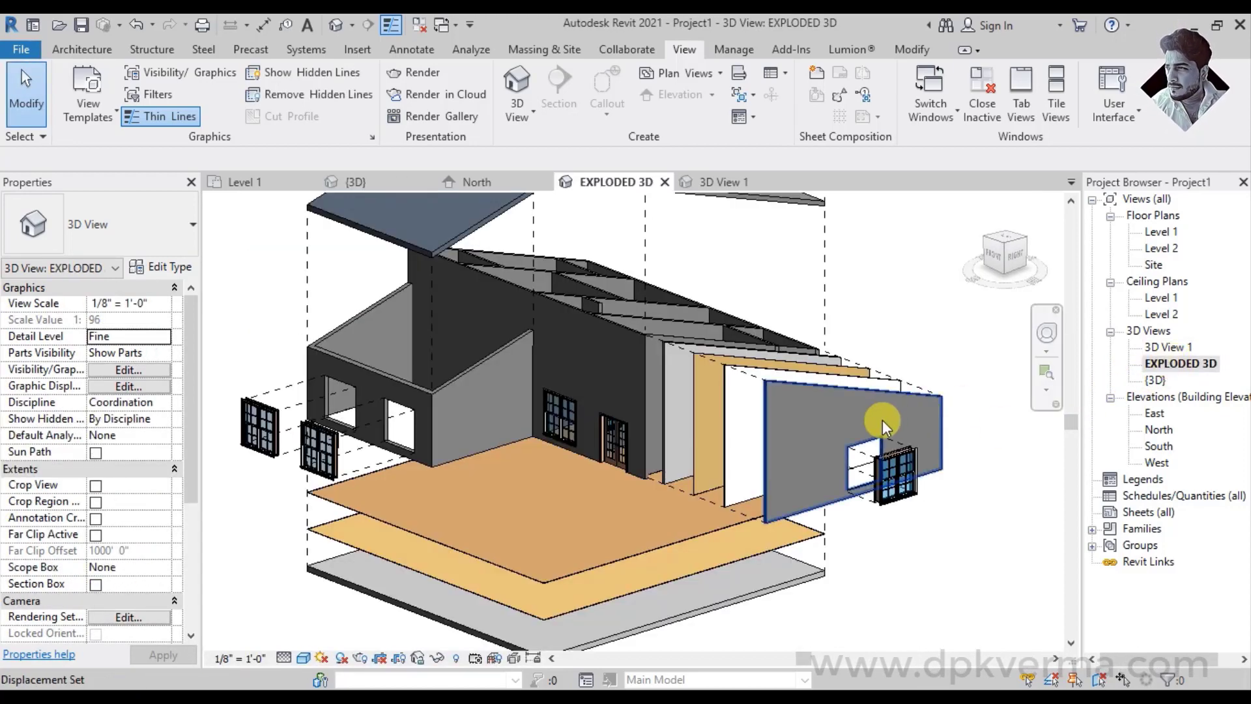
{"action": "mouse_move", "coordinate": [882, 420]}
{"action": "middle_mouse_down", "text": "shift"}
{"action": "mouse_move", "coordinate": [975, 458]}
{"action": "mouse_move", "coordinate": [763, 463]}
{"action": "mouse_move", "coordinate": [749, 536]}
{"action": "middle_mouse_up", "text": "shift"}
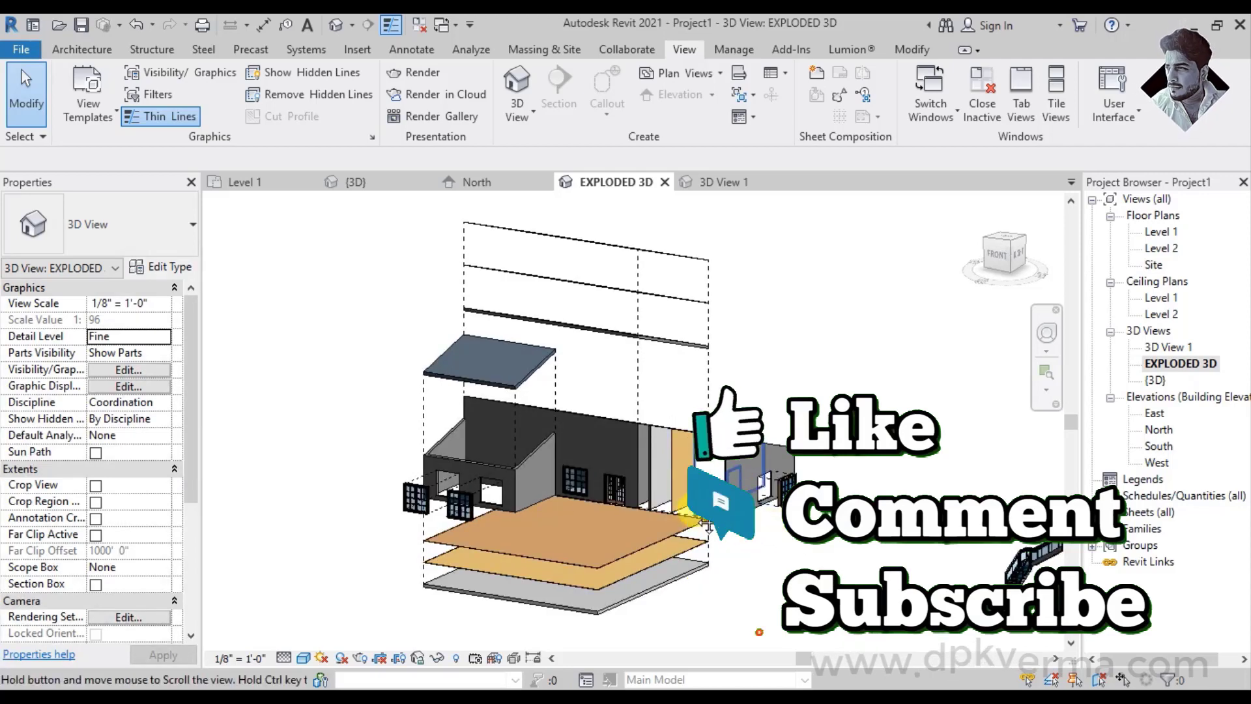
{"action": "mouse_move", "coordinate": [800, 543]}
{"action": "middle_mouse_down"}
{"action": "mouse_move", "coordinate": [728, 500]}
{"action": "mouse_move", "coordinate": [714, 468]}
{"action": "middle_mouse_up"}
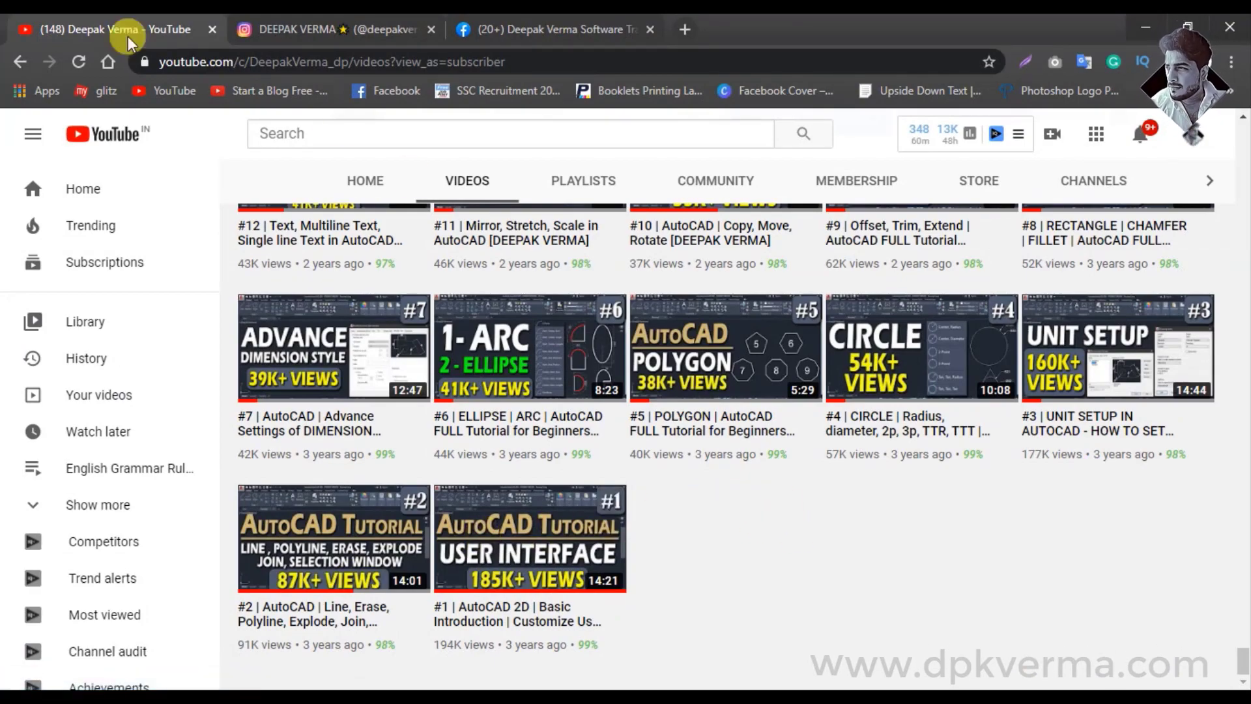
Scroll the YouTube Videos list from the old AutoCAD lessons up to the SketchUp 2020 tutorials
{"action": "scroll", "coordinate": [651, 376], "scroll_direction": "up", "scroll_amount": 3}
{"action": "scroll", "coordinate": [782, 497], "scroll_direction": "up", "scroll_amount": 1}
{"action": "scroll", "coordinate": [573, 447], "scroll_direction": "up", "scroll_amount": 8}
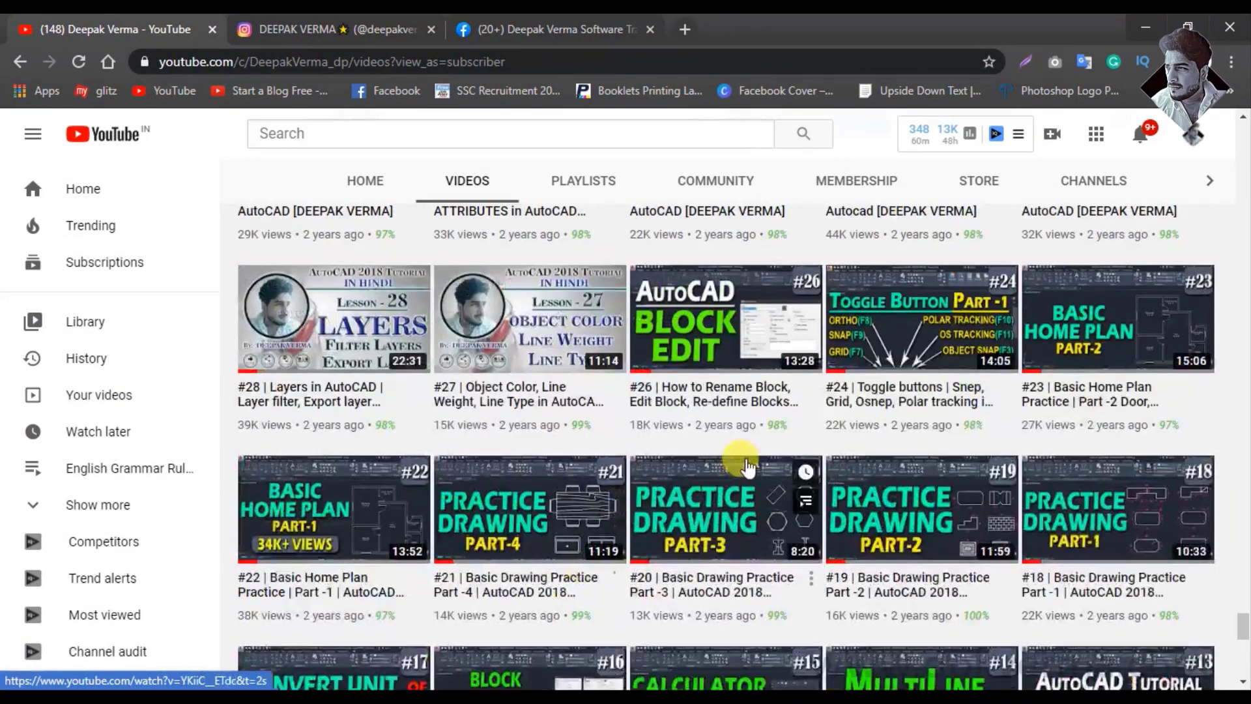
{"action": "scroll", "coordinate": [740, 455], "scroll_direction": "up", "scroll_amount": 6}
{"action": "scroll", "coordinate": [749, 456], "scroll_direction": "up", "scroll_amount": 10}
{"action": "scroll", "coordinate": [750, 450], "scroll_direction": "up", "scroll_amount": 2}
{"action": "scroll", "coordinate": [651, 411], "scroll_direction": "up", "scroll_amount": 6}
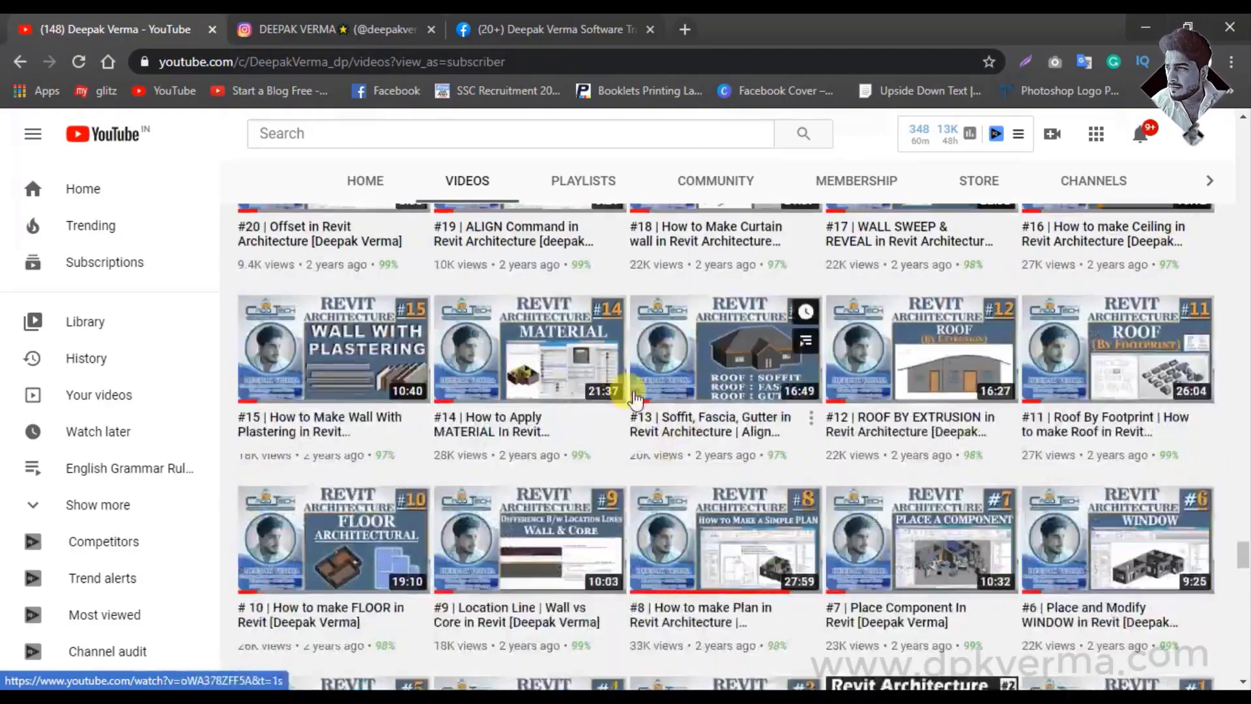
{"action": "scroll", "coordinate": [749, 482], "scroll_direction": "up", "scroll_amount": 4}
{"action": "scroll", "coordinate": [583, 456], "scroll_direction": "up", "scroll_amount": 3}
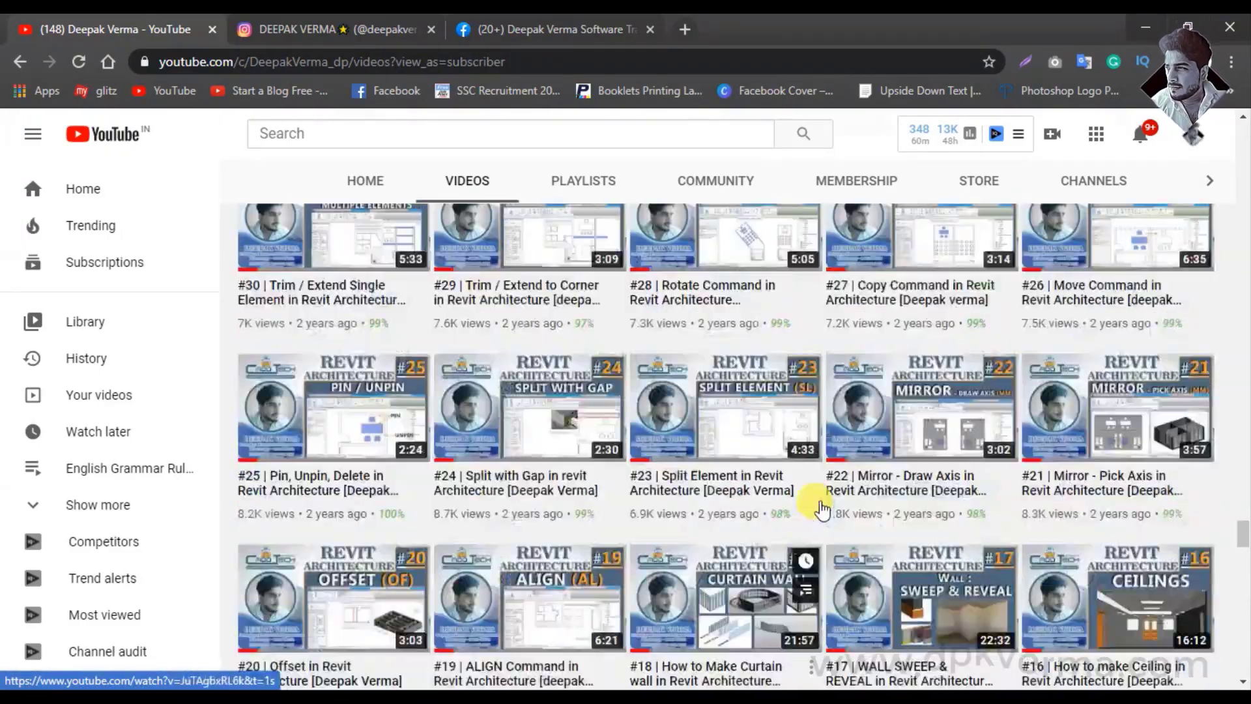
{"action": "scroll", "coordinate": [821, 501], "scroll_direction": "up", "scroll_amount": 11}
{"action": "scroll", "coordinate": [823, 502], "scroll_direction": "up", "scroll_amount": 6}
{"action": "scroll", "coordinate": [823, 502], "scroll_direction": "up", "scroll_amount": 4}
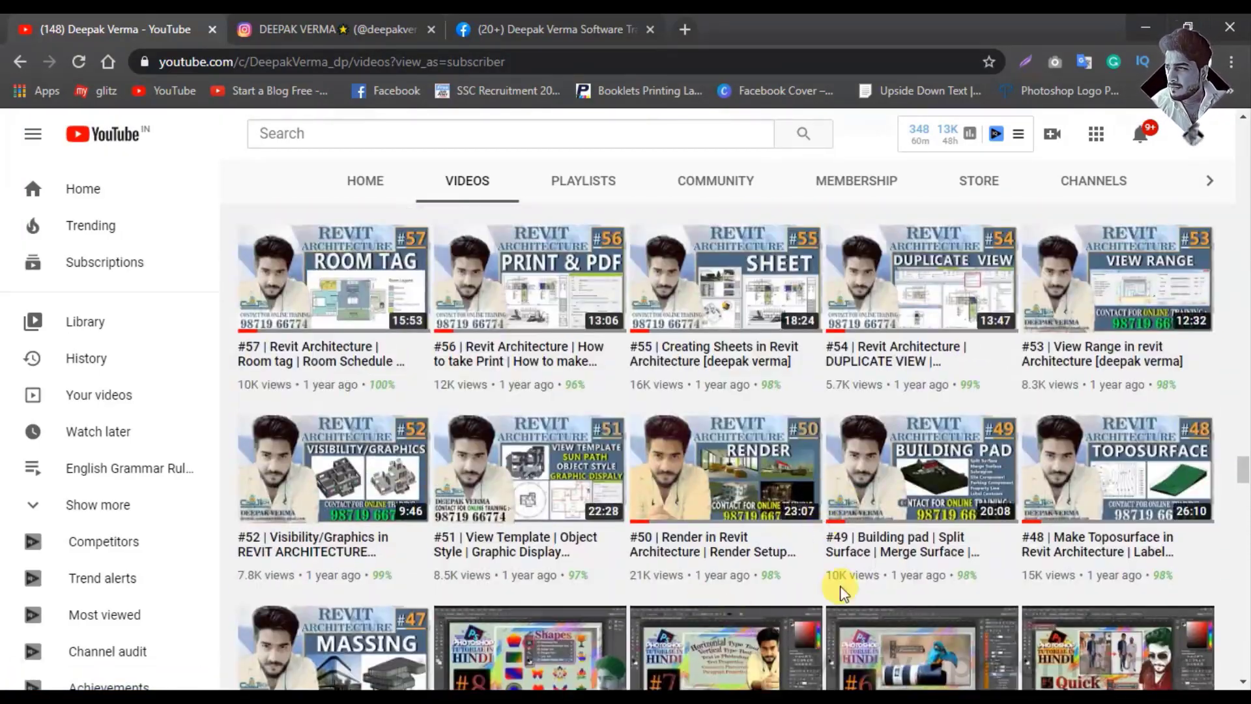
{"action": "scroll", "coordinate": [828, 548], "scroll_direction": "up", "scroll_amount": 5}
{"action": "scroll", "coordinate": [814, 505], "scroll_direction": "up", "scroll_amount": 5}
{"action": "scroll", "coordinate": [815, 505], "scroll_direction": "up", "scroll_amount": 5}
{"action": "scroll", "coordinate": [814, 505], "scroll_direction": "up", "scroll_amount": 4}
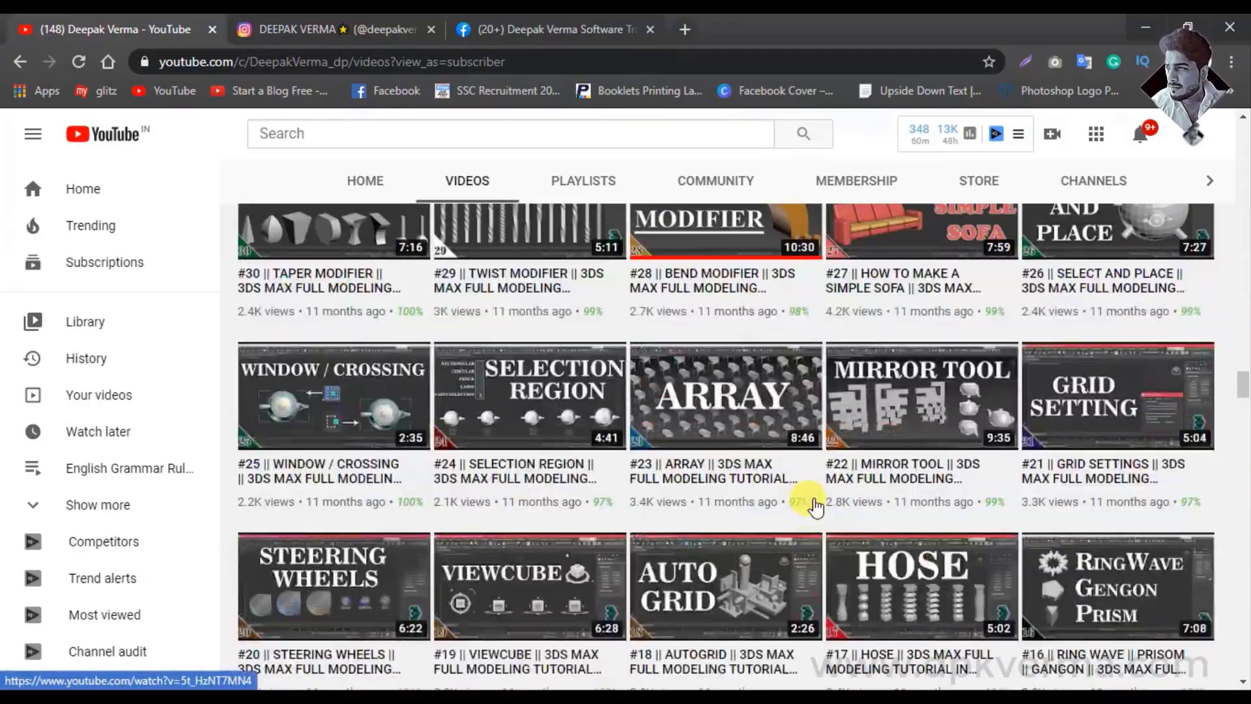
{"action": "scroll", "coordinate": [814, 506], "scroll_direction": "up", "scroll_amount": 10}
{"action": "scroll", "coordinate": [816, 505], "scroll_direction": "up", "scroll_amount": 5}
{"action": "scroll", "coordinate": [816, 505], "scroll_direction": "up", "scroll_amount": 5}
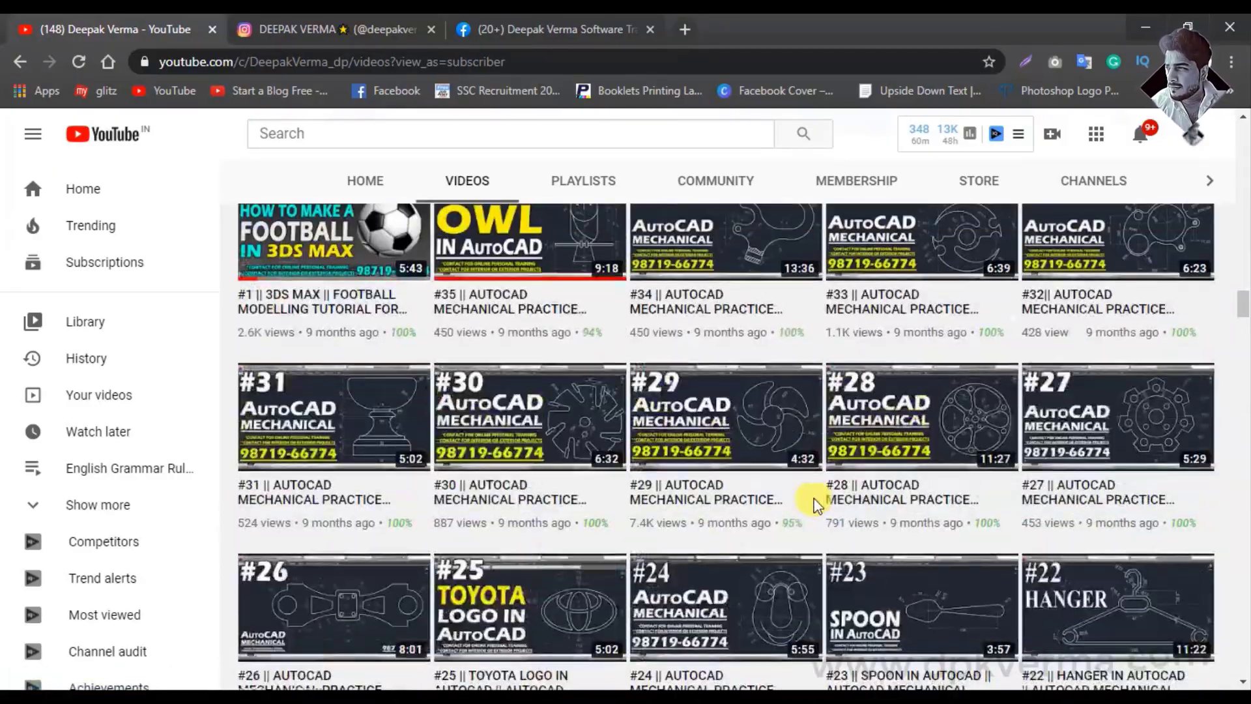
{"action": "scroll", "coordinate": [700, 446], "scroll_direction": "down", "scroll_amount": 3}
{"action": "scroll", "coordinate": [811, 501], "scroll_direction": "up", "scroll_amount": 10}
{"action": "scroll", "coordinate": [782, 508], "scroll_direction": "up", "scroll_amount": 6}
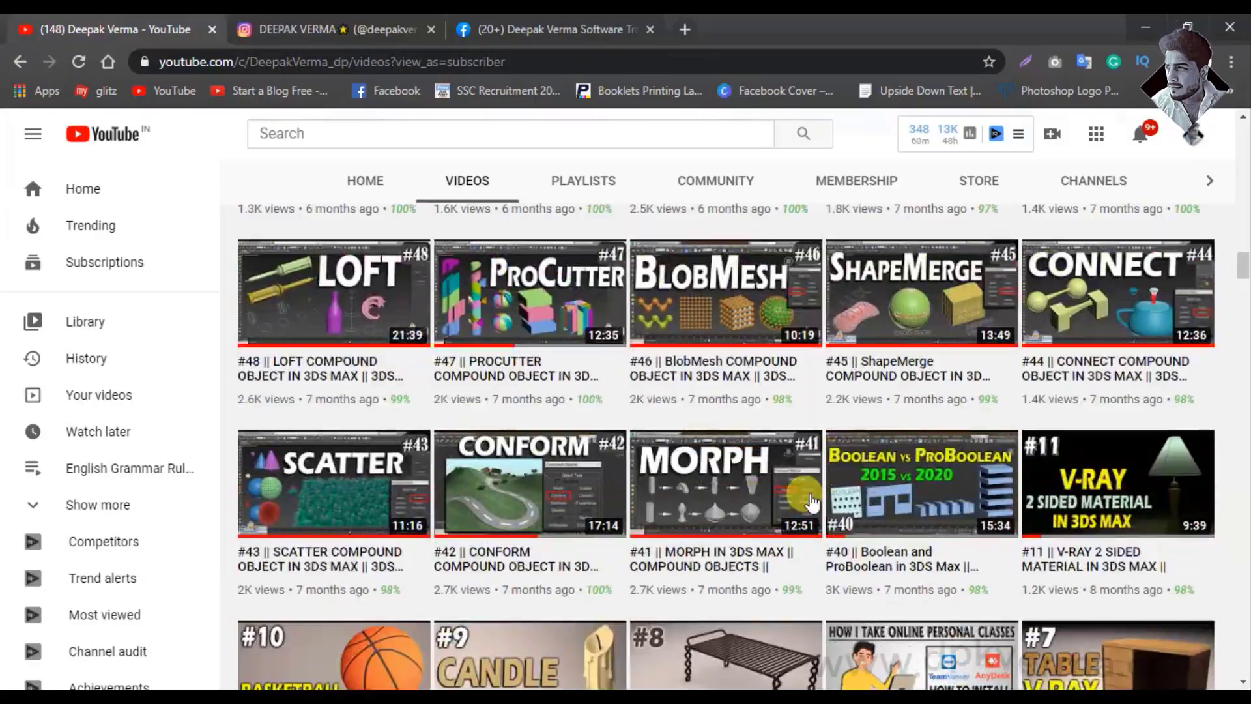
{"action": "scroll", "coordinate": [746, 518], "scroll_direction": "down", "scroll_amount": 6}
{"action": "scroll", "coordinate": [564, 308], "scroll_direction": "down", "scroll_amount": 2}
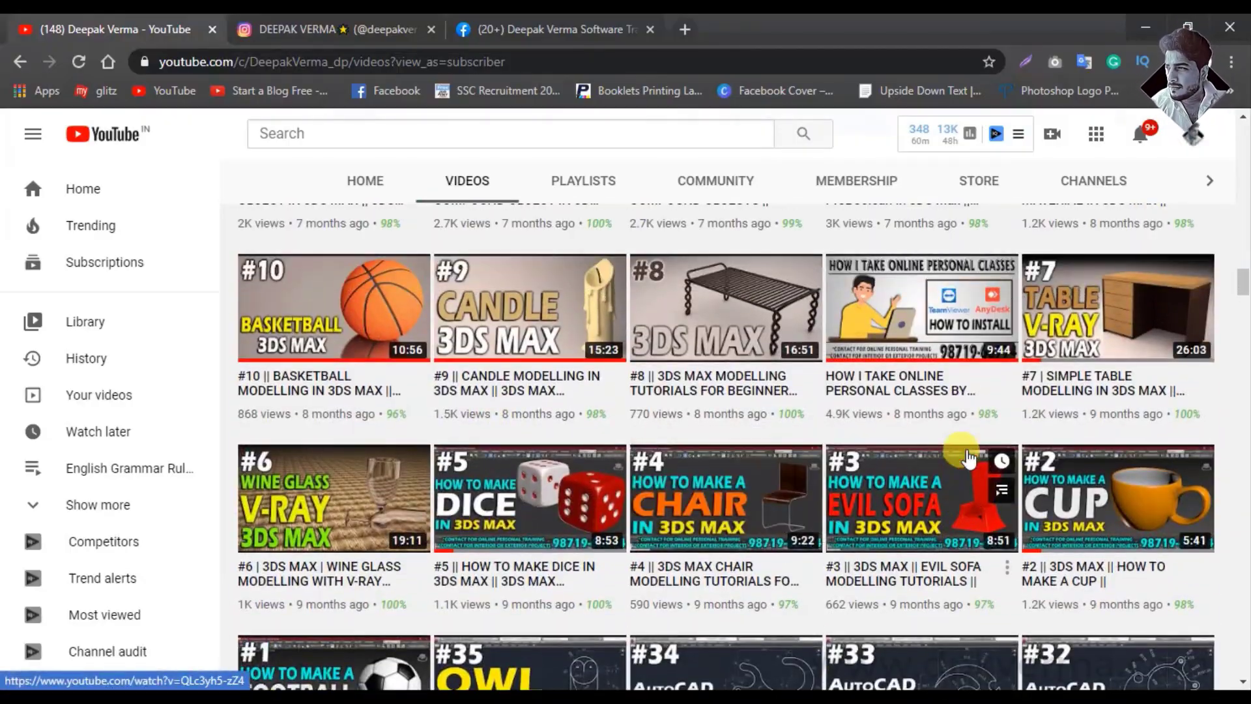
{"action": "scroll", "coordinate": [968, 459], "scroll_direction": "up", "scroll_amount": 6}
{"action": "scroll", "coordinate": [969, 459], "scroll_direction": "up", "scroll_amount": 7}
{"action": "scroll", "coordinate": [968, 459], "scroll_direction": "up", "scroll_amount": 10}
{"action": "scroll", "coordinate": [969, 459], "scroll_direction": "up", "scroll_amount": 20}
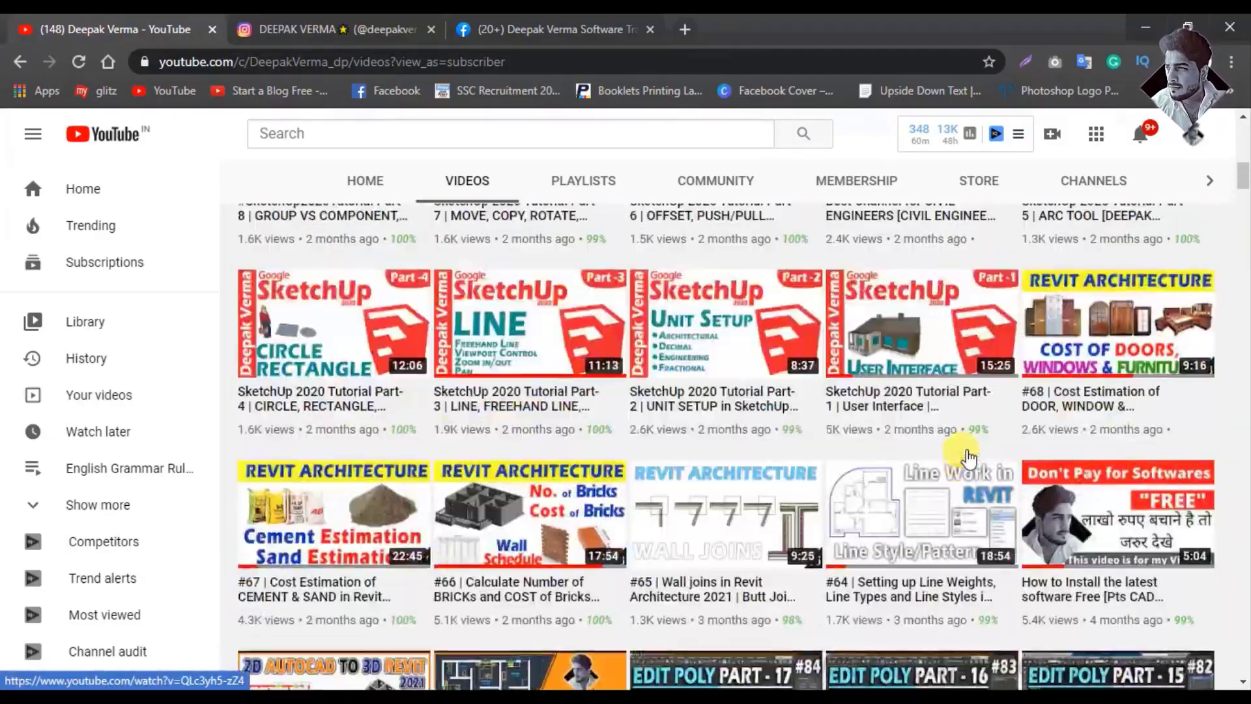
{"action": "scroll", "coordinate": [921, 461], "scroll_direction": "up", "scroll_amount": 9}
{"action": "scroll", "coordinate": [879, 469], "scroll_direction": "up", "scroll_amount": 2}
{"action": "scroll", "coordinate": [782, 486], "scroll_direction": "up", "scroll_amount": 3}
{"action": "mouse_move", "coordinate": [320, 547]}
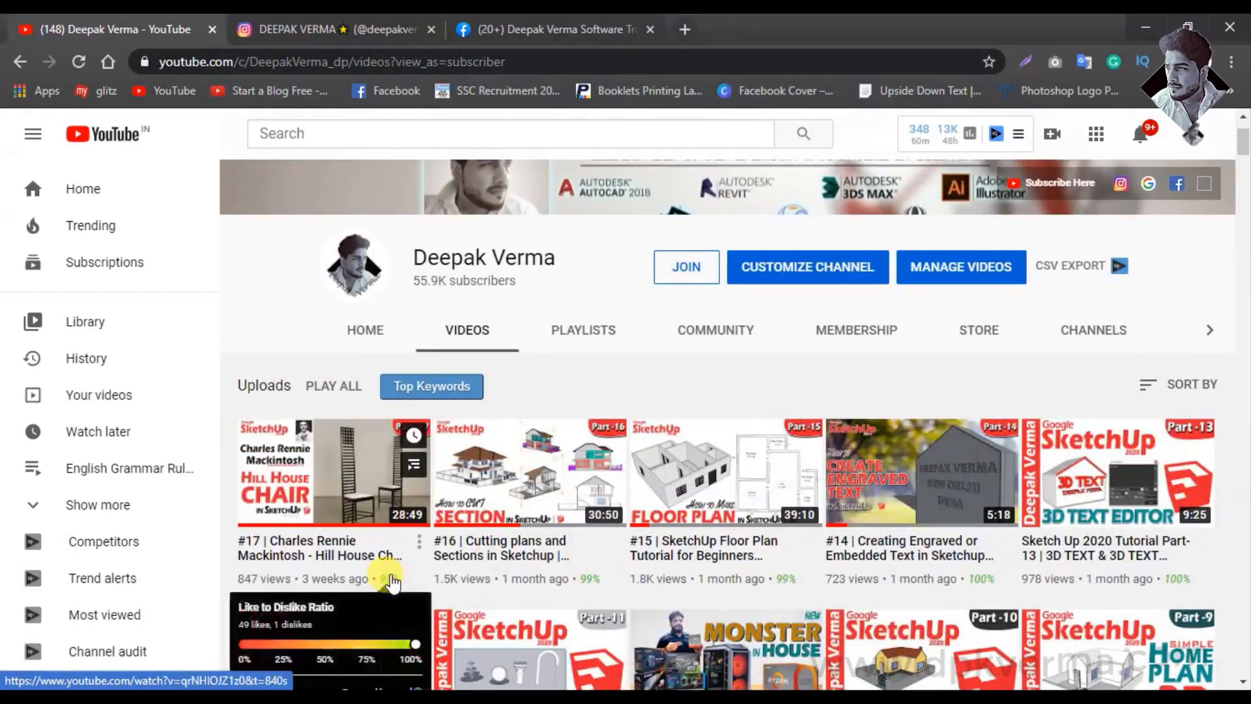
{"action": "scroll", "coordinate": [422, 557], "scroll_direction": "down", "scroll_amount": 5}
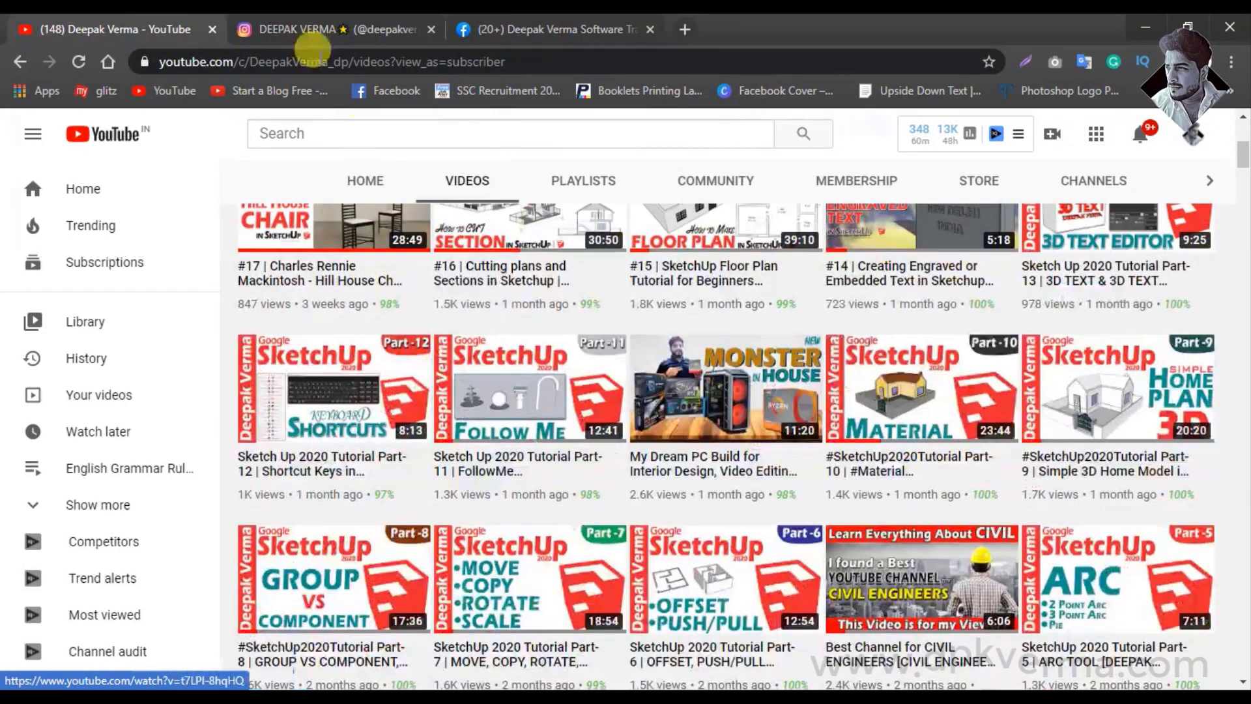
Bring up the Instagram profile and browse its AutoCAD Q&A cards and interior renders
{"action": "left_click", "coordinate": [311, 29]}
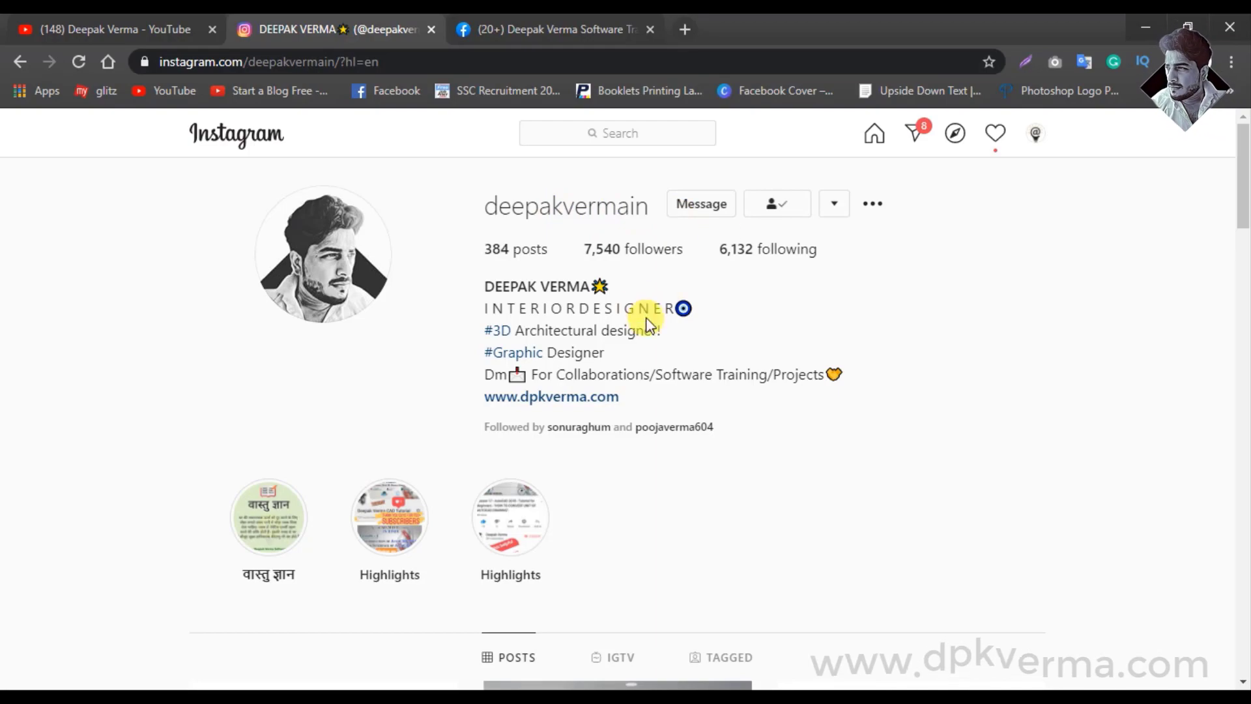
{"action": "scroll", "coordinate": [646, 304], "scroll_direction": "down", "scroll_amount": 5}
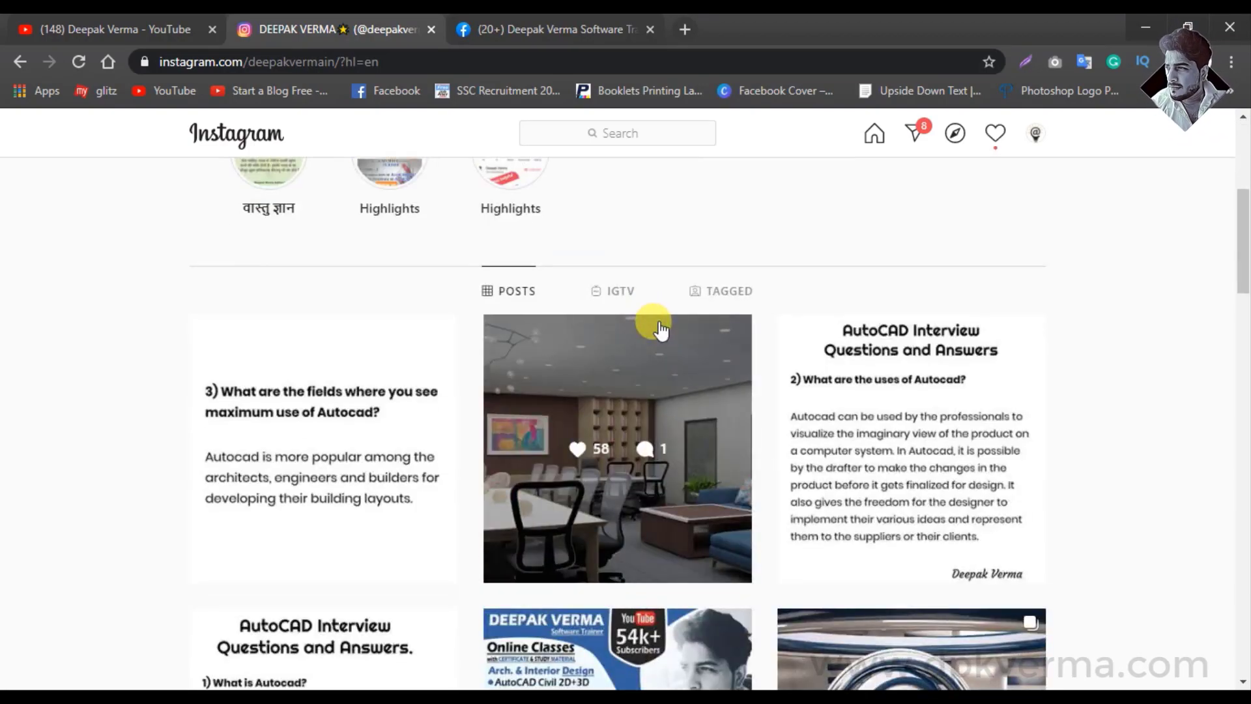
{"action": "scroll", "coordinate": [648, 322], "scroll_direction": "down", "scroll_amount": 5}
{"action": "scroll", "coordinate": [598, 303], "scroll_direction": "up", "scroll_amount": 1}
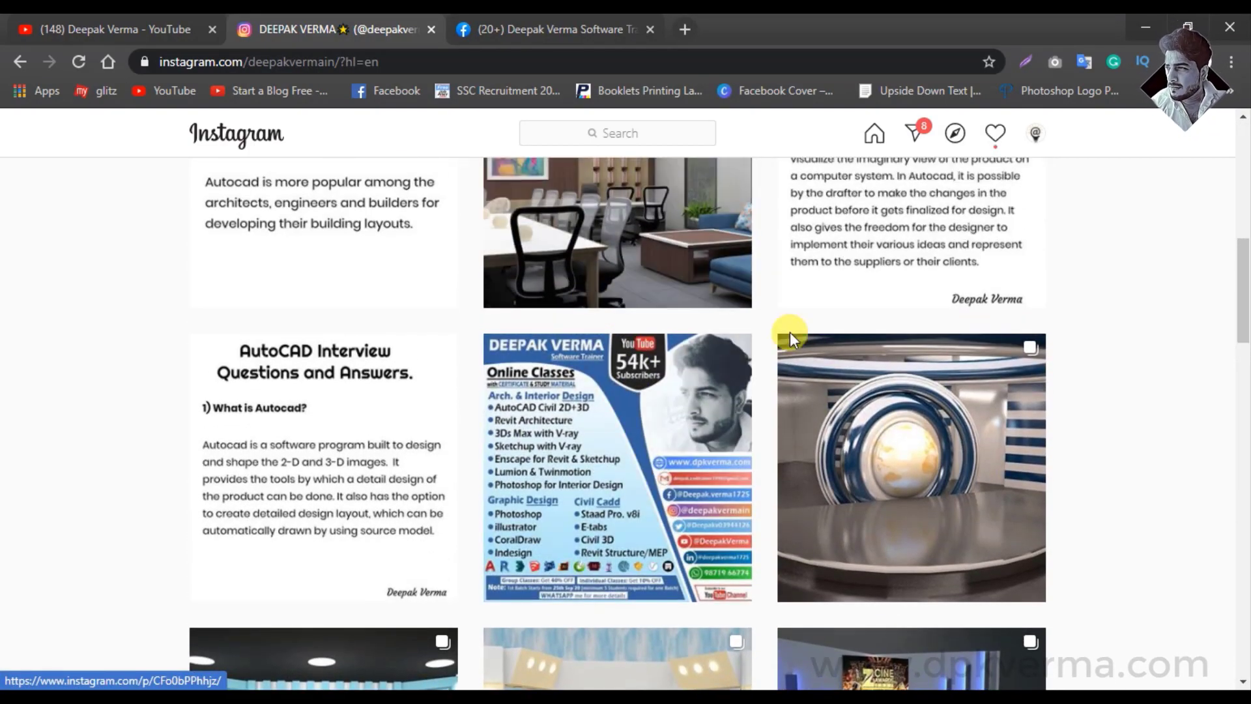
{"action": "scroll", "coordinate": [790, 335], "scroll_direction": "down", "scroll_amount": 1}
{"action": "scroll", "coordinate": [782, 339], "scroll_direction": "down", "scroll_amount": 3}
{"action": "scroll", "coordinate": [654, 350], "scroll_direction": "down", "scroll_amount": 2}
{"action": "scroll", "coordinate": [358, 362], "scroll_direction": "down", "scroll_amount": 3}
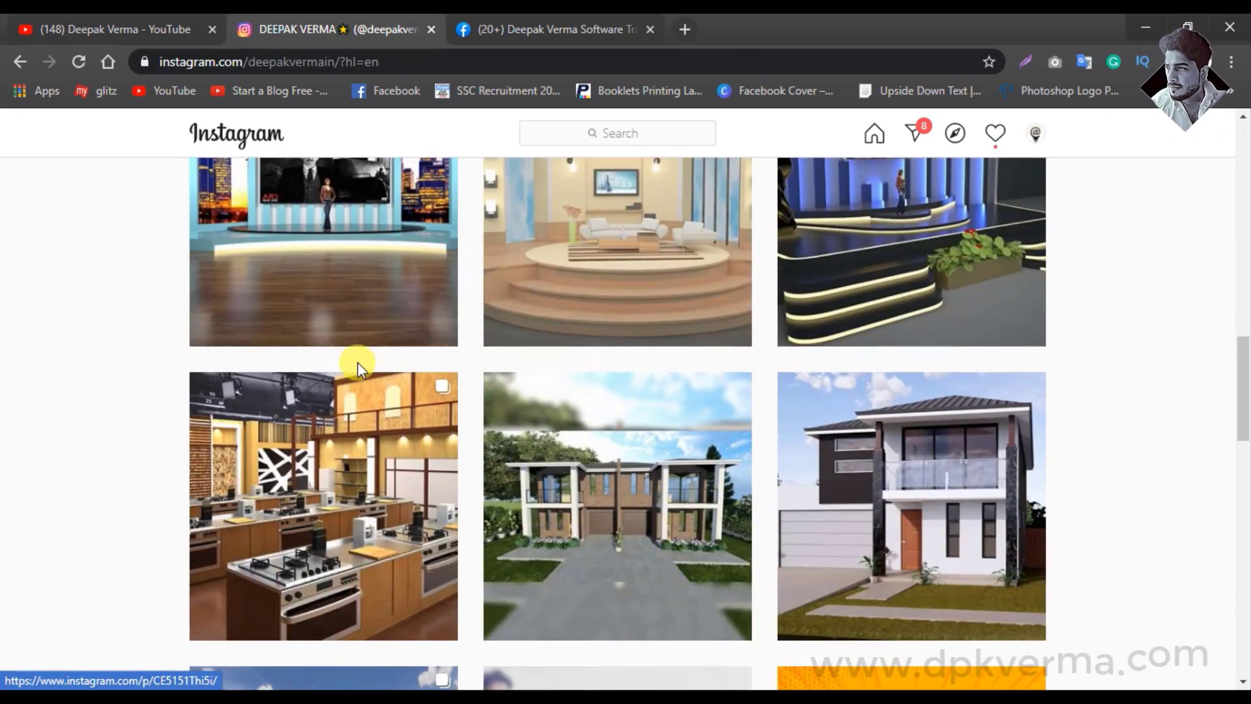
{"action": "scroll", "coordinate": [637, 393], "scroll_direction": "down", "scroll_amount": 3}
{"action": "scroll", "coordinate": [647, 402], "scroll_direction": "up", "scroll_amount": 7}
{"action": "scroll", "coordinate": [654, 400], "scroll_direction": "up", "scroll_amount": 7}
{"action": "scroll", "coordinate": [651, 402], "scroll_direction": "up", "scroll_amount": 3}
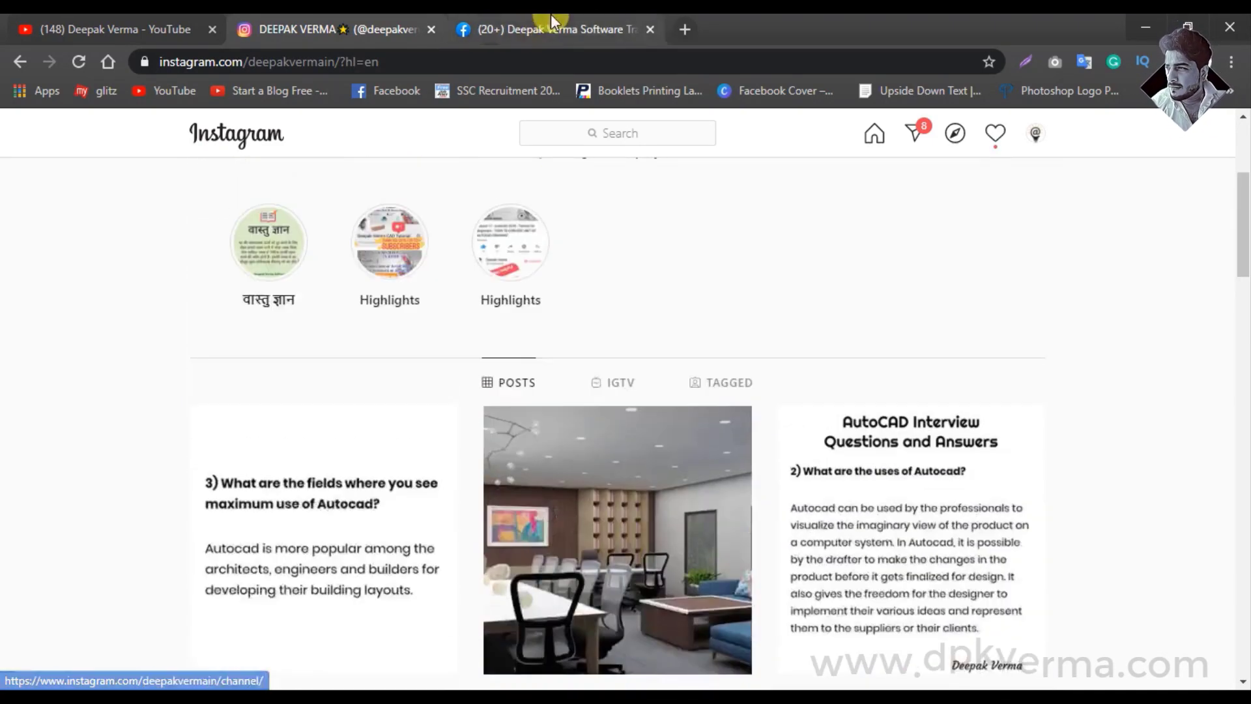
Browse the 225-member private Facebook group's discussion feed, then return to the Instagram profile
{"action": "left_click", "coordinate": [550, 20]}
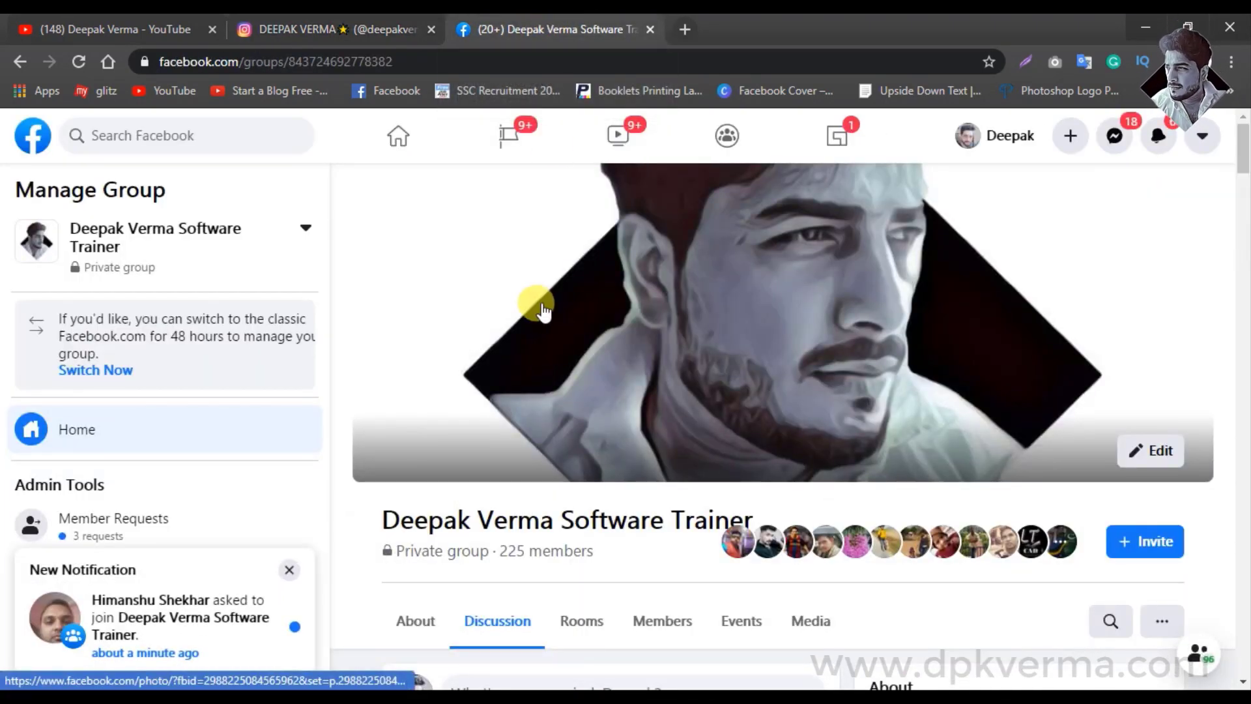
{"action": "scroll", "coordinate": [573, 299], "scroll_direction": "down", "scroll_amount": 2}
{"action": "scroll", "coordinate": [577, 301], "scroll_direction": "down", "scroll_amount": 2}
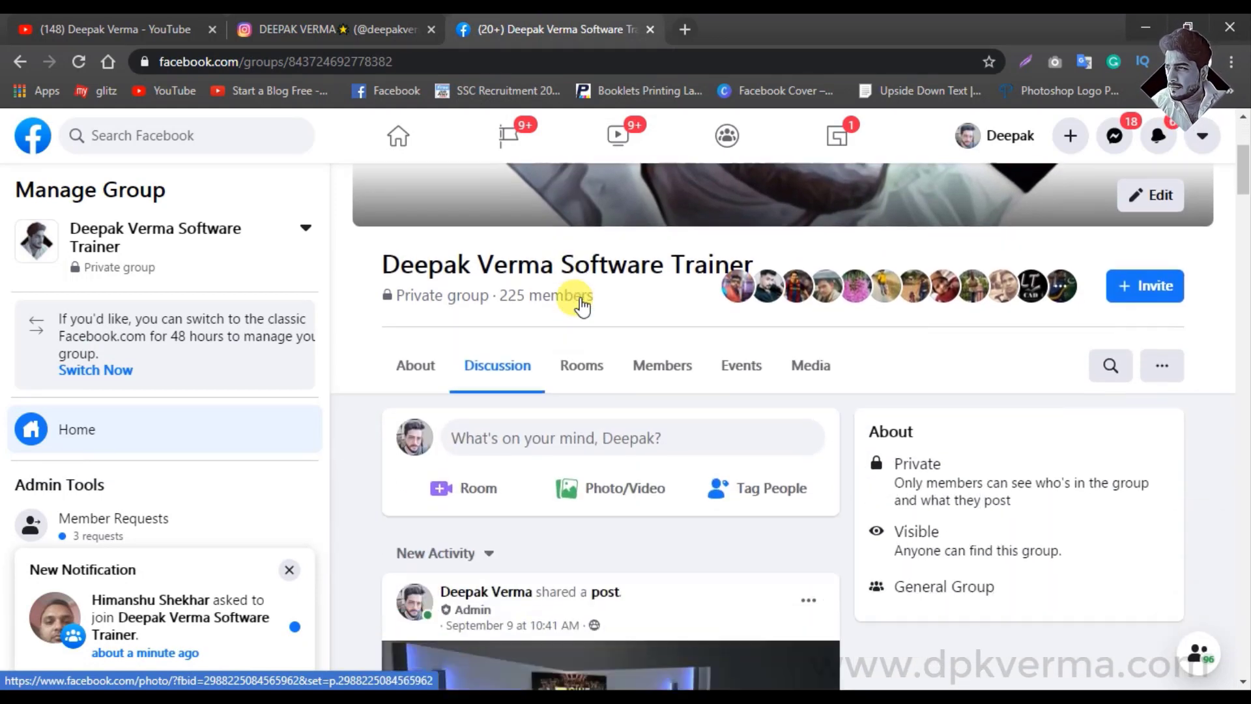
{"action": "scroll", "coordinate": [578, 300], "scroll_direction": "down", "scroll_amount": 3}
{"action": "scroll", "coordinate": [580, 339], "scroll_direction": "down", "scroll_amount": 1}
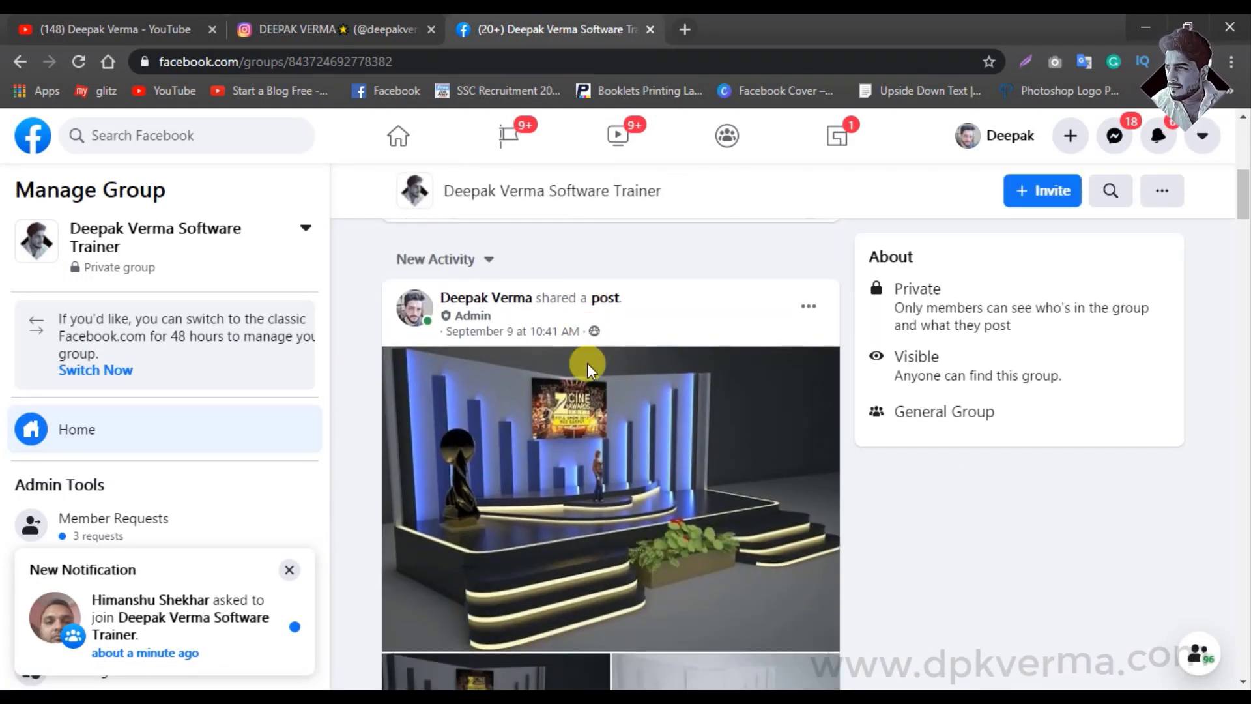
{"action": "scroll", "coordinate": [588, 367], "scroll_direction": "down", "scroll_amount": 2}
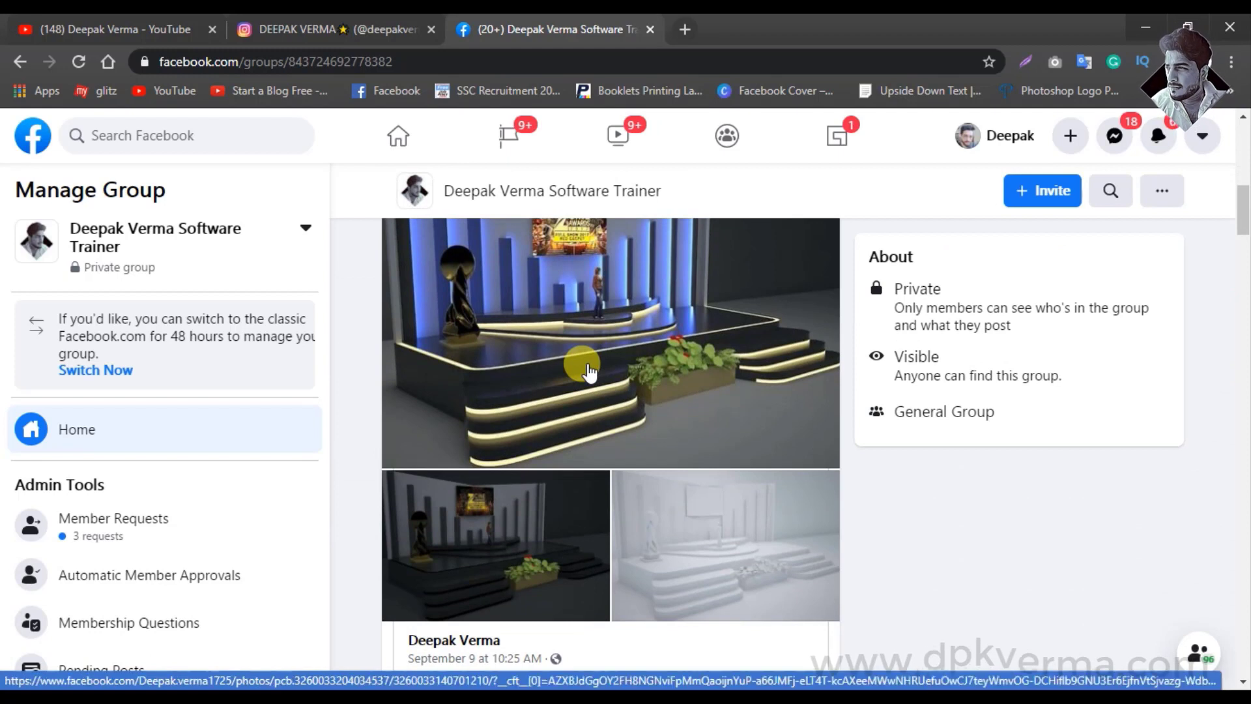
{"action": "scroll", "coordinate": [588, 371], "scroll_direction": "up", "scroll_amount": 1}
{"action": "scroll", "coordinate": [588, 371], "scroll_direction": "up", "scroll_amount": 1}
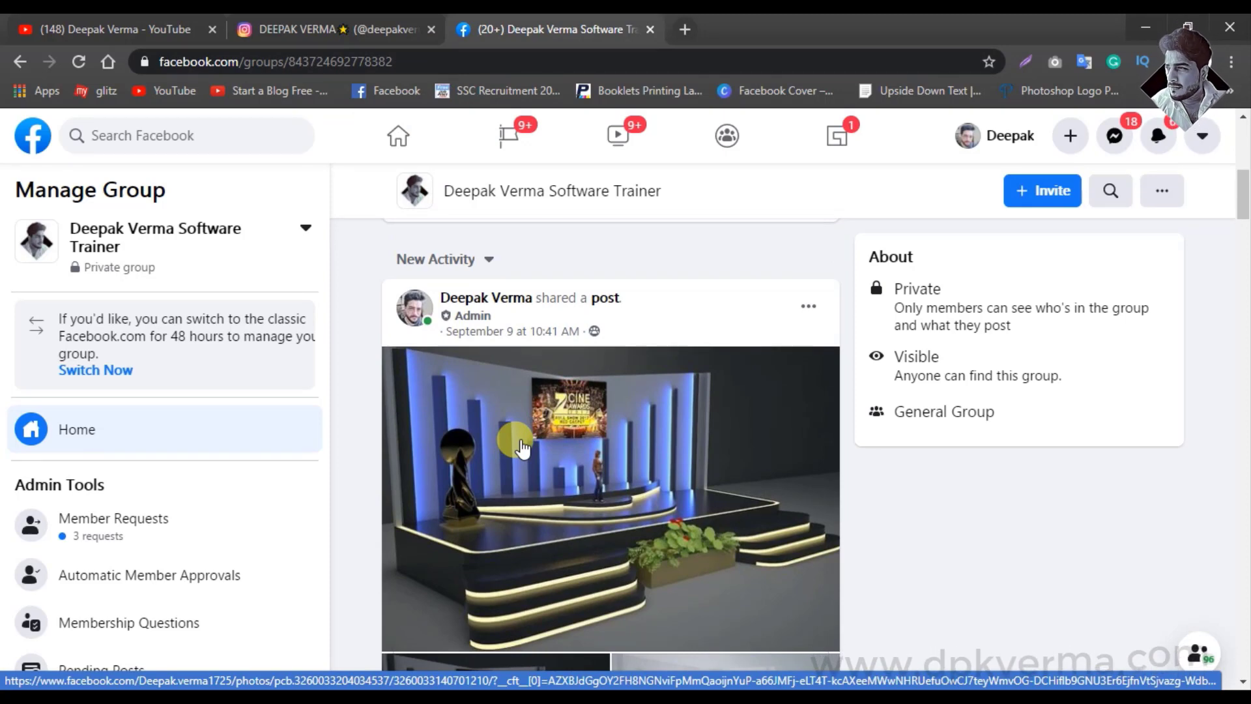
{"action": "scroll", "coordinate": [521, 447], "scroll_direction": "up", "scroll_amount": 1}
{"action": "scroll", "coordinate": [521, 446], "scroll_direction": "up", "scroll_amount": 2}
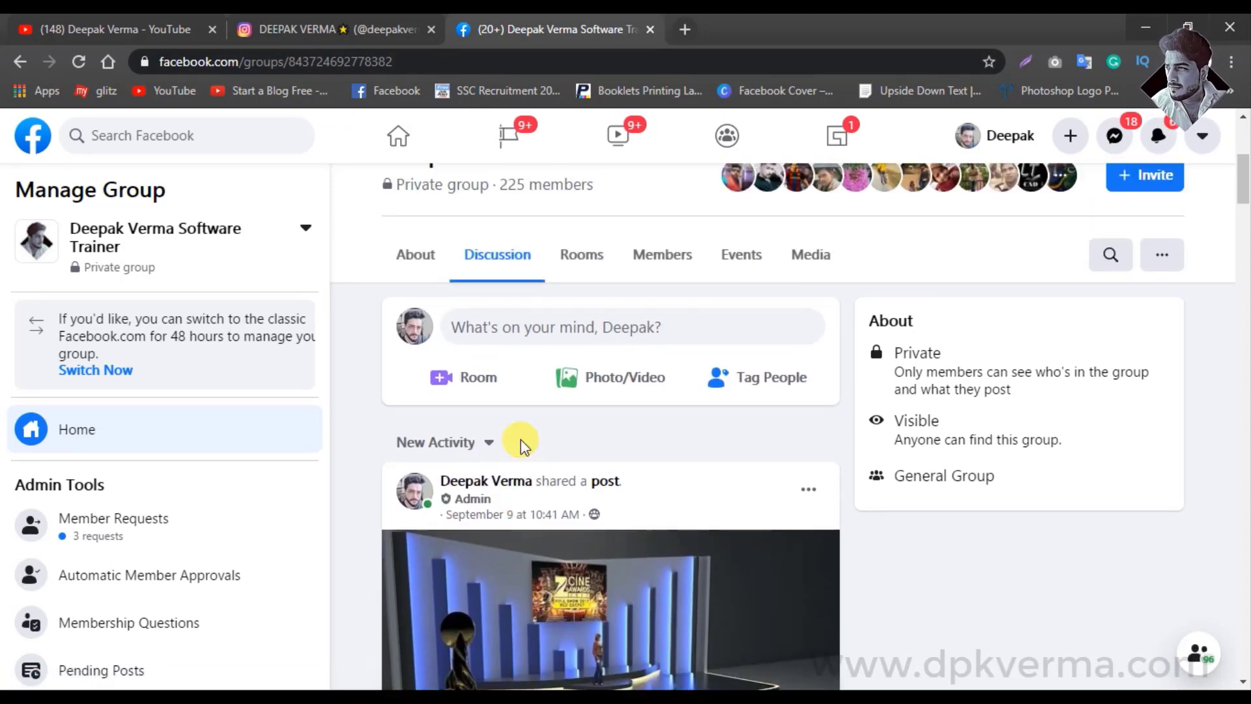
{"action": "left_click", "coordinate": [293, 29]}
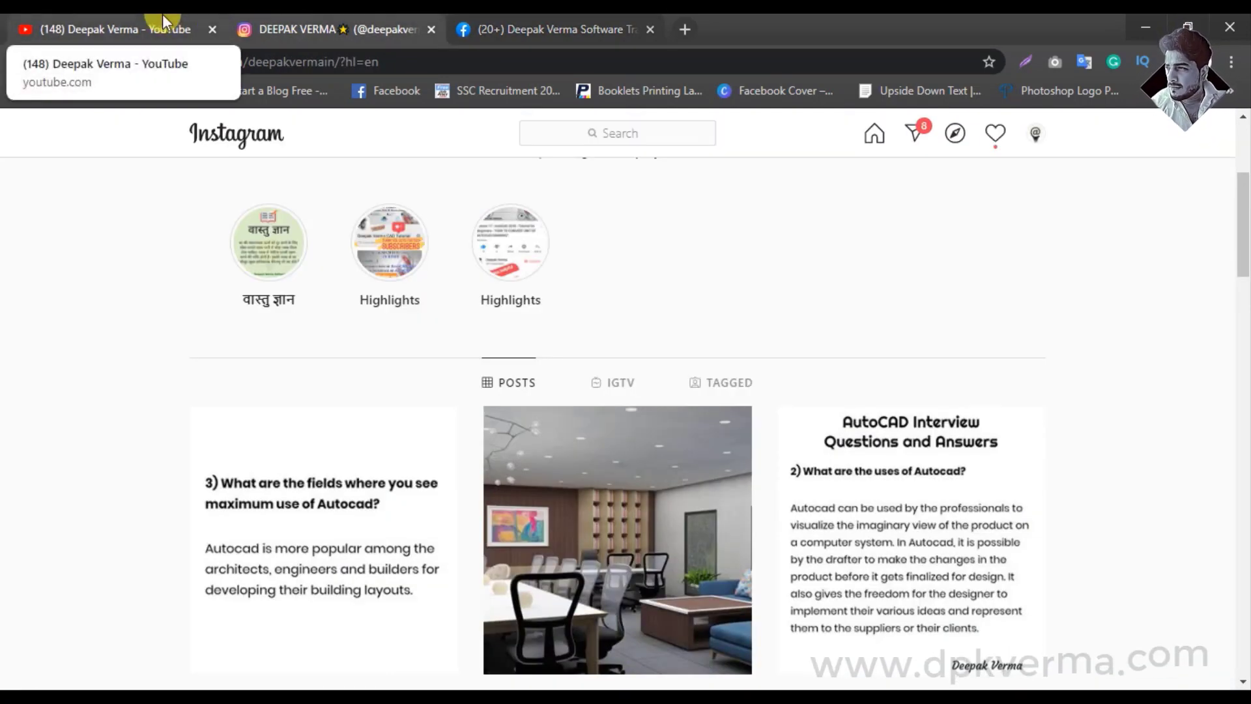
Return to the YouTube channel's Videos page listing the SketchUp 2020 tutorials
{"action": "left_click", "coordinate": [162, 20]}
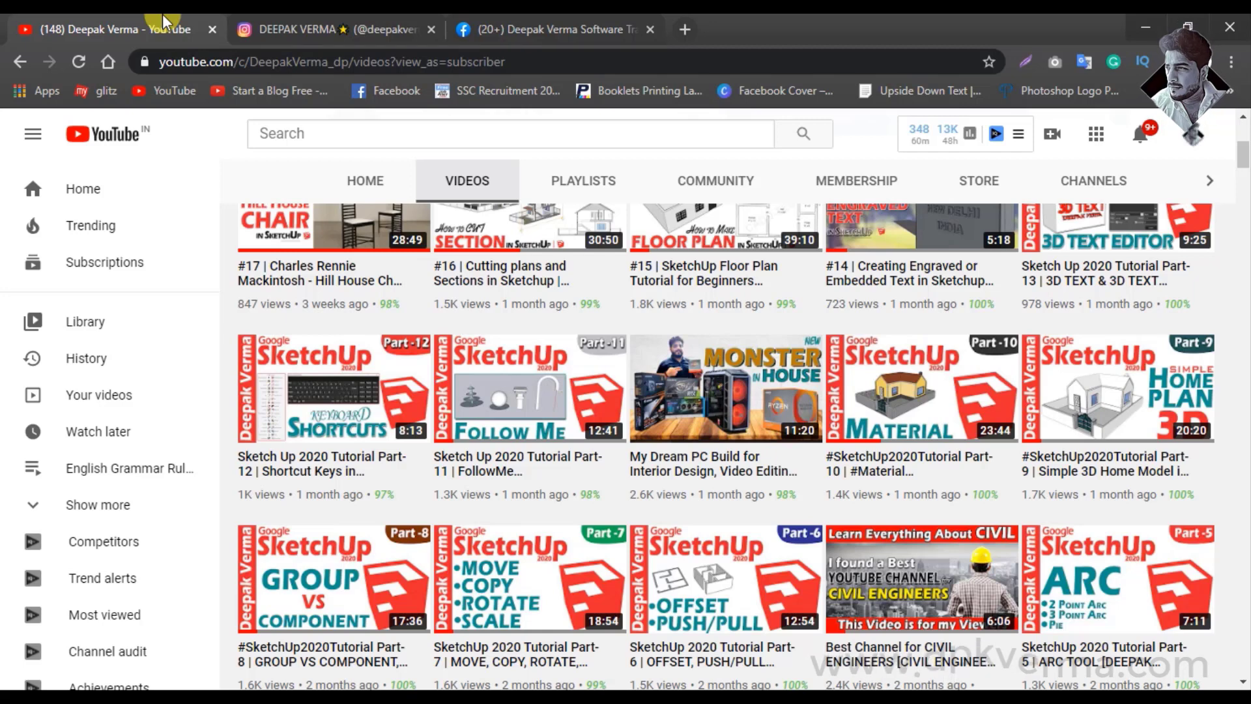